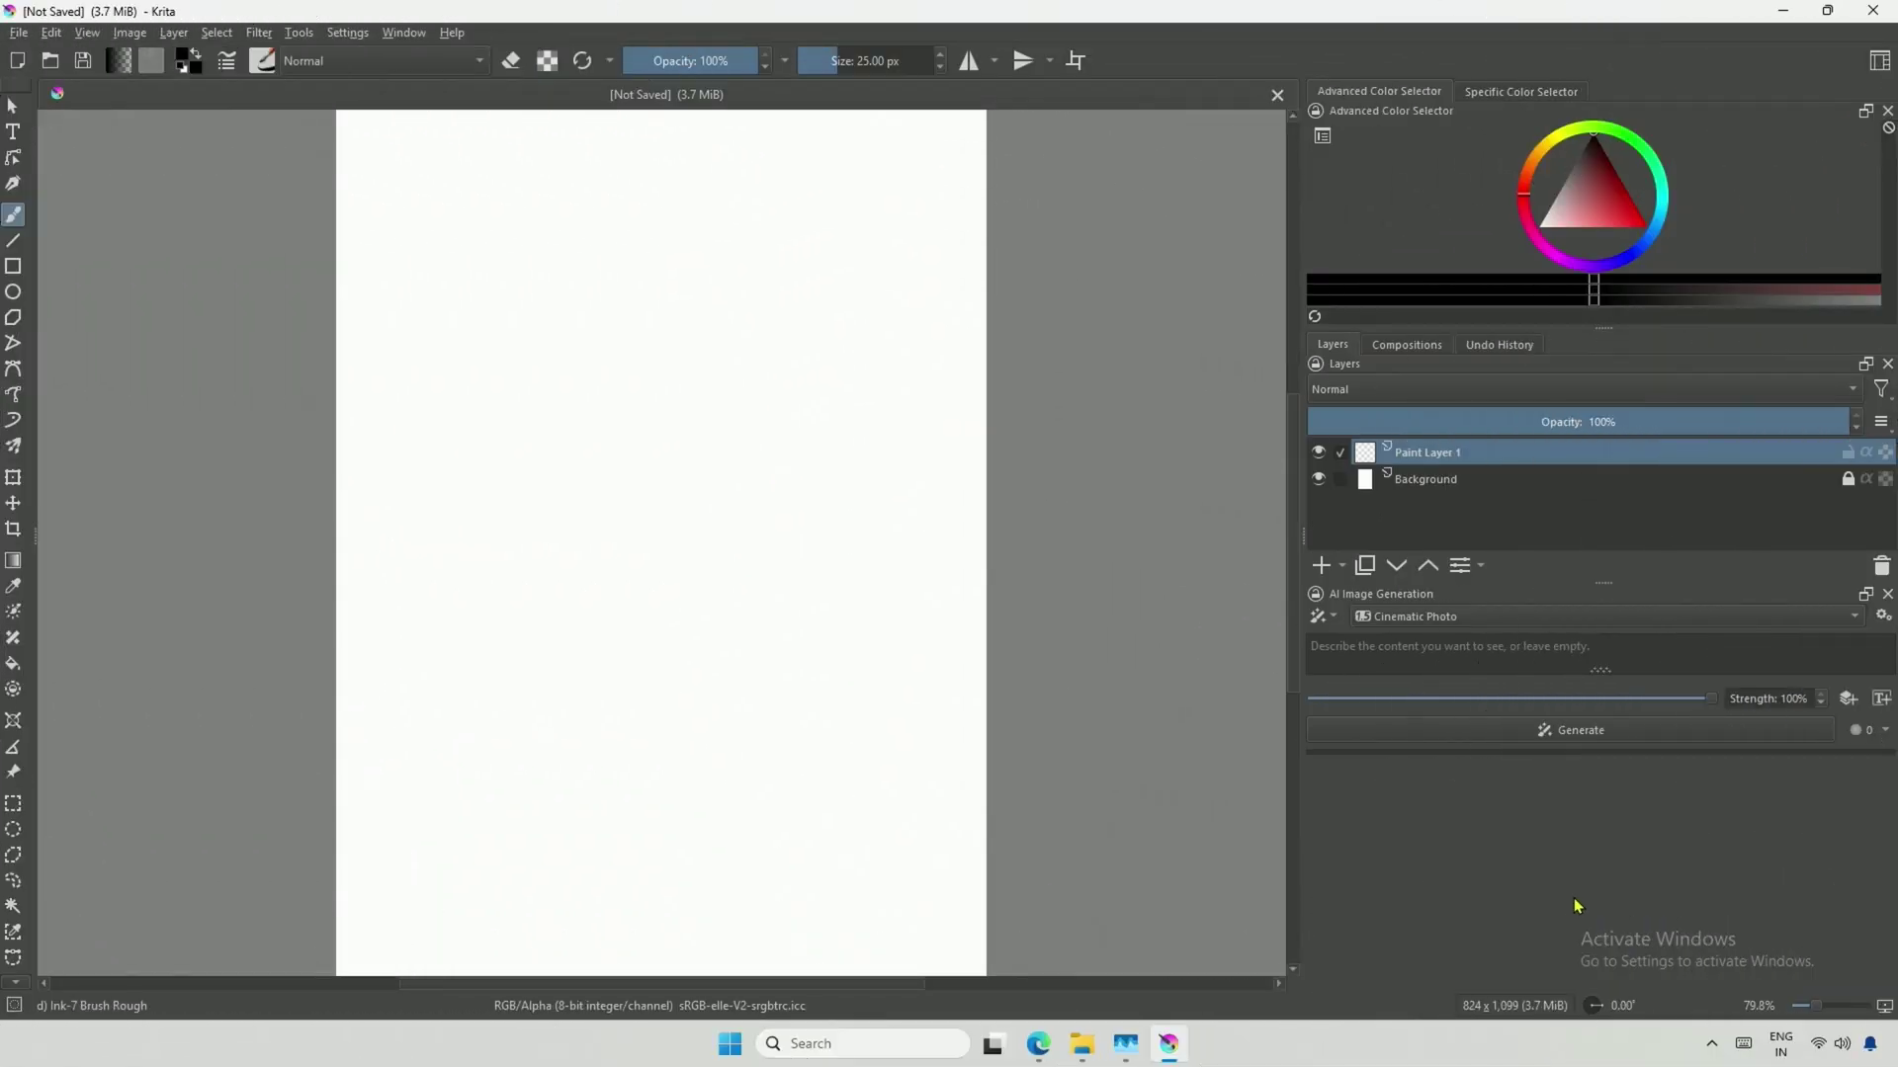
# Paste the prepared freckled pigtail portrait prompt and generate an image
pyautogui.rightClick(1427, 669)
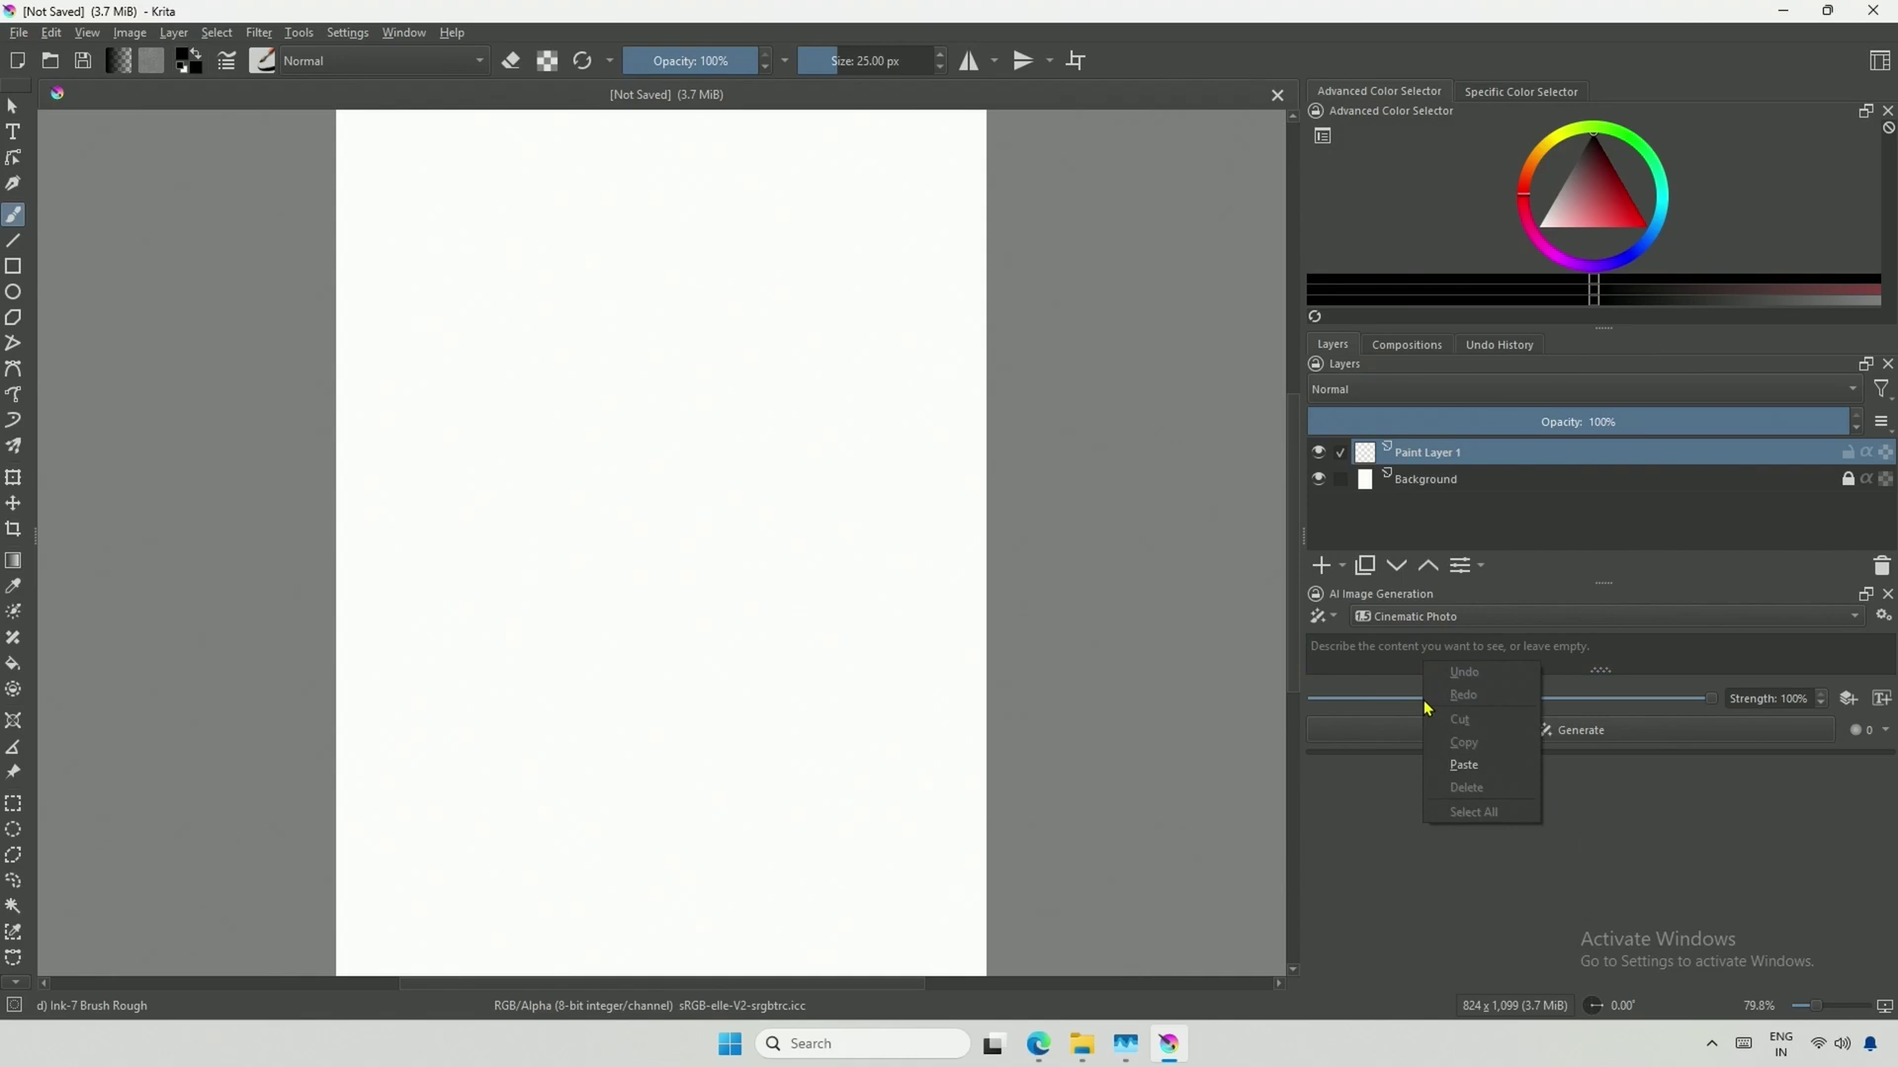
pyautogui.click(1461, 764)
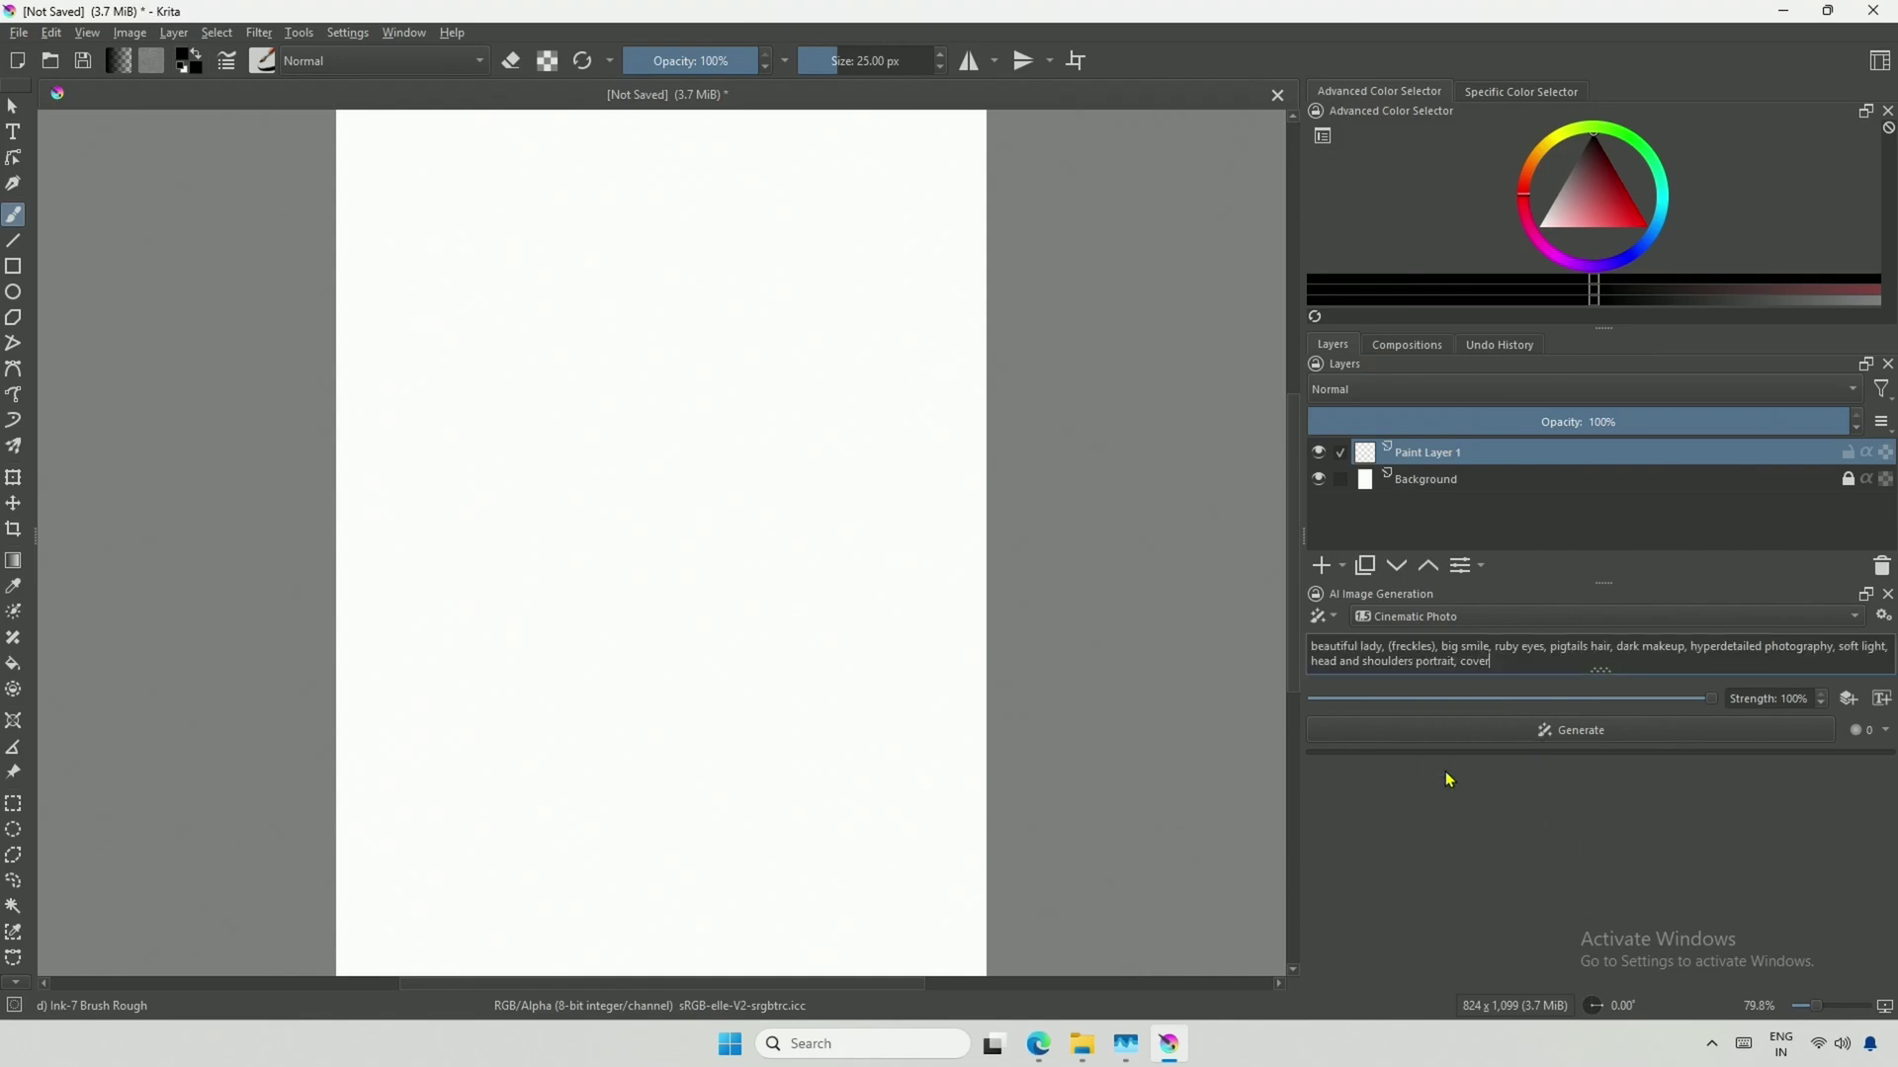
pyautogui.click(1493, 731)
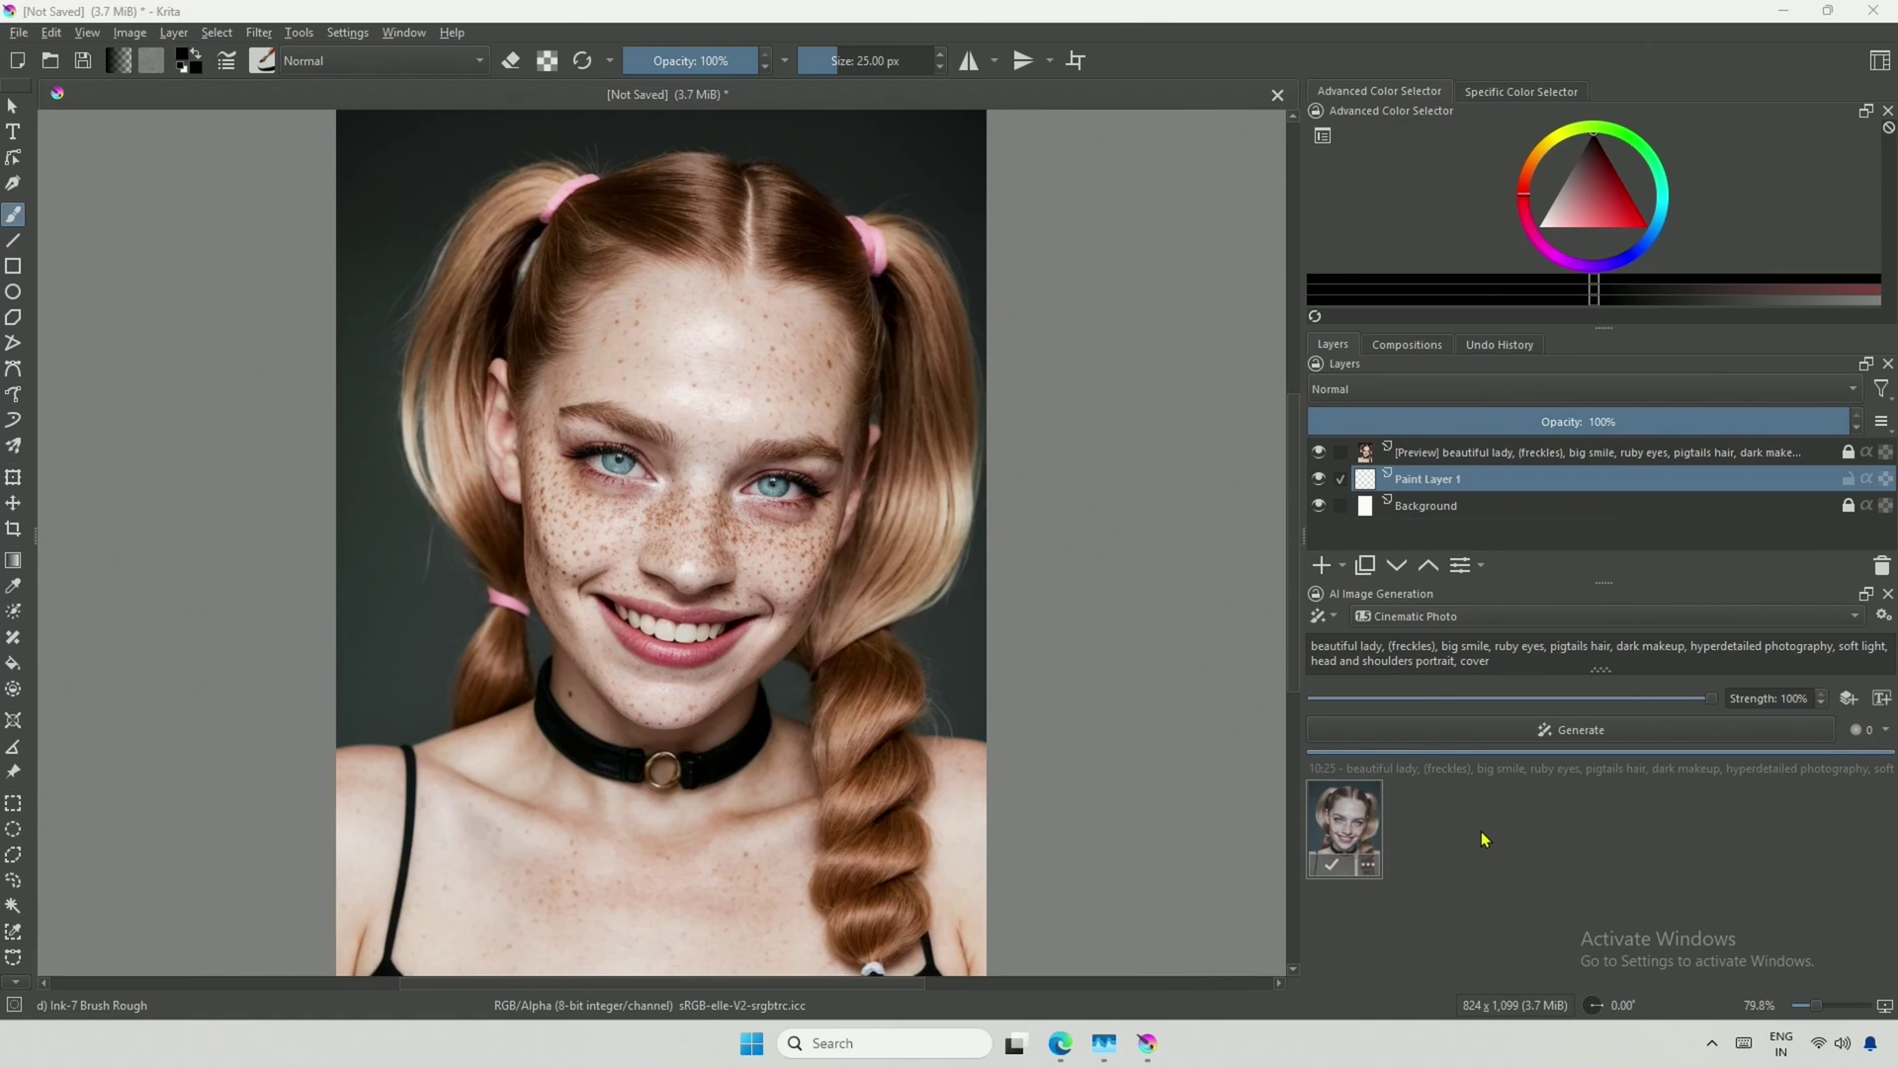
# Remove the extra freckles emphasis, regenerate the portrait, and bring up the diffusion settings
pyautogui.click(1389, 646)
pyautogui.hotkey('ctrl', 'Down')
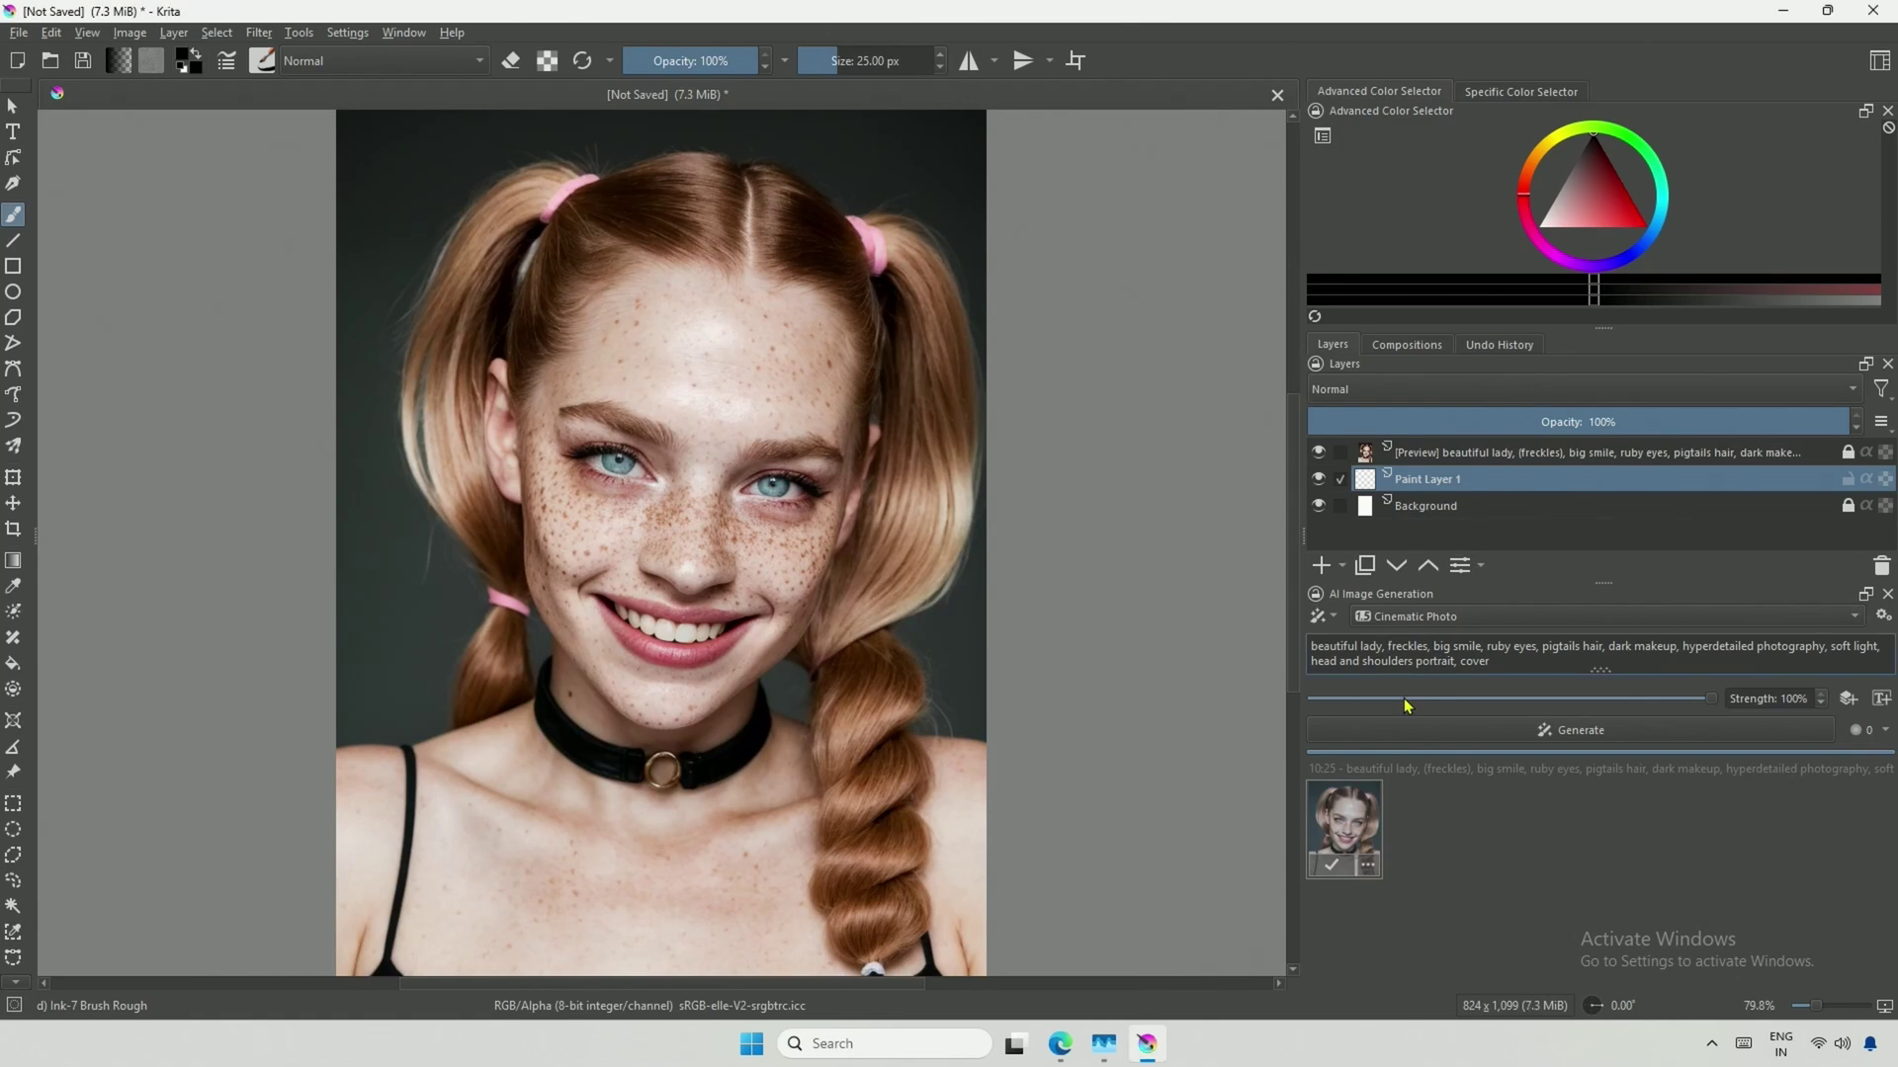
pyautogui.click(1470, 732)
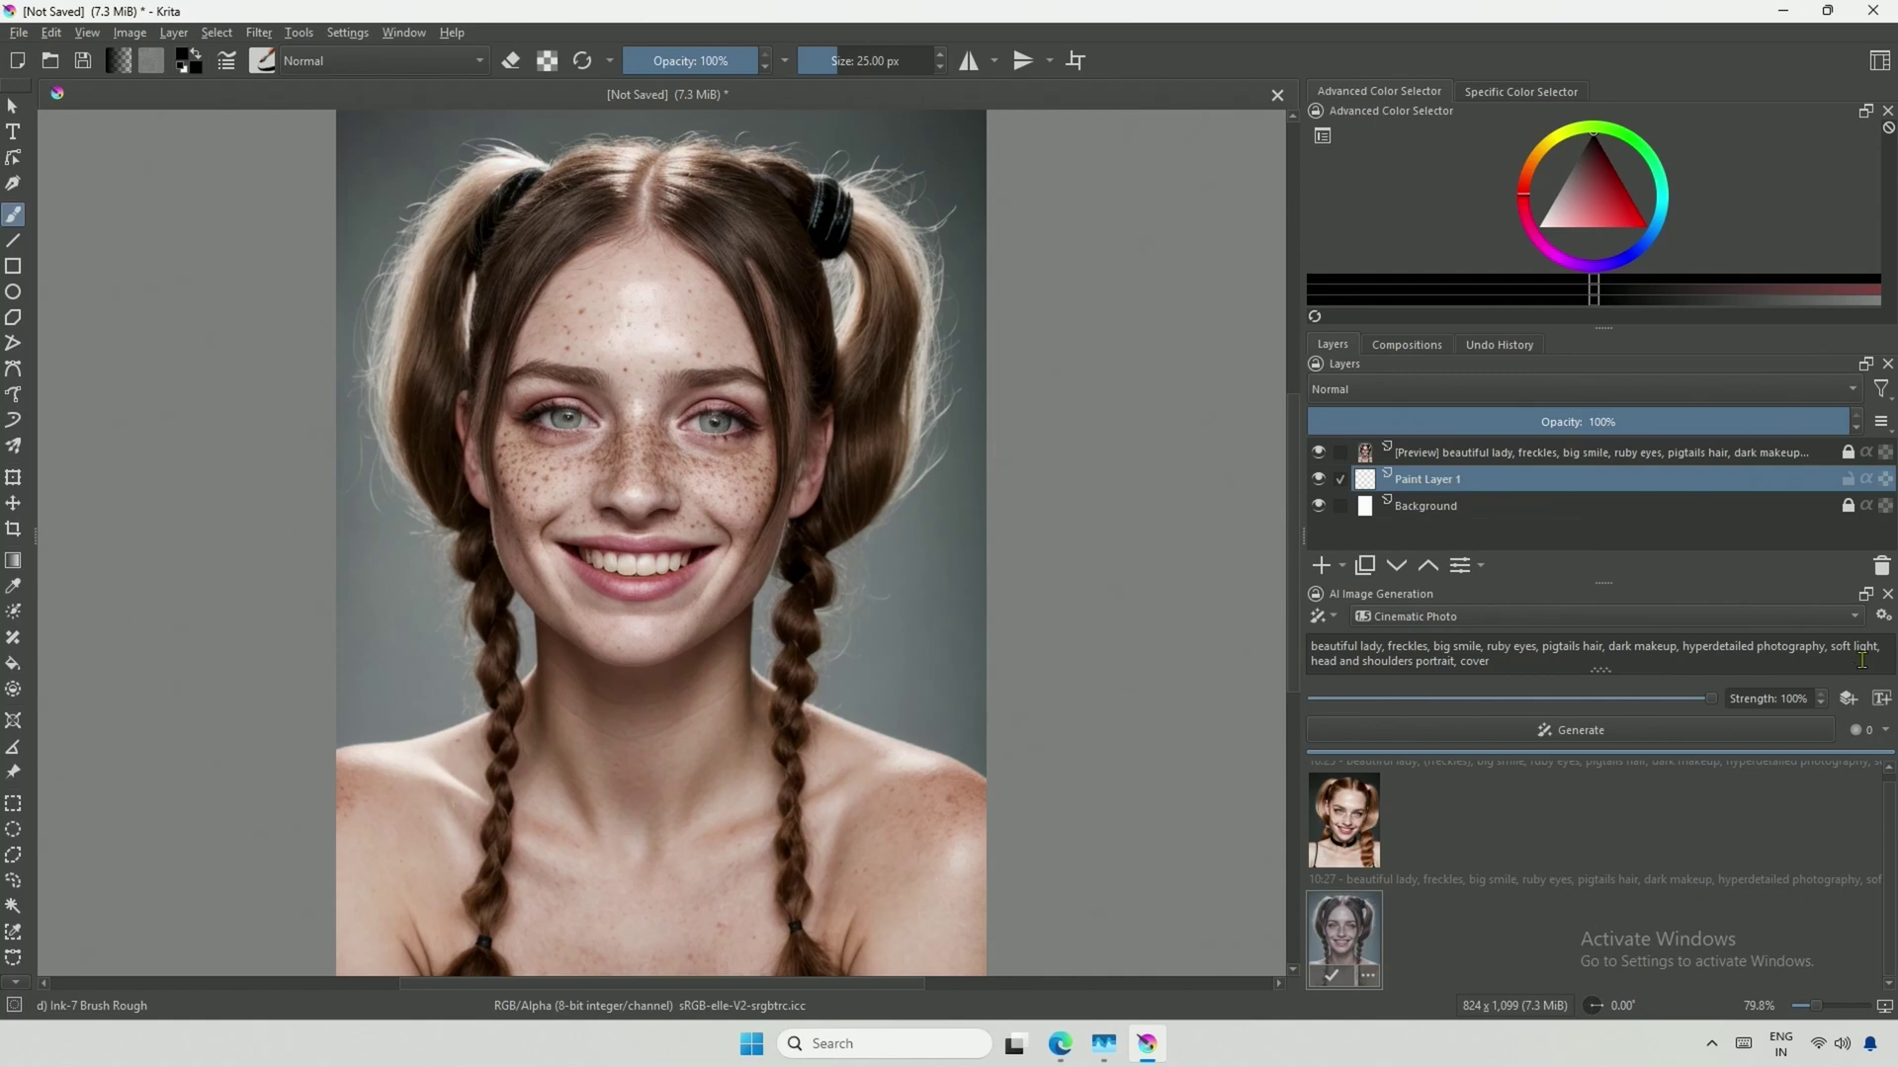
pyautogui.click(1884, 617)
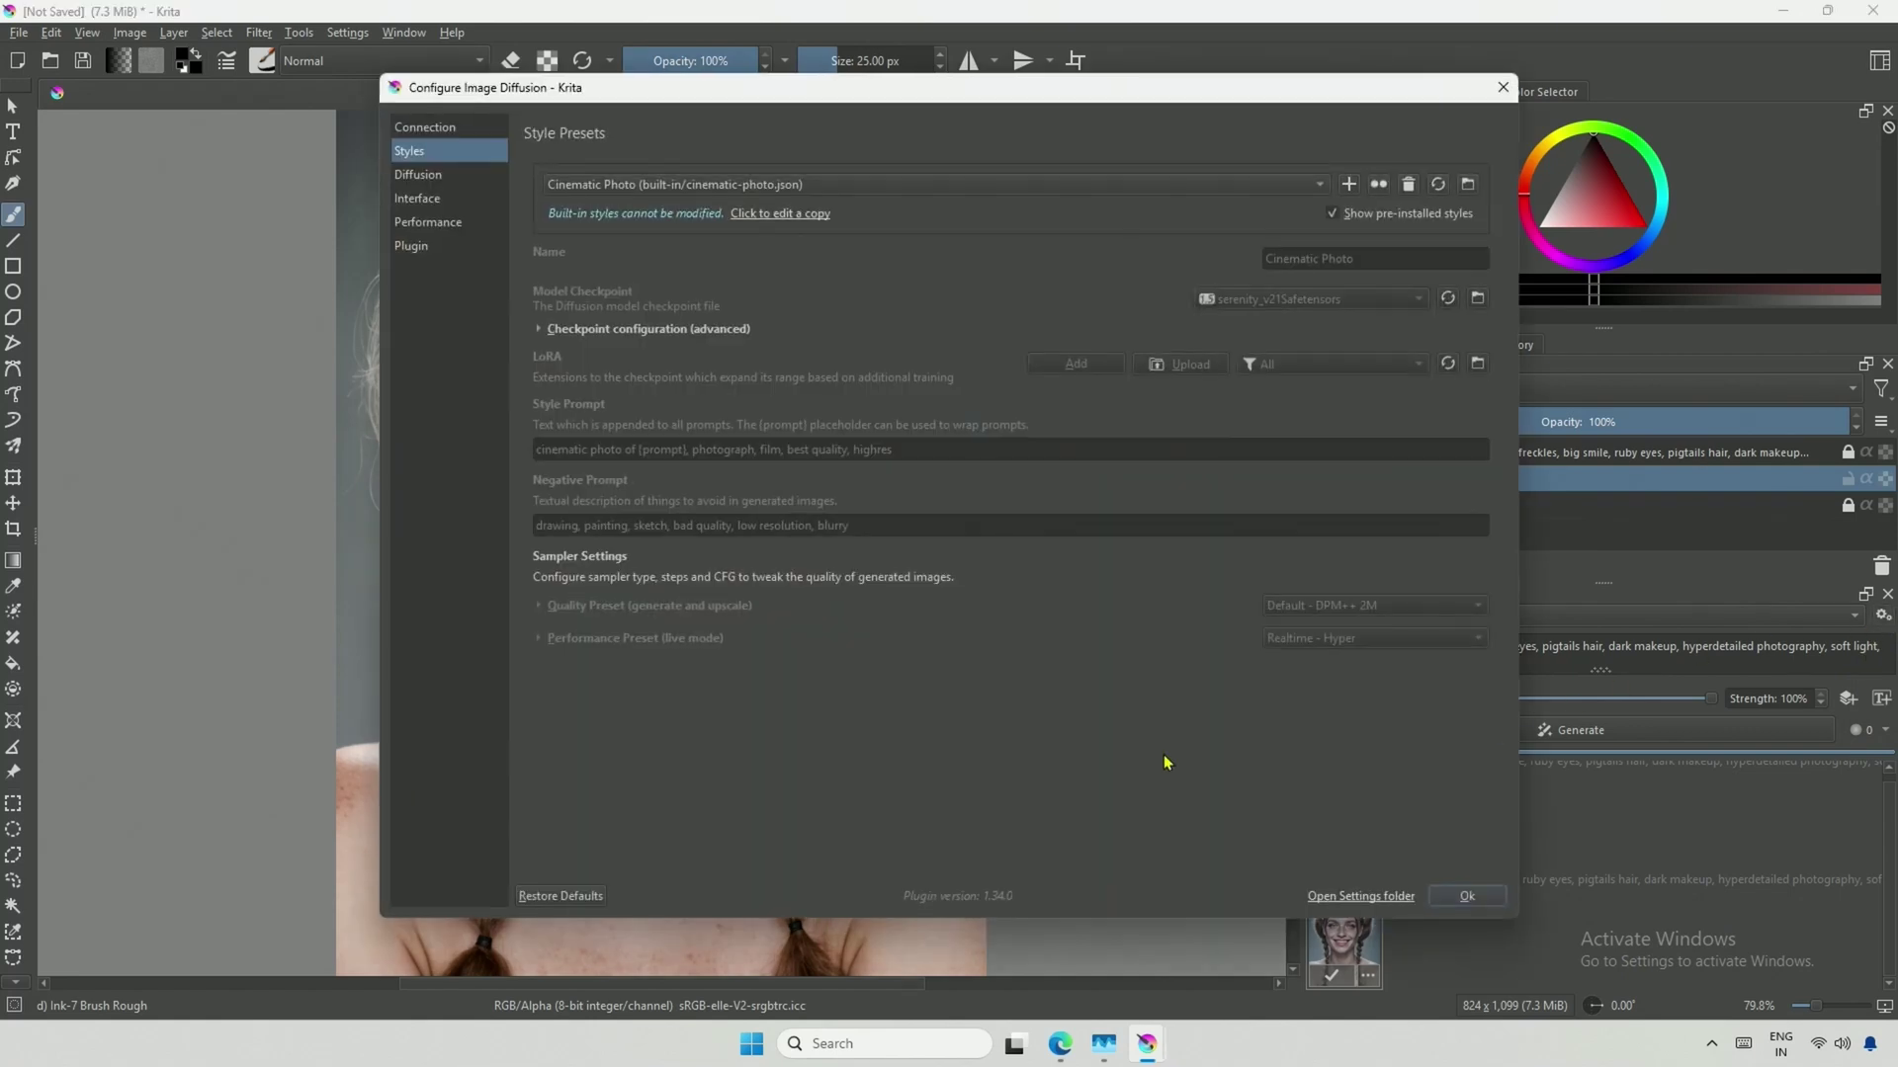
# Try the Flux and Flux (schnell) style presets, then check the missing schnell checkpoint on Hugging Face
pyautogui.click(932, 188)
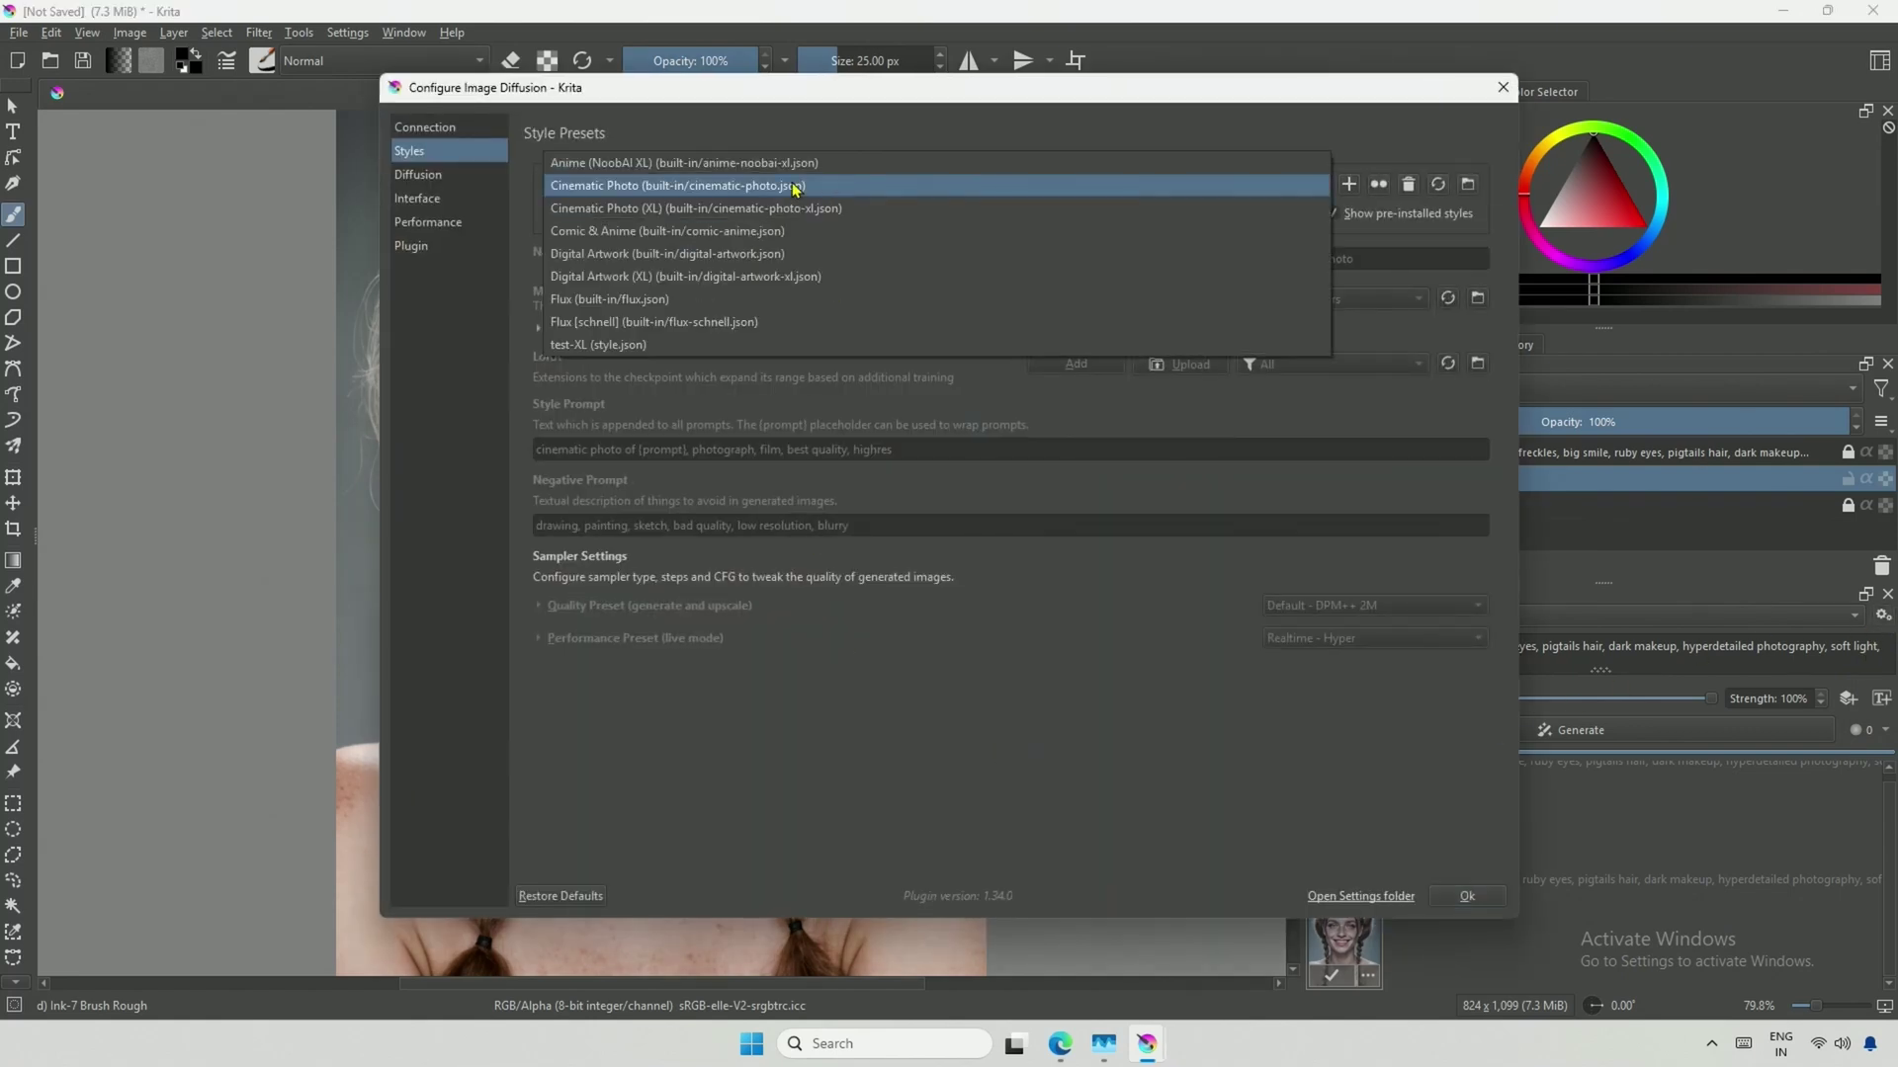
pyautogui.click(596, 301)
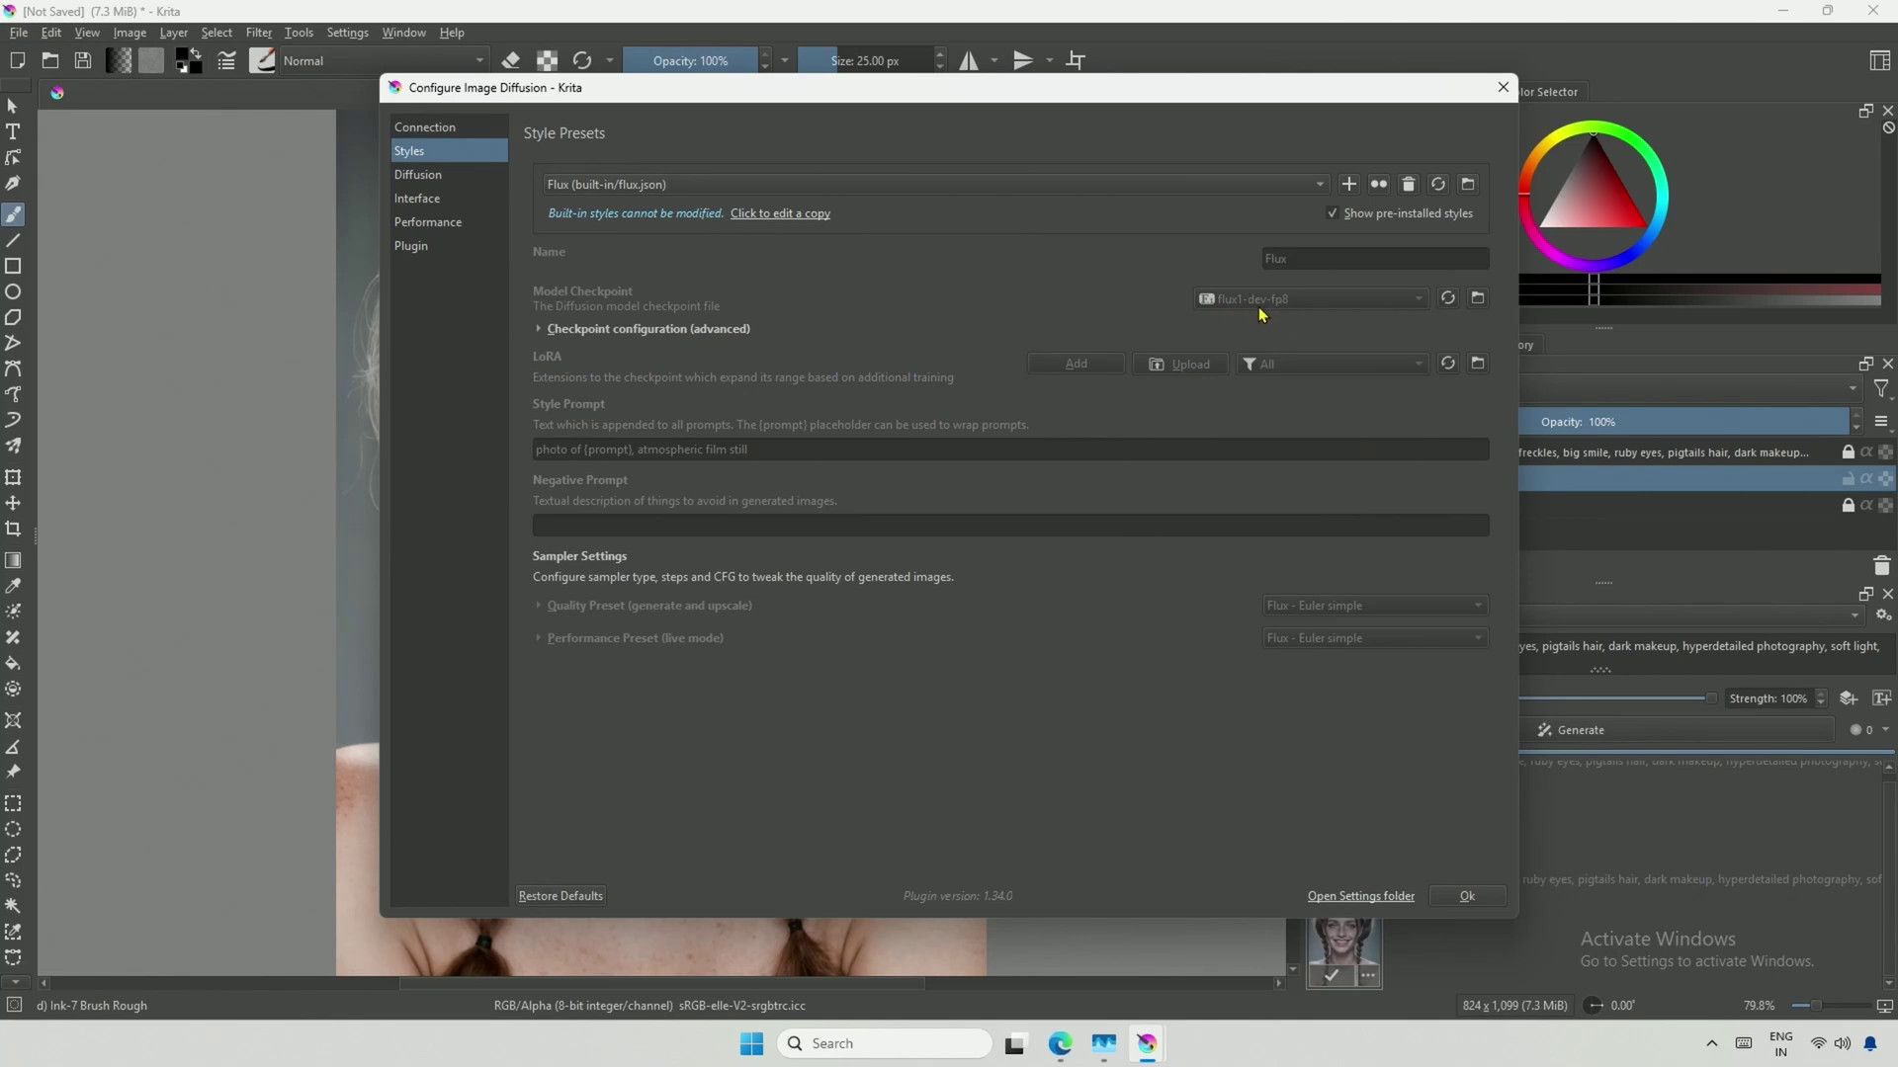
pyautogui.click(813, 185)
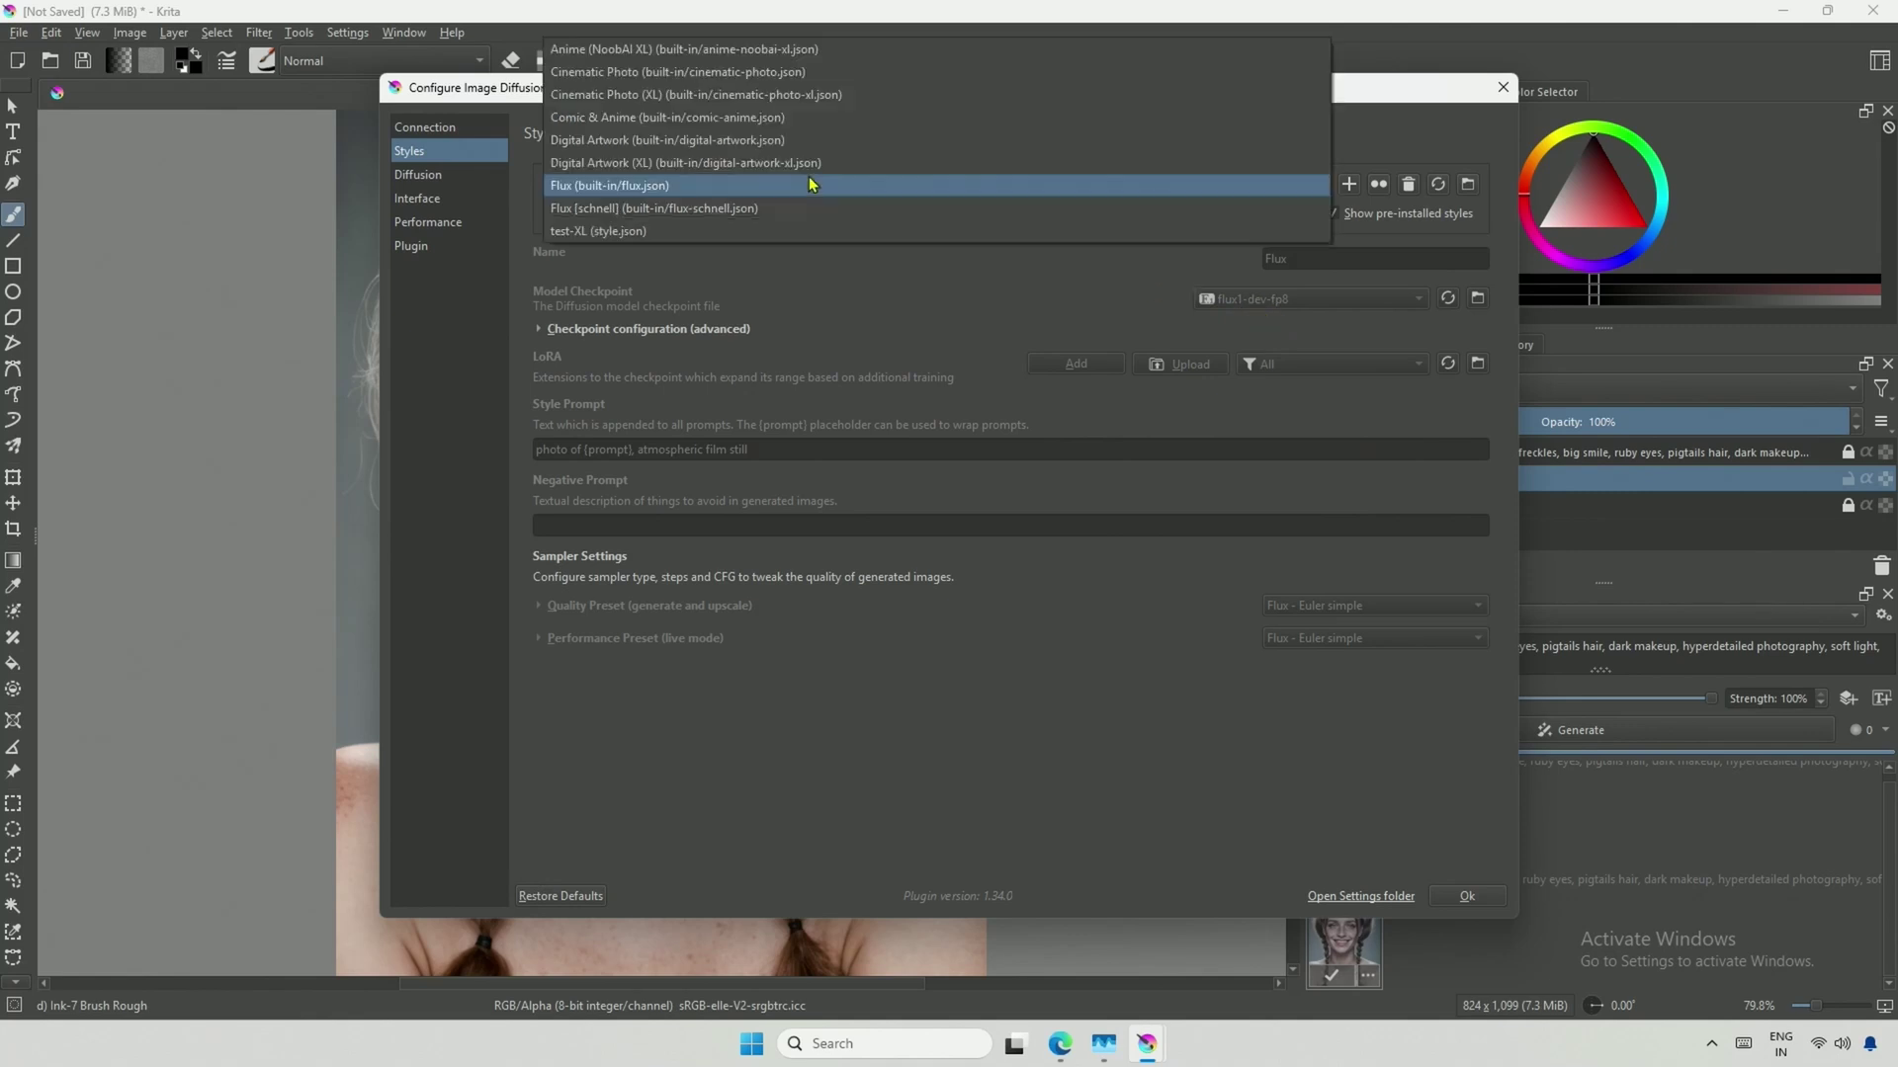
pyautogui.click(614, 209)
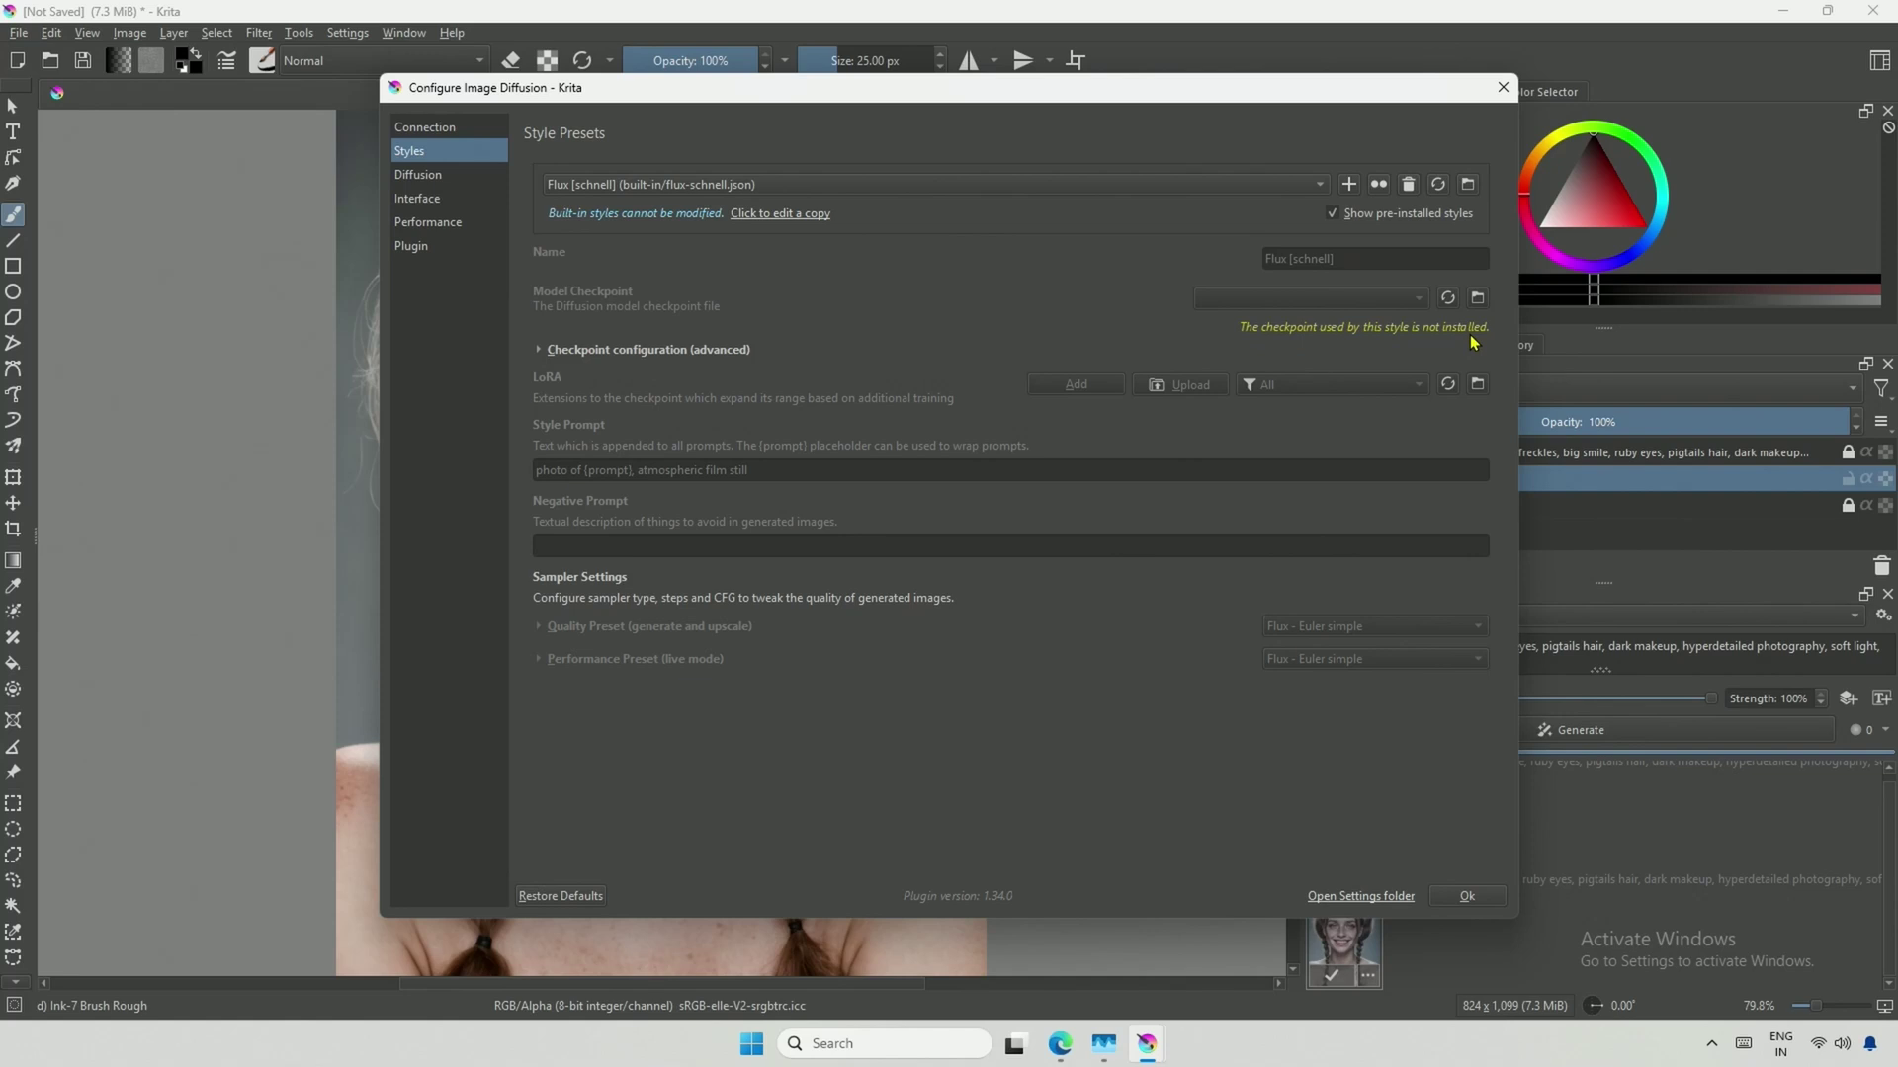
pyautogui.click(1060, 1045)
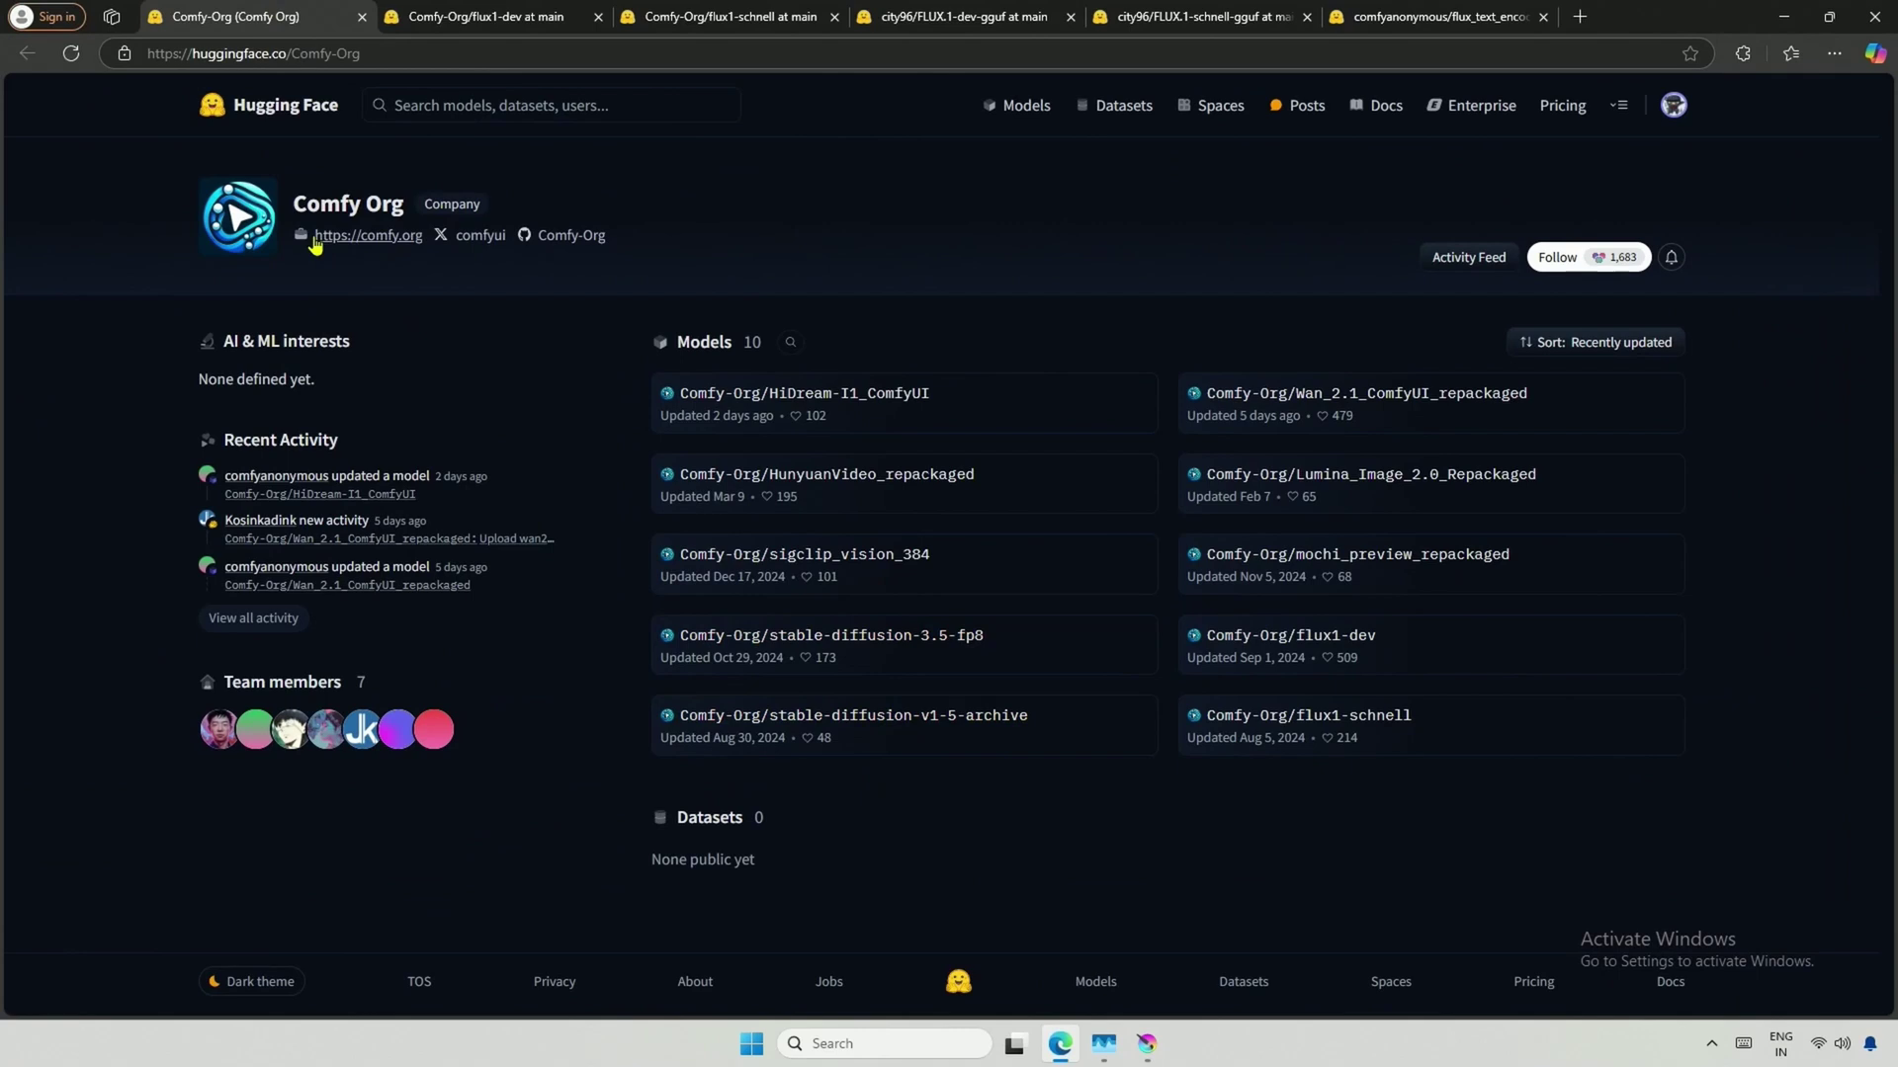
# Search the Comfy Org Hugging Face page for 'flux1'
pyautogui.tripleClick(289, 205)
pyautogui.click(138, 313)
pyautogui.hotkey('ctrl', 'f')
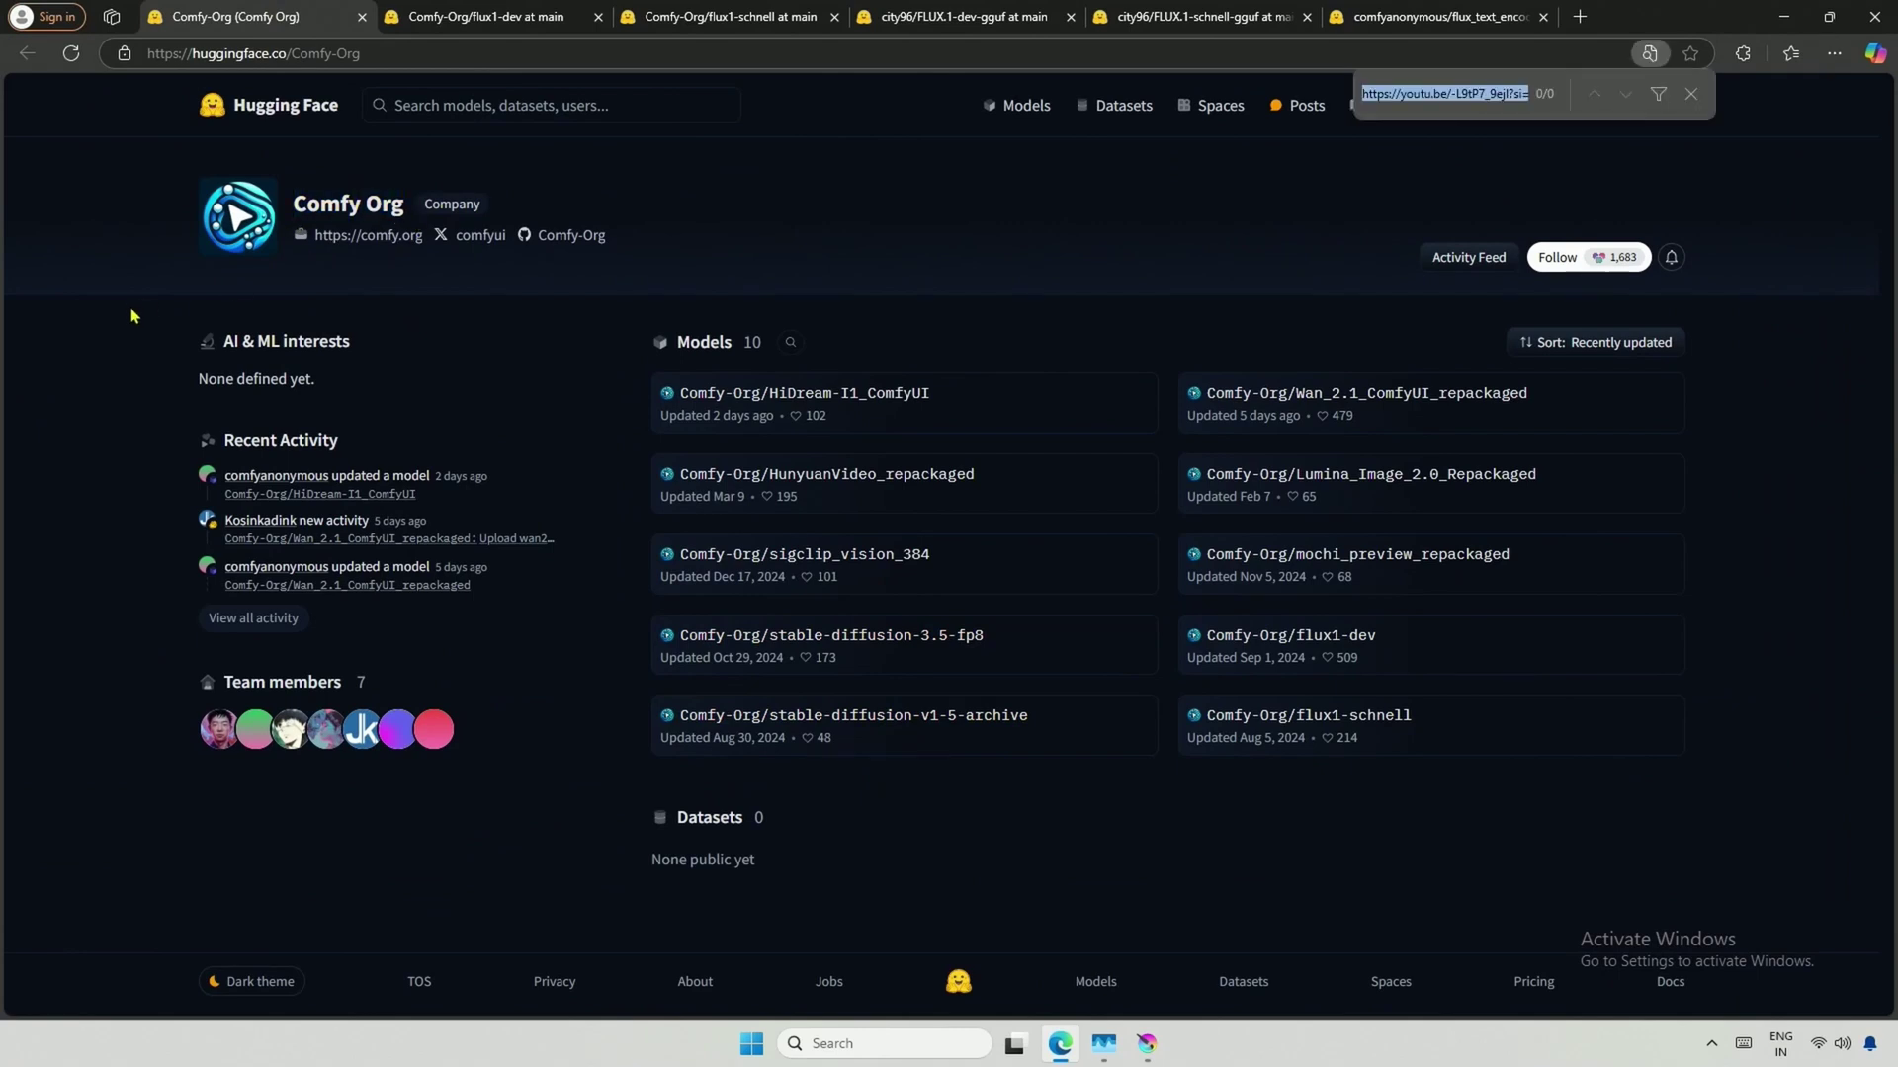
pyautogui.write('flux')
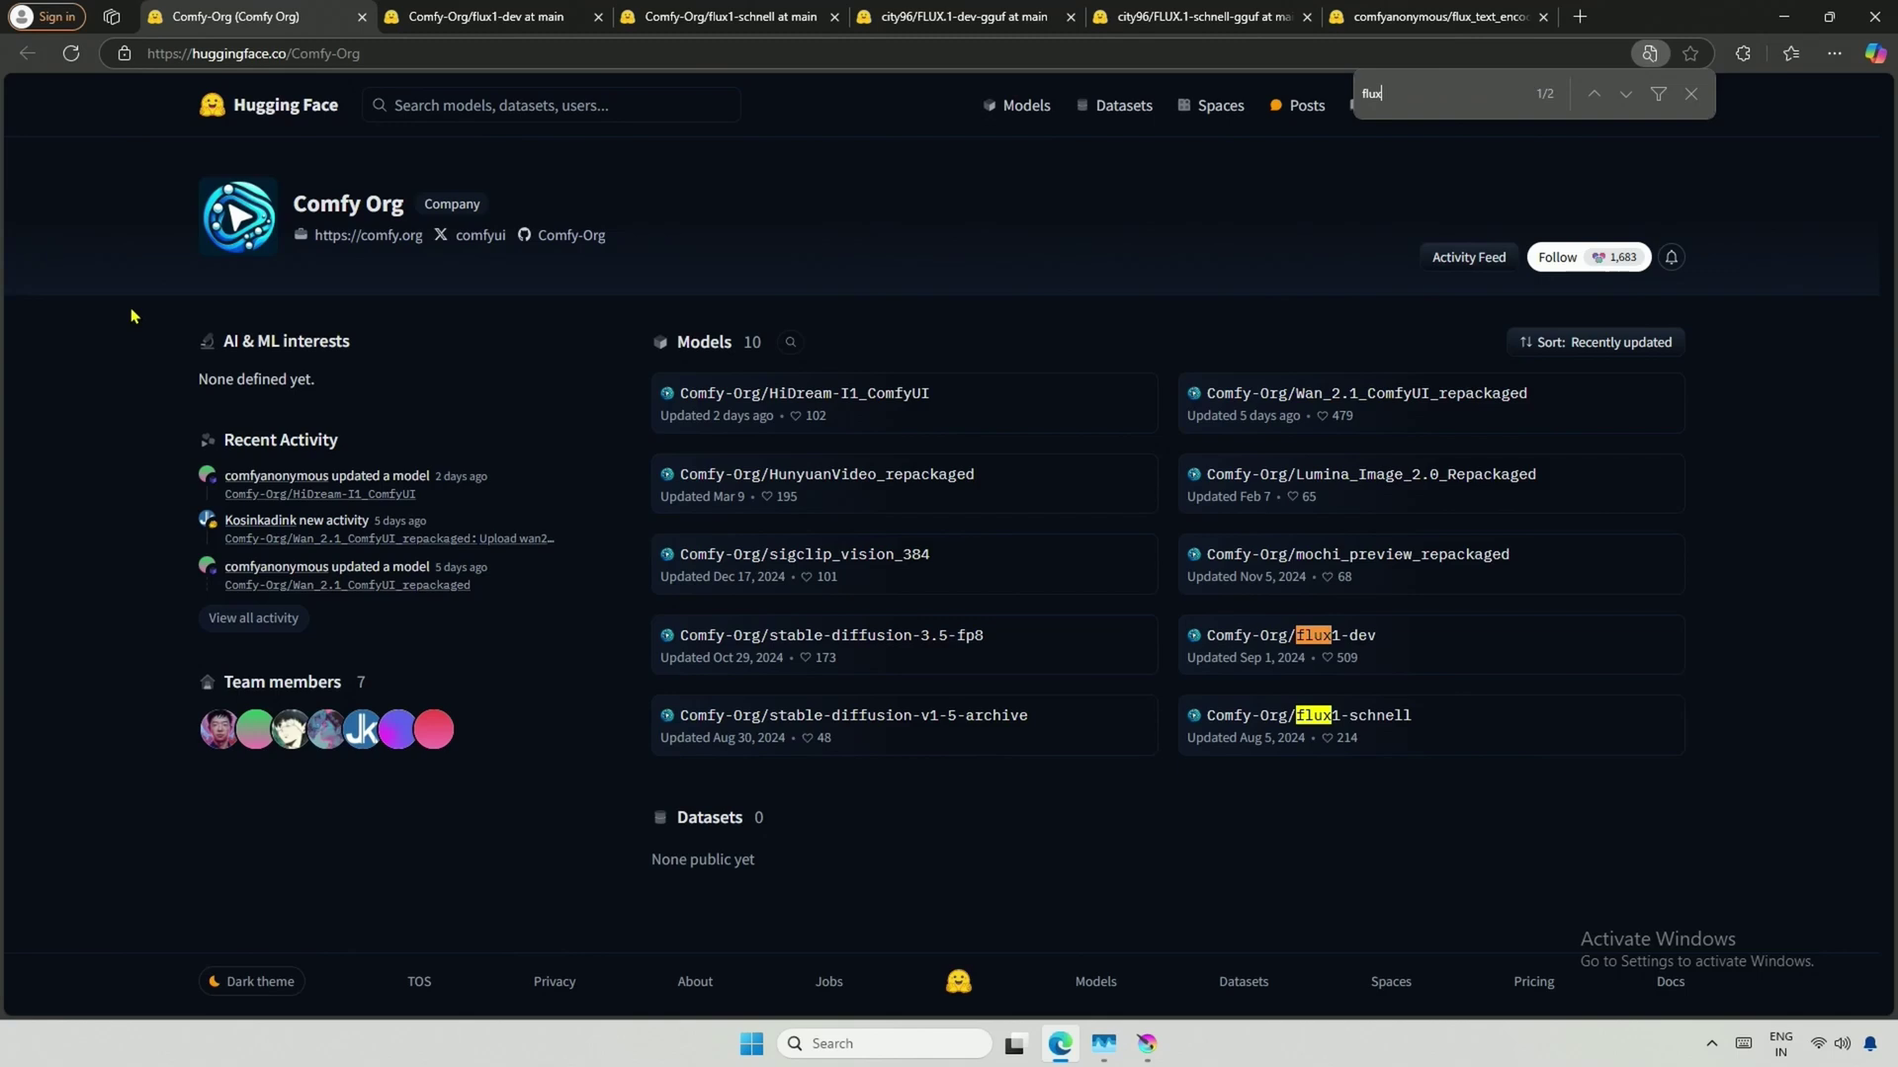
pyautogui.write('1')
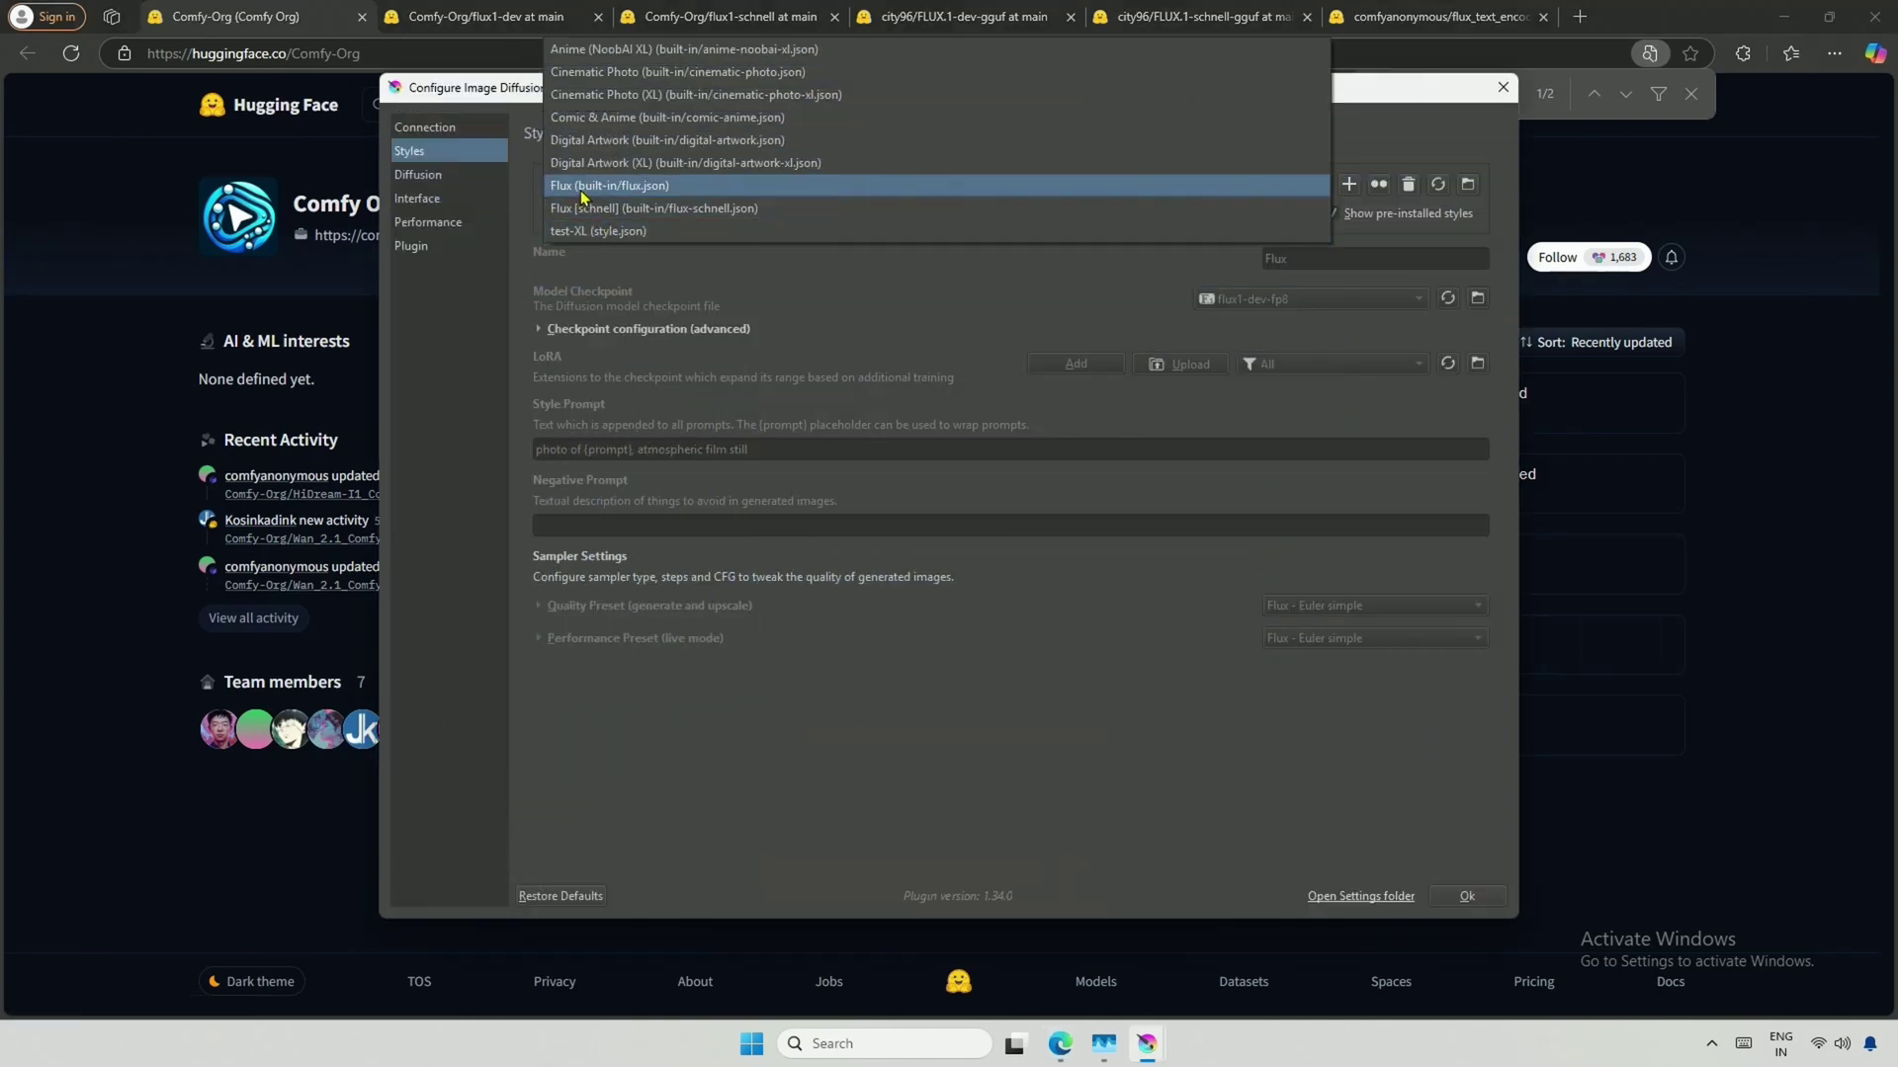
pyautogui.click(583, 190)
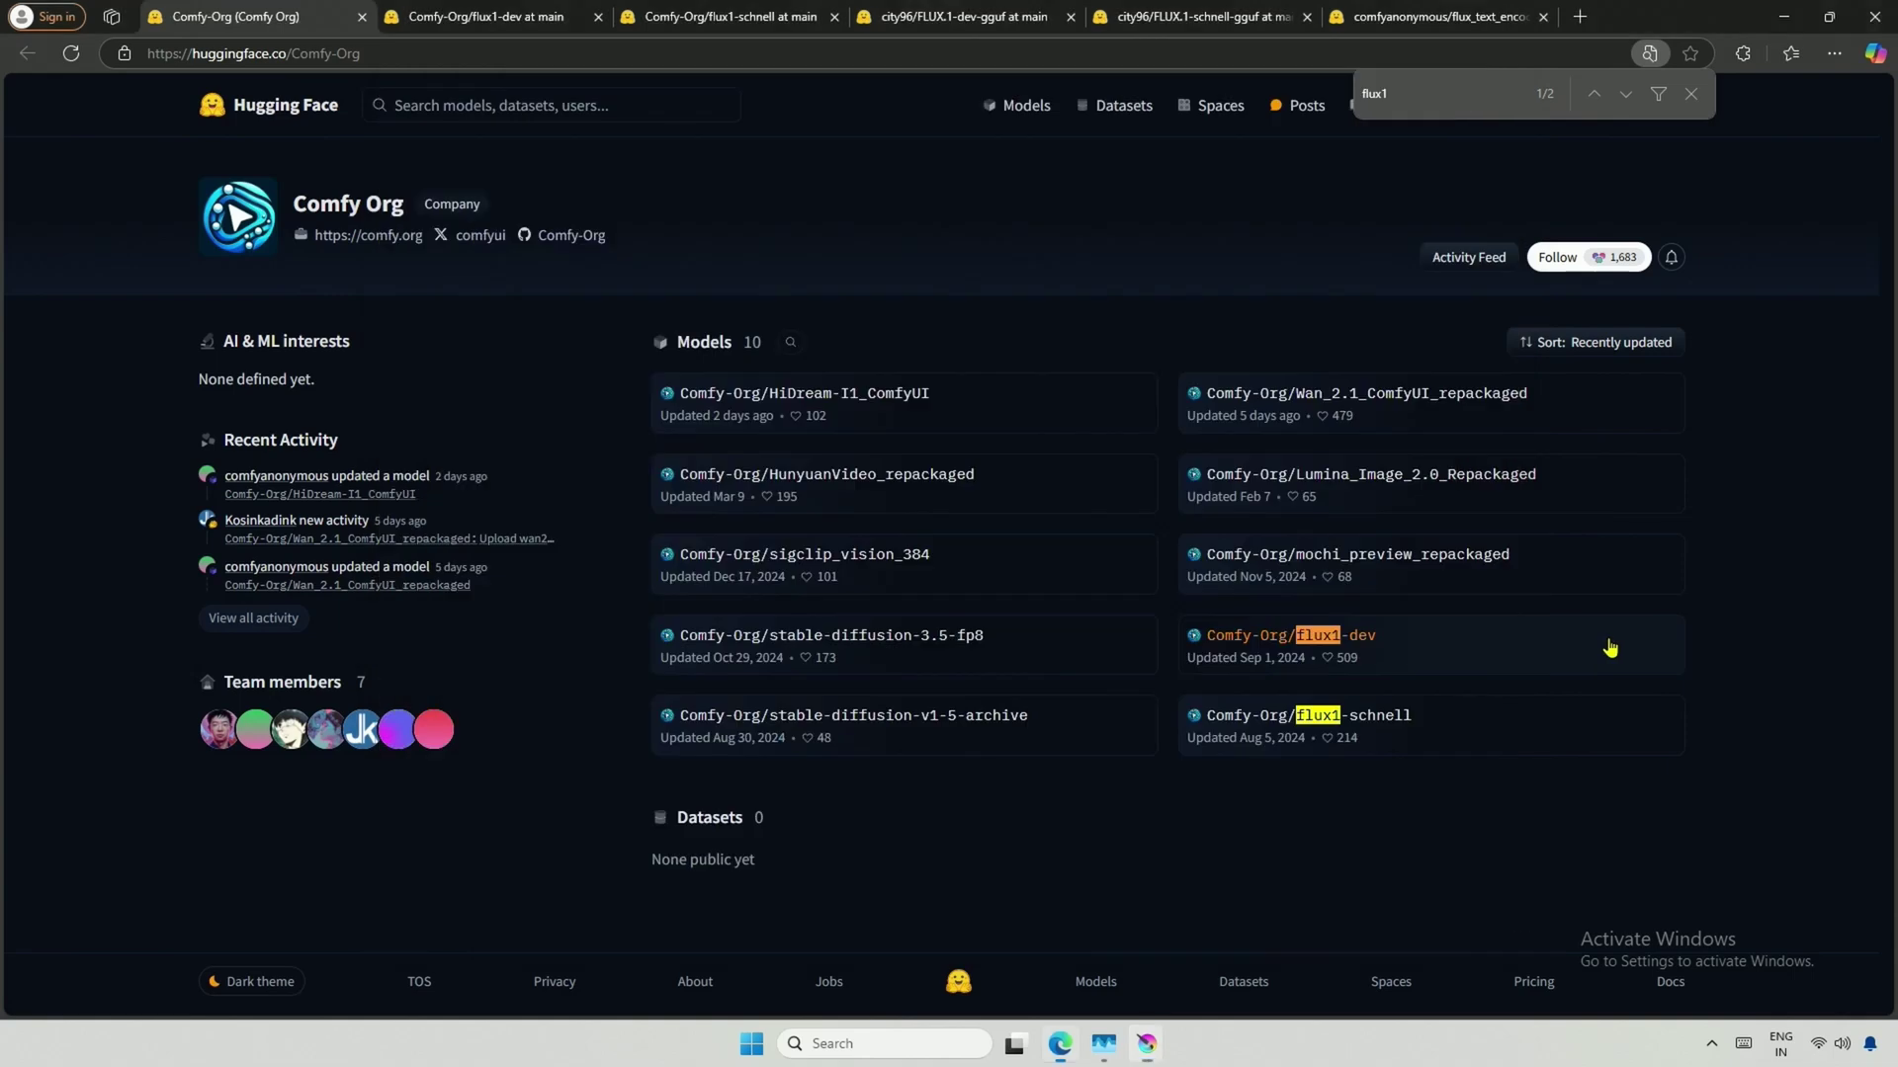
# Open the flux1-dev repository's files and download flux1-dev-fp8.safetensors
pyautogui.click(1609, 648)
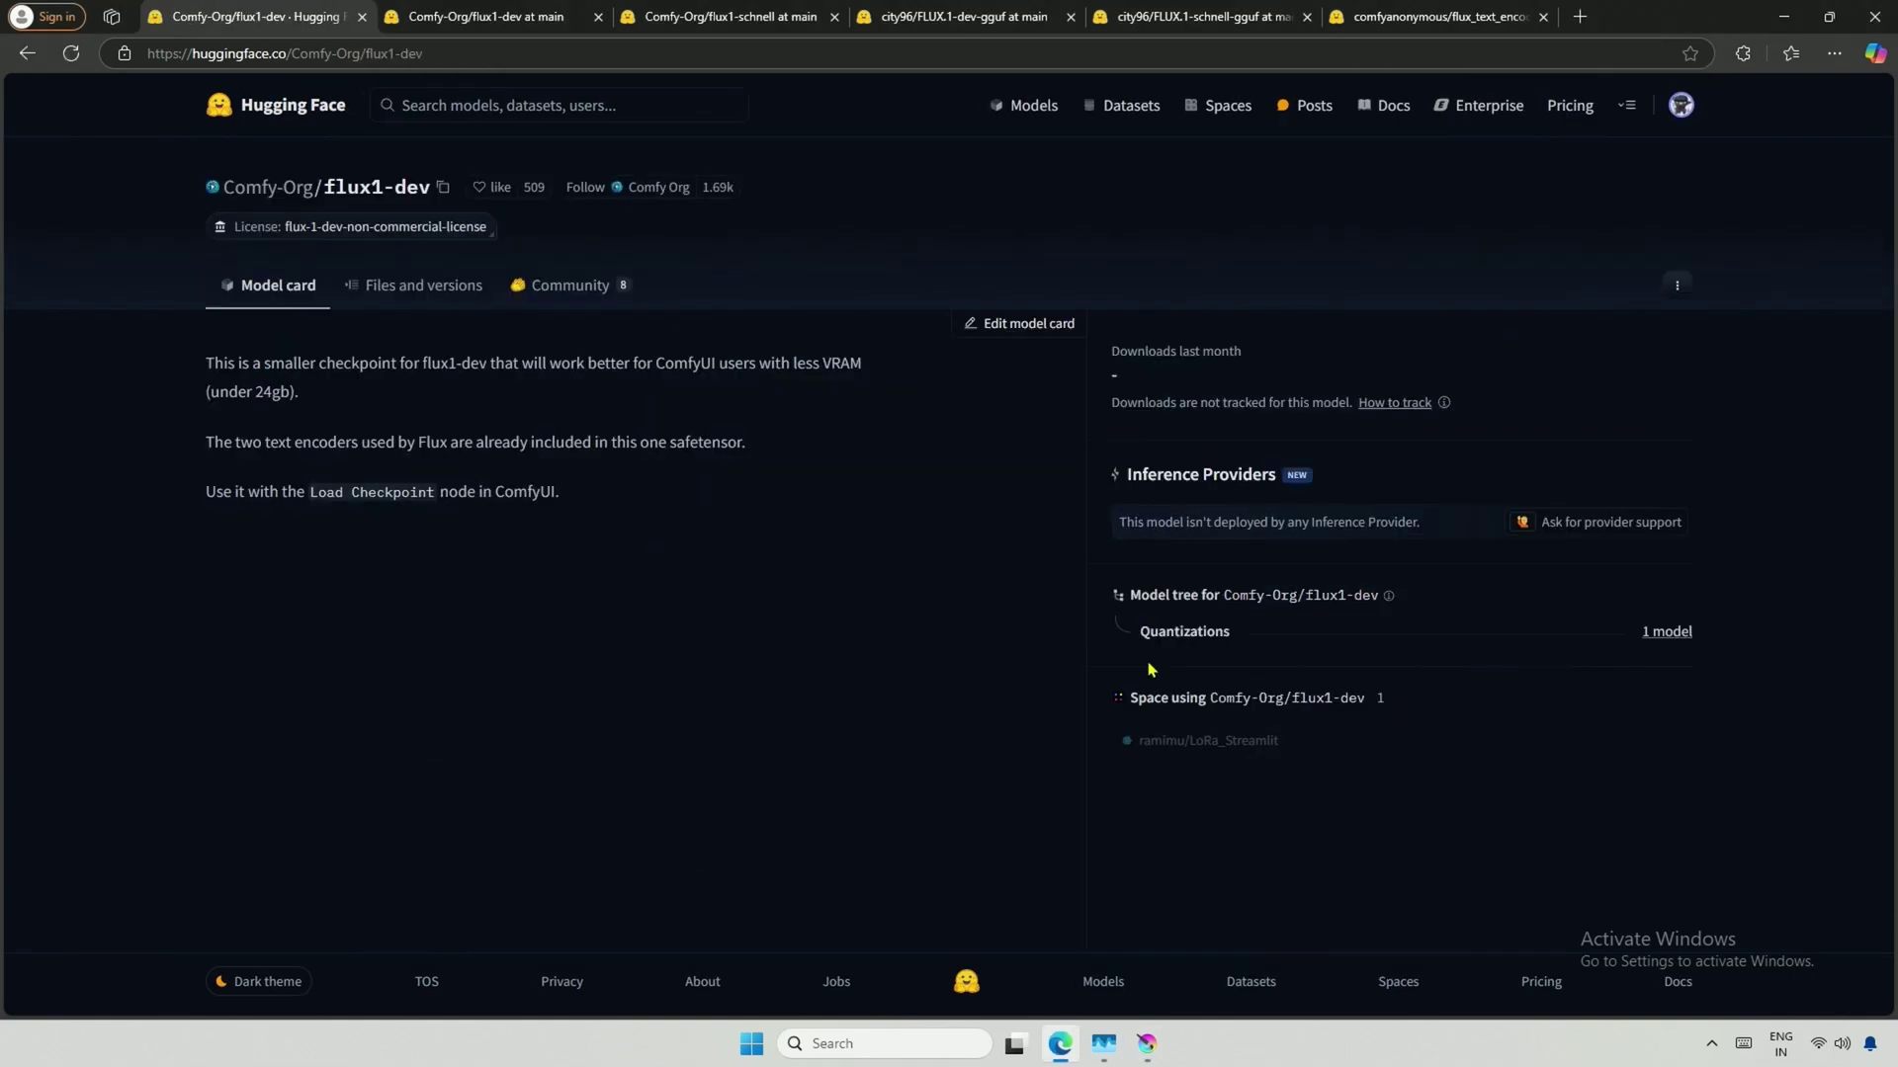
pyautogui.click(425, 288)
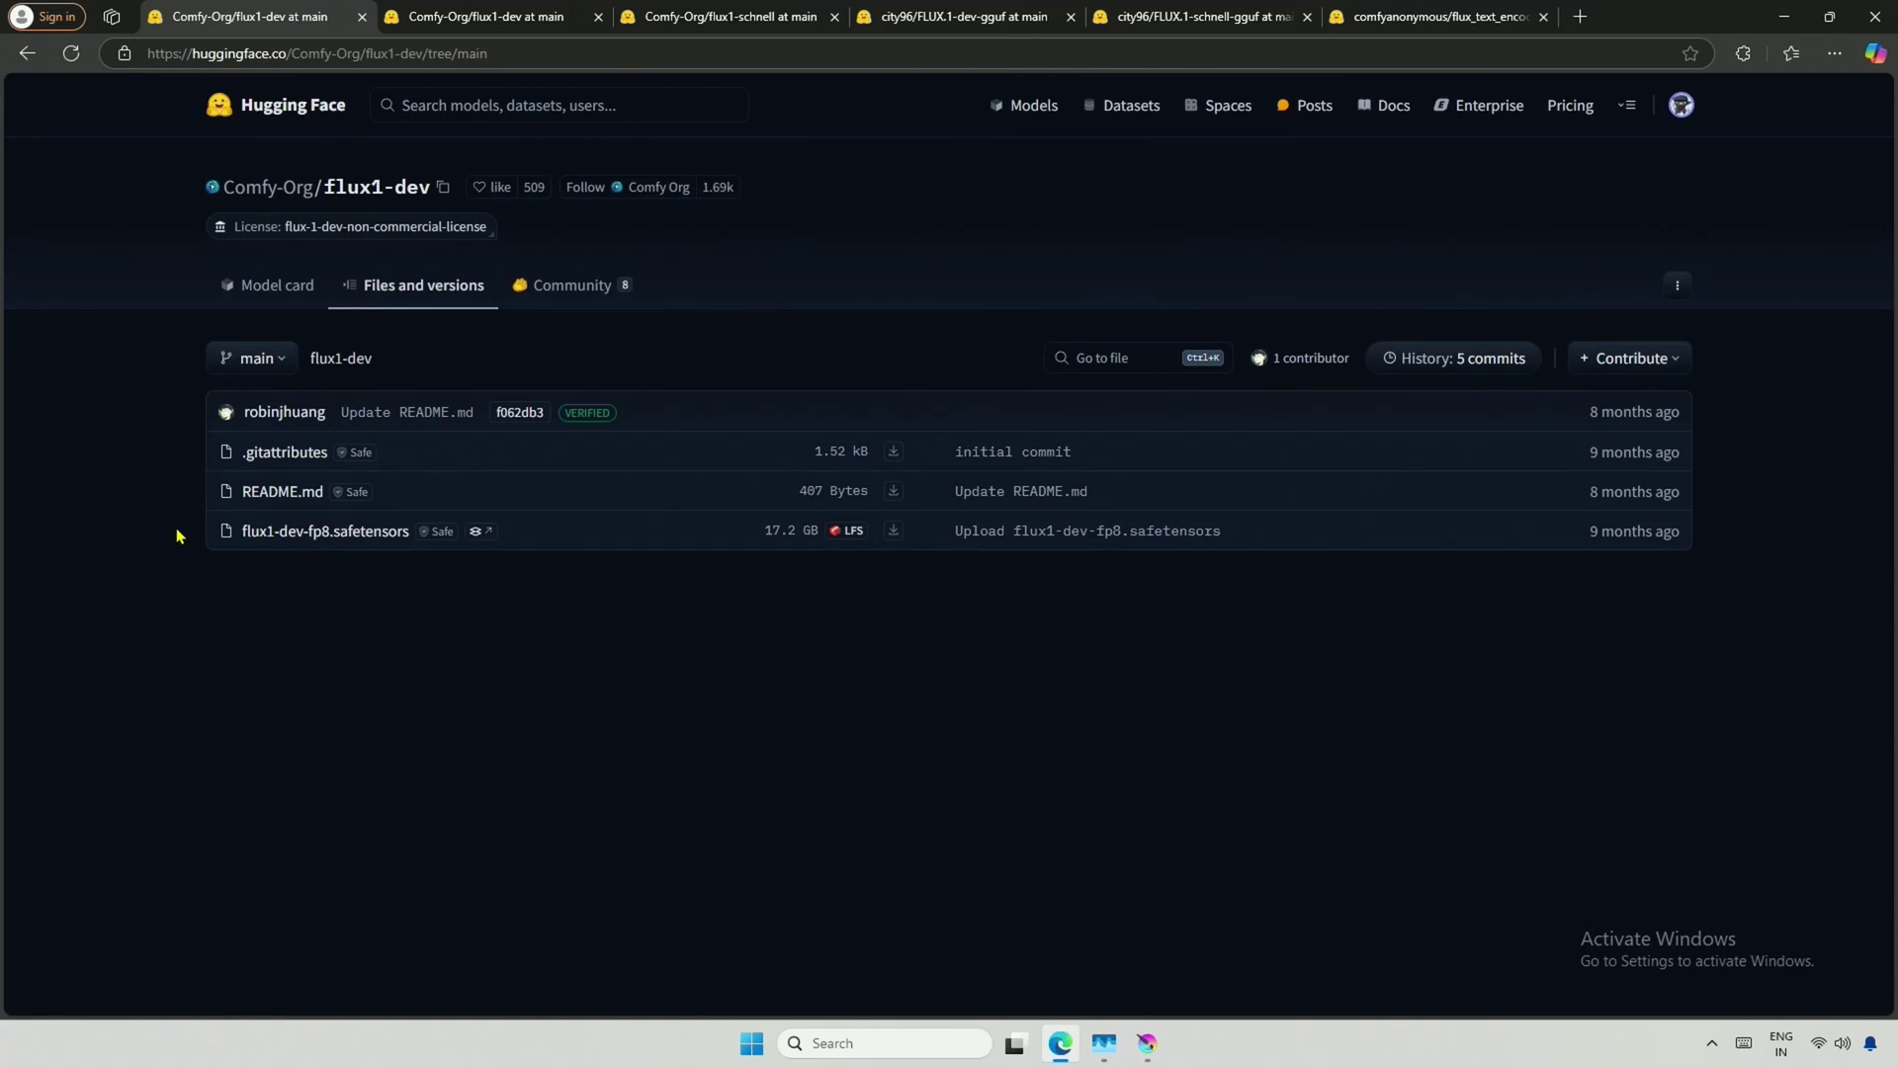
pyautogui.moveTo(237, 541); pyautogui.dragTo(409, 534)
pyautogui.moveTo(713, 564); pyautogui.dragTo(902, 554)
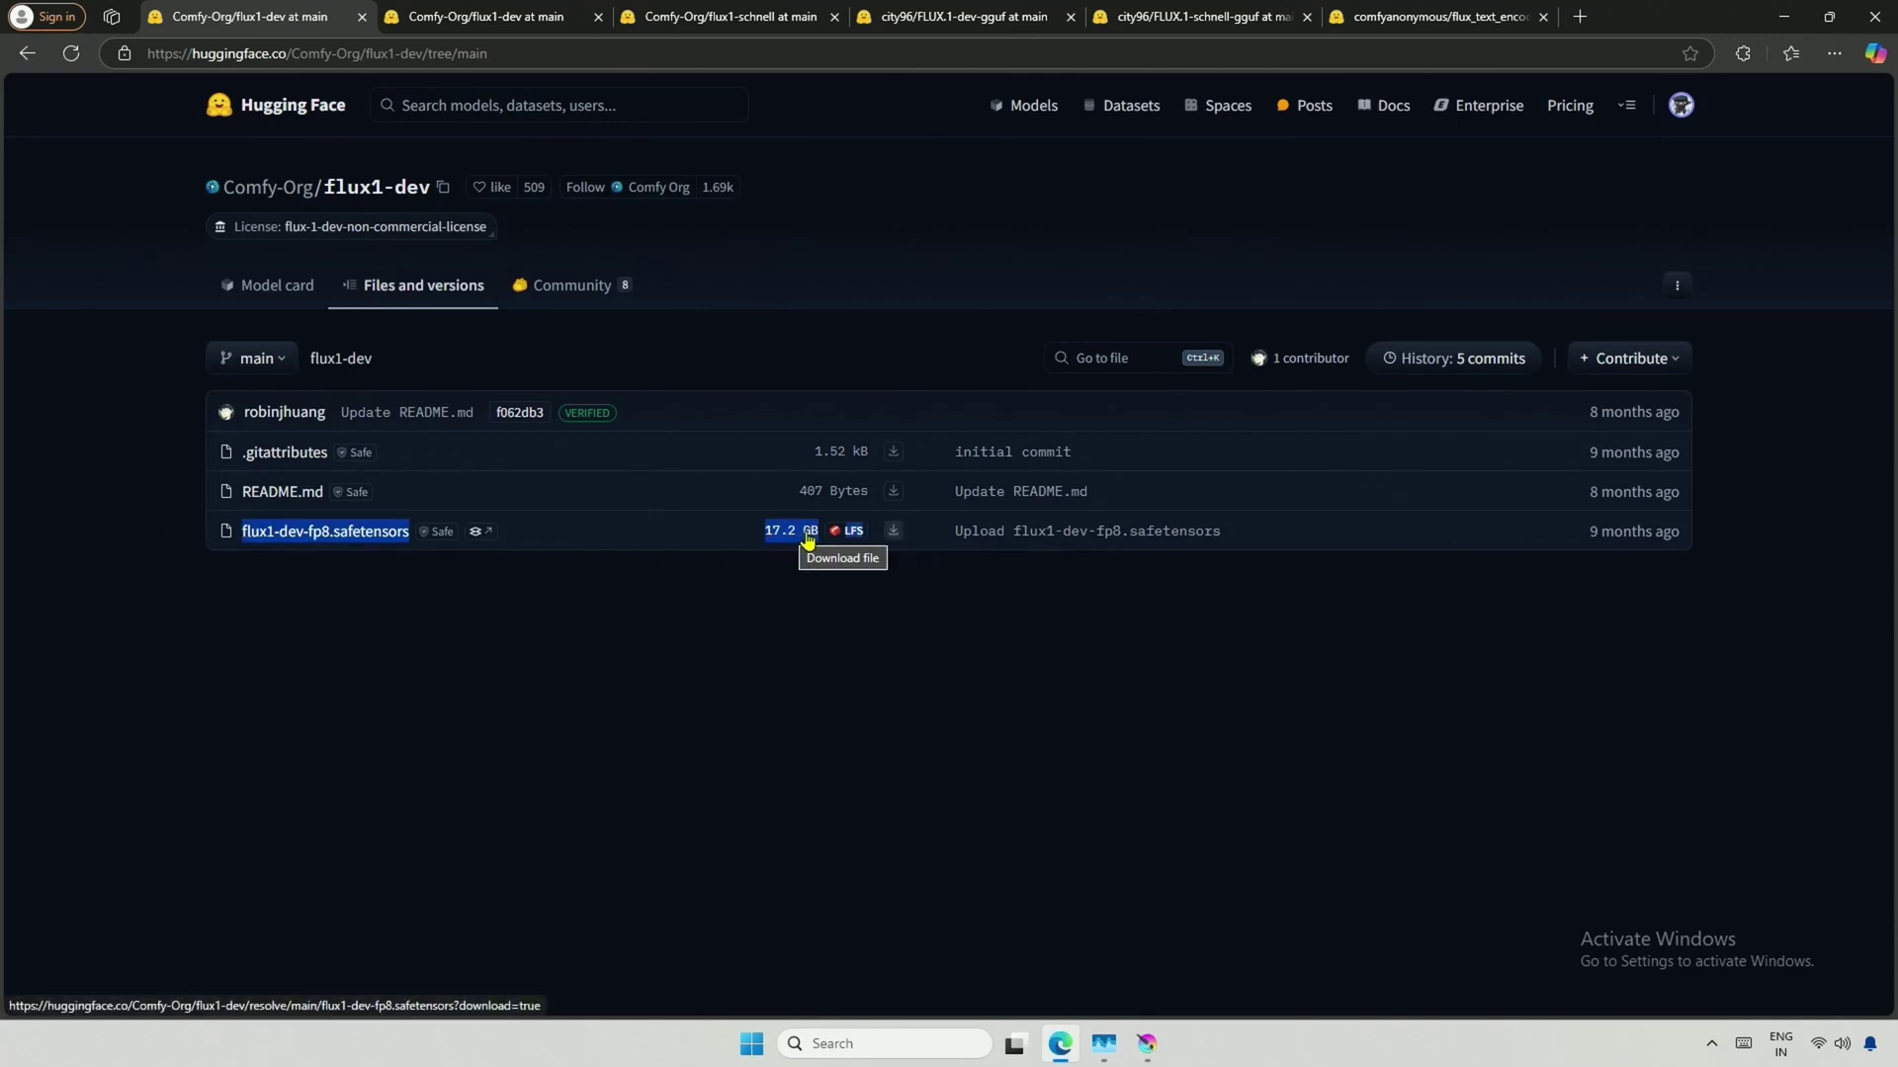
pyautogui.click(817, 619)
pyautogui.click(892, 534)
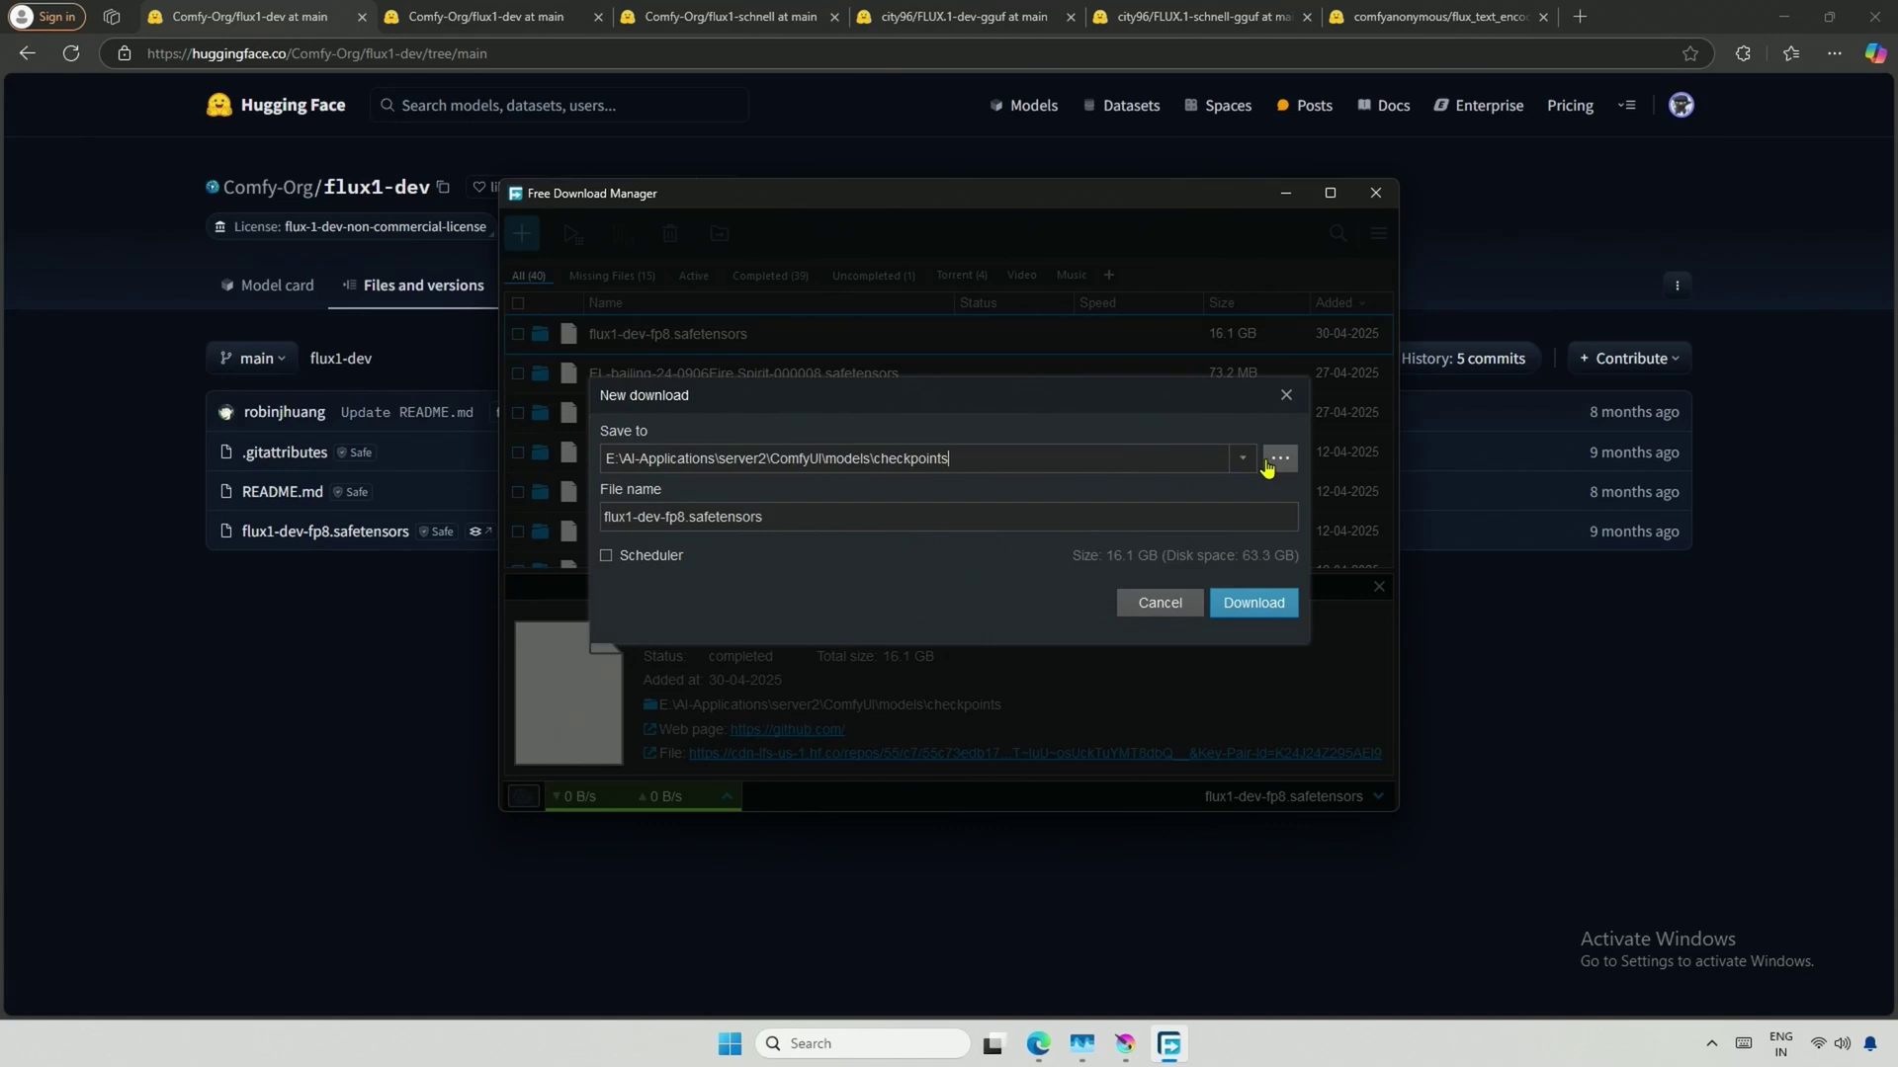
# Save flux1-dev-fp8.safetensors to E:\AI-Applications\server2\ComfyUI\models\checkpoints
pyautogui.click(1279, 458)
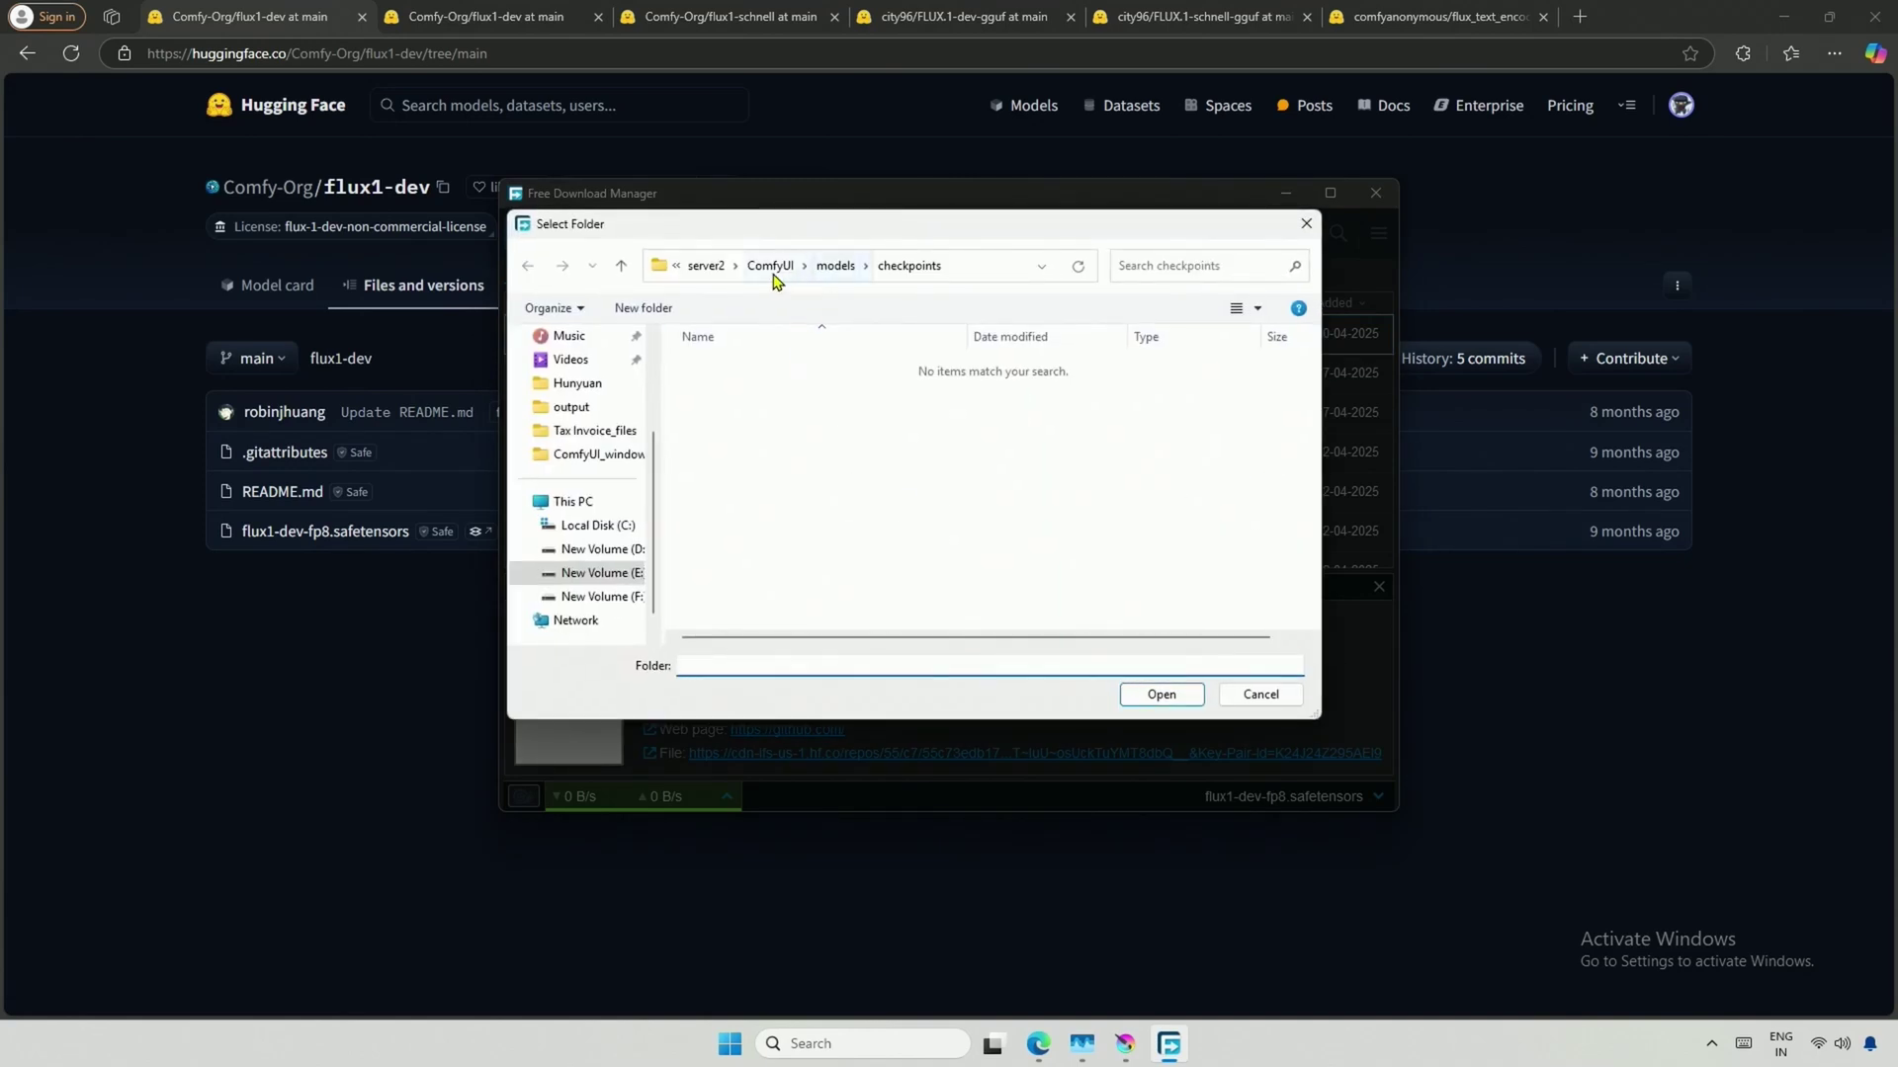
pyautogui.click(583, 573)
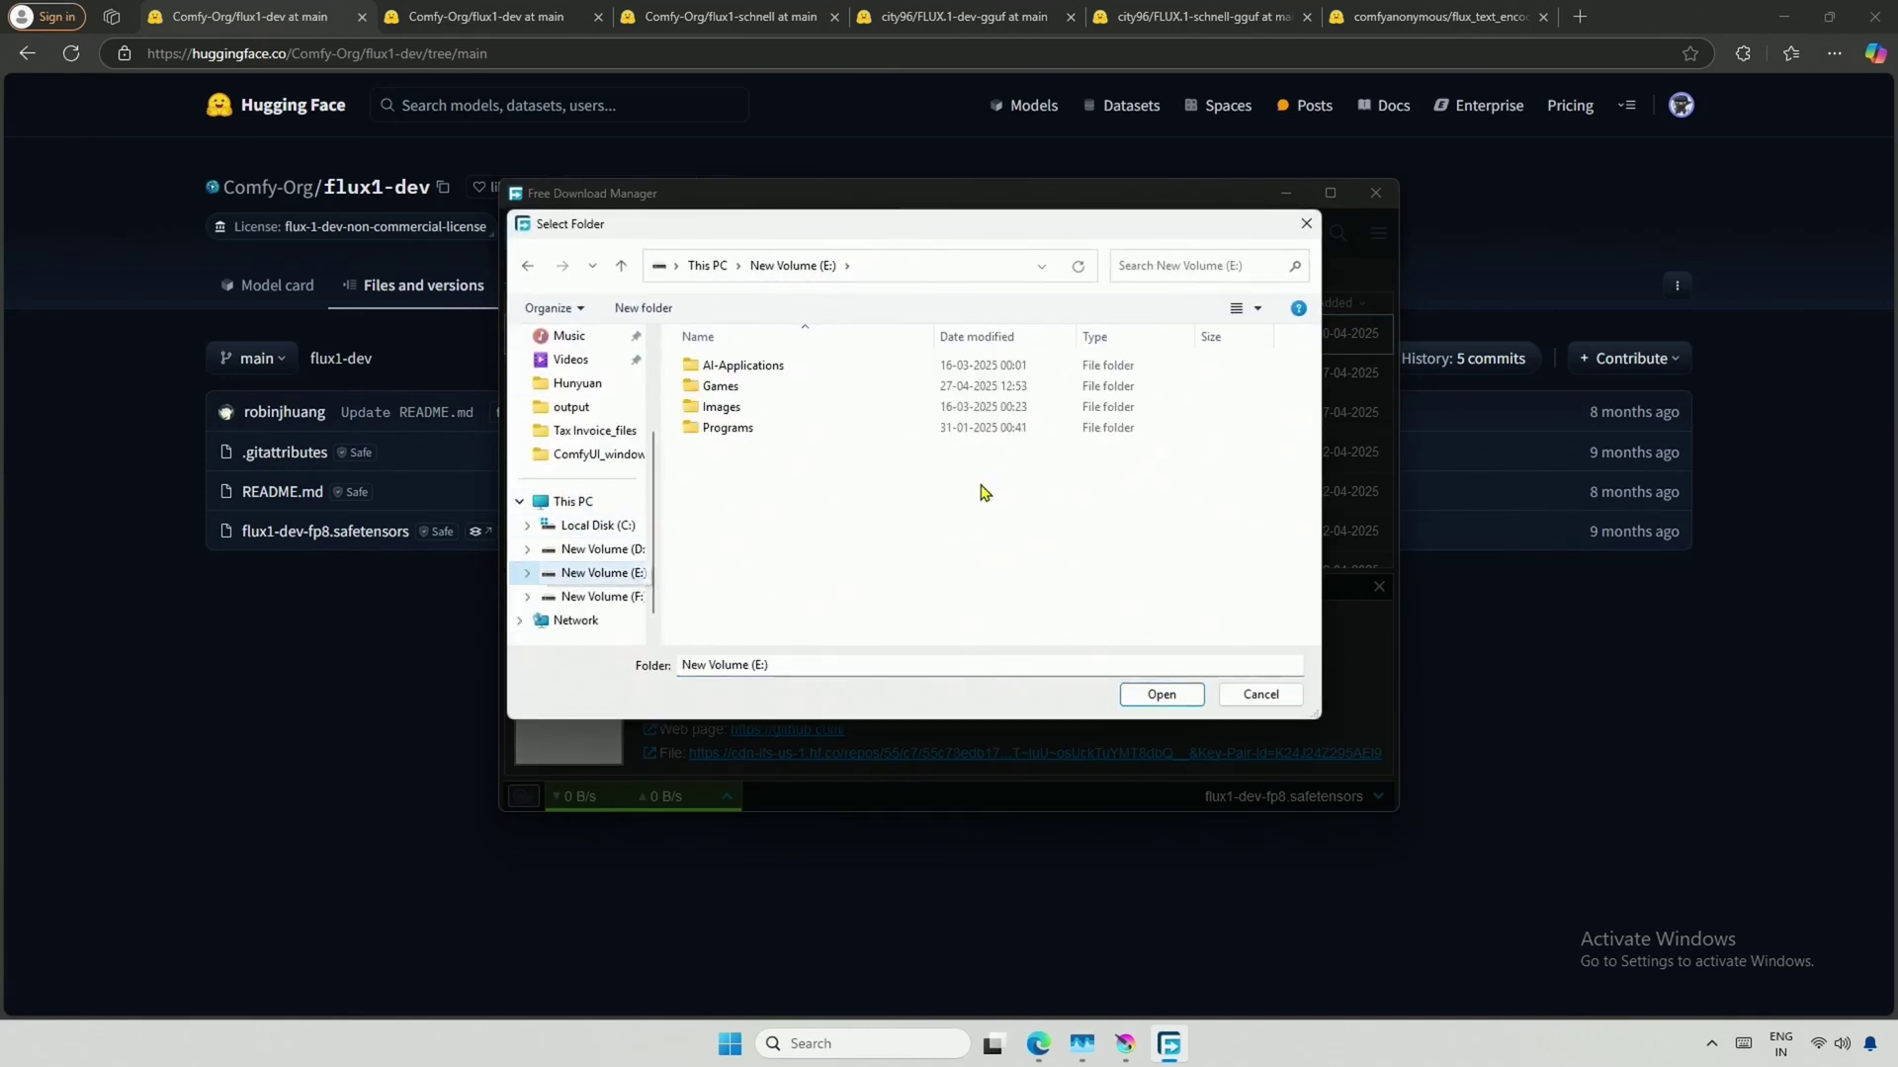
pyautogui.doubleClick(710, 366)
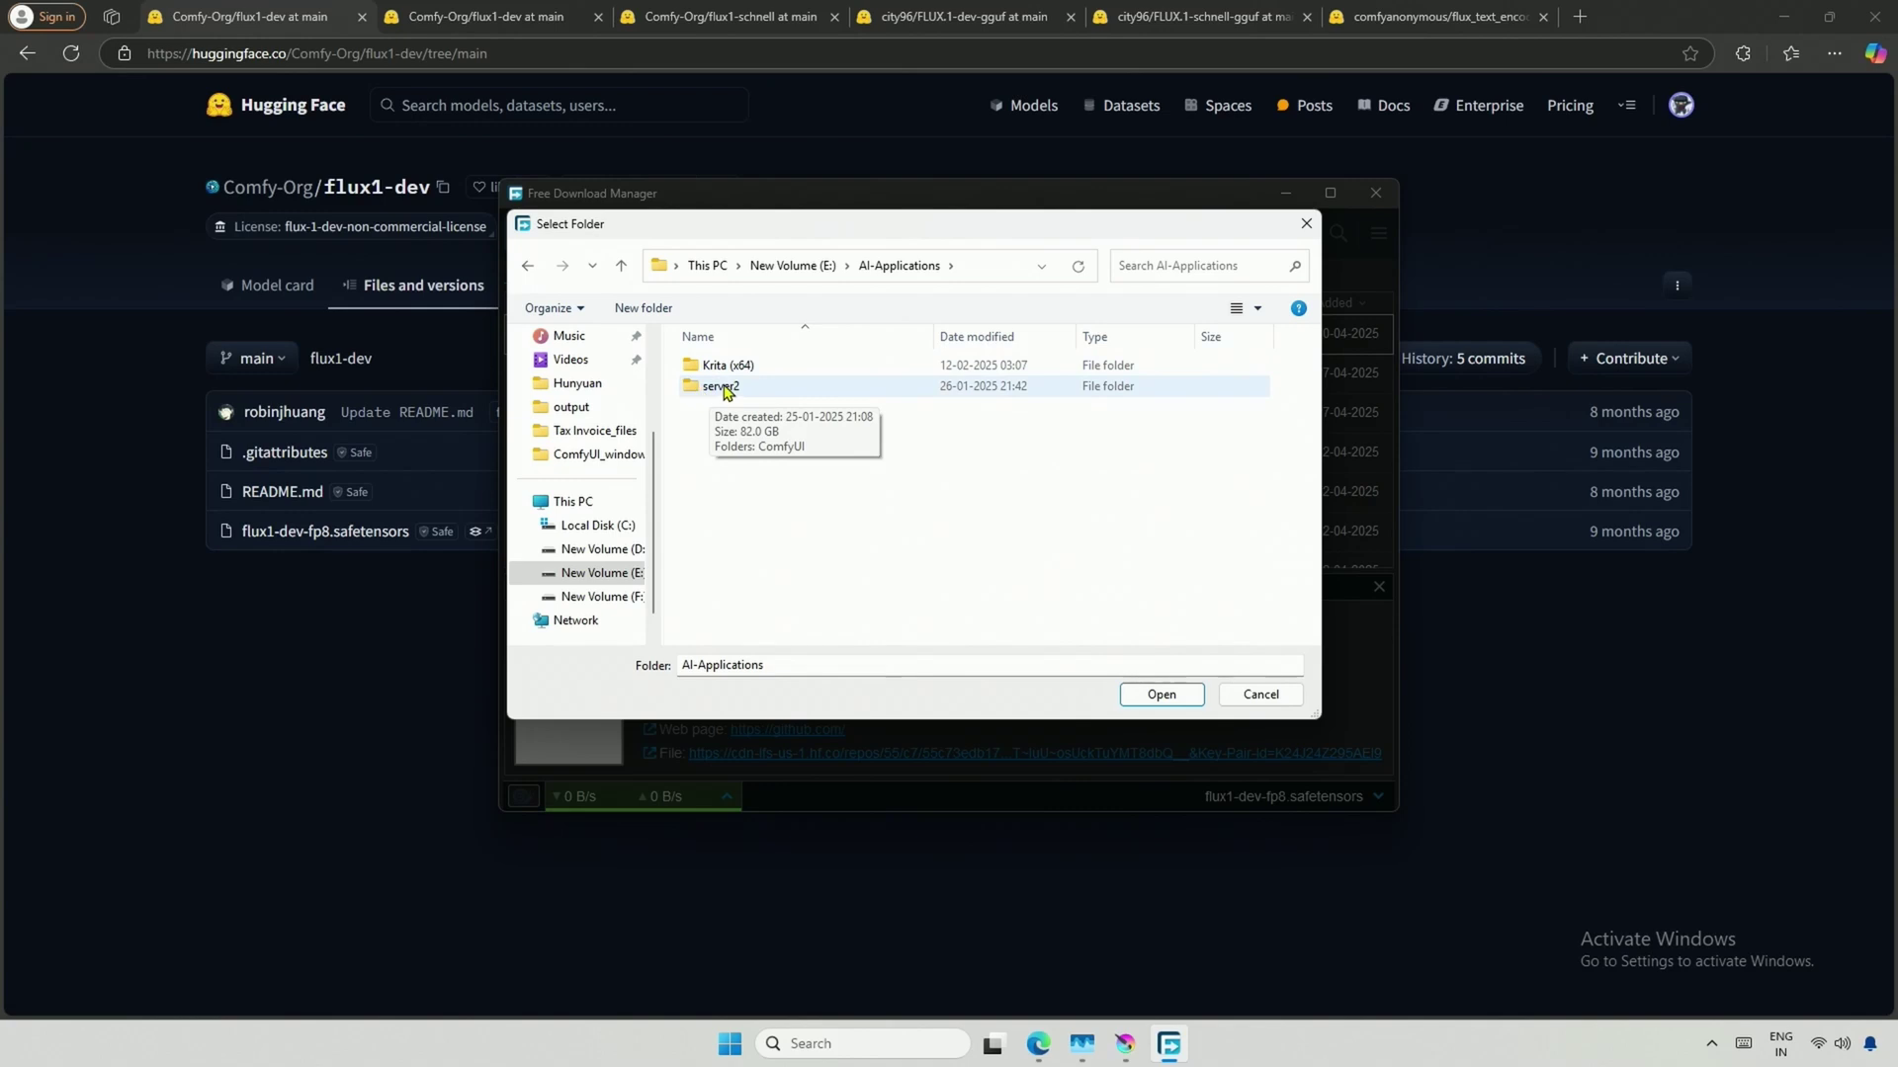
pyautogui.doubleClick(723, 387)
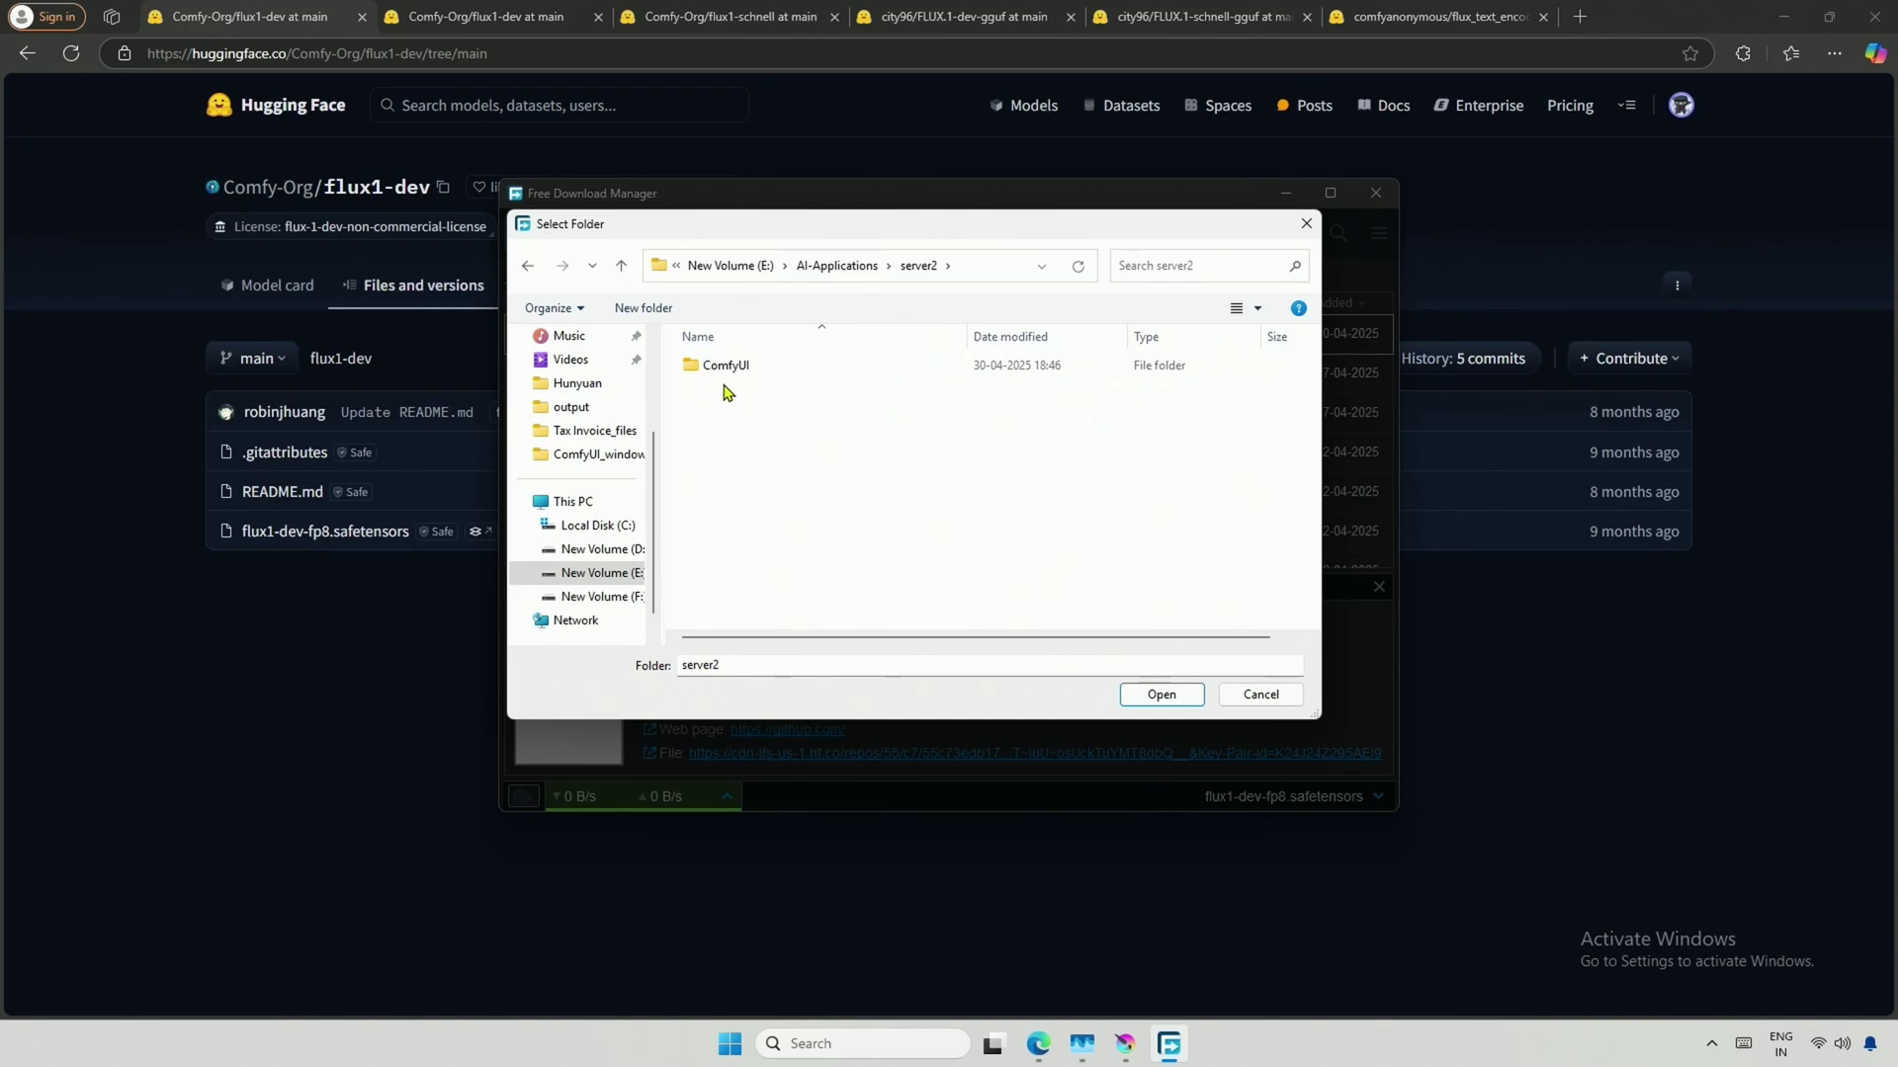
pyautogui.doubleClick(727, 372)
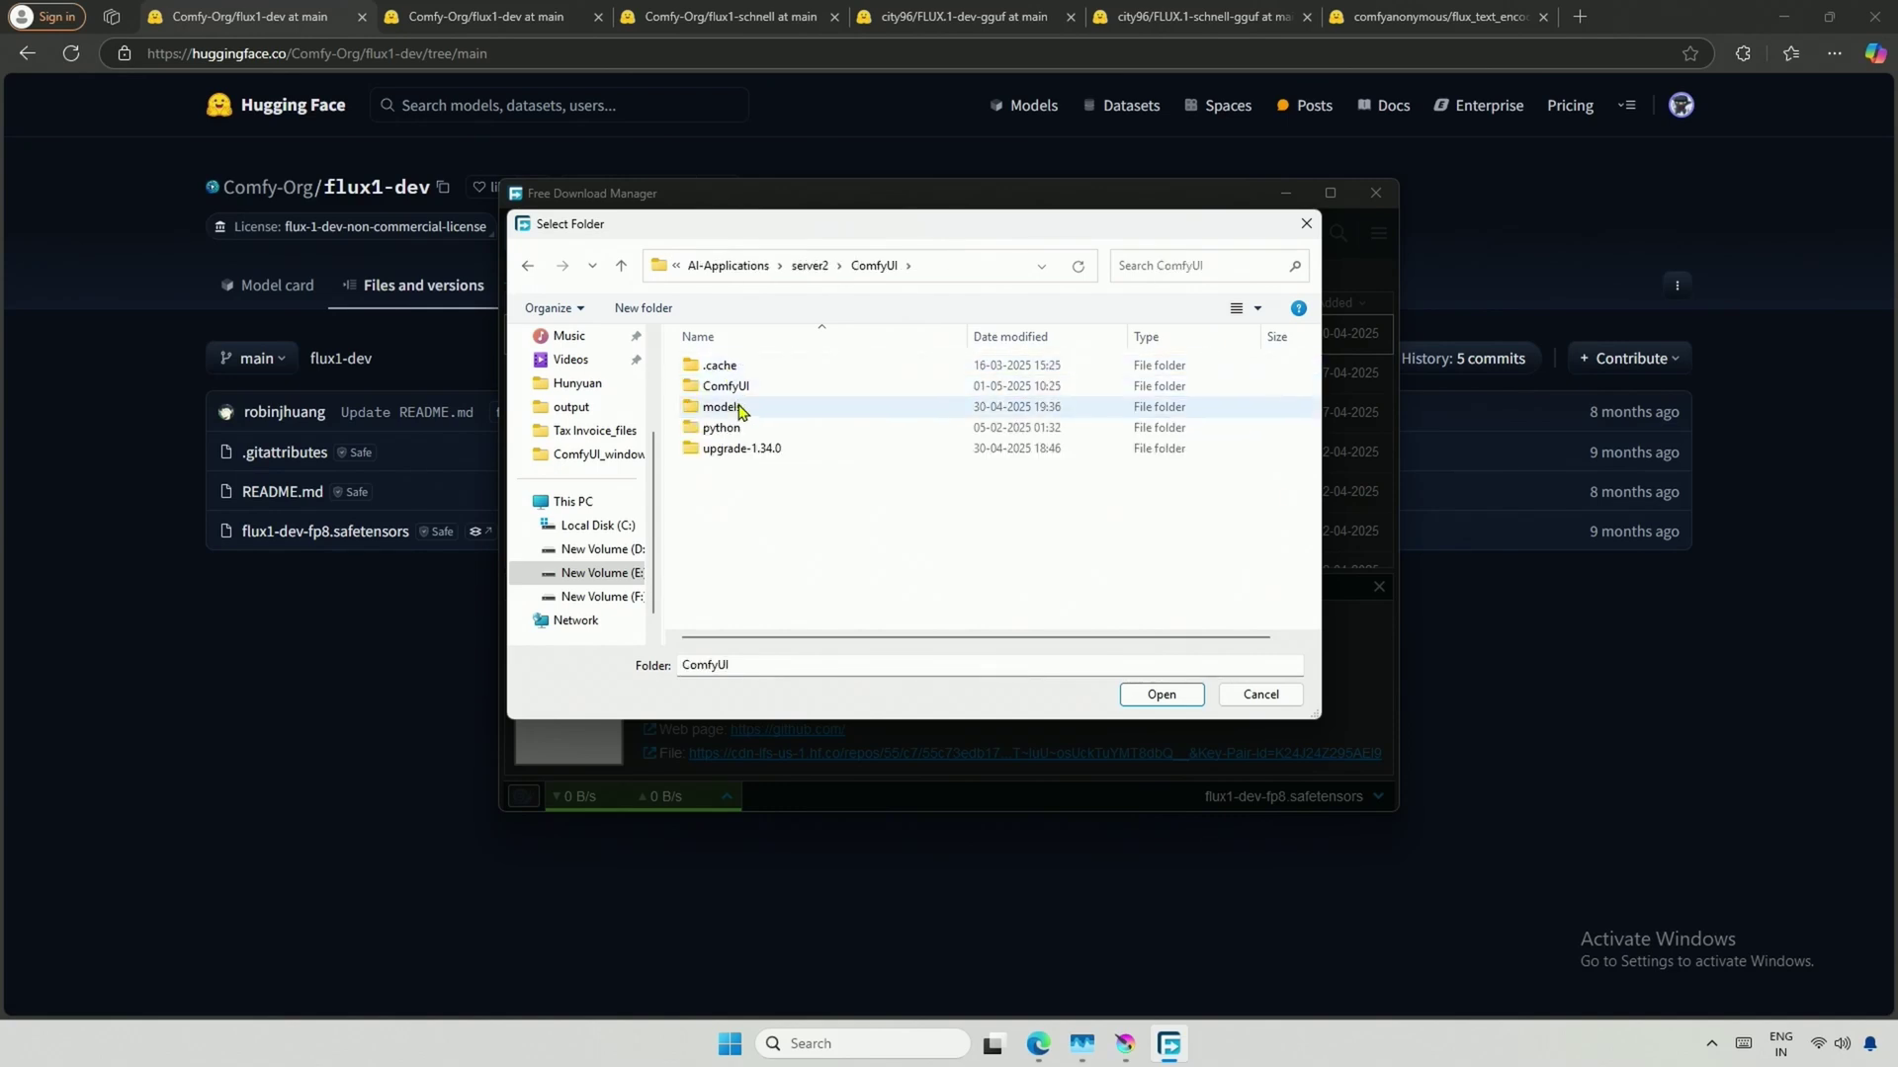
pyautogui.doubleClick(736, 408)
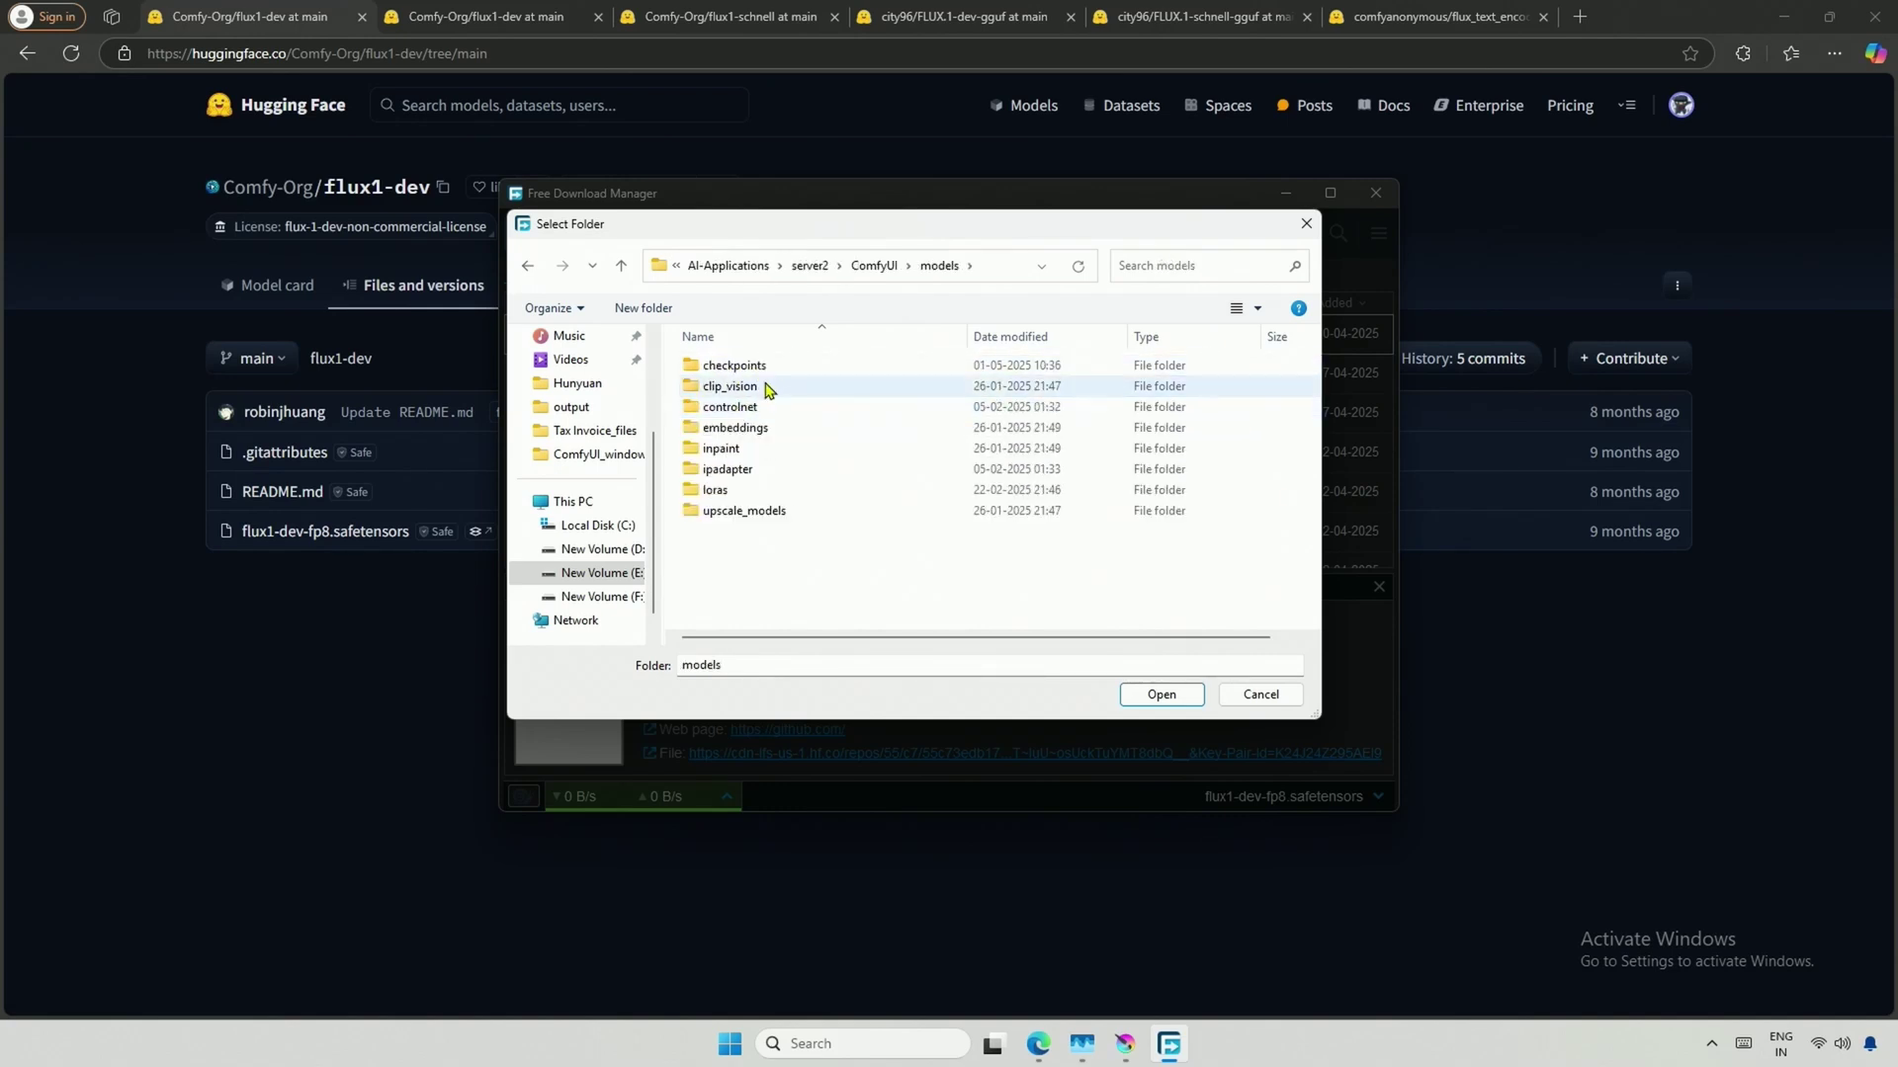
pyautogui.doubleClick(775, 372)
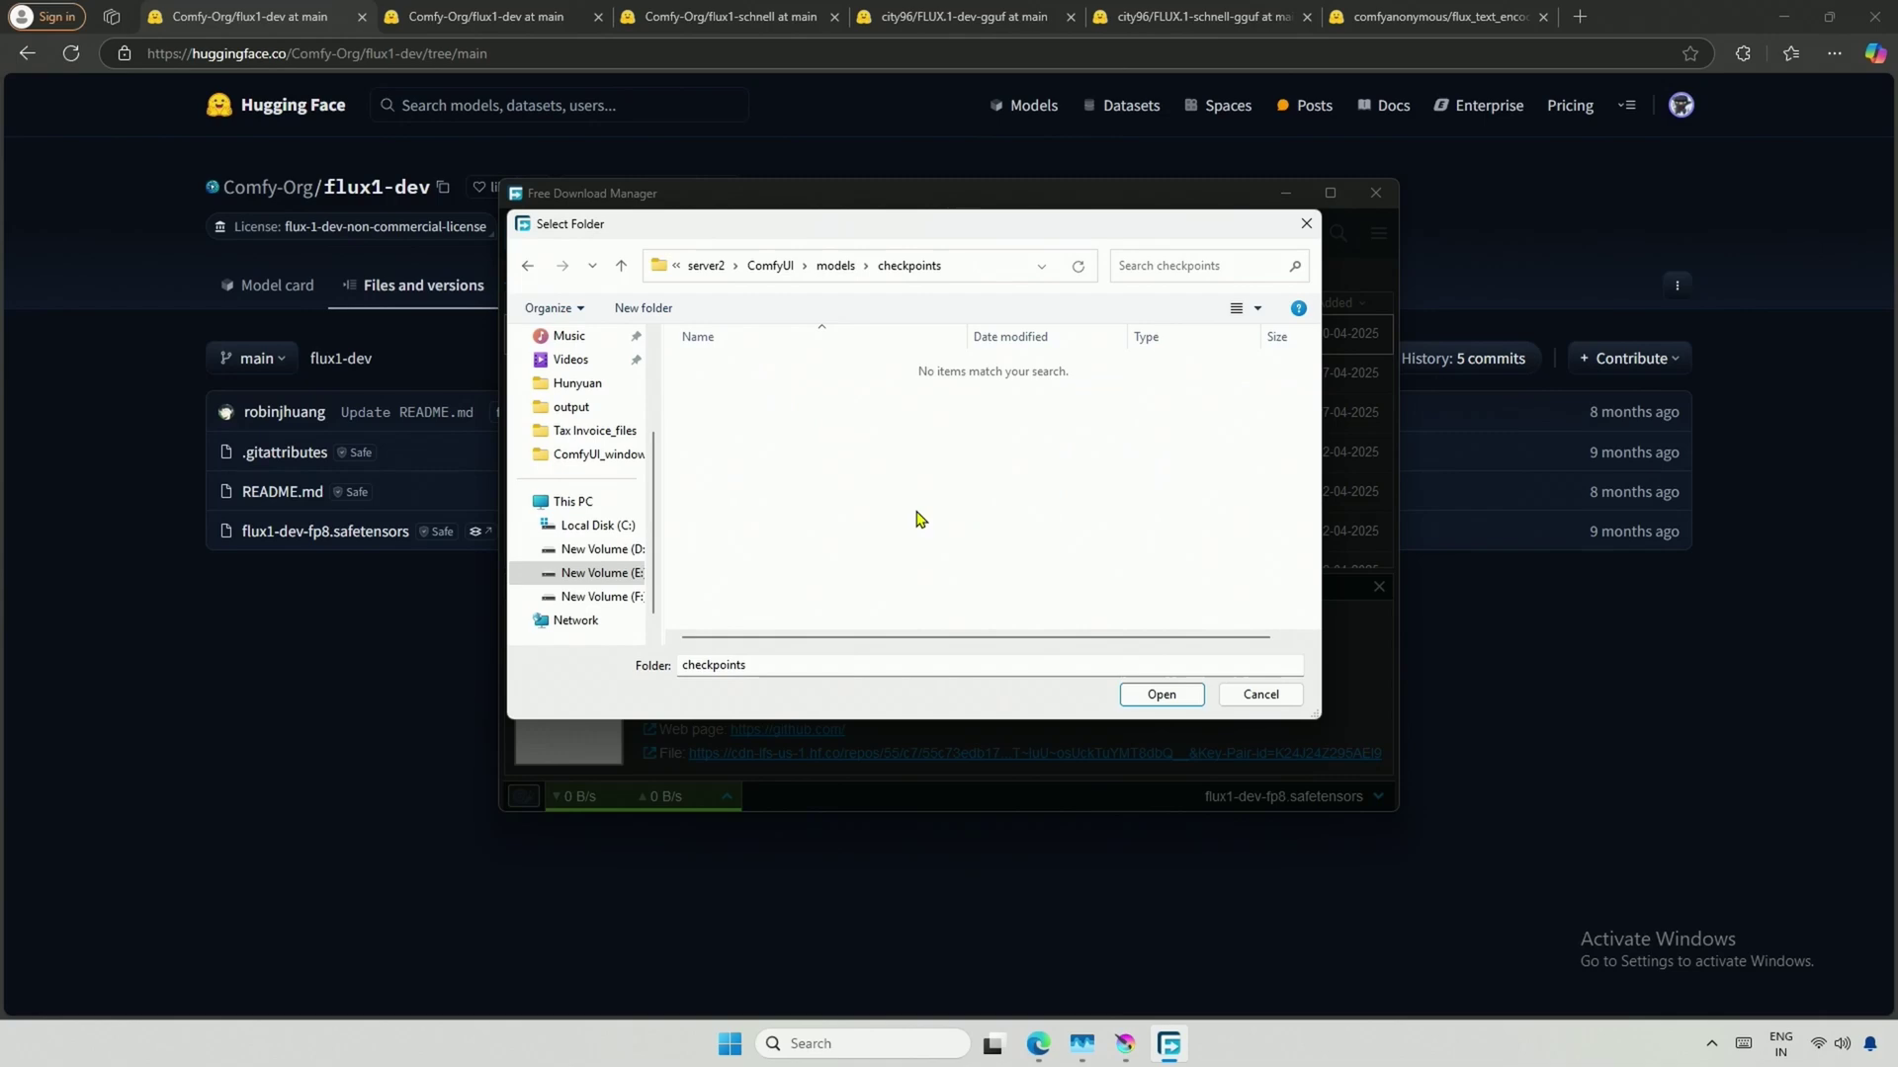
pyautogui.click(1159, 694)
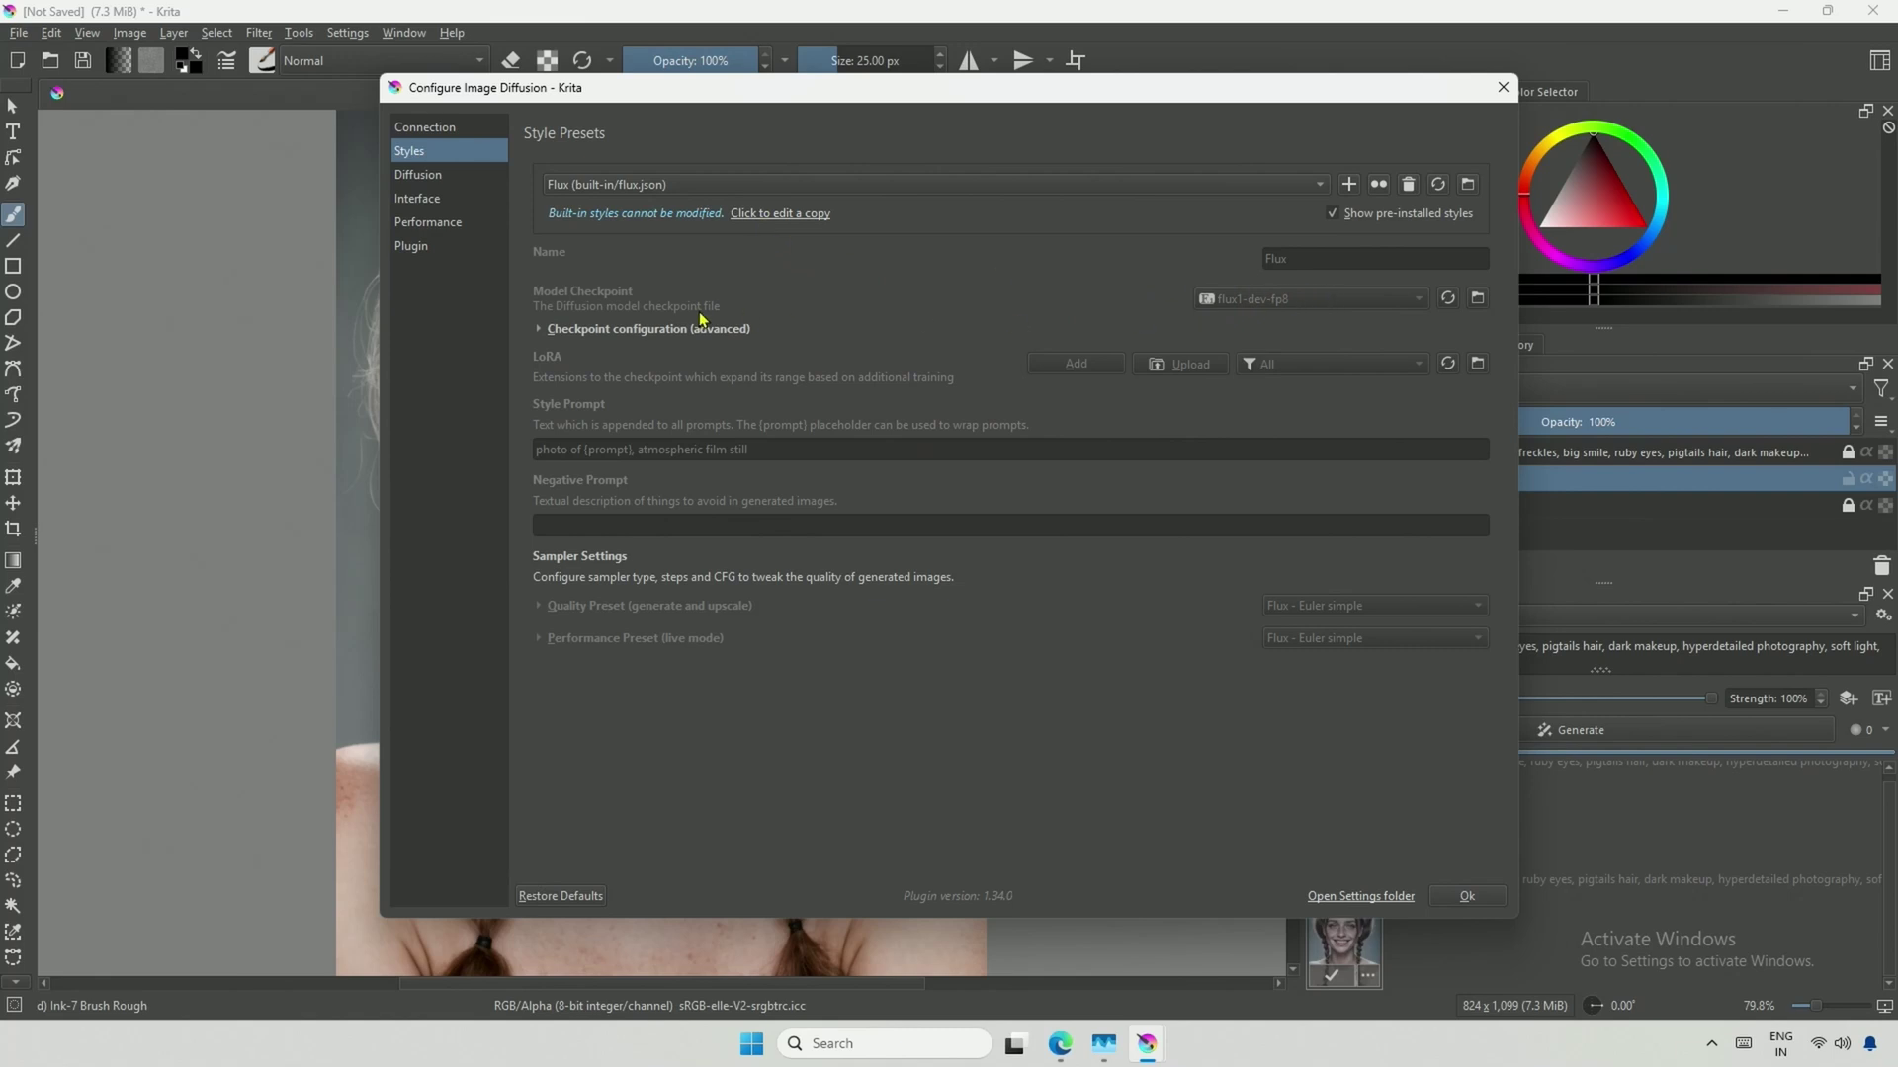
# Return to the canvas, select the Flux style, and generate from the portrait prompt
pyautogui.click(1462, 897)
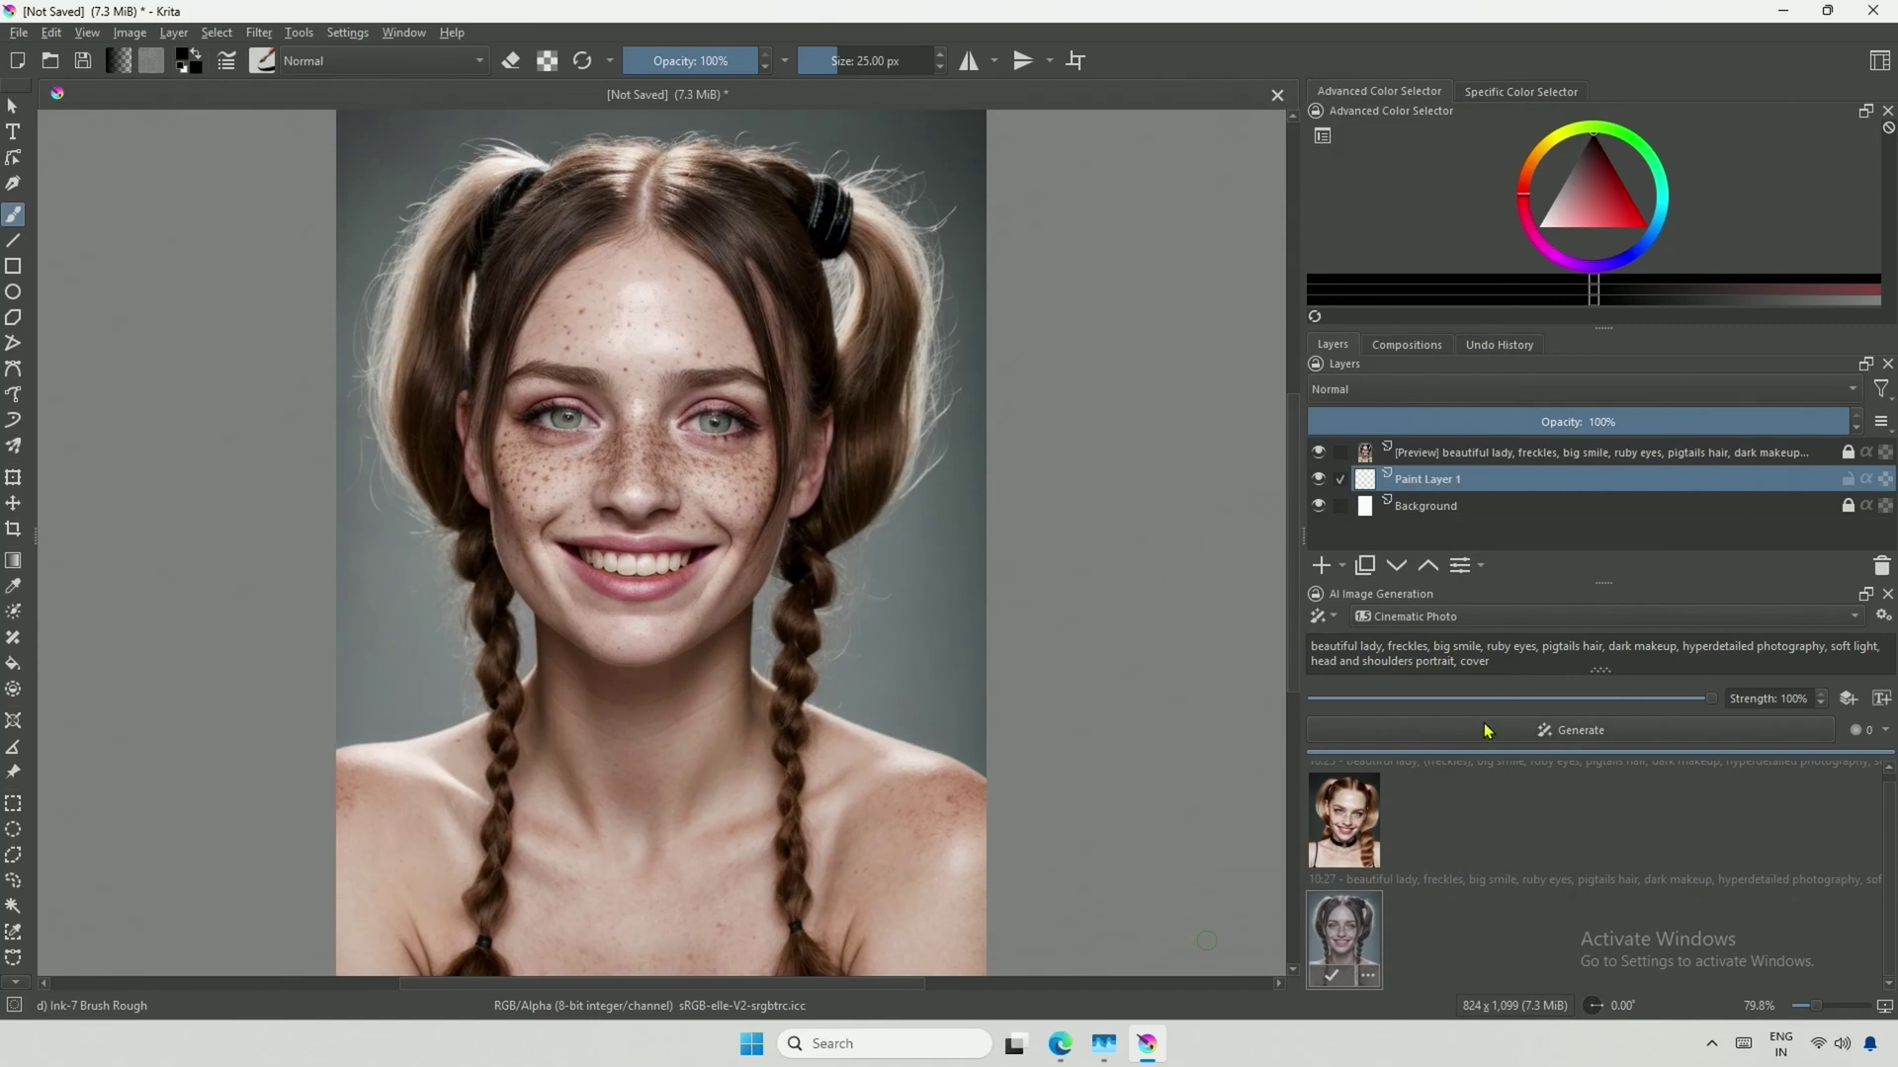
pyautogui.click(1504, 619)
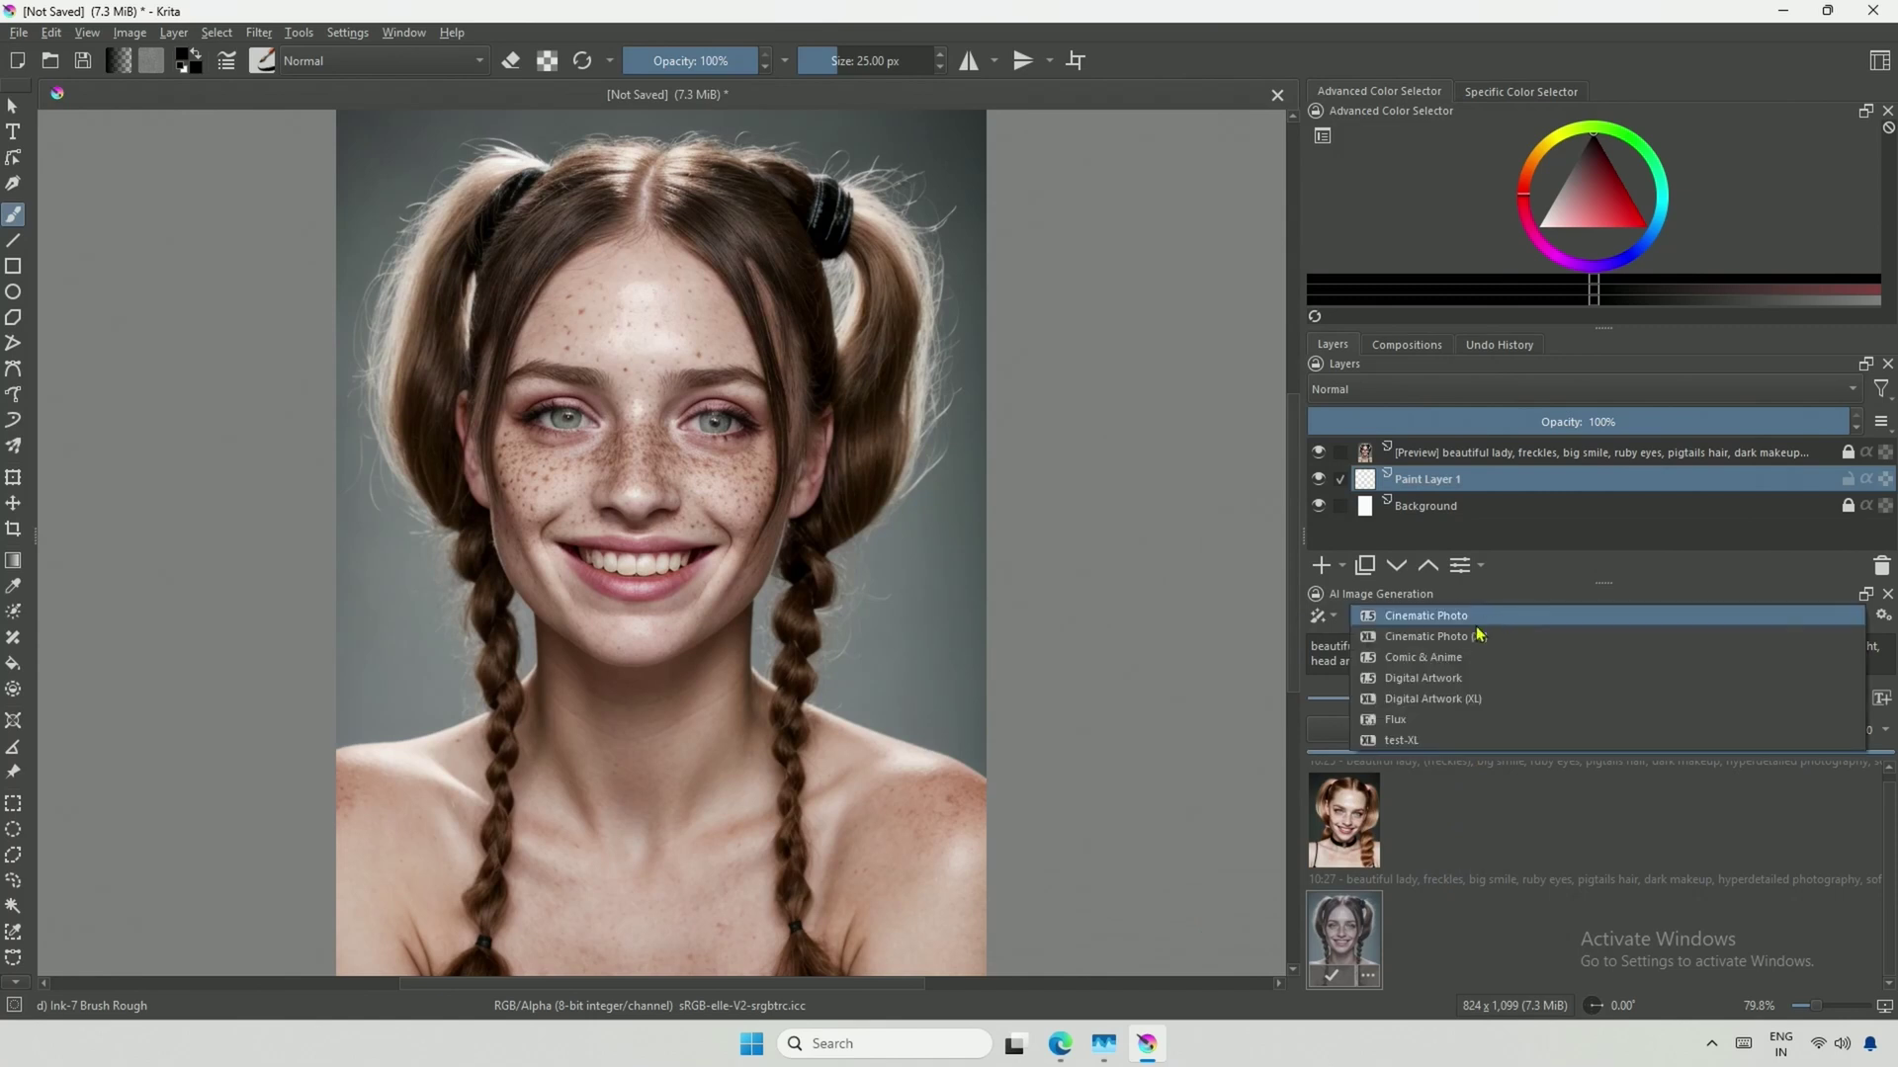
pyautogui.click(1420, 730)
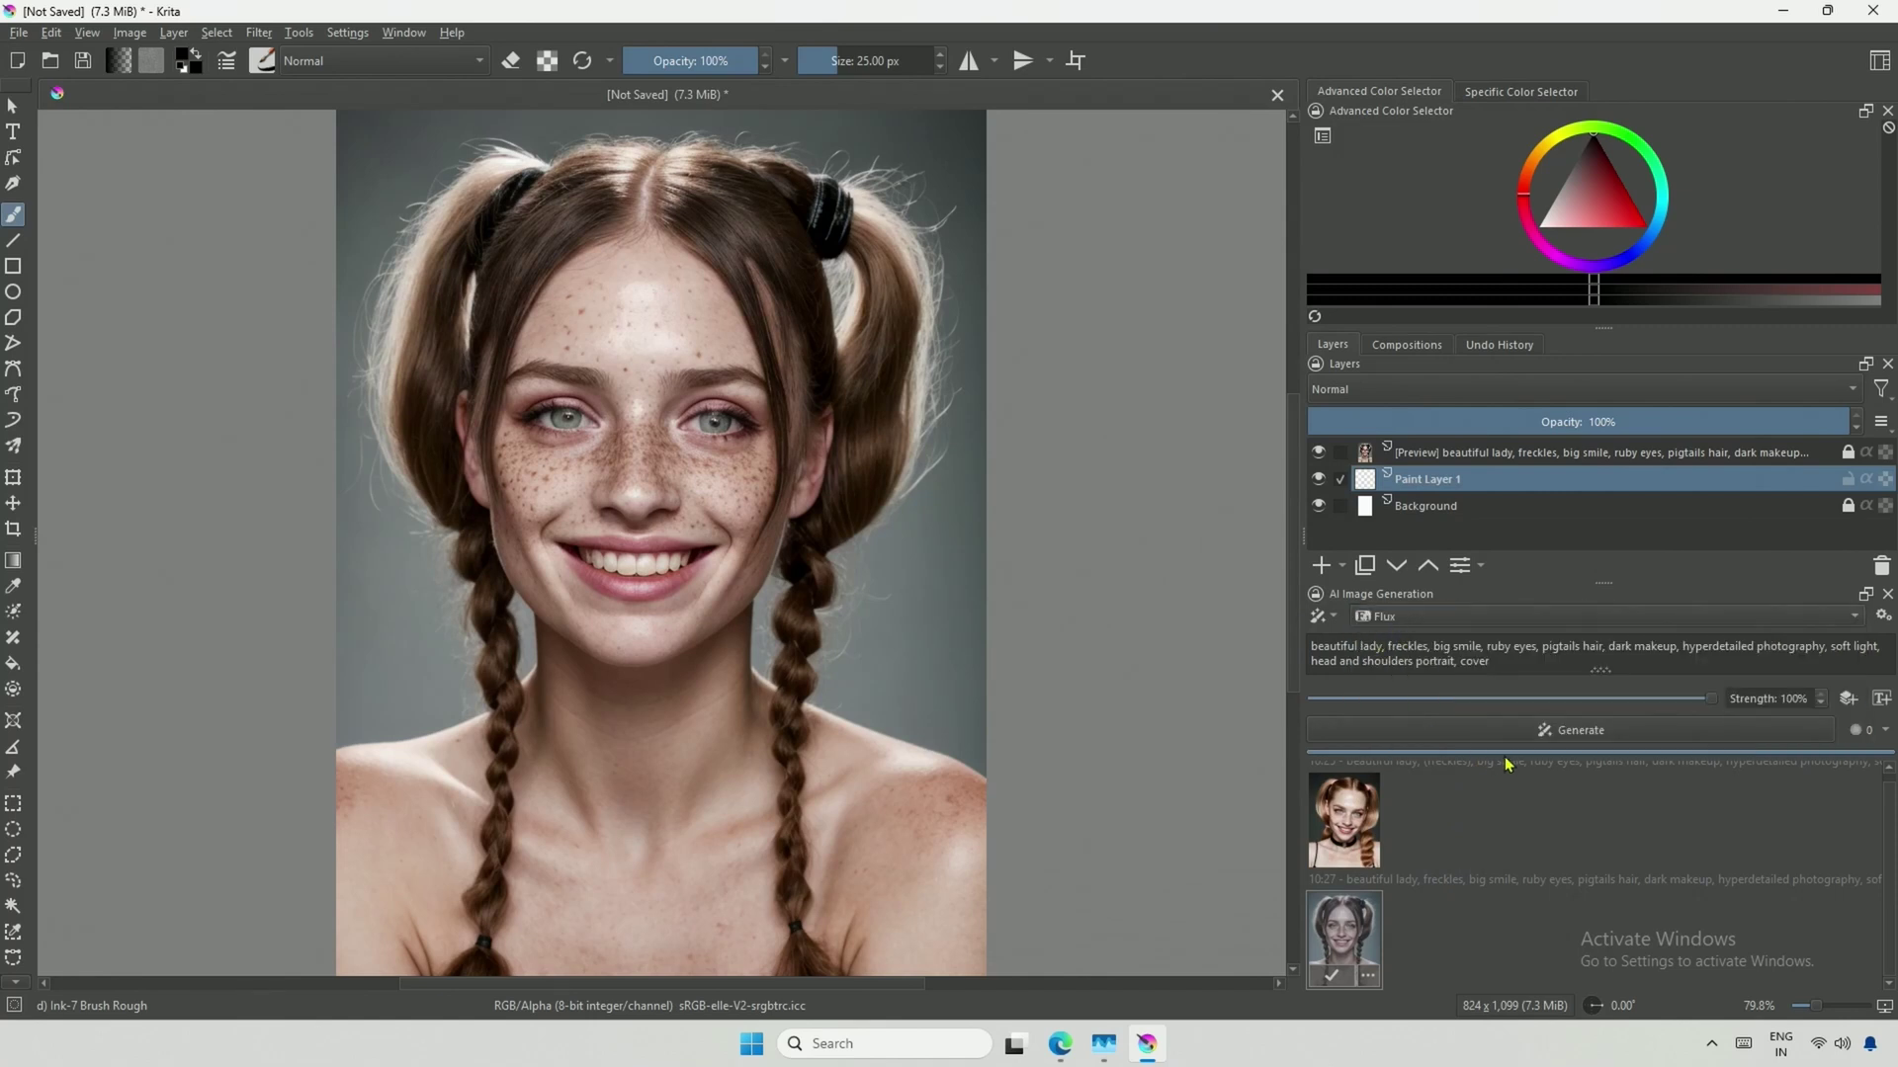
pyautogui.click(1591, 734)
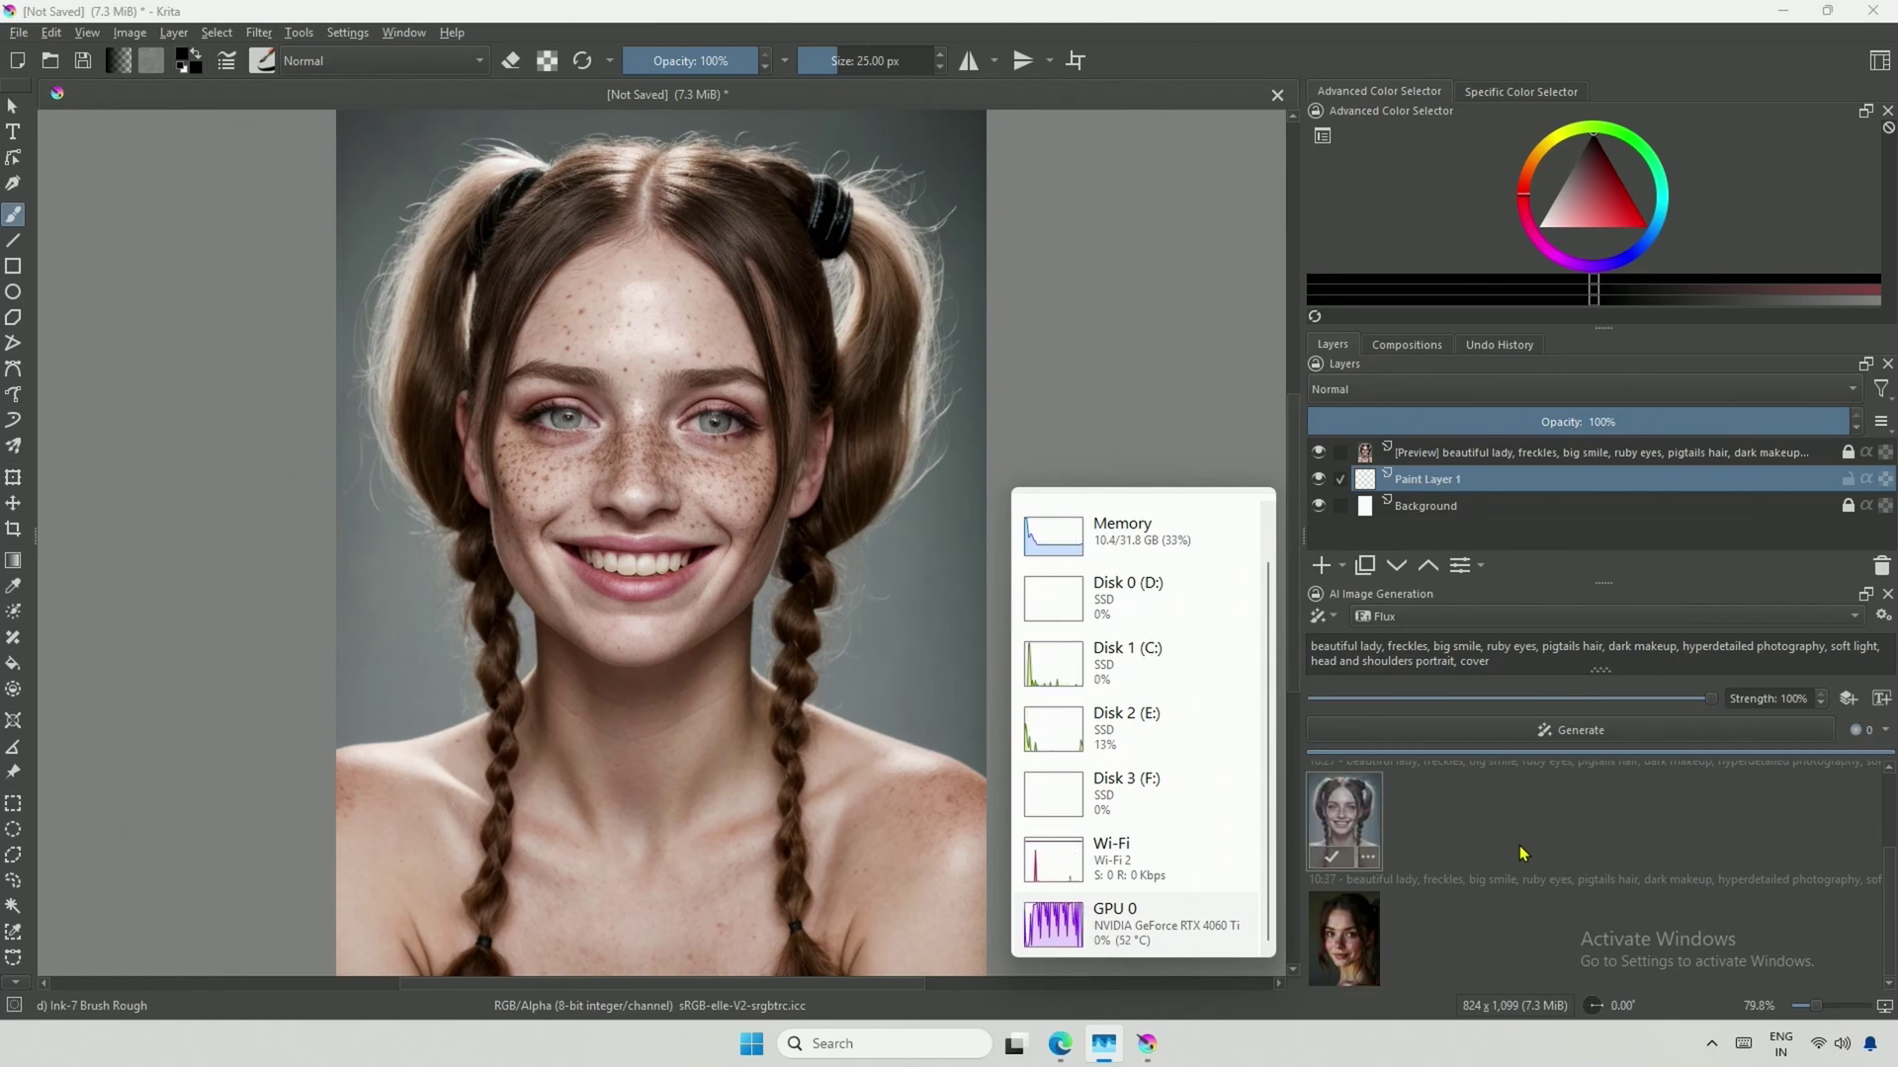
# Compare the generated portraits in history, then generate the lightbulb cyberpunk city prompt
pyautogui.click(1352, 939)
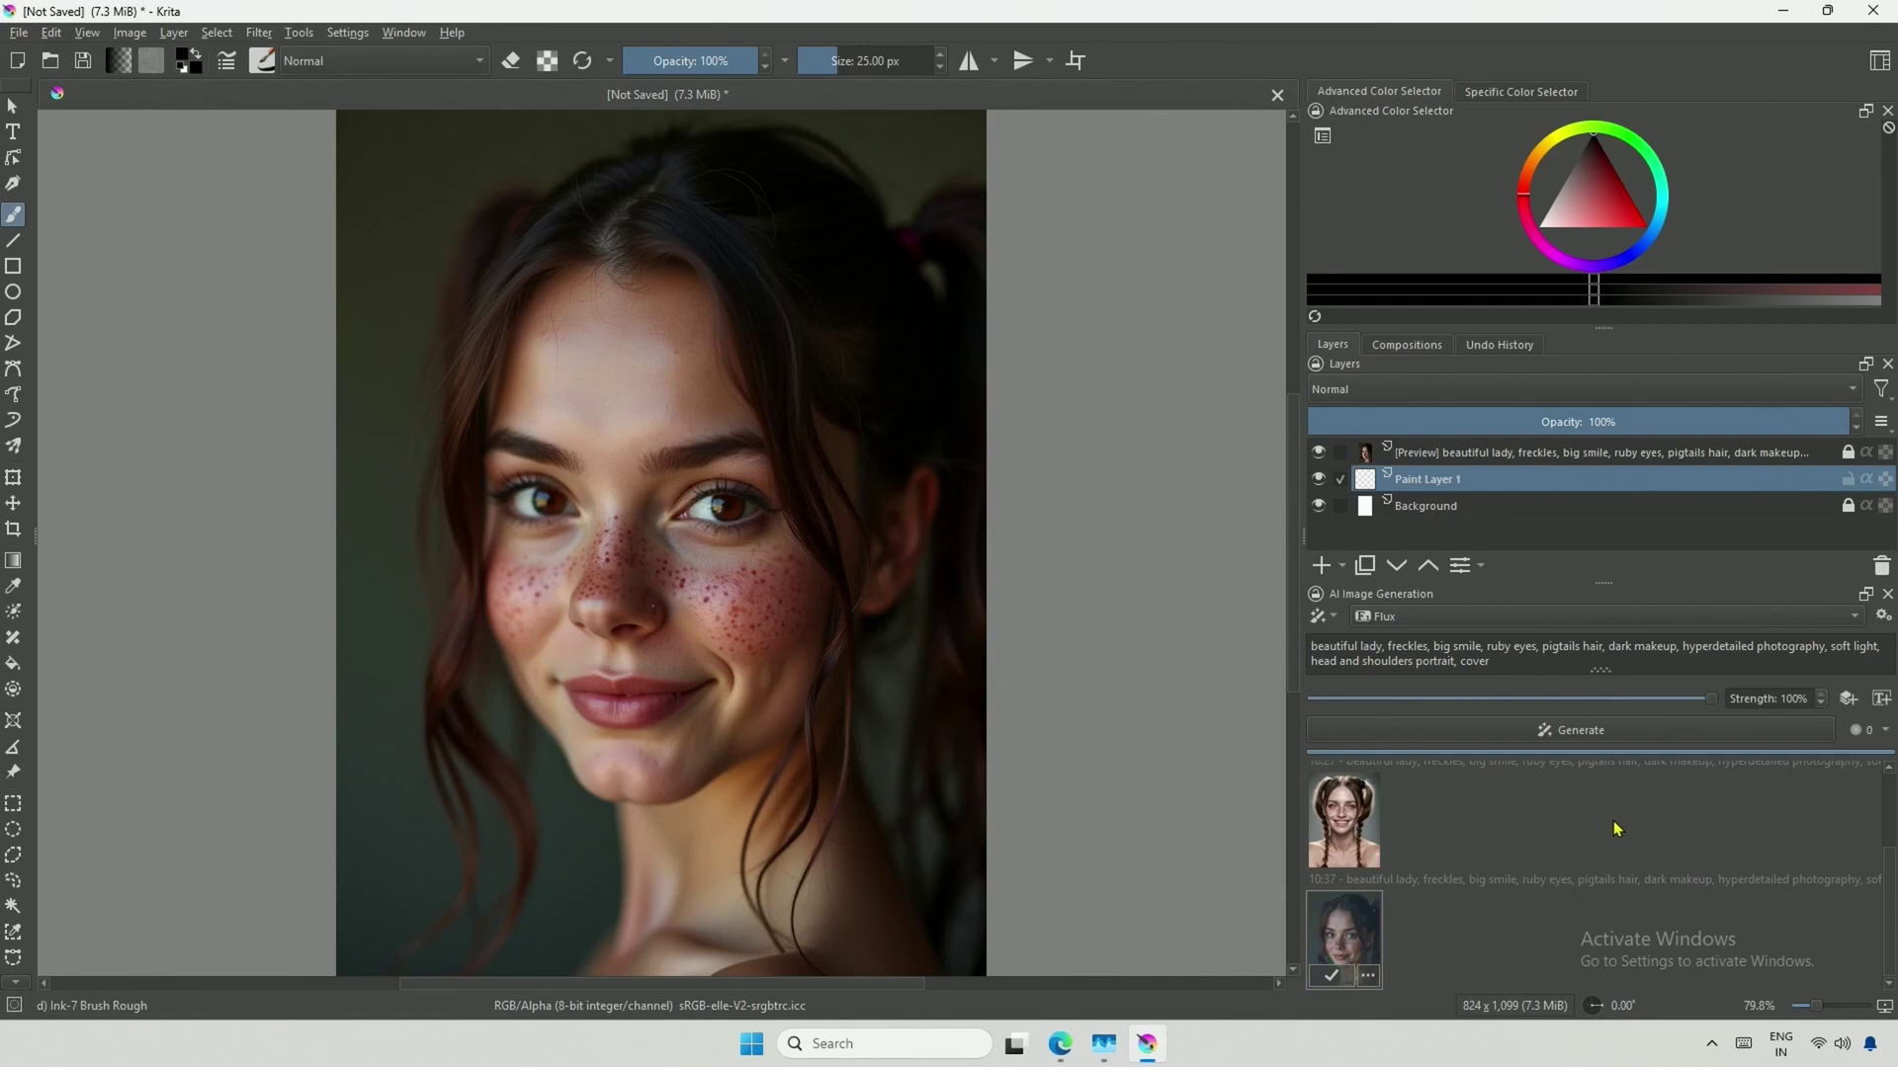
pyautogui.click(1337, 838)
pyautogui.click(1337, 964)
pyautogui.click(1362, 853)
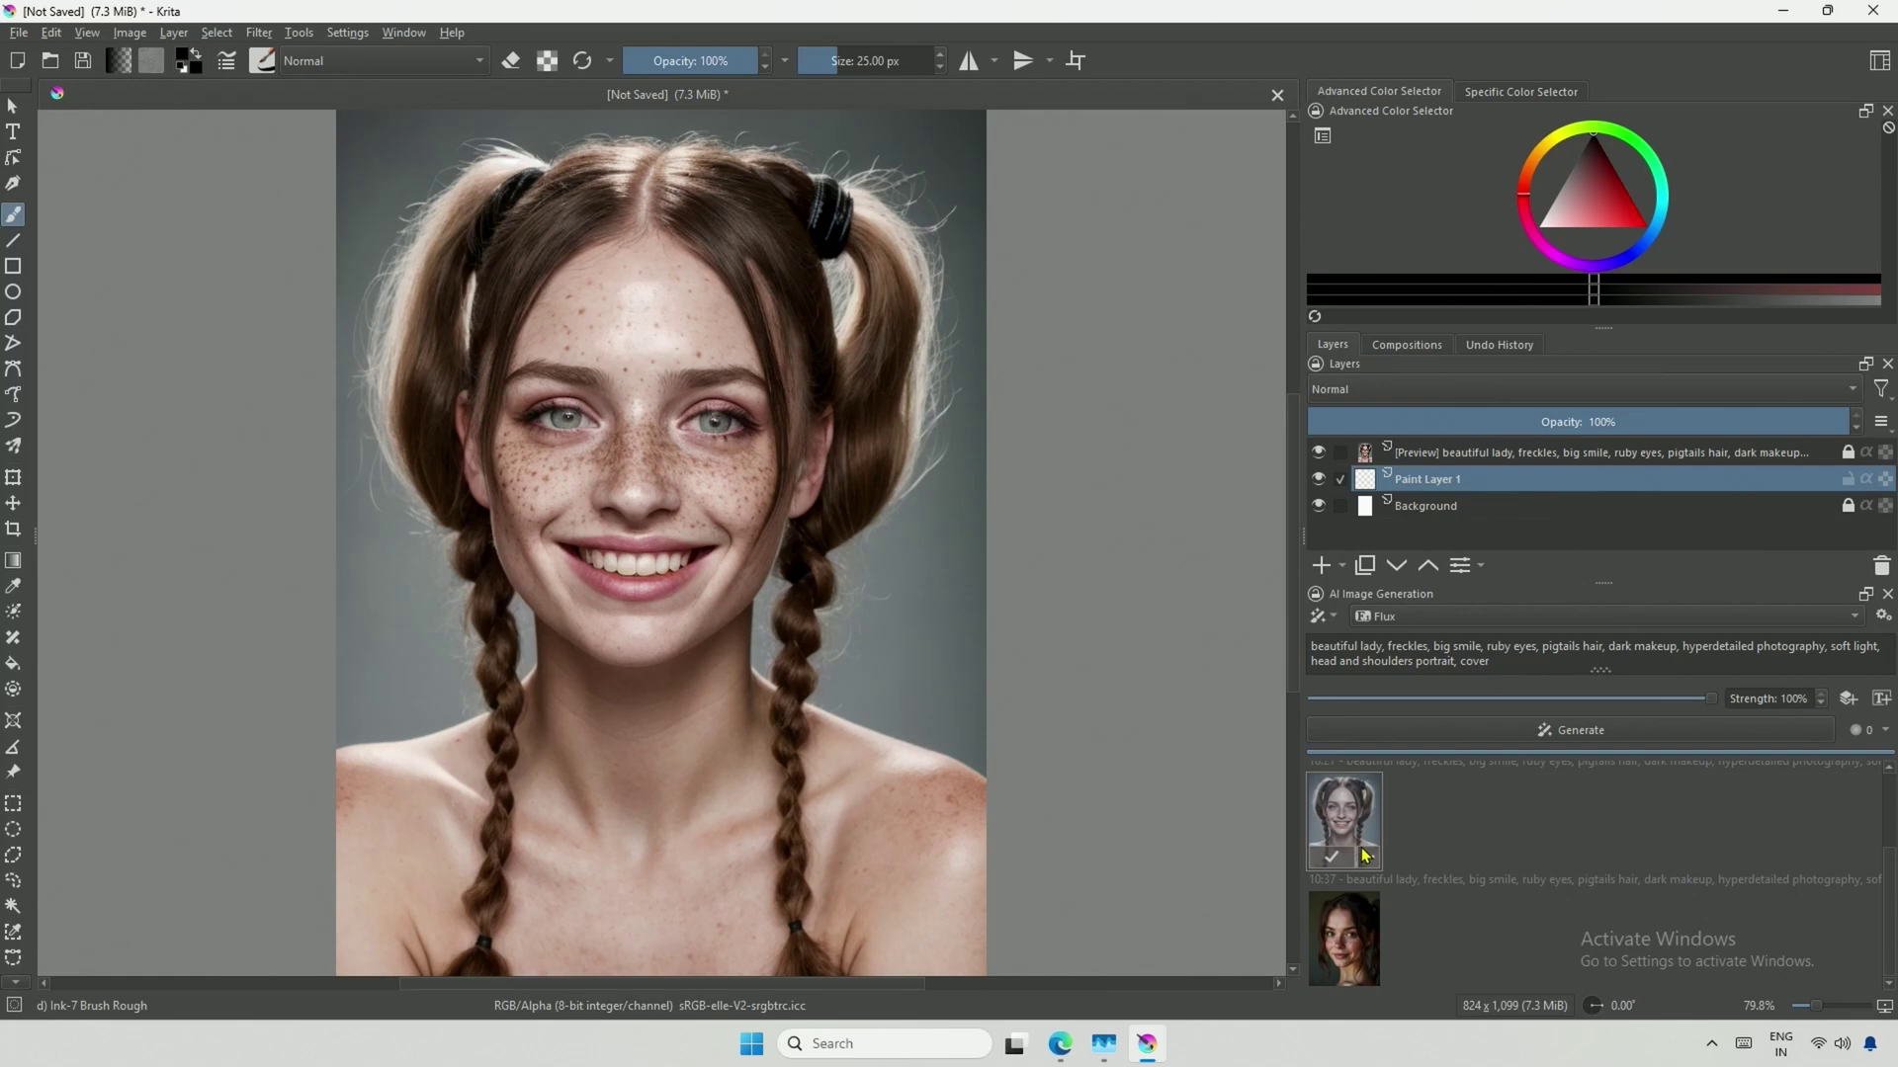
pyautogui.click(1362, 970)
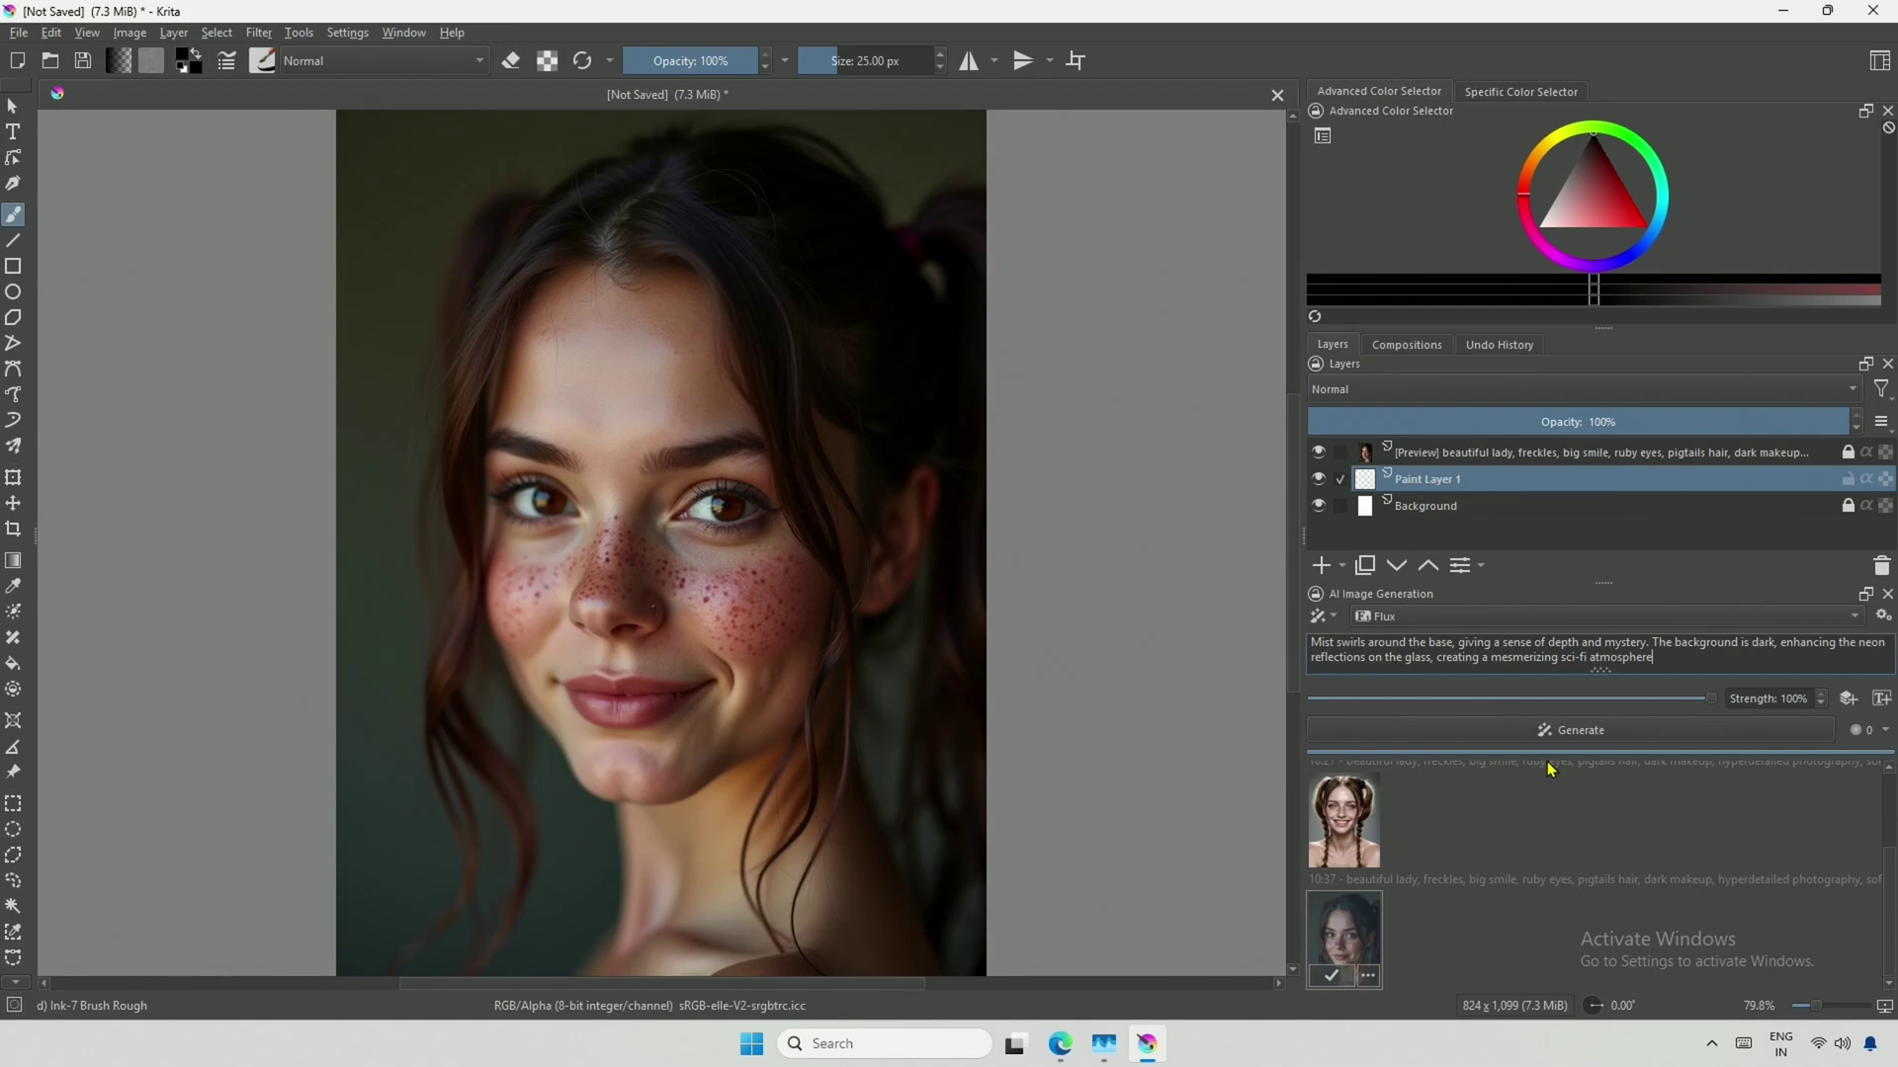
pyautogui.click(1572, 736)
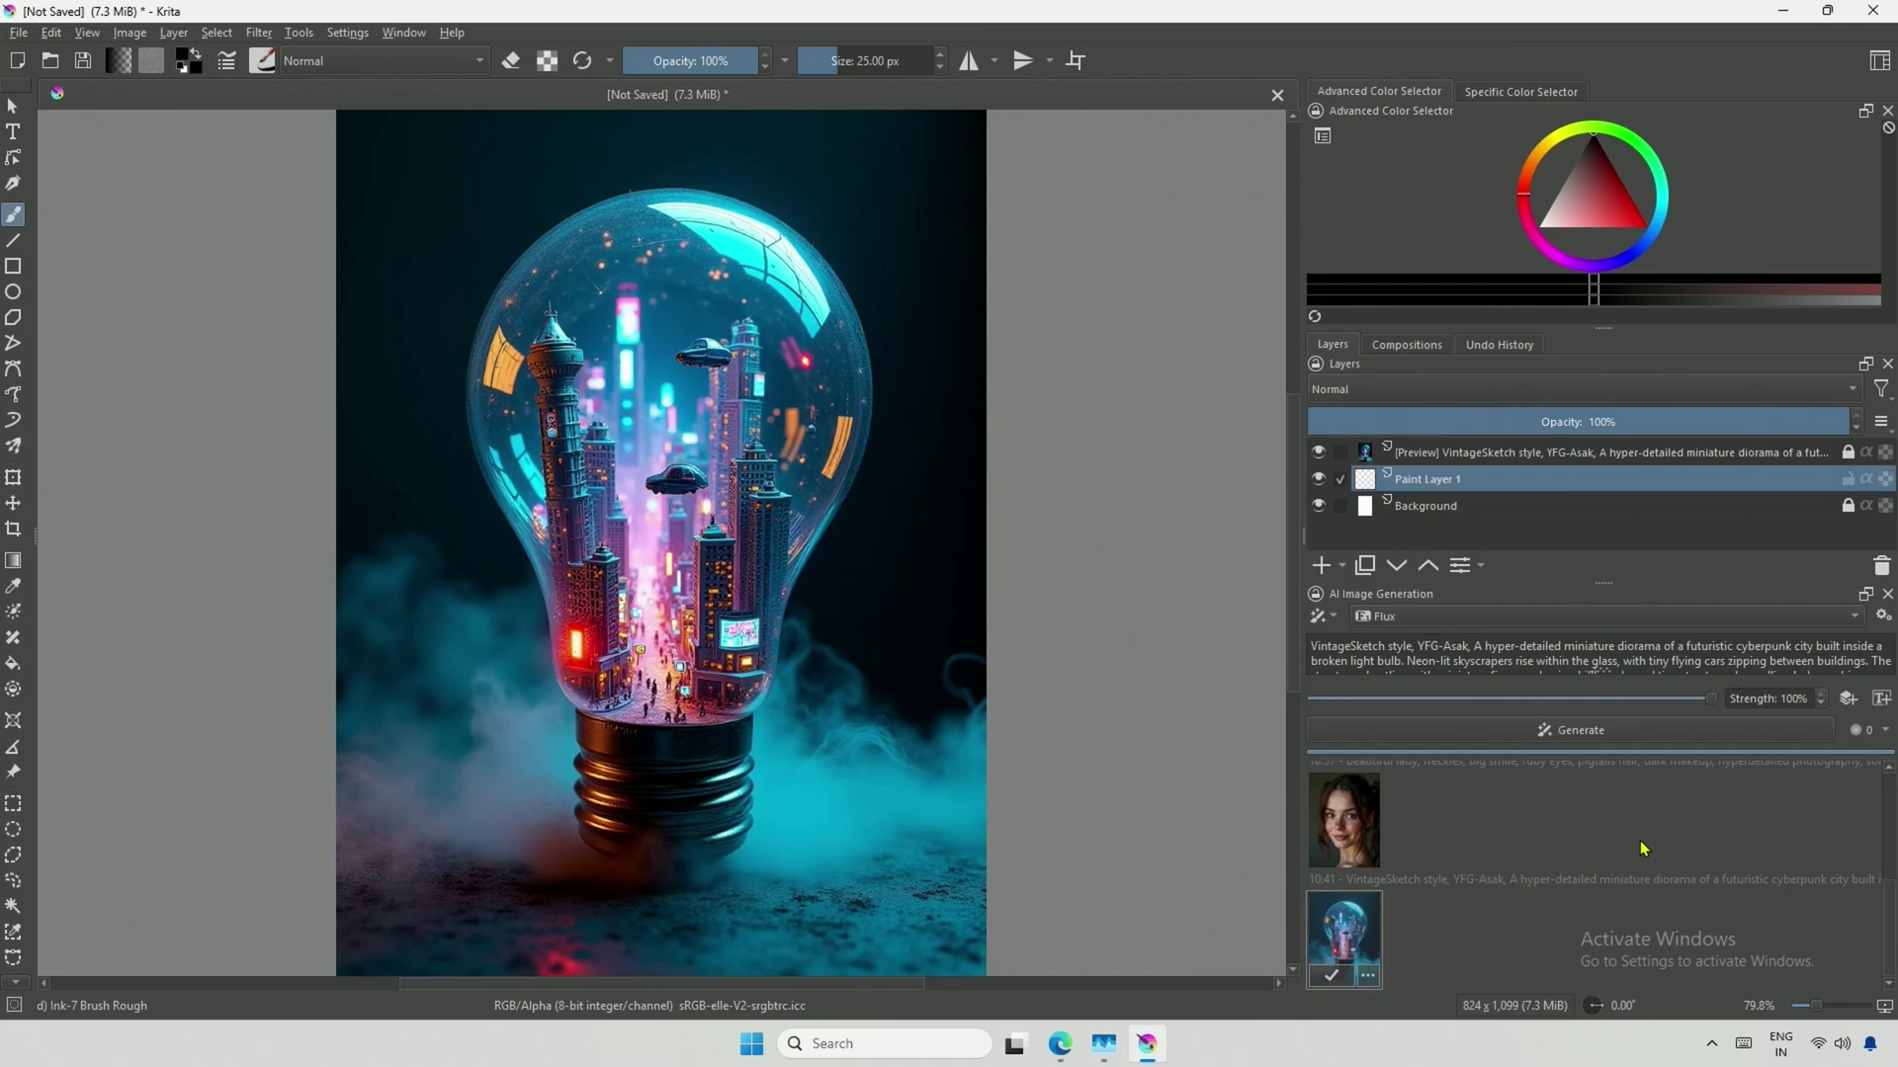
# Choose the built-in Flux [schnell] preset in the image diffusion settings
pyautogui.click(1883, 616)
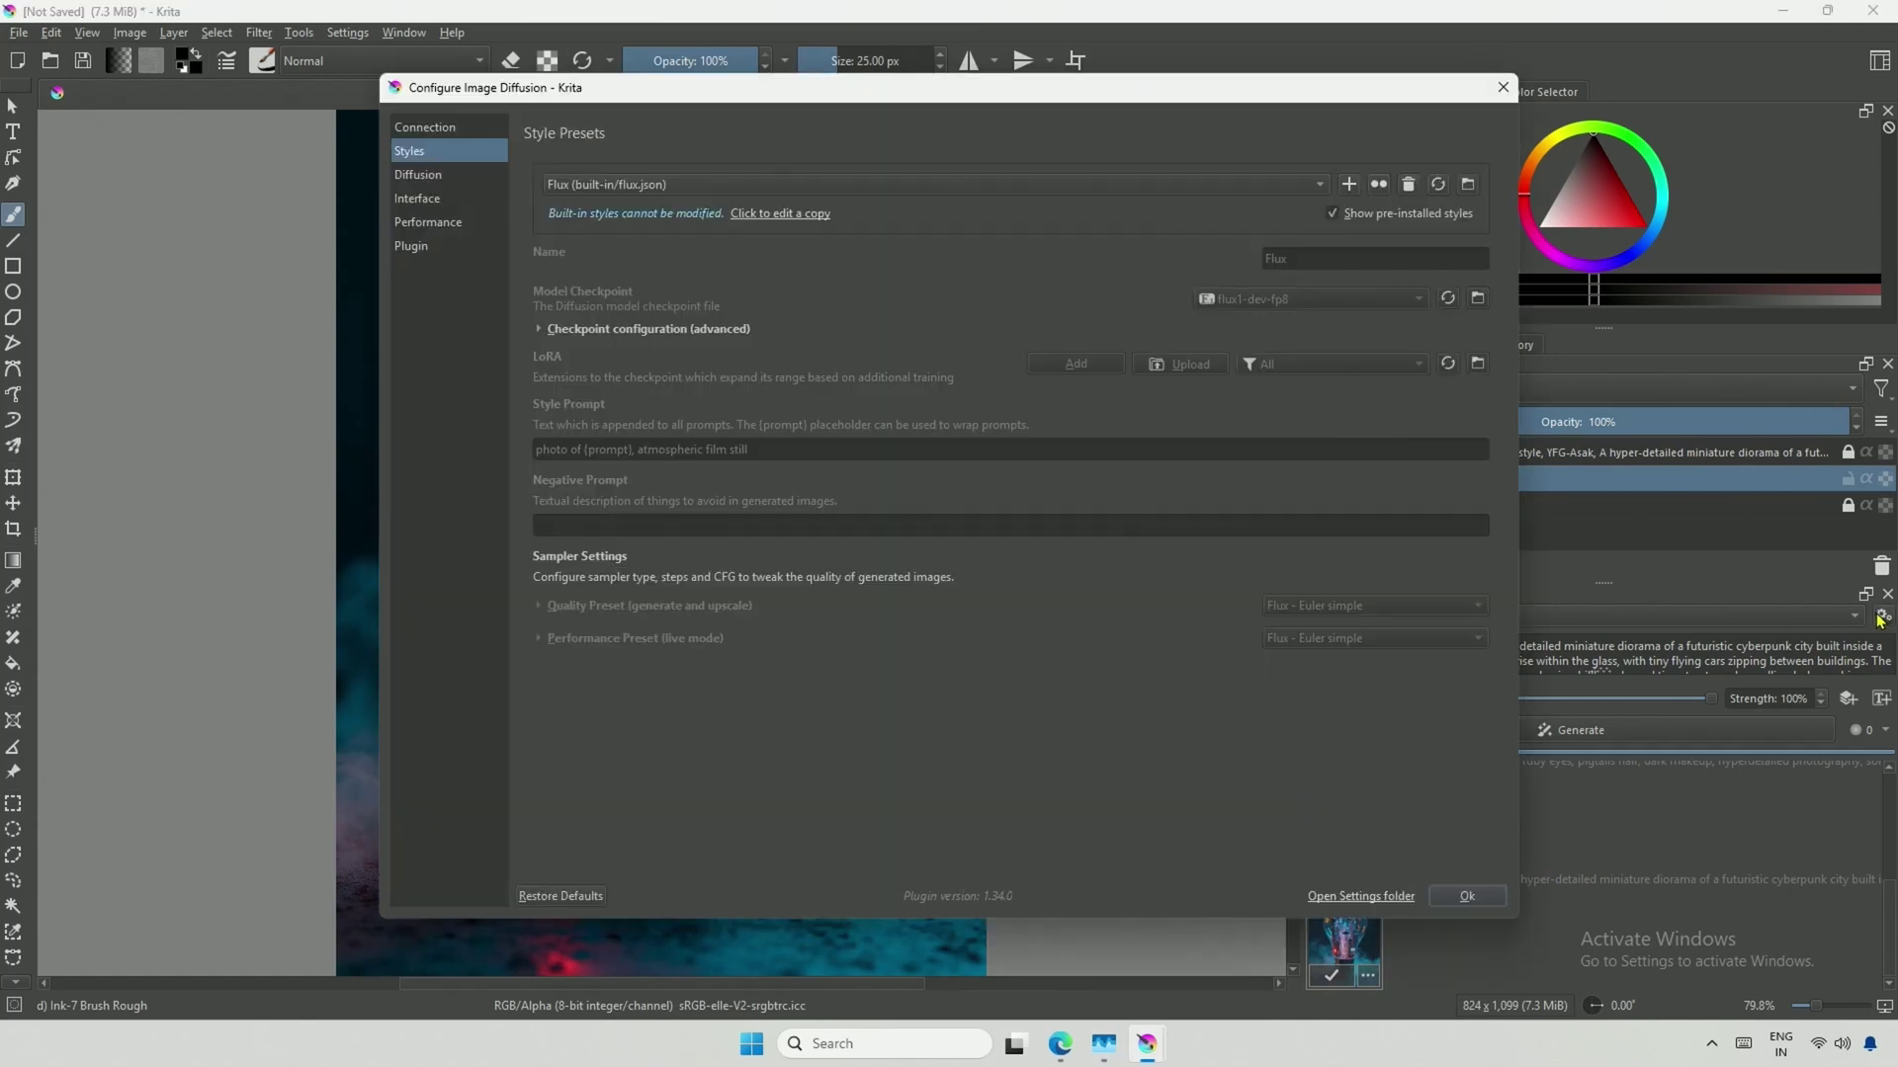
pyautogui.click(886, 190)
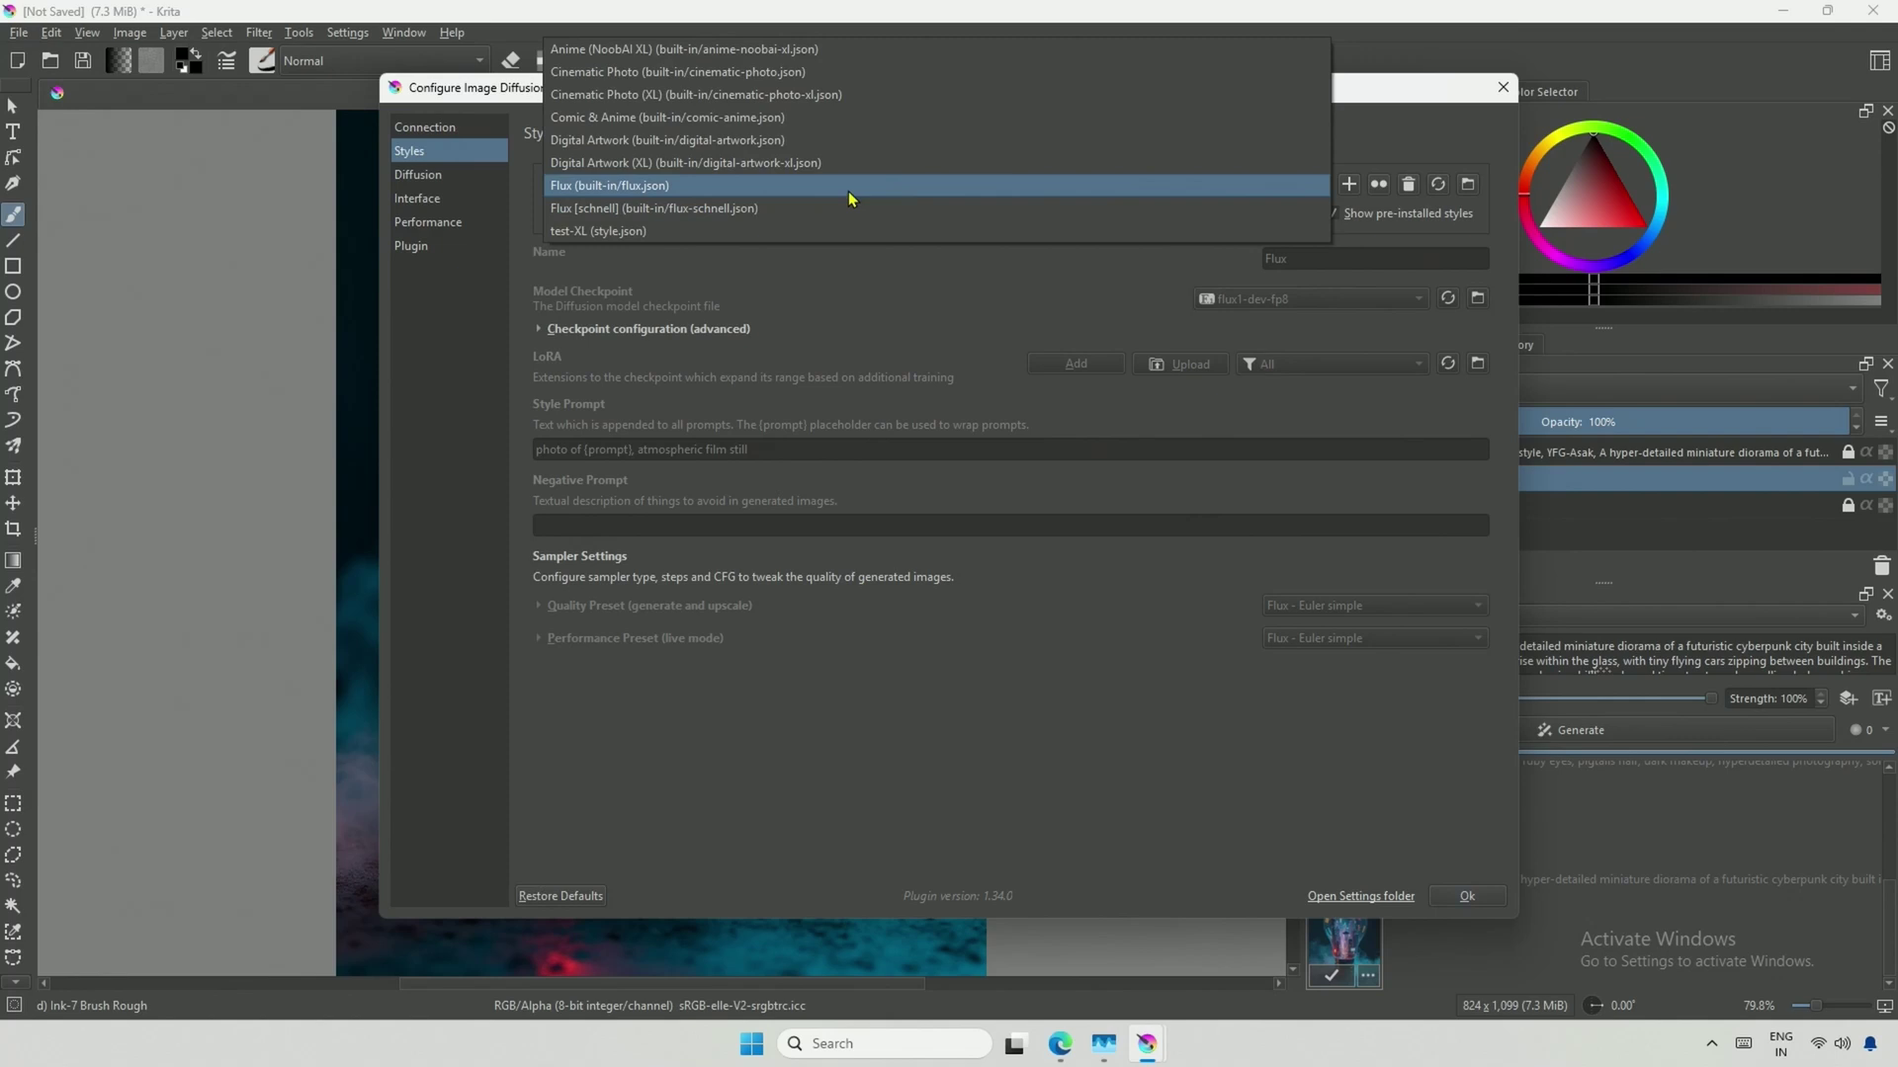
pyautogui.click(647, 217)
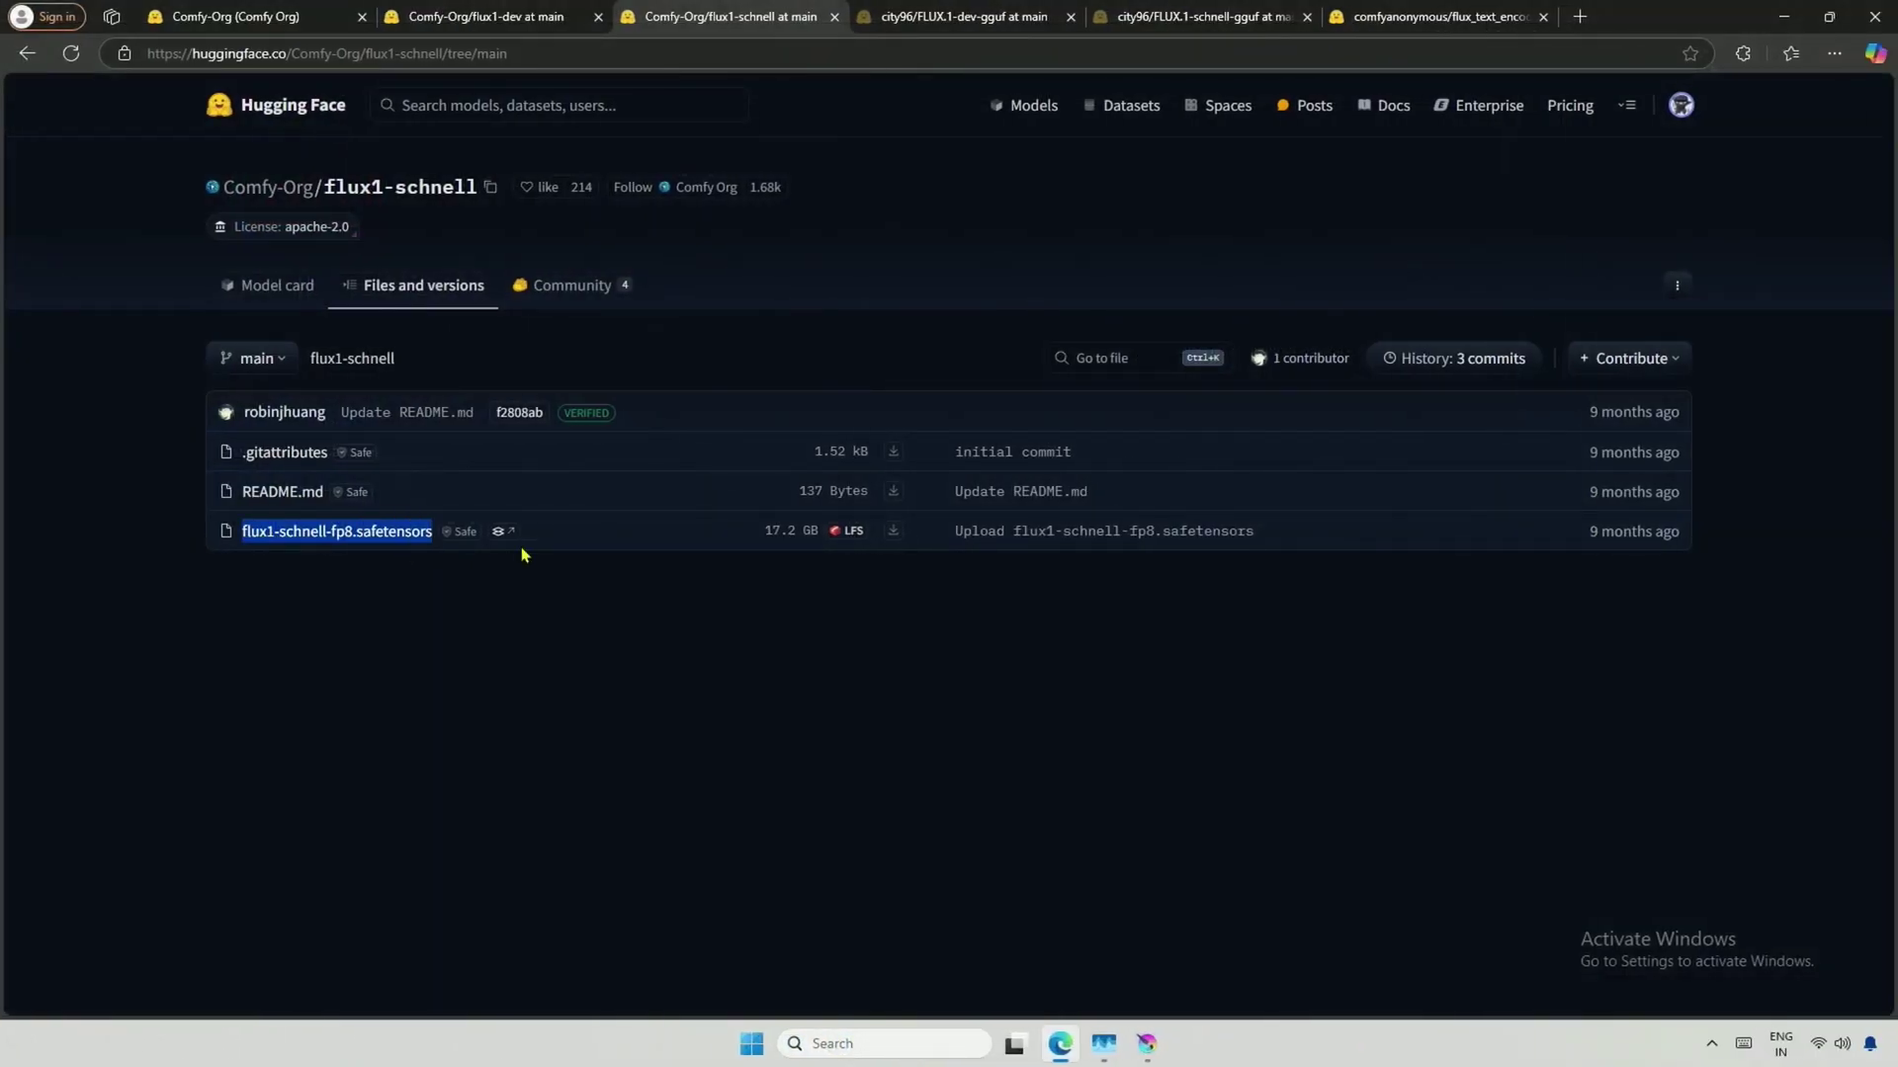
# Download flux1-schnell-fp8.safetensors into the ComfyUI checkpoints folder
pyautogui.moveTo(522, 555); pyautogui.dragTo(847, 584)
pyautogui.click(692, 591)
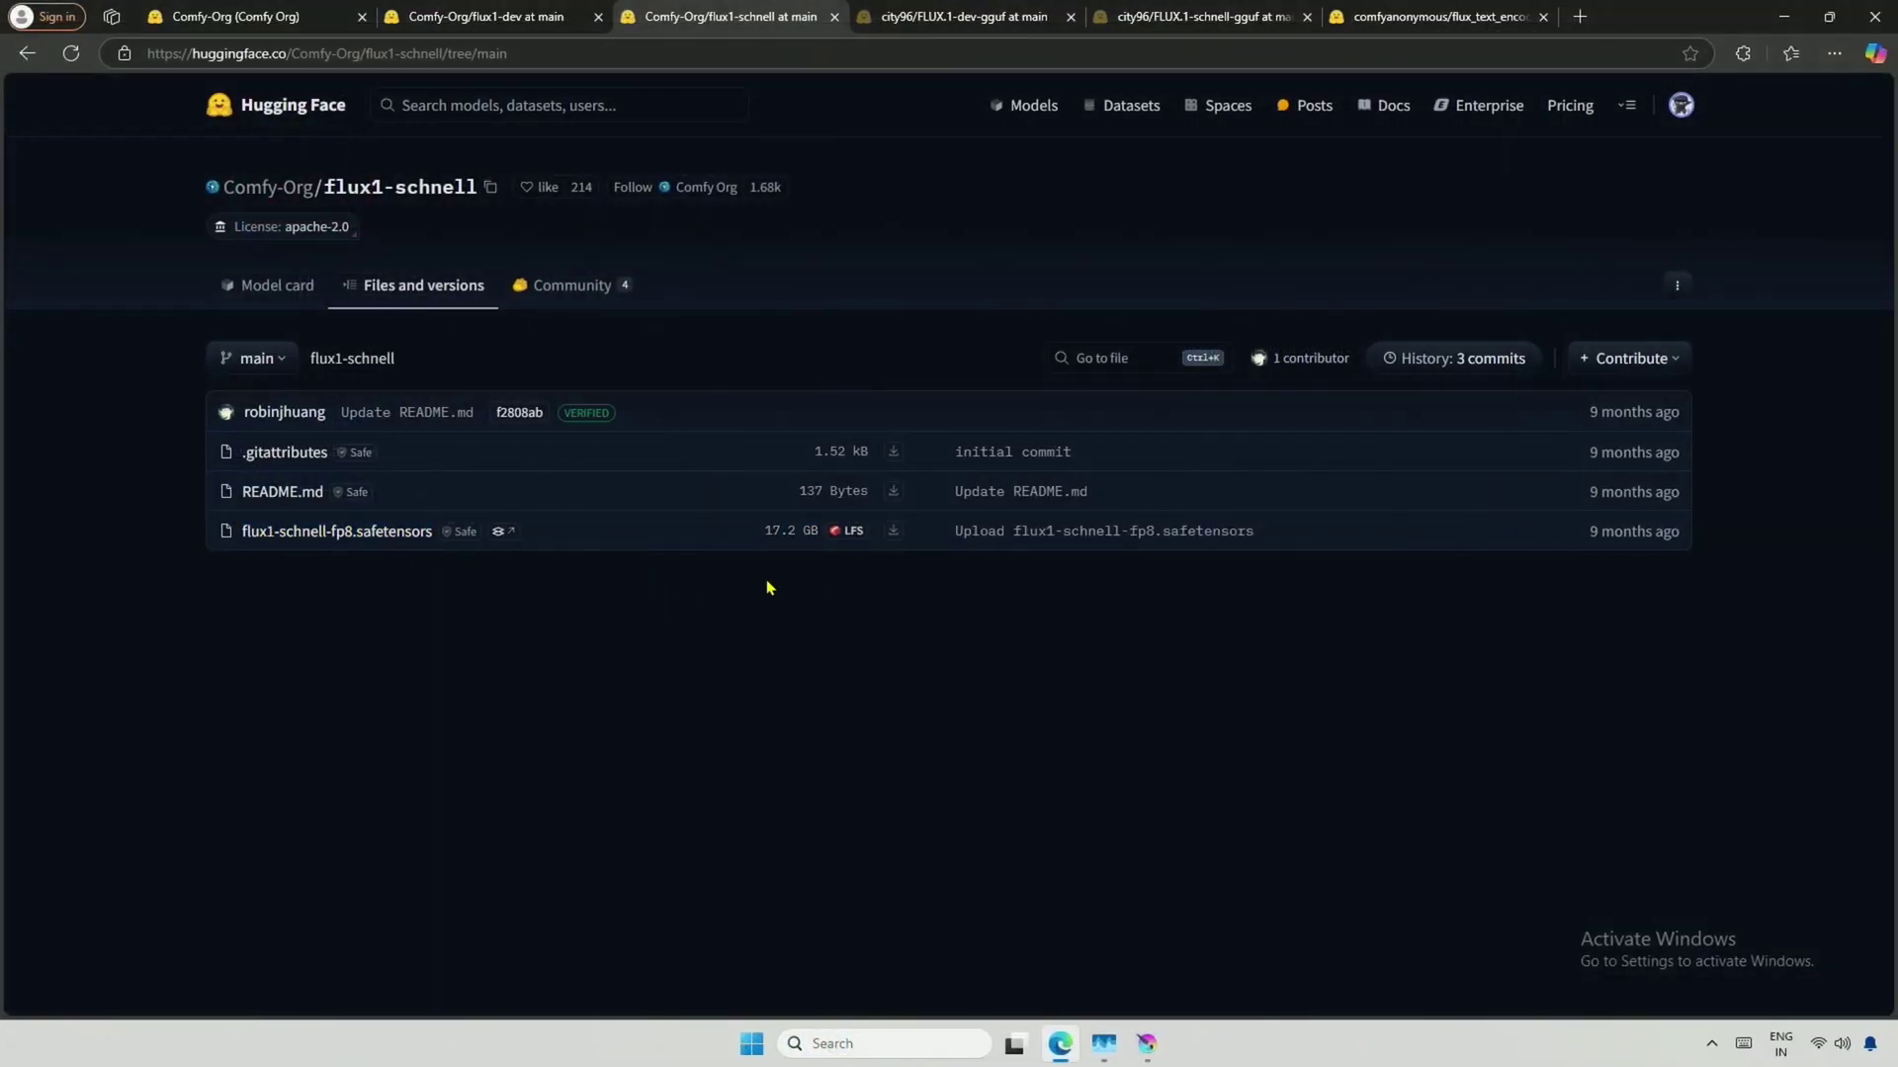
pyautogui.click(895, 531)
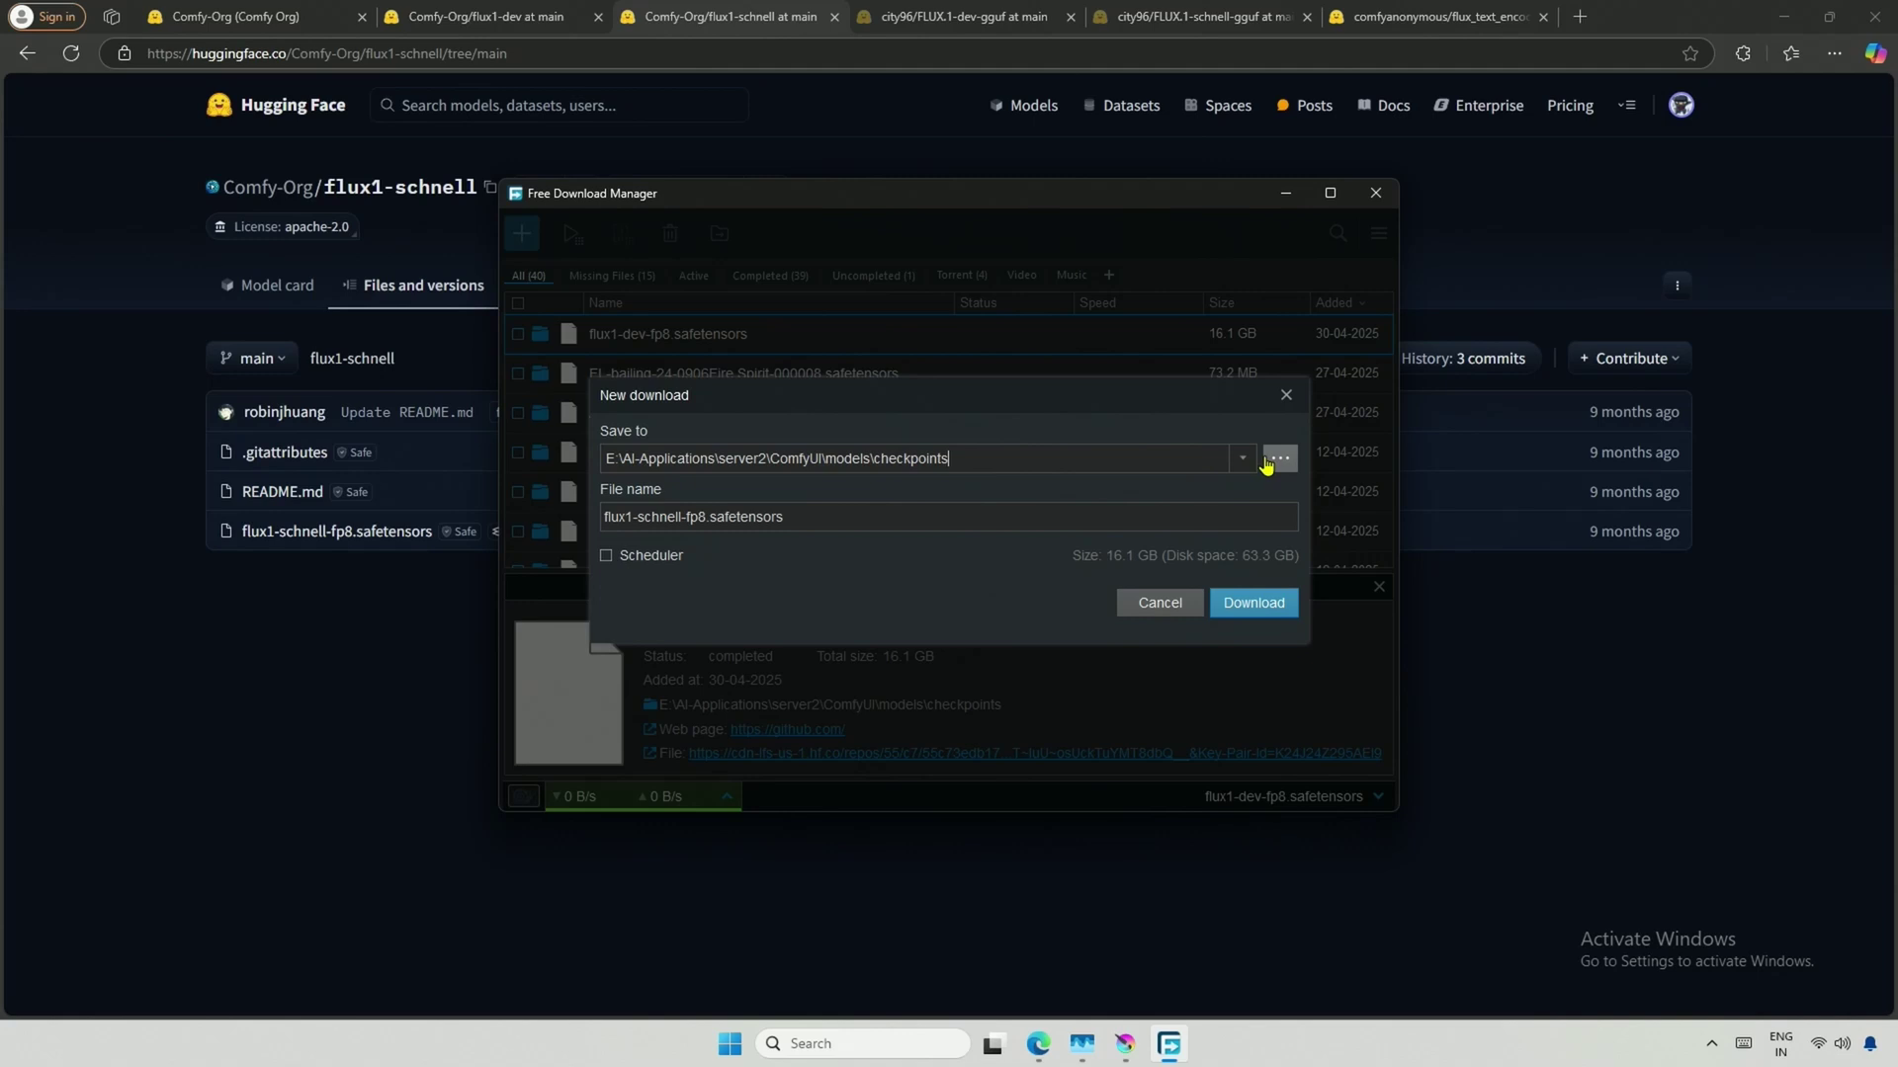
pyautogui.click(1271, 461)
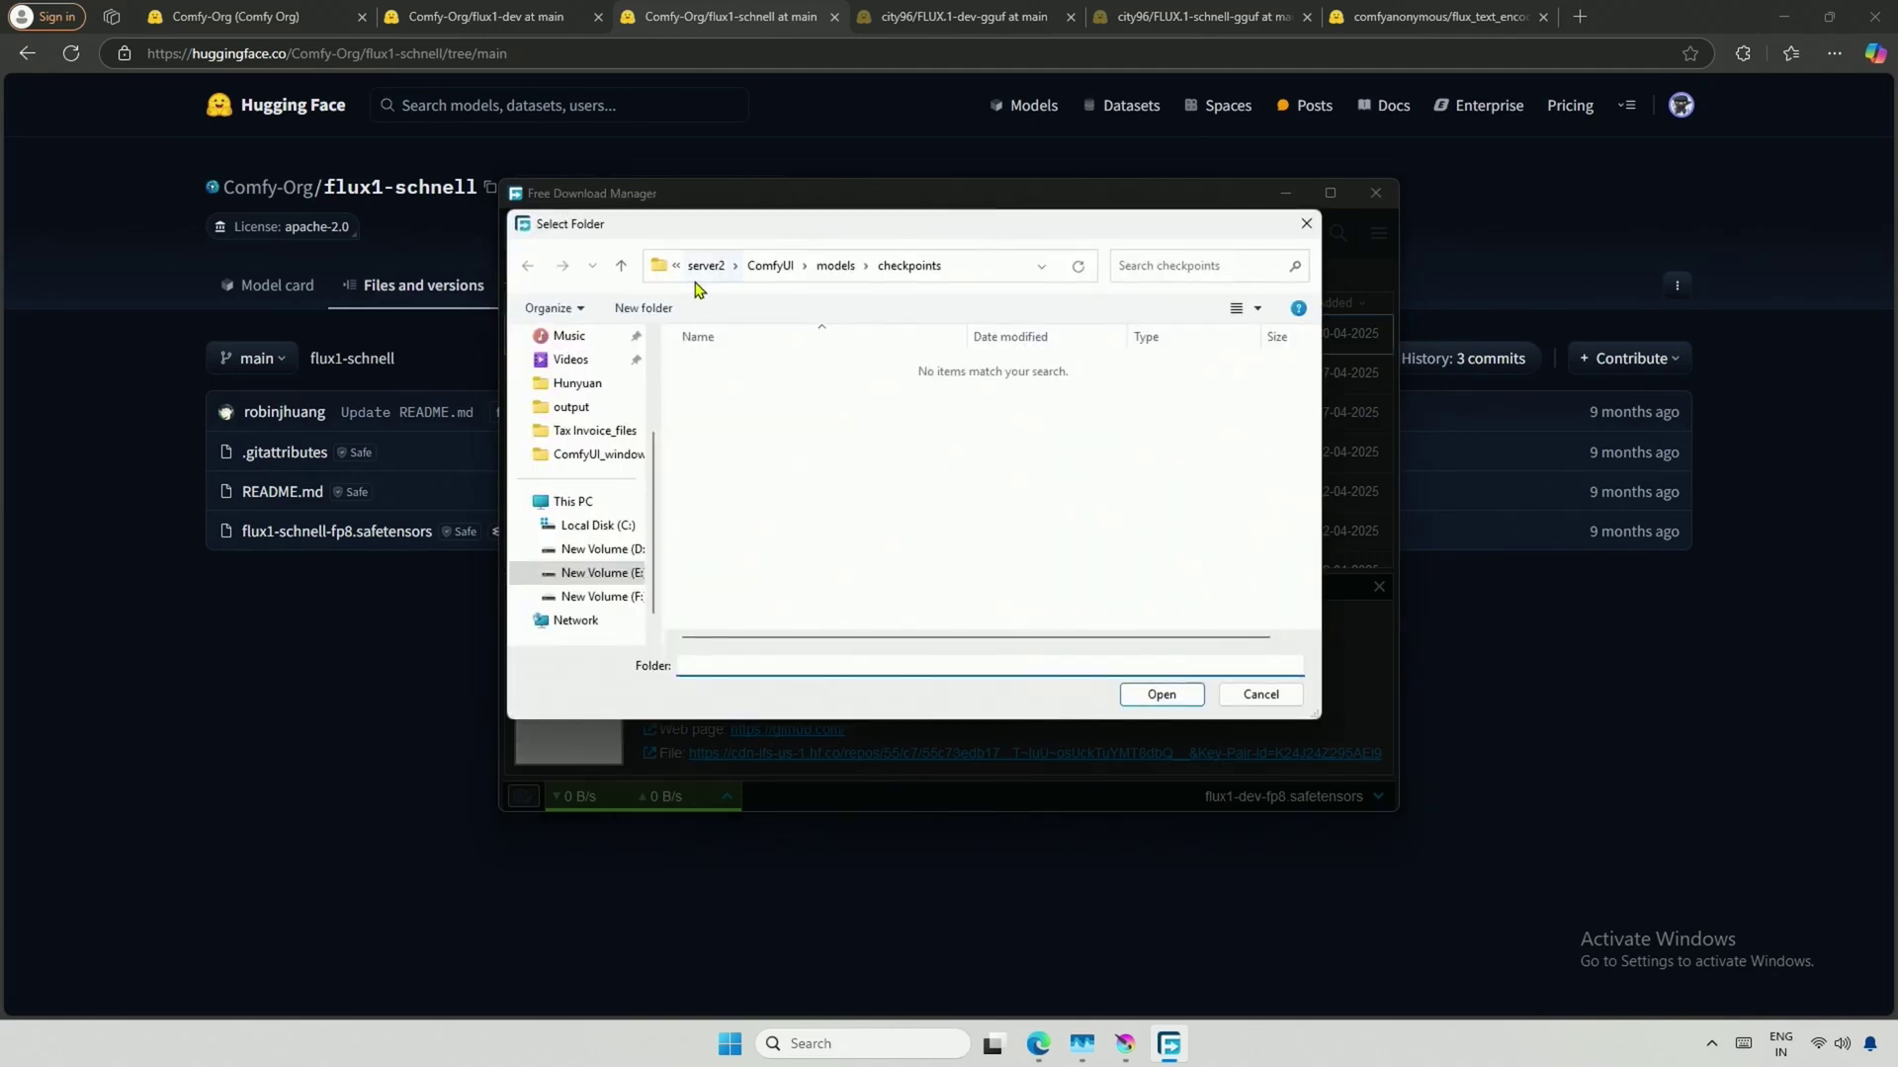
pyautogui.click(1123, 697)
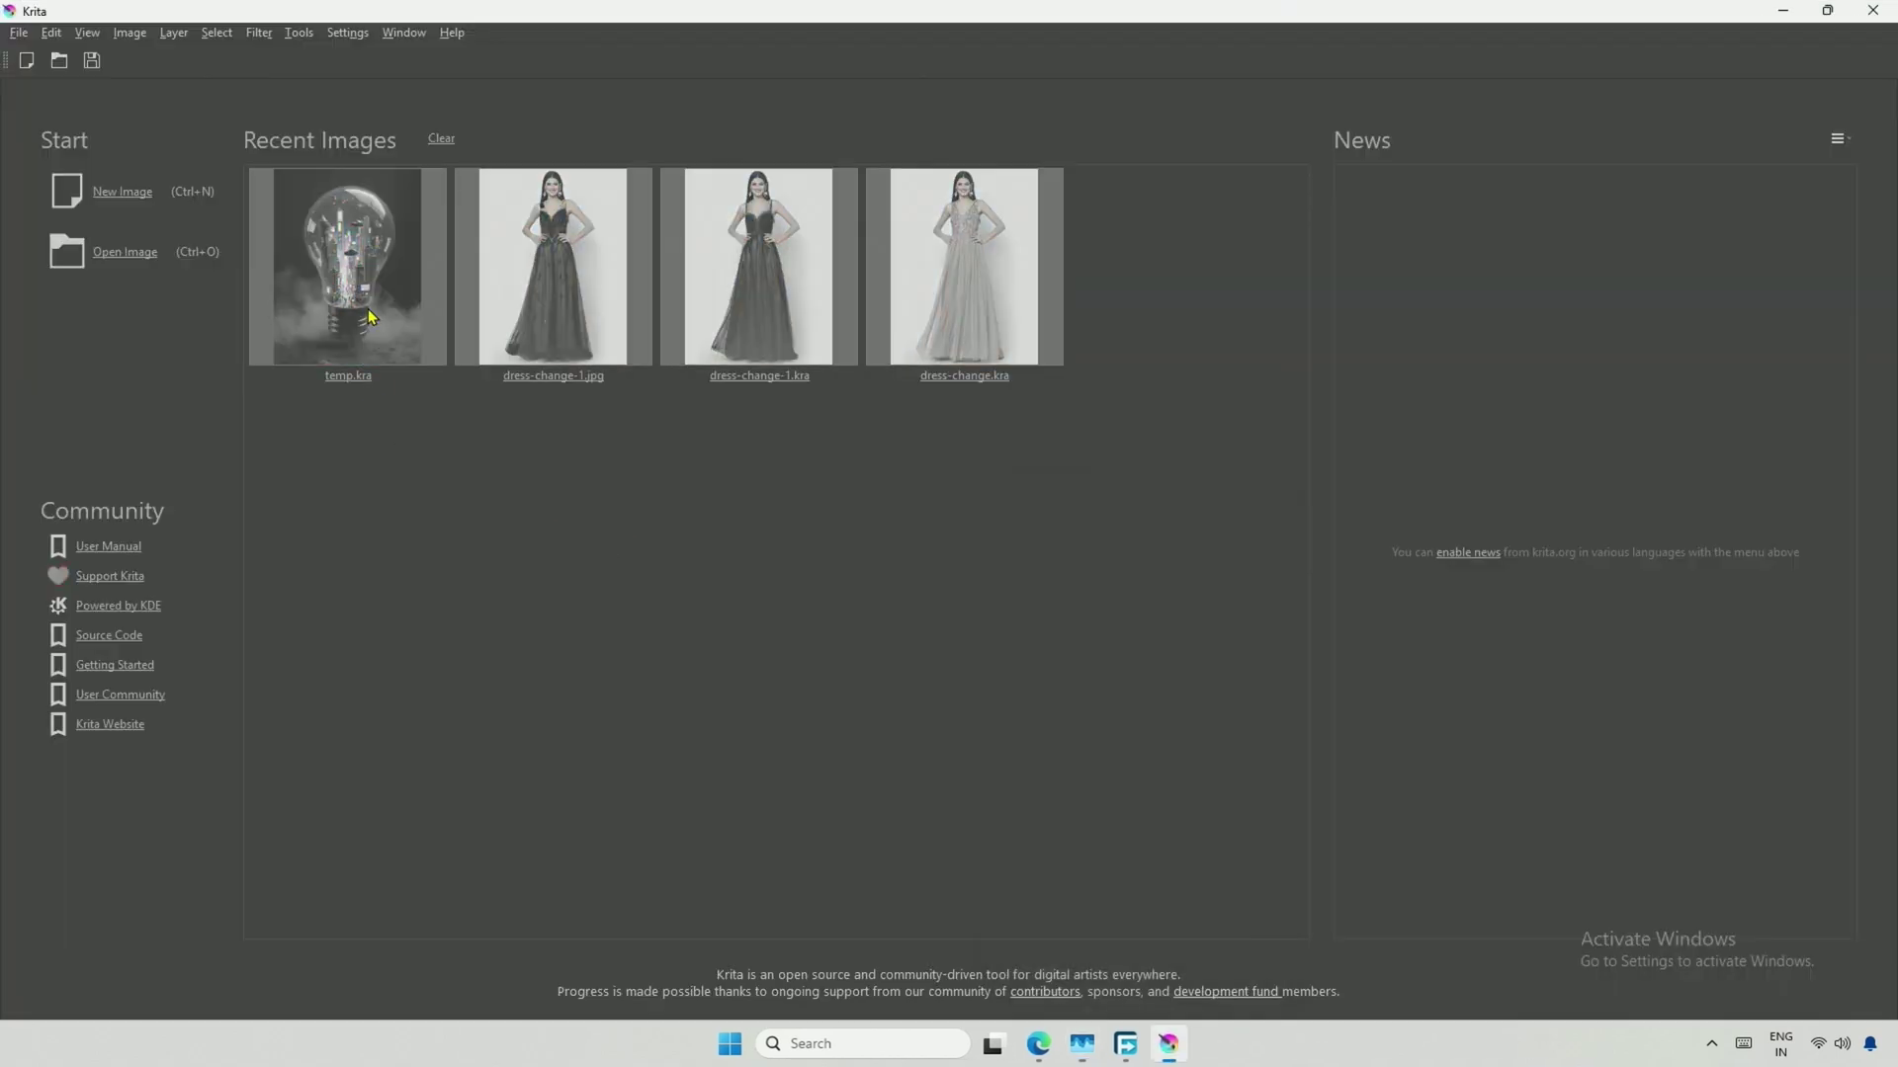
# Reopen temp.kra and set the style preset to Flux [schnell]
pyautogui.click(370, 316)
pyautogui.click(1883, 615)
pyautogui.click(984, 188)
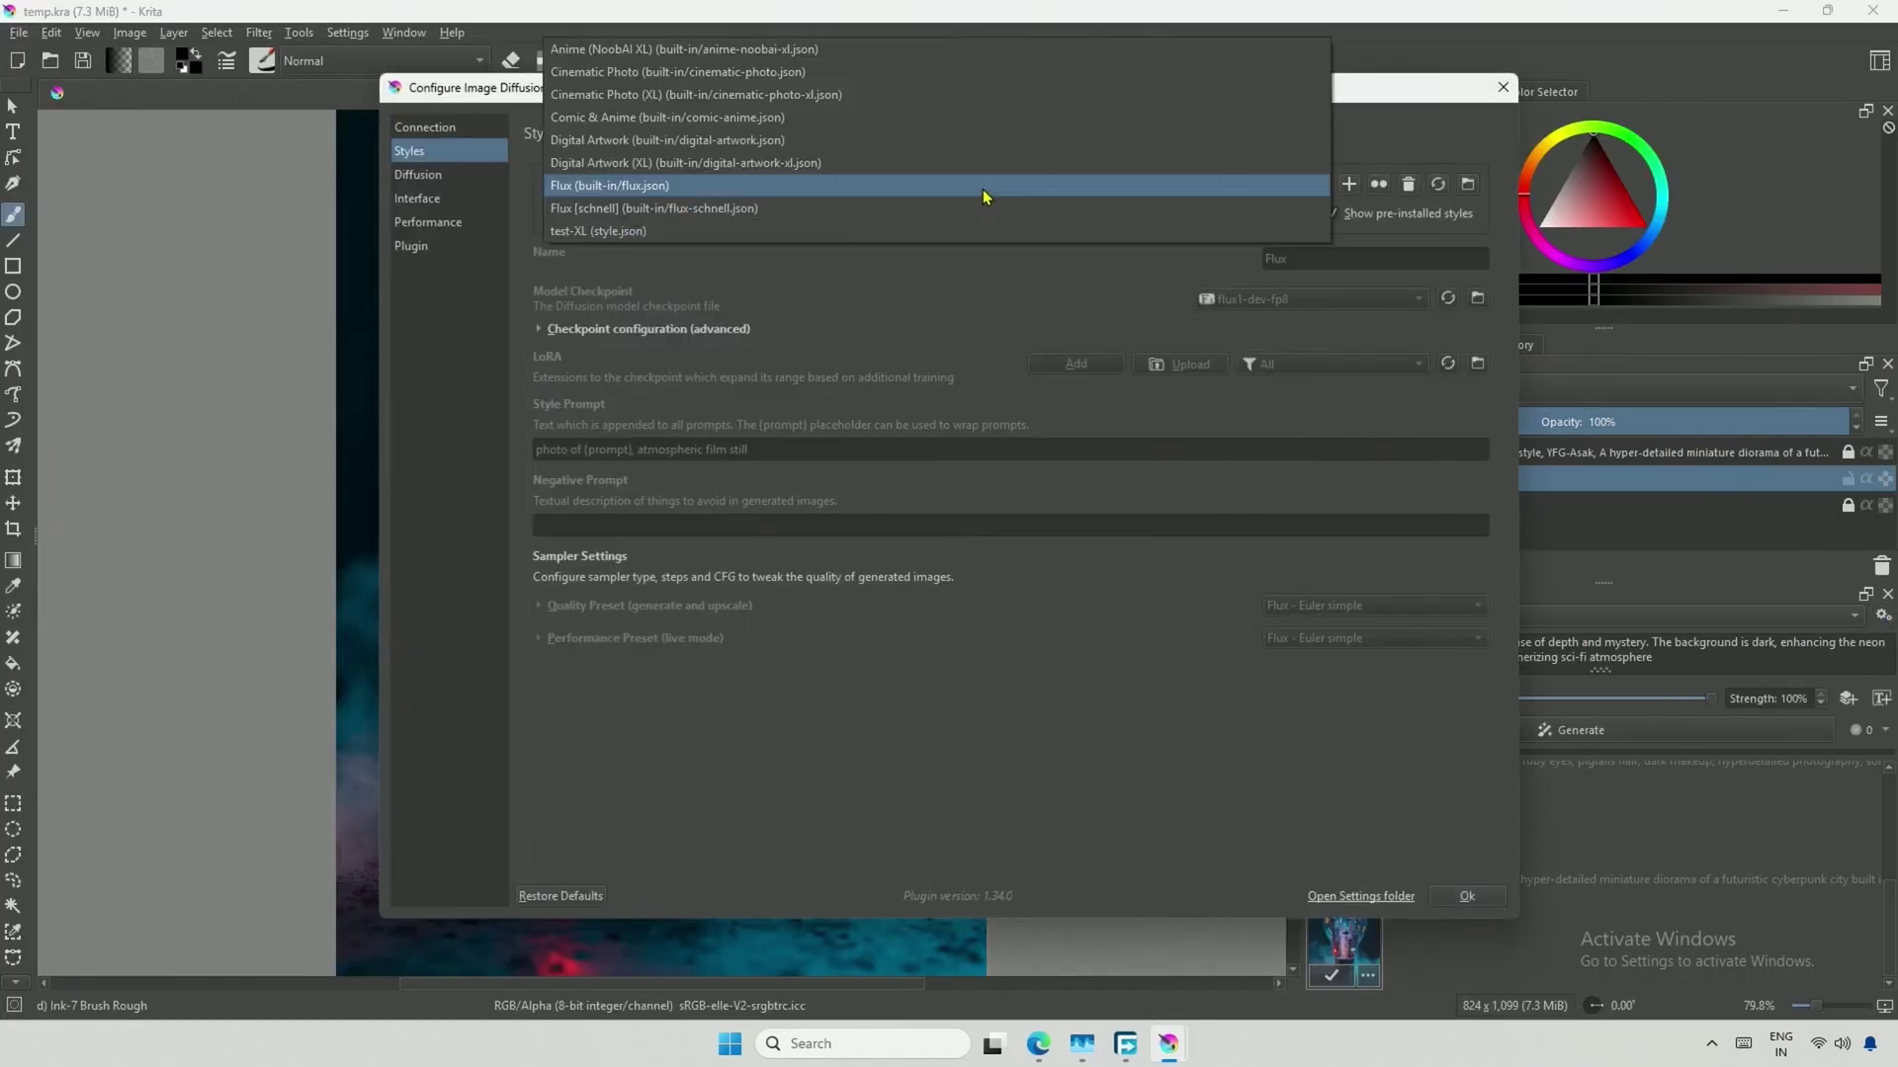
pyautogui.click(957, 211)
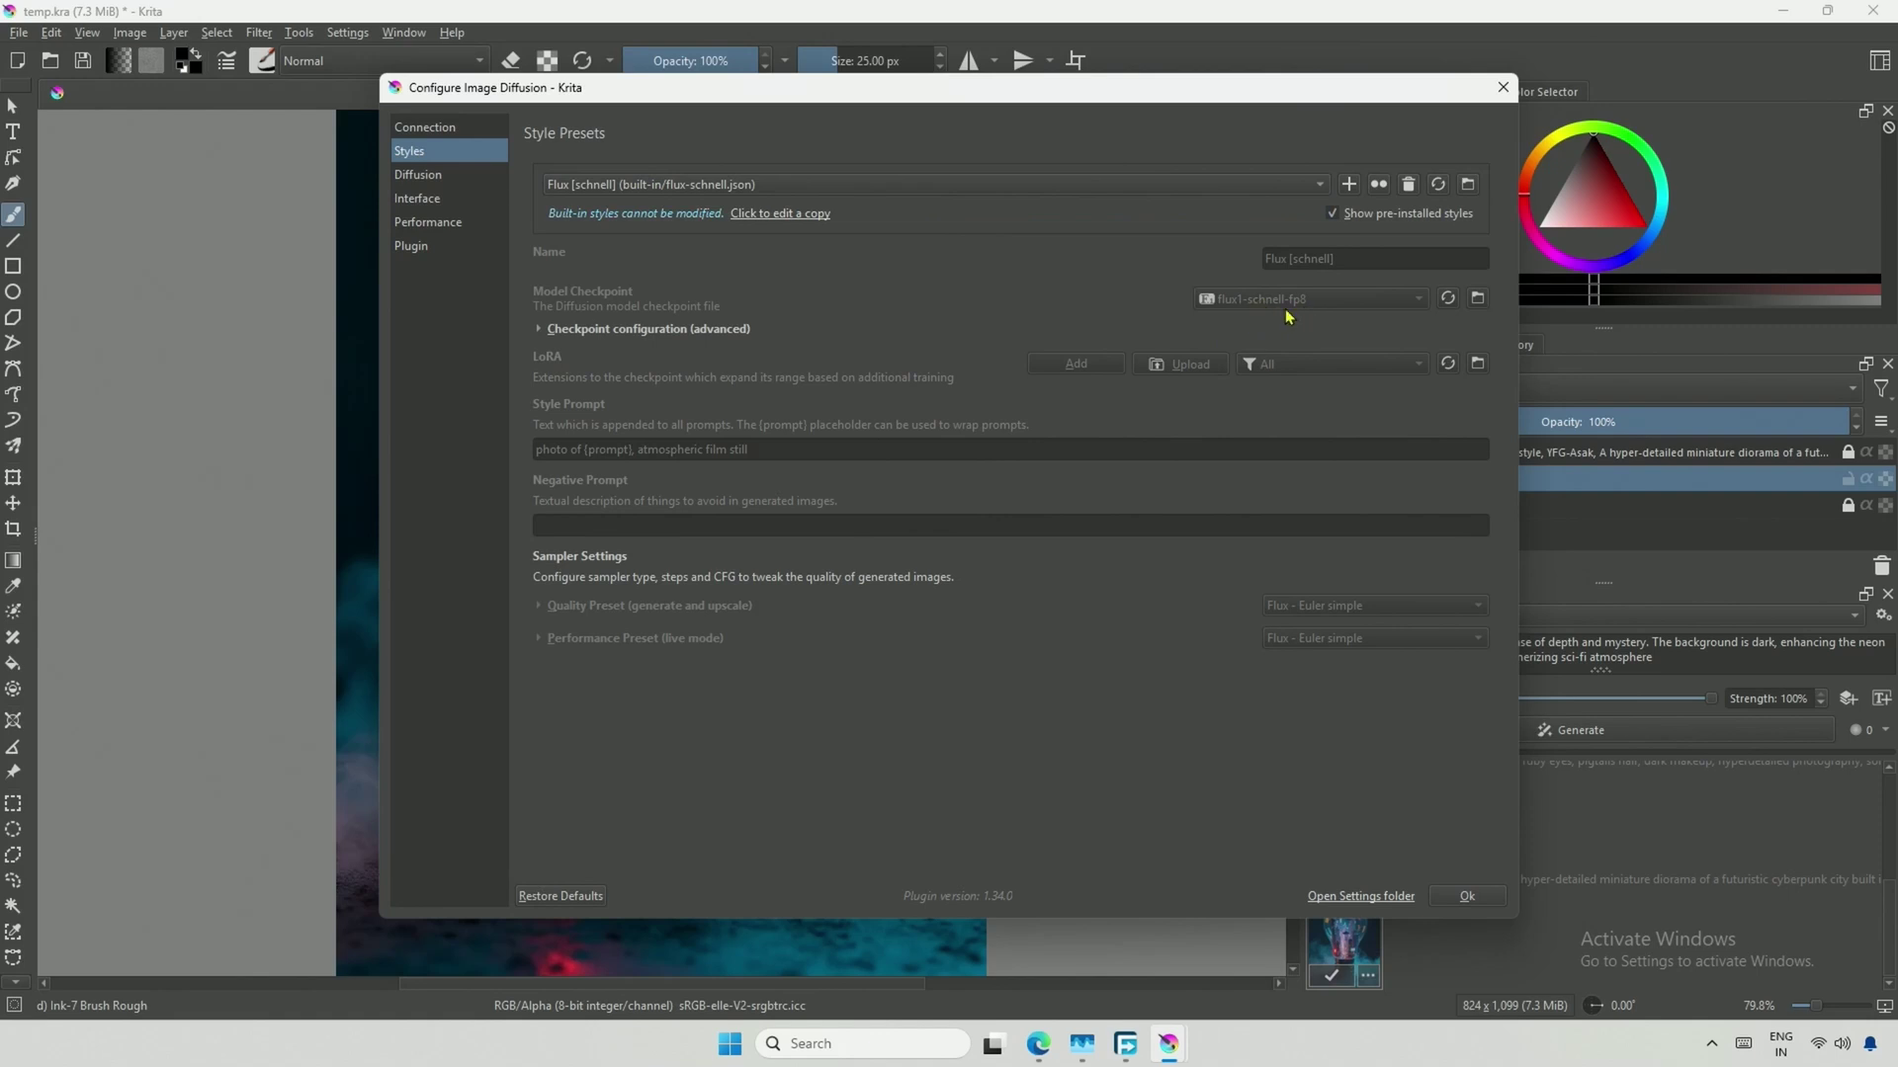
# Generate the lightbulb city with Flux [schnell], watching GPU usage, and compare the results
pyautogui.click(1467, 895)
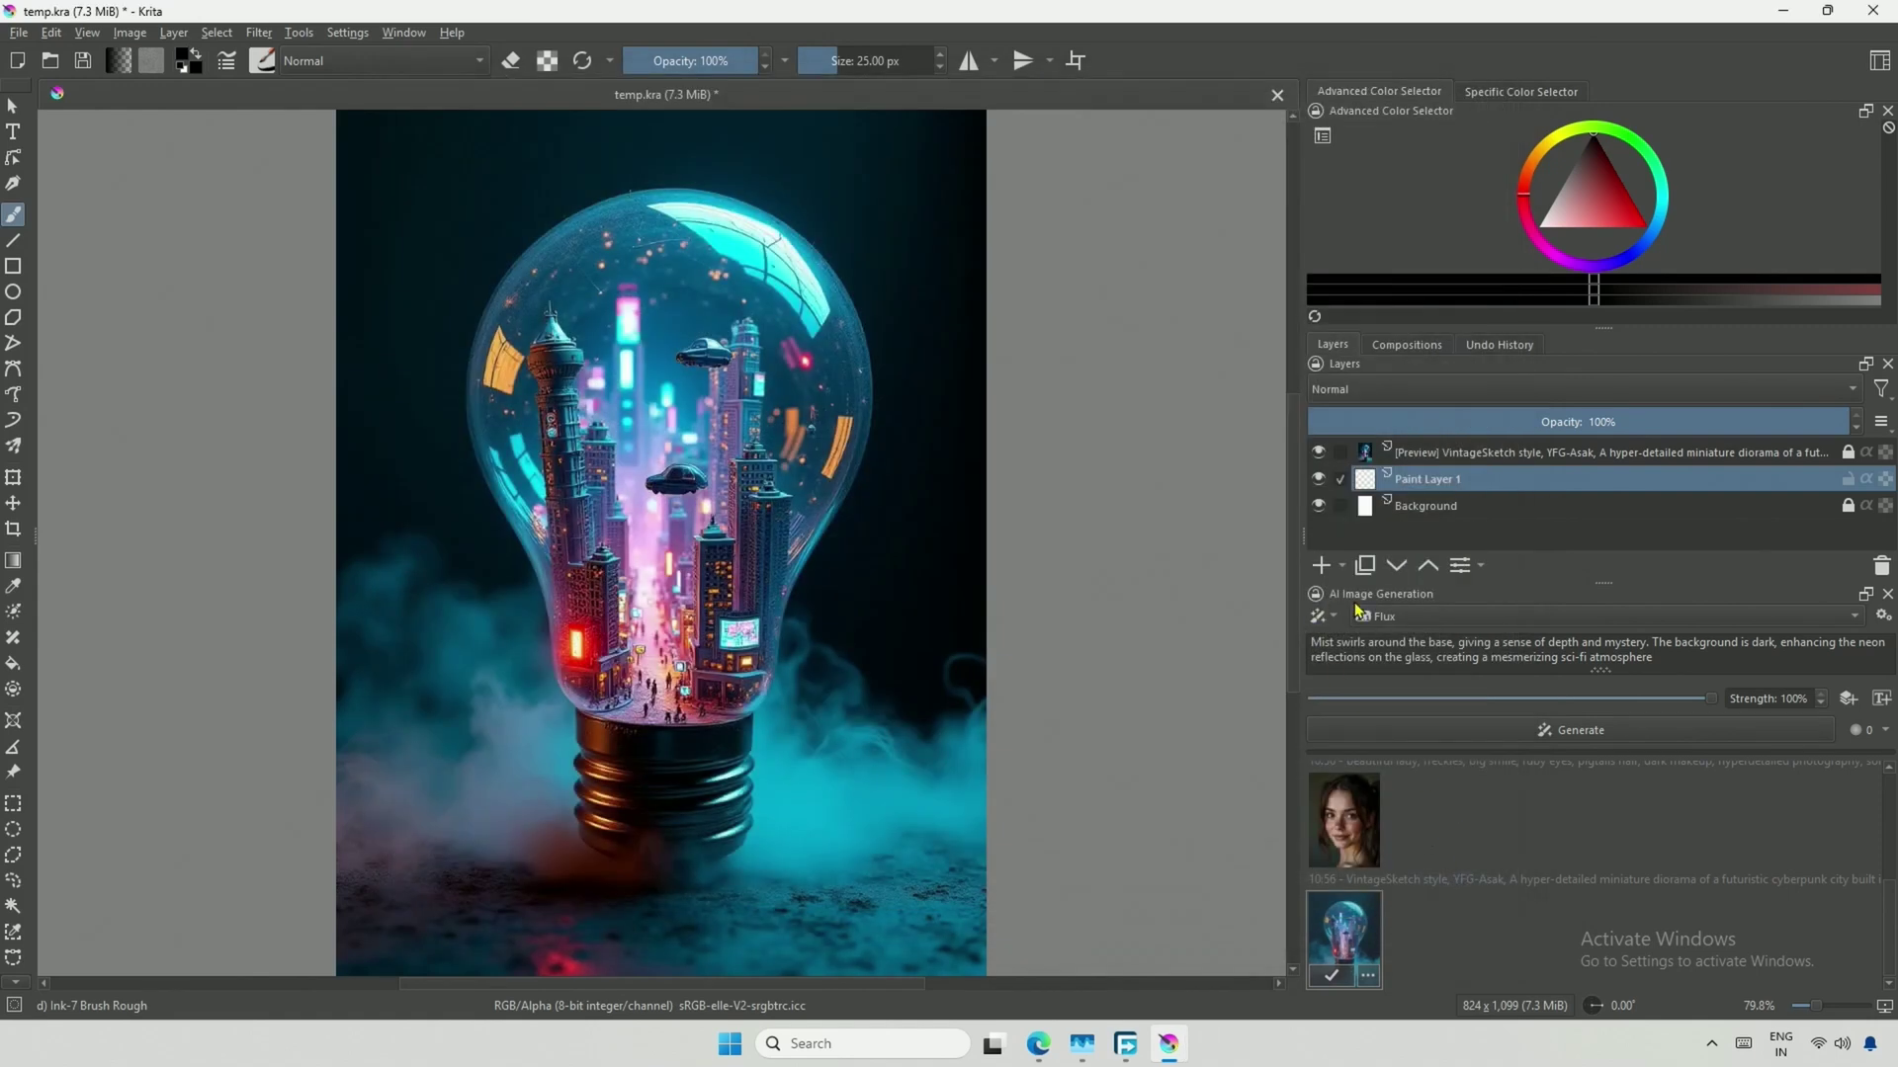
pyautogui.click(1423, 616)
pyautogui.click(1402, 640)
pyautogui.click(1545, 732)
pyautogui.hotkey('ctrl', 'shift', 'Escape')
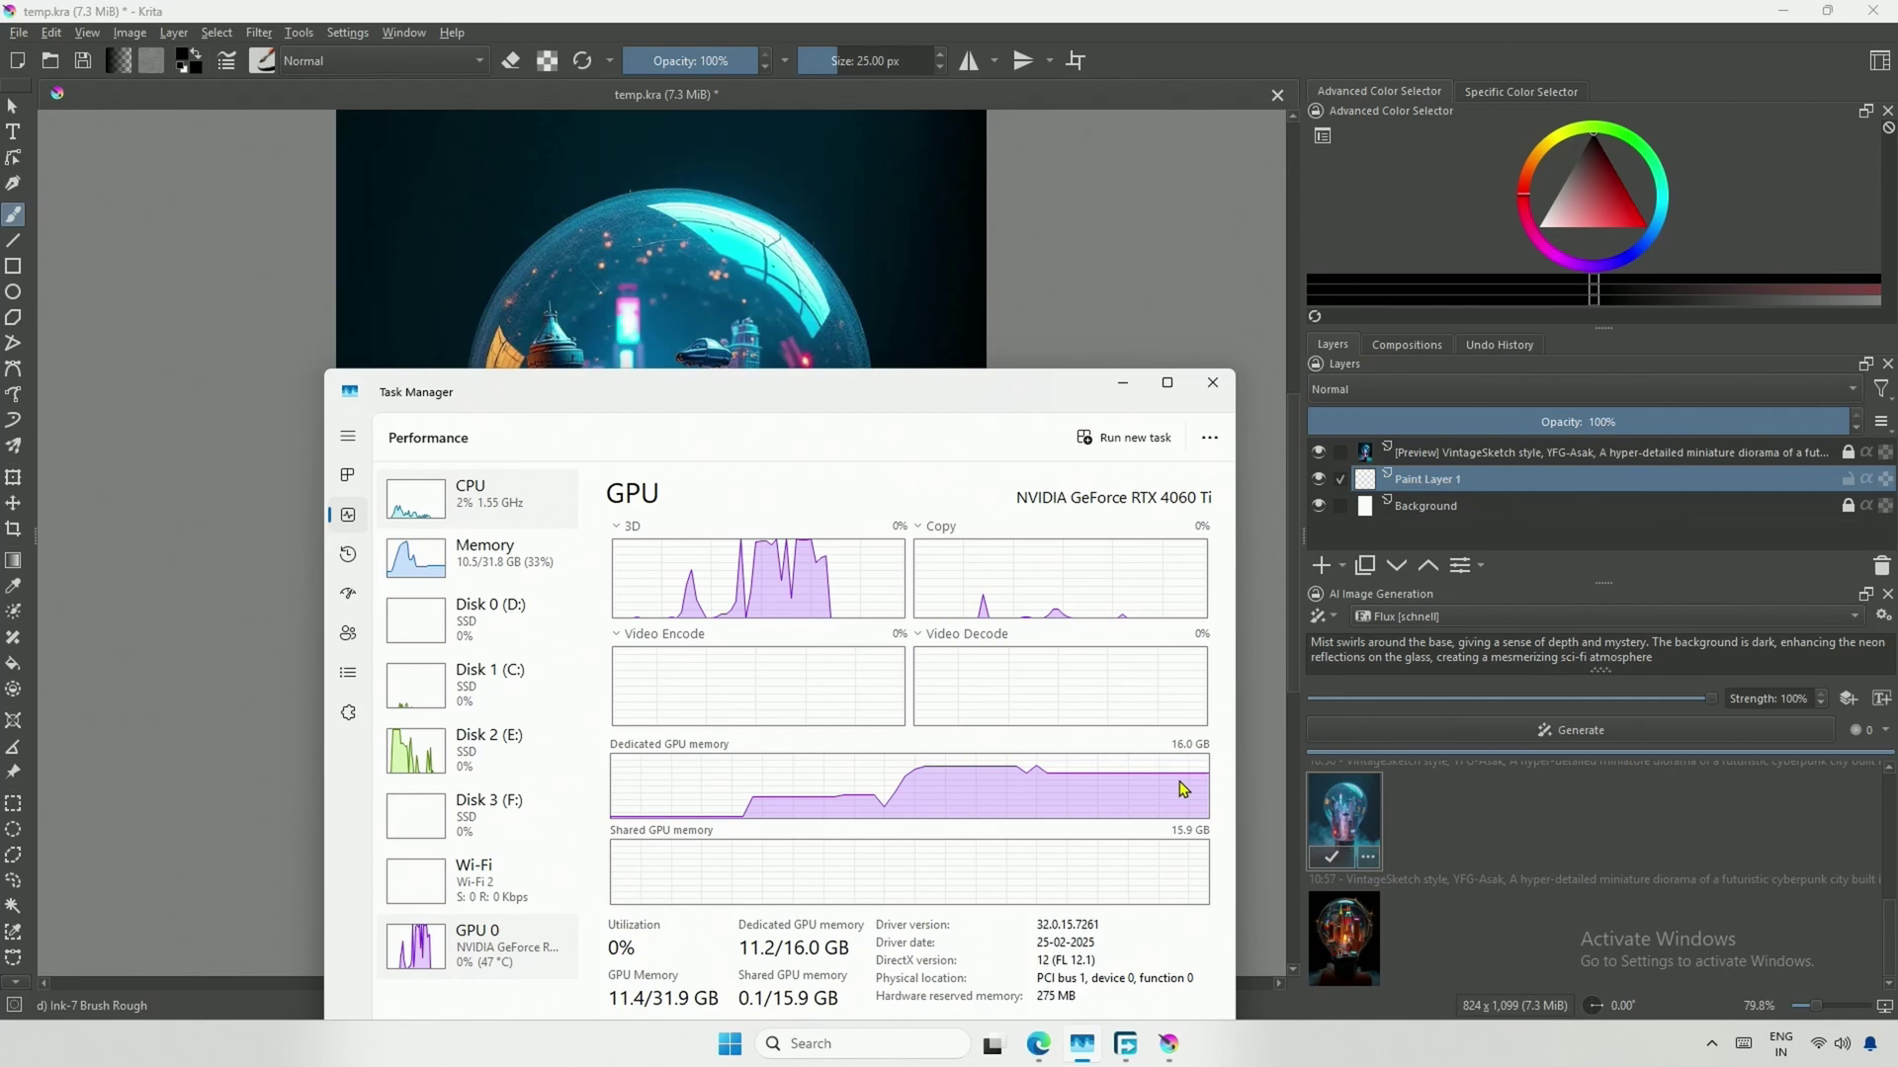
pyautogui.click(1122, 383)
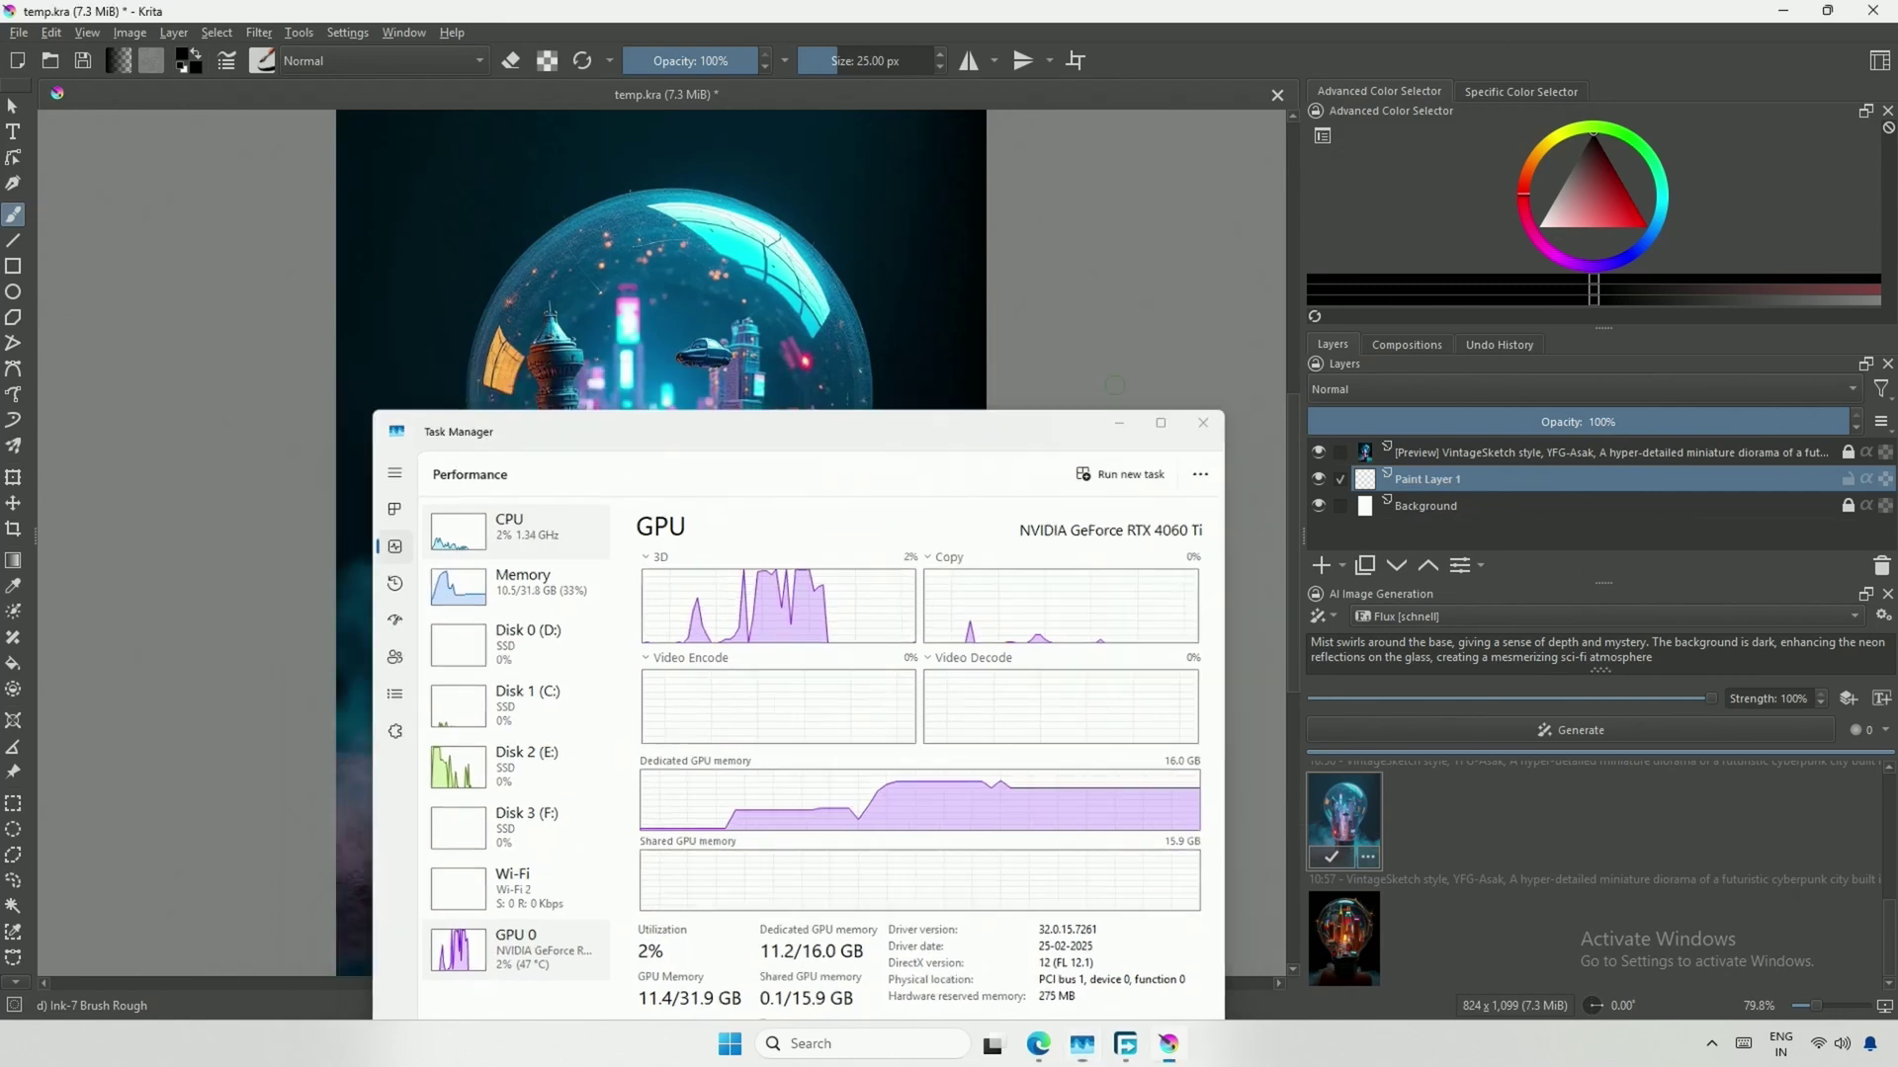
pyautogui.click(1342, 931)
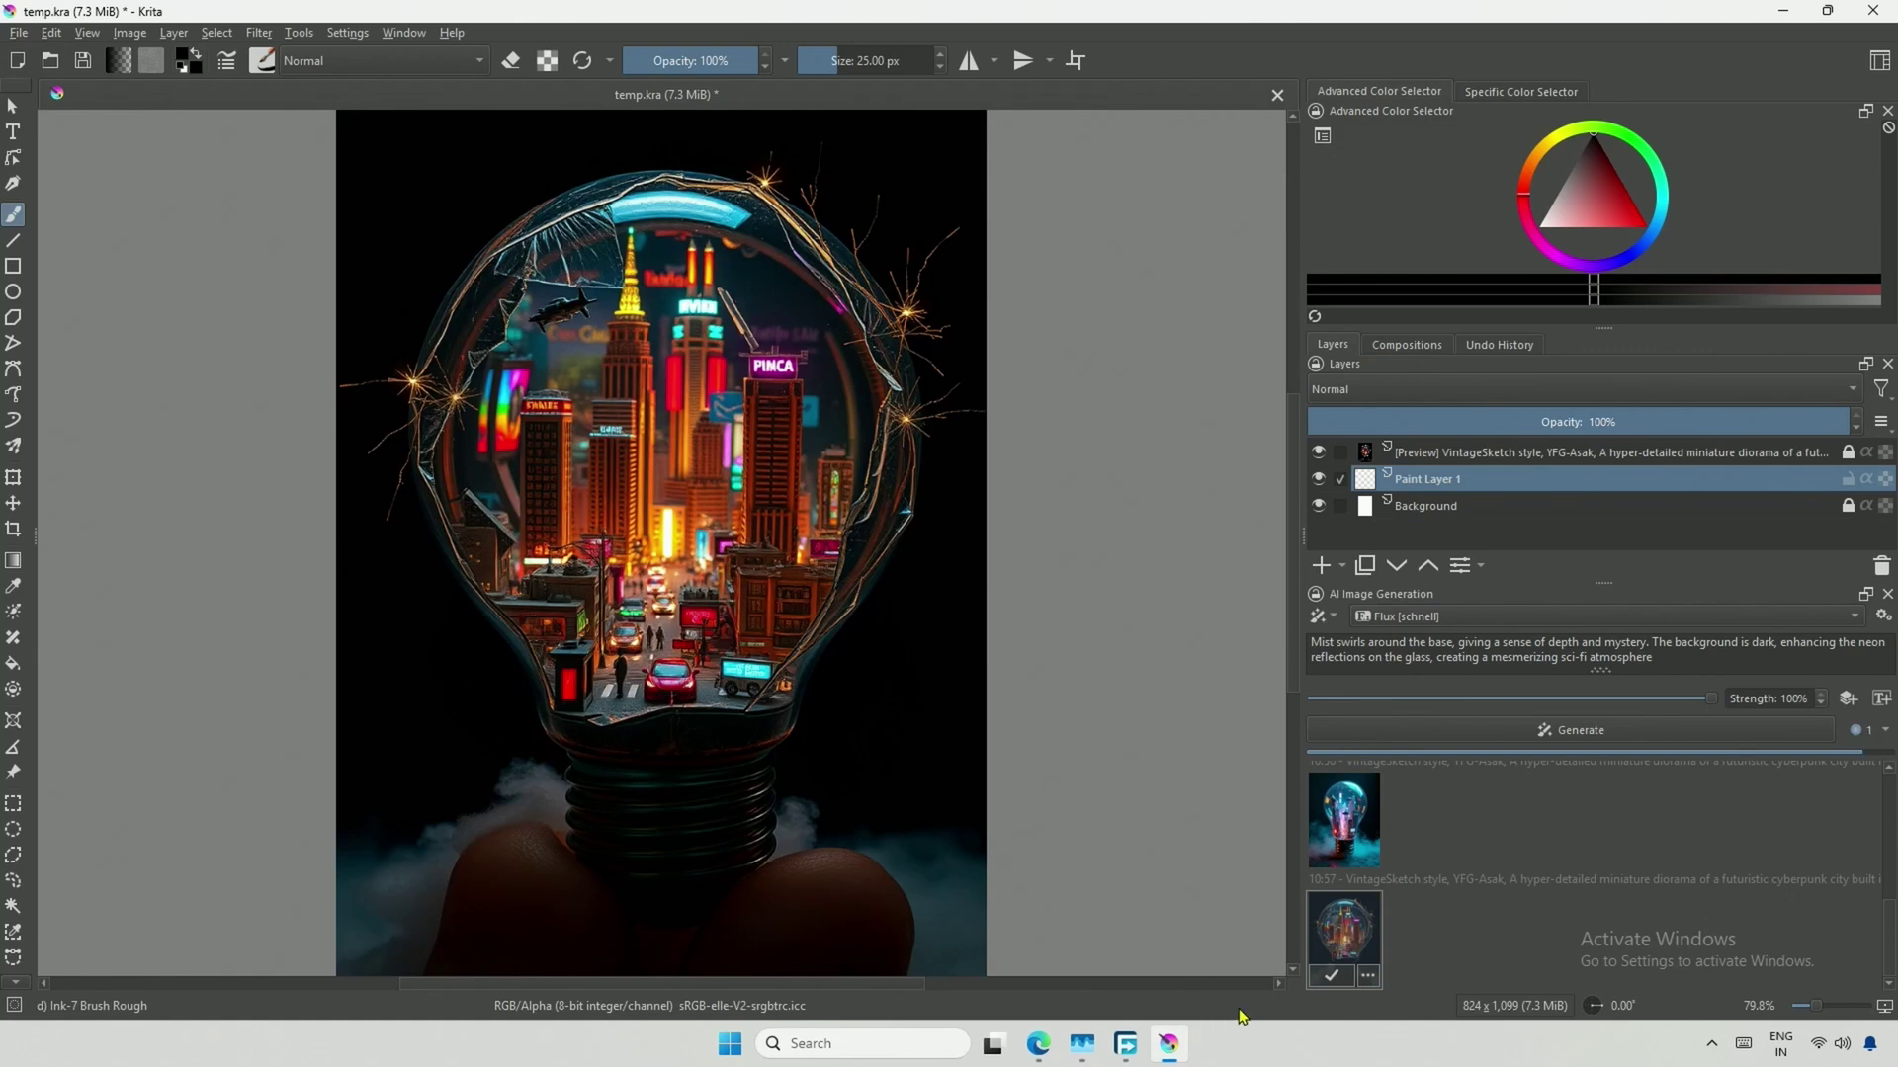
pyautogui.click(1430, 942)
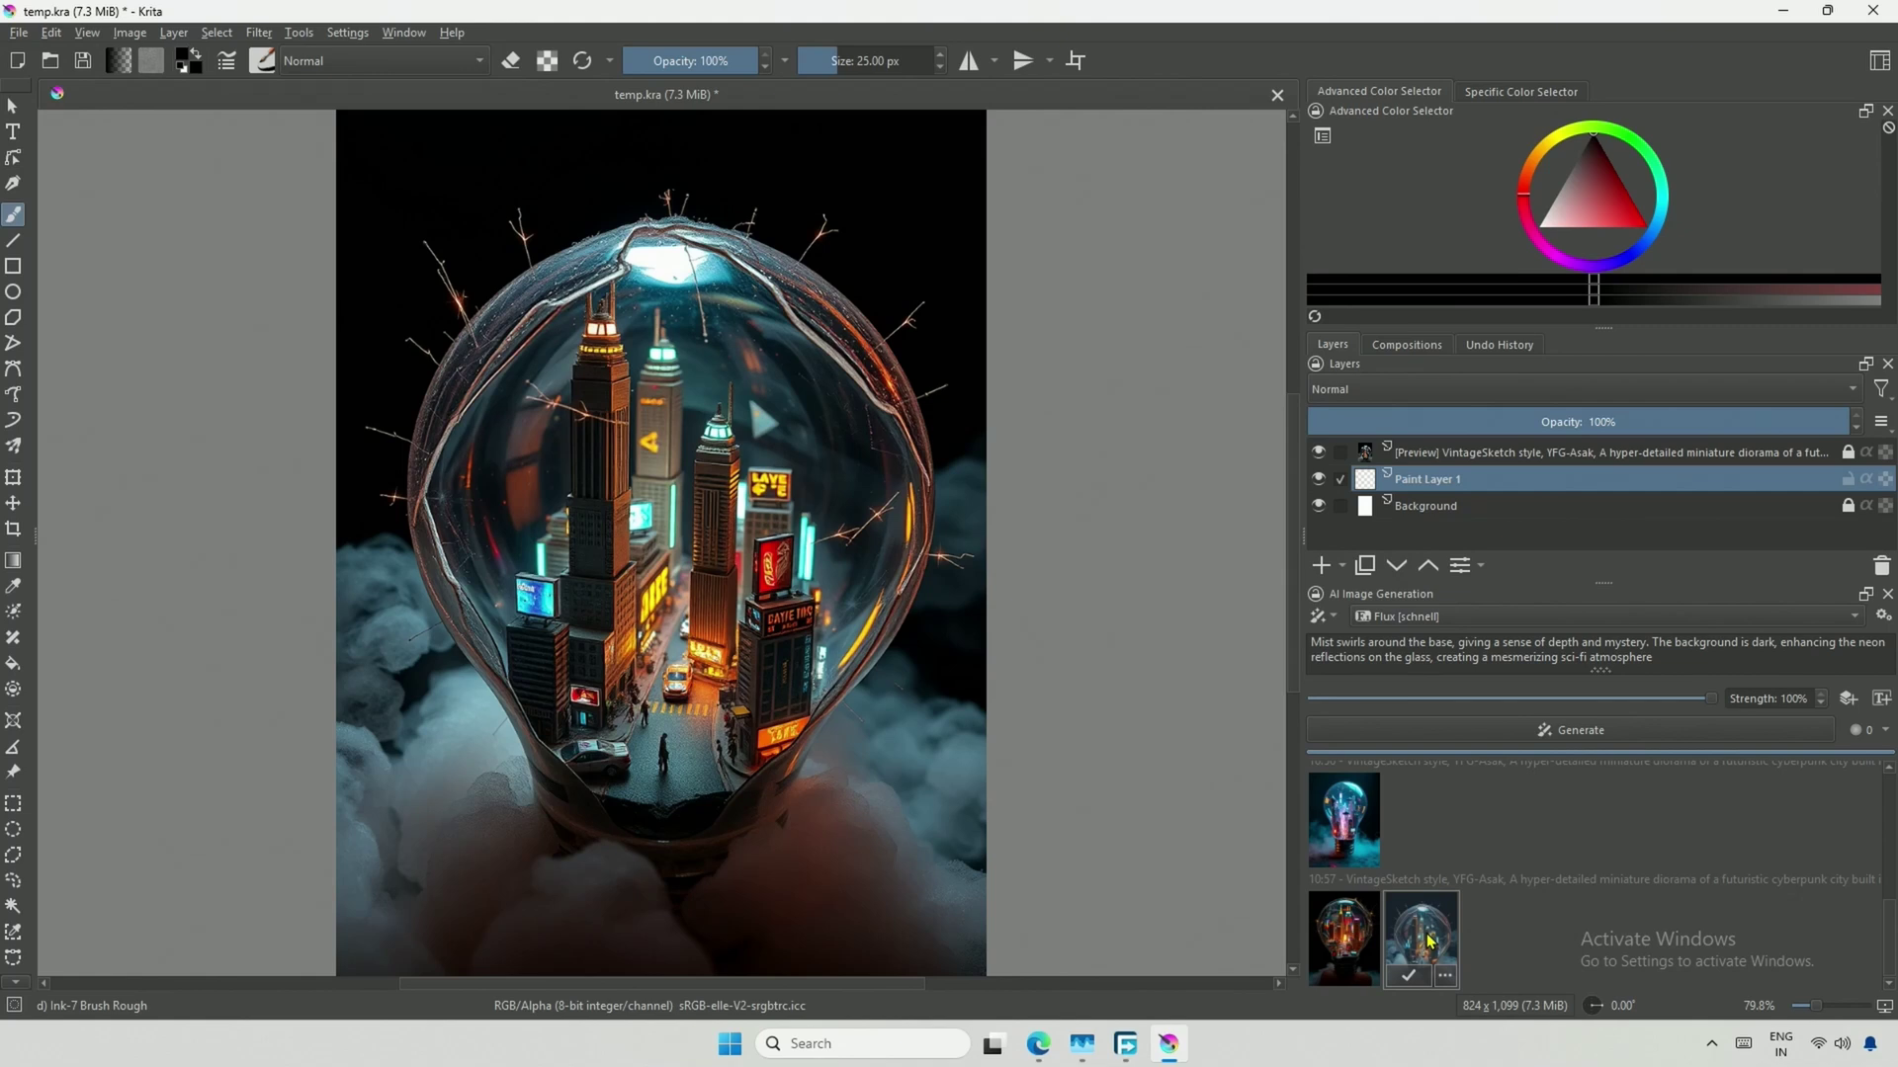
# Switch the style back to Flux, regenerate the lightbulb city, and view the newest result
pyautogui.click(1498, 622)
pyautogui.click(1522, 597)
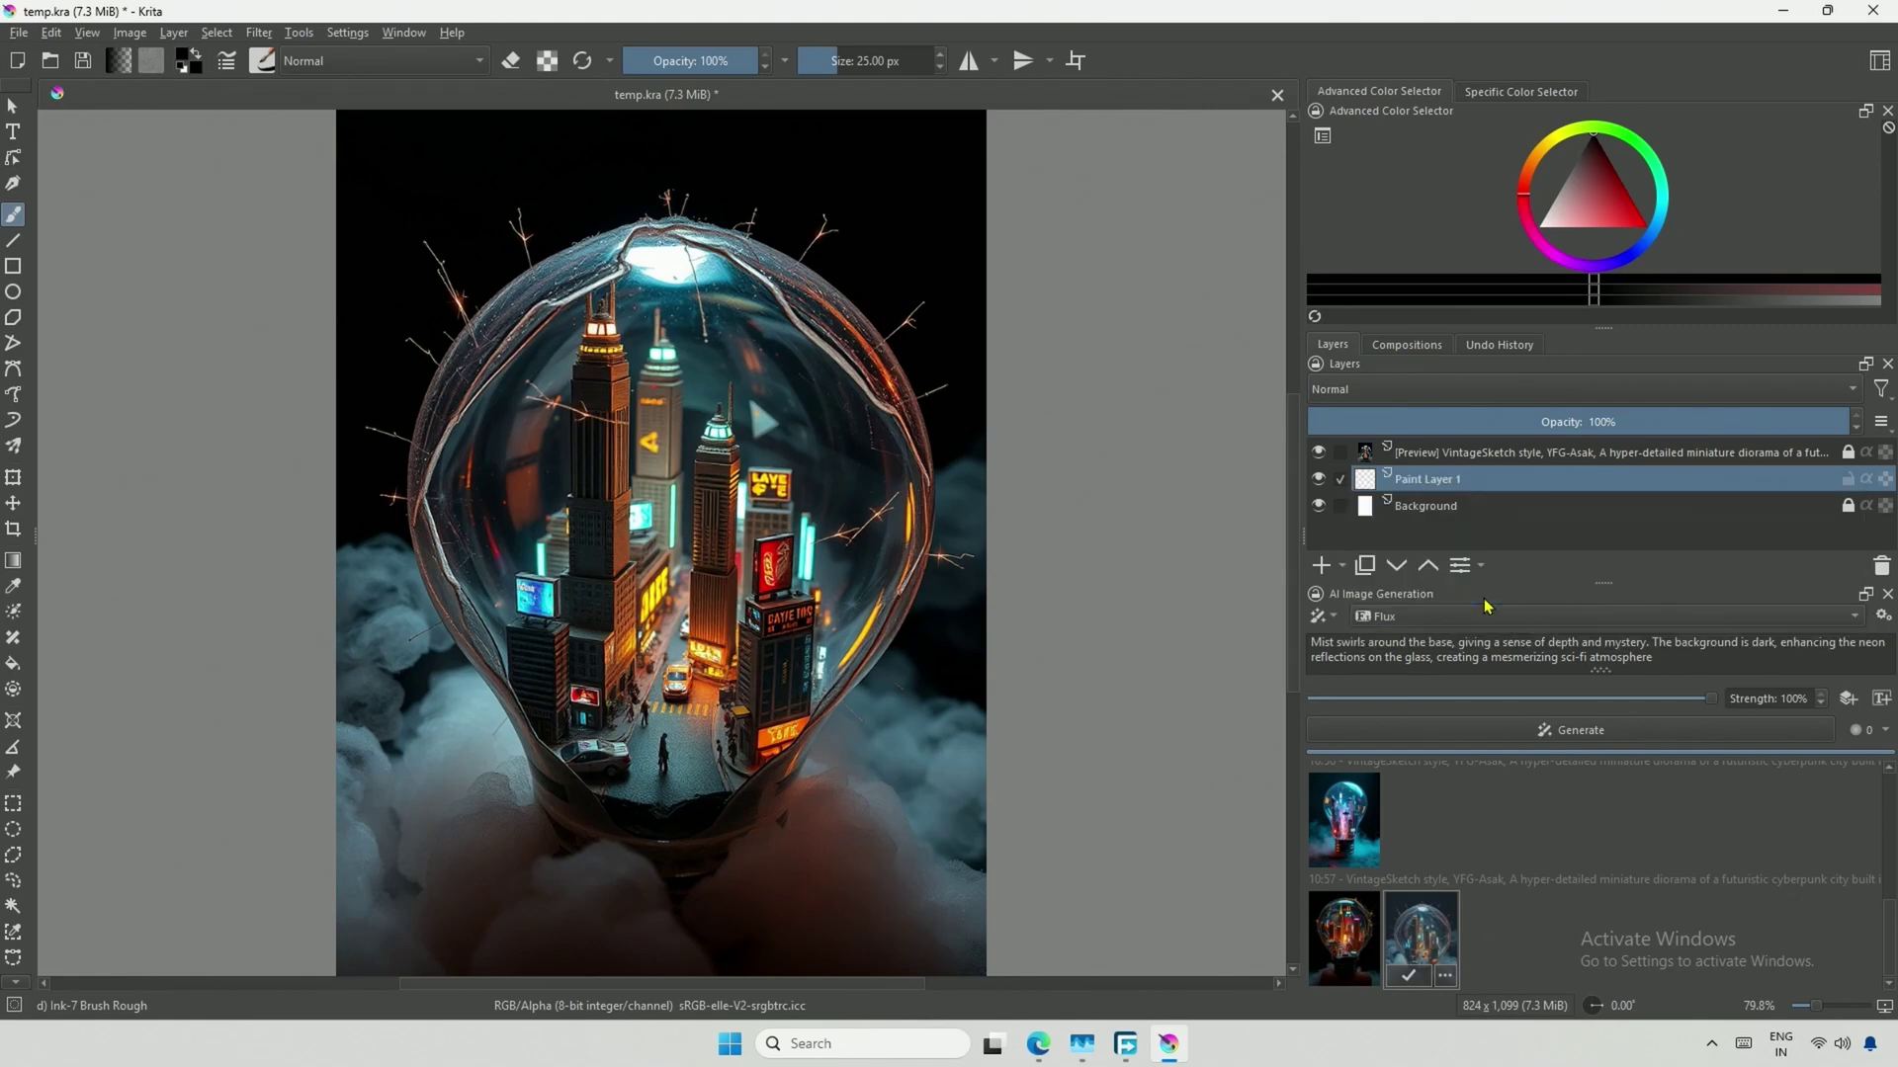
pyautogui.click(1575, 732)
pyautogui.hotkey('ctrl', 'shift', 'Escape')
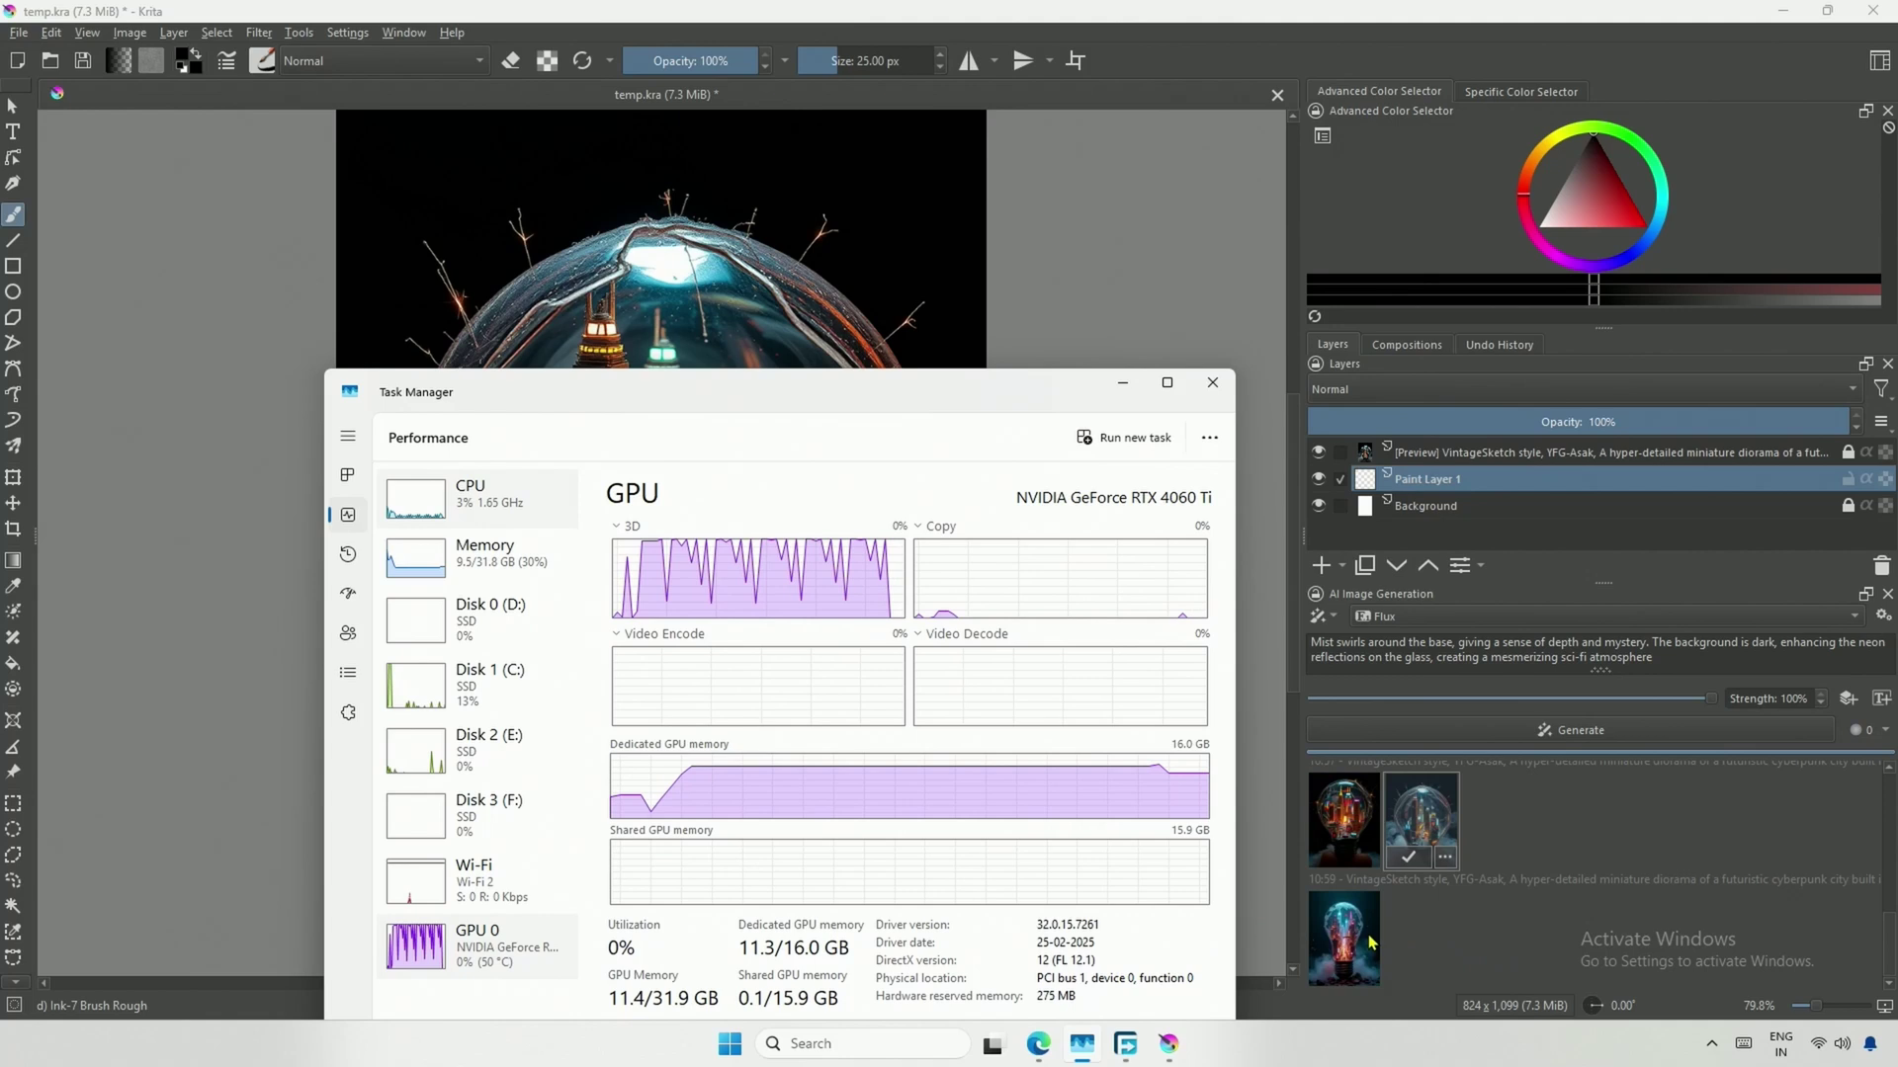
pyautogui.click(1372, 942)
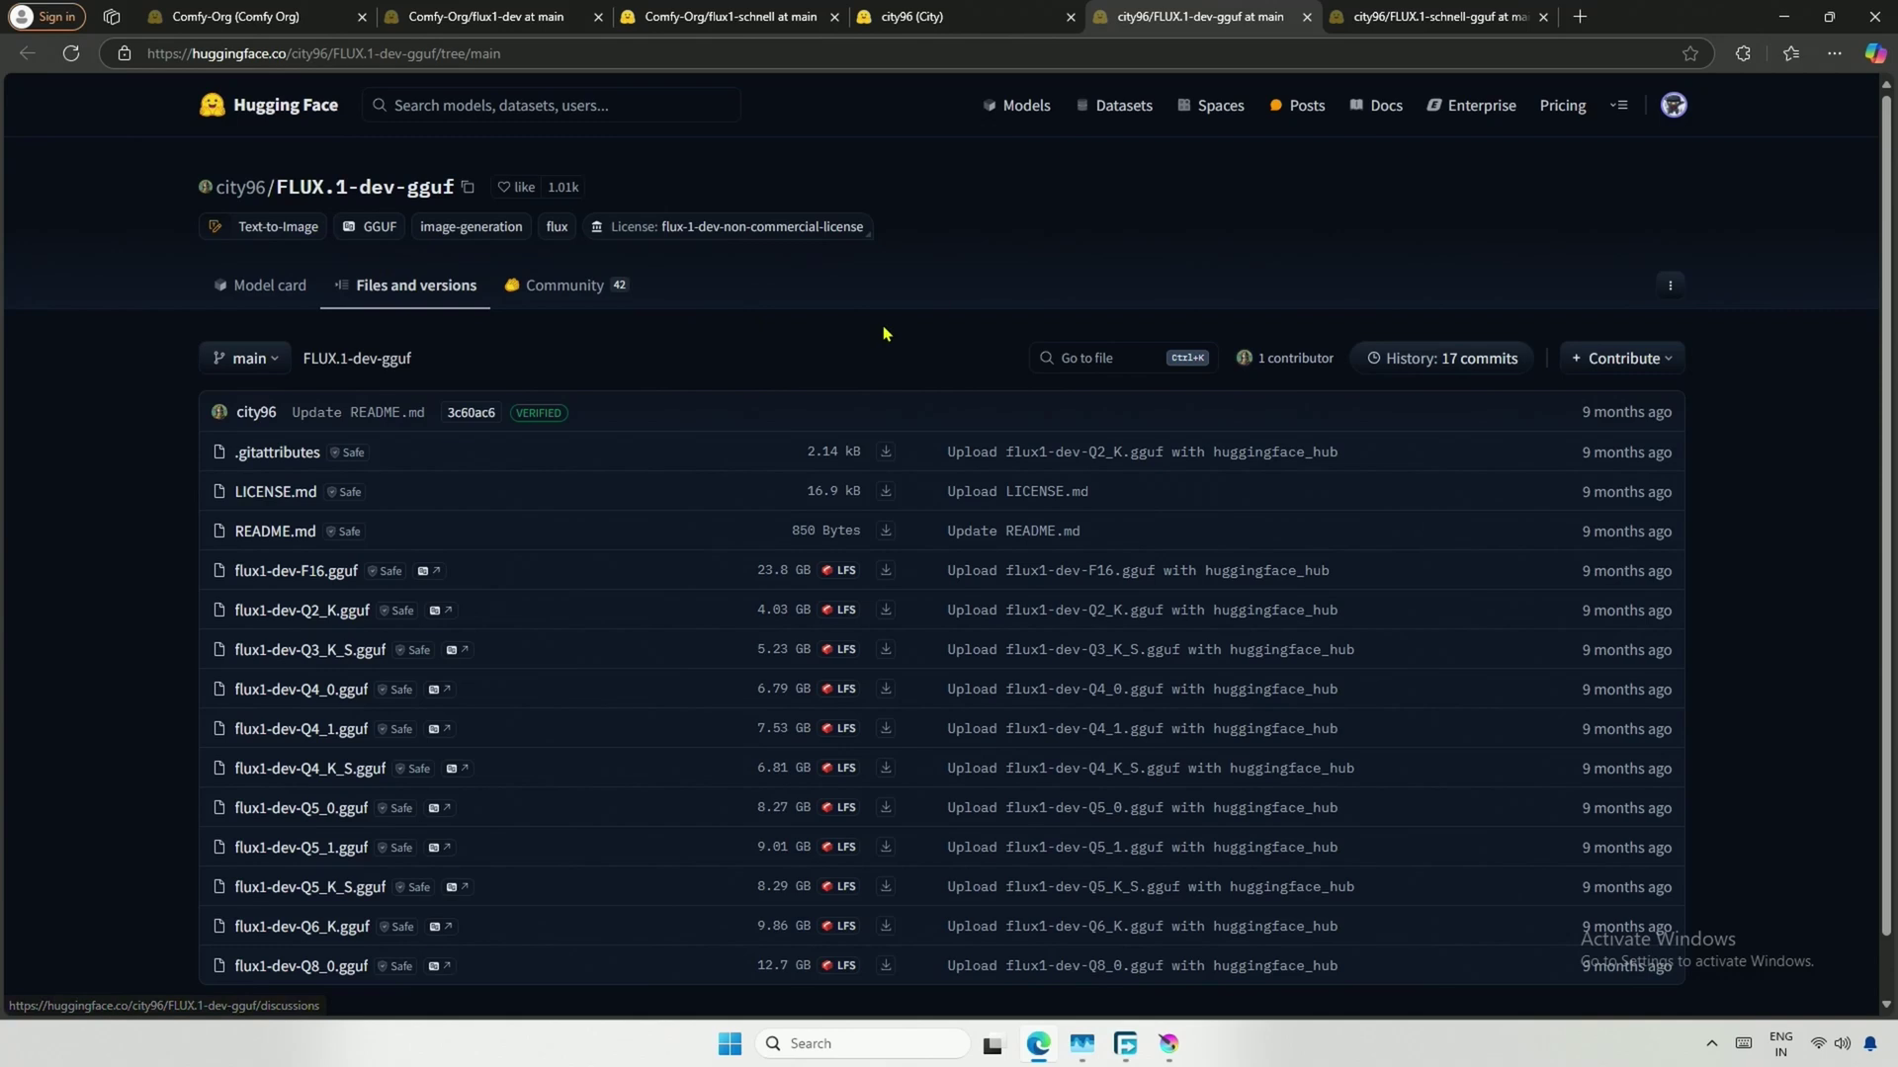
# Go to the FLUX.1-dev-gguf repository and highlight the quantized Q2_K–Q8_0 file rows
pyautogui.click(1434, 16)
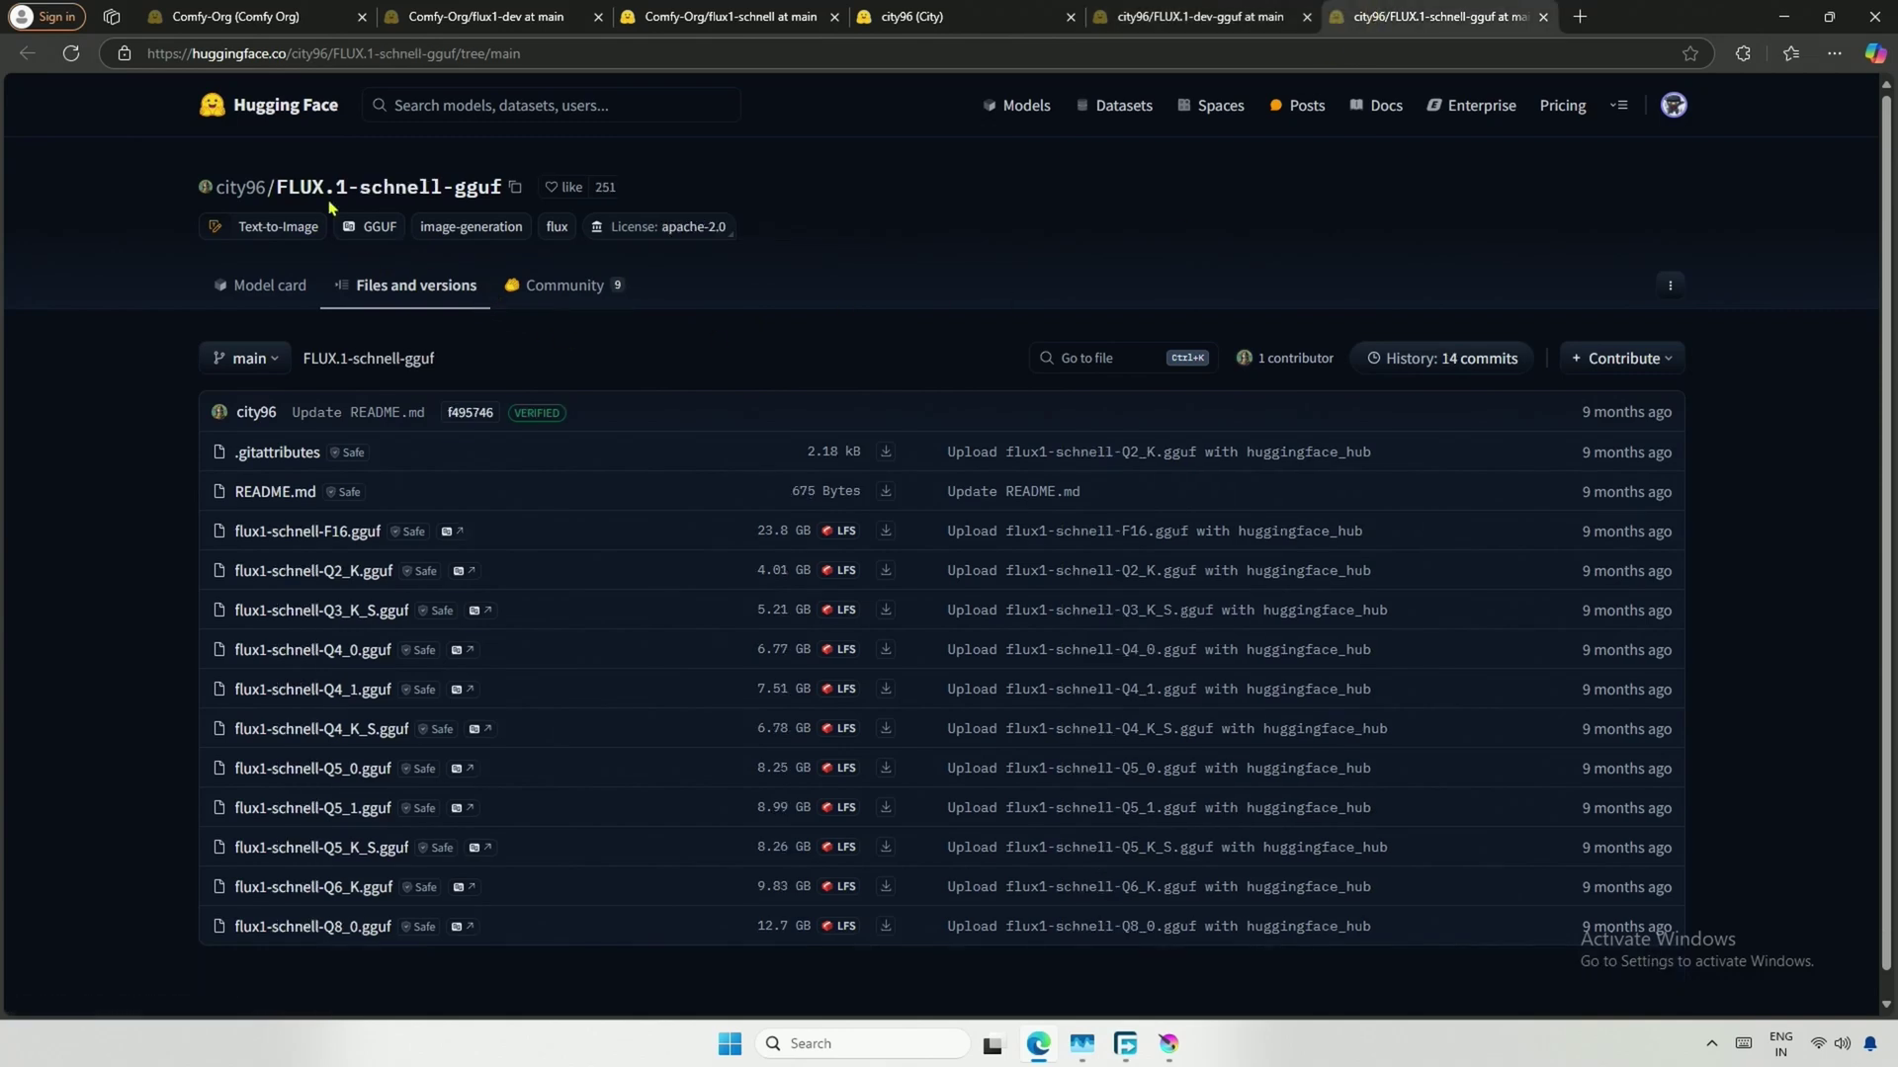
pyautogui.click(1204, 17)
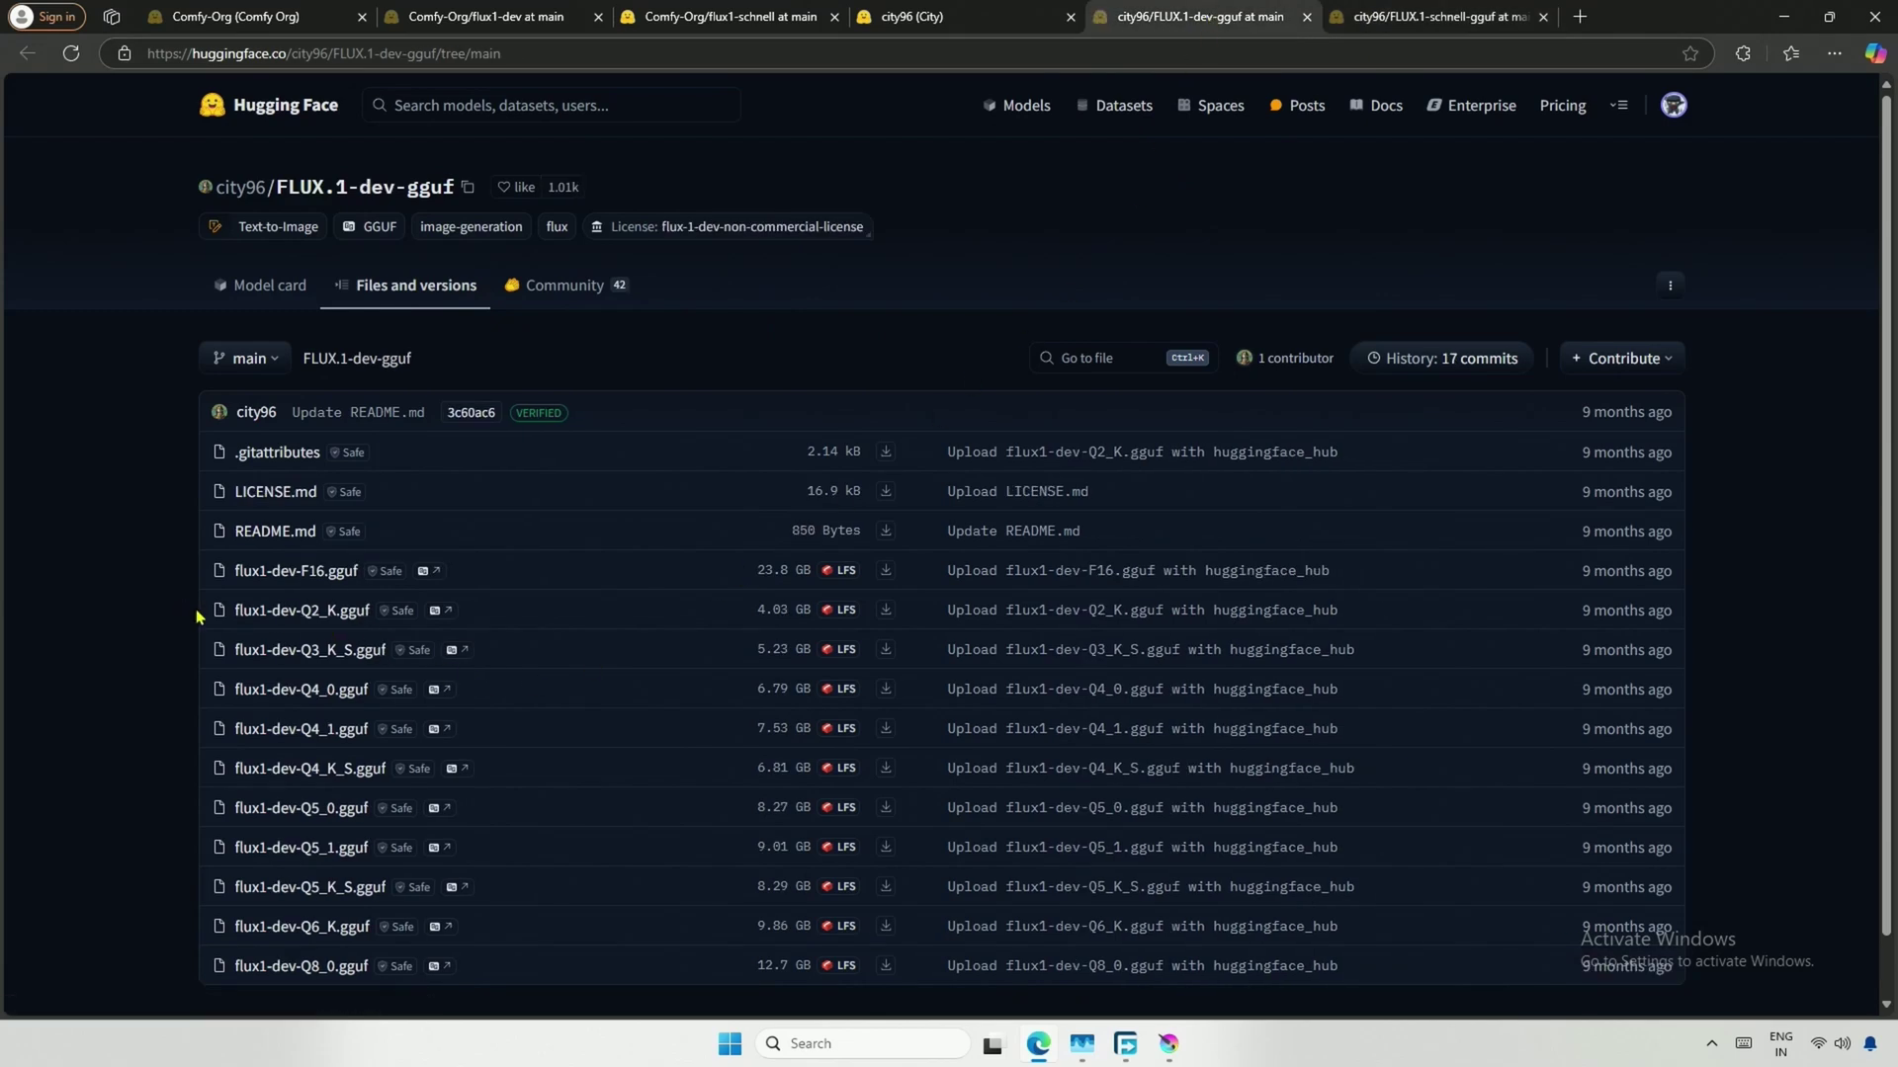
pyautogui.moveTo(203, 613); pyautogui.dragTo(925, 908)
pyautogui.scroll(-1, 553, 771)
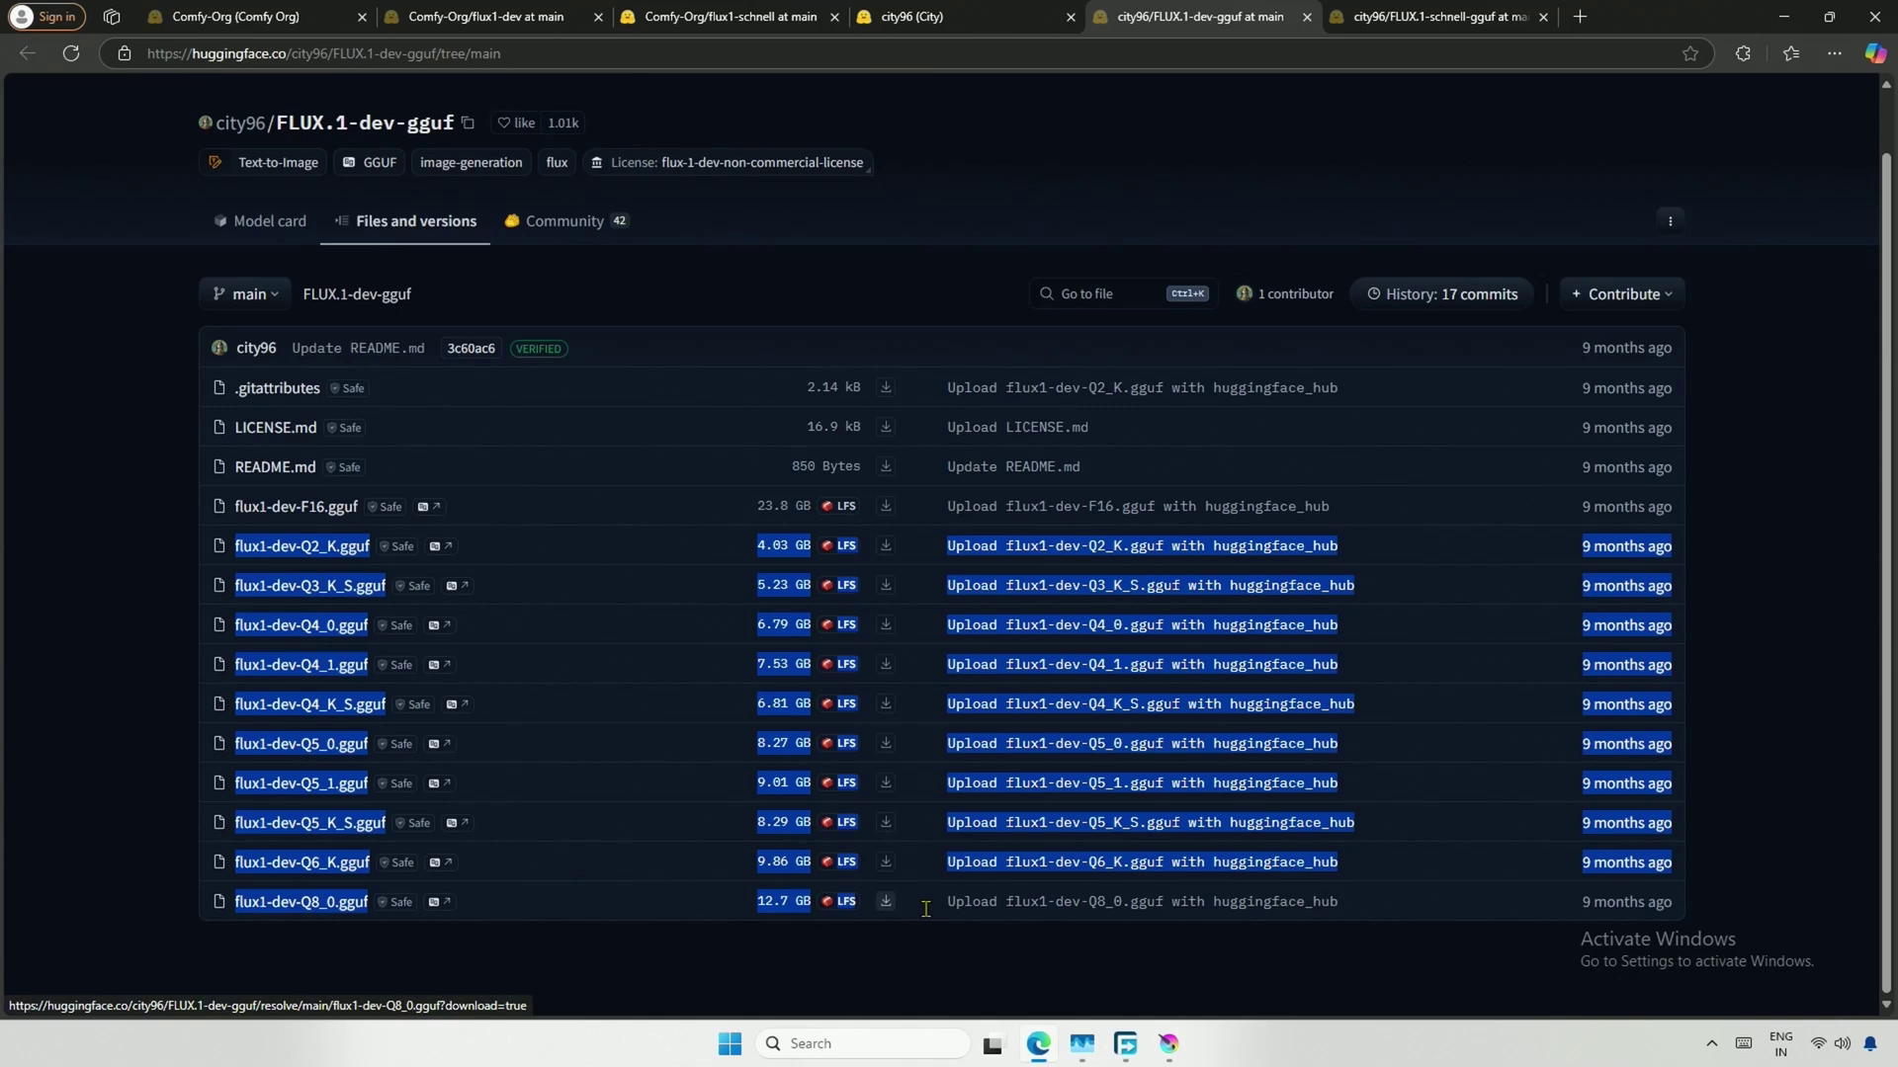
# Download flux1-dev-Q3_K_S.gguf into ComfyUI\ComfyUI\models\diffusion_models
pyautogui.click(925, 908)
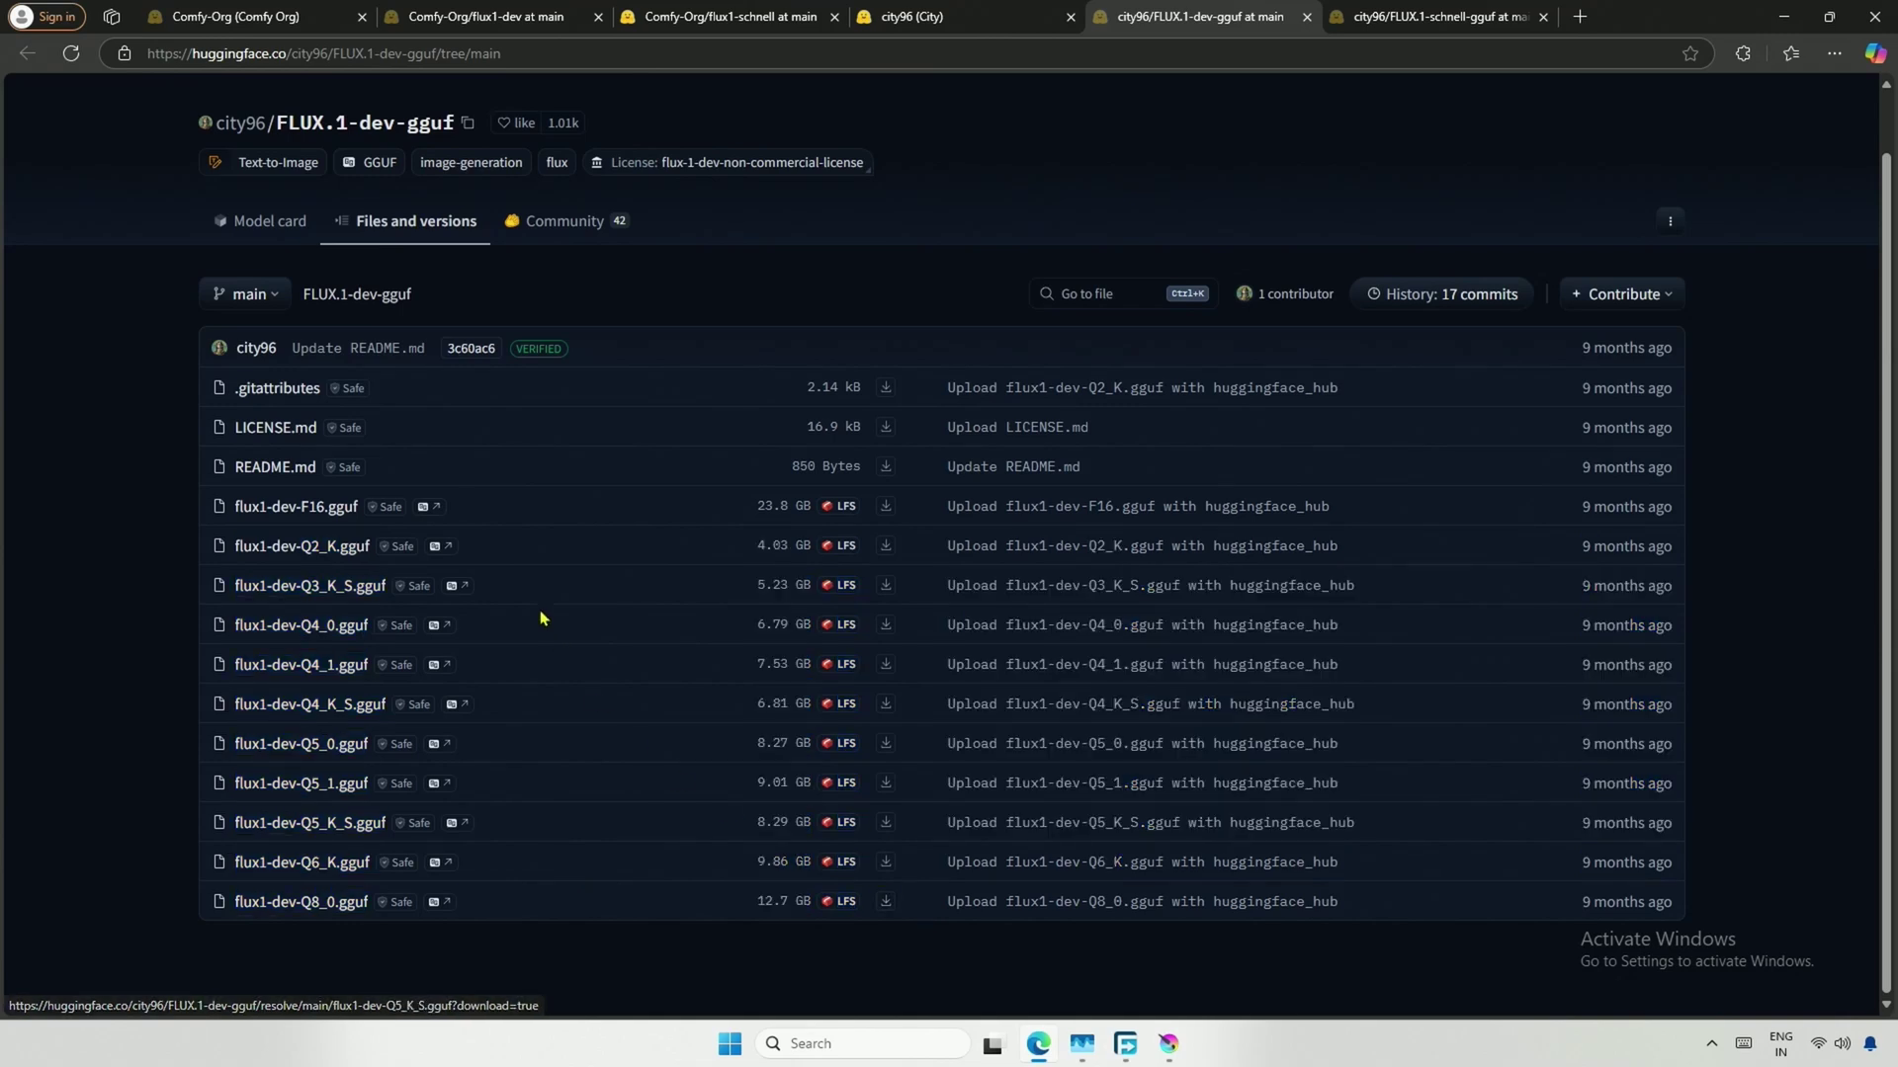
pyautogui.click(886, 586)
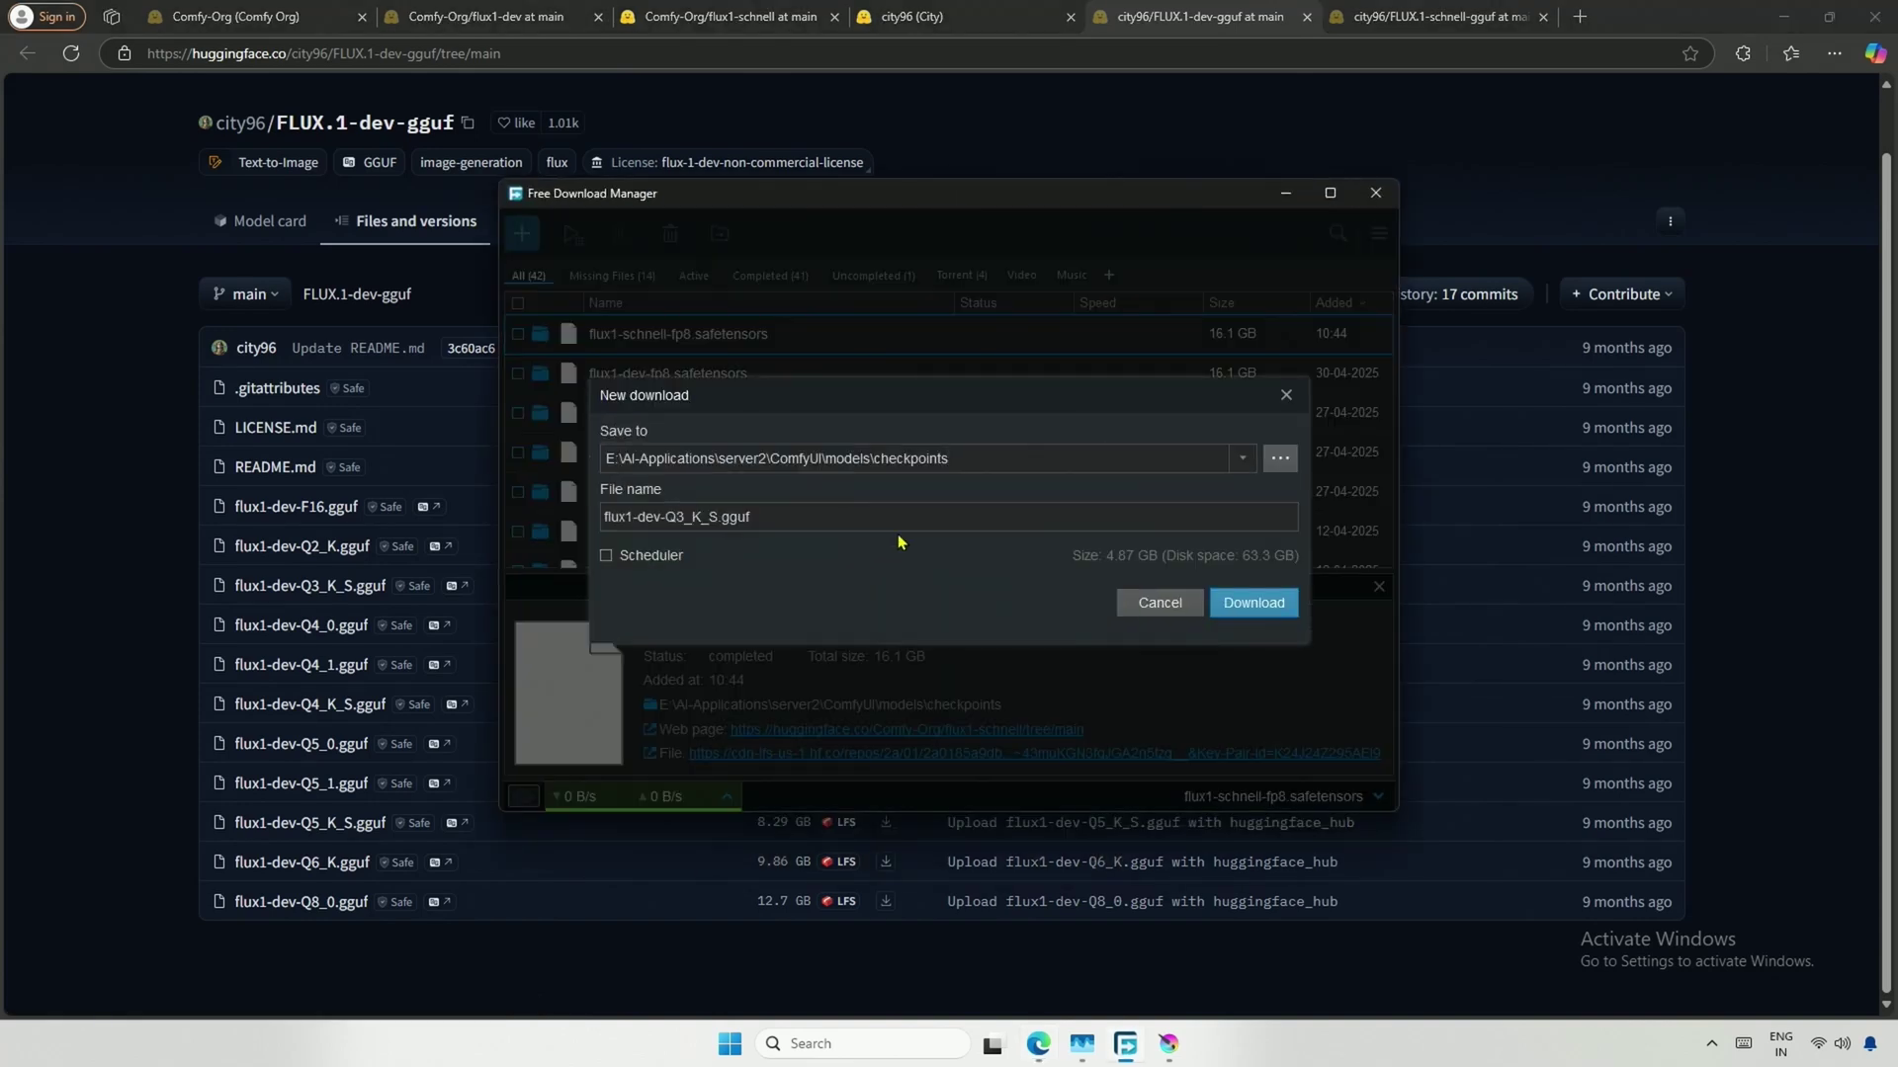
pyautogui.click(1280, 460)
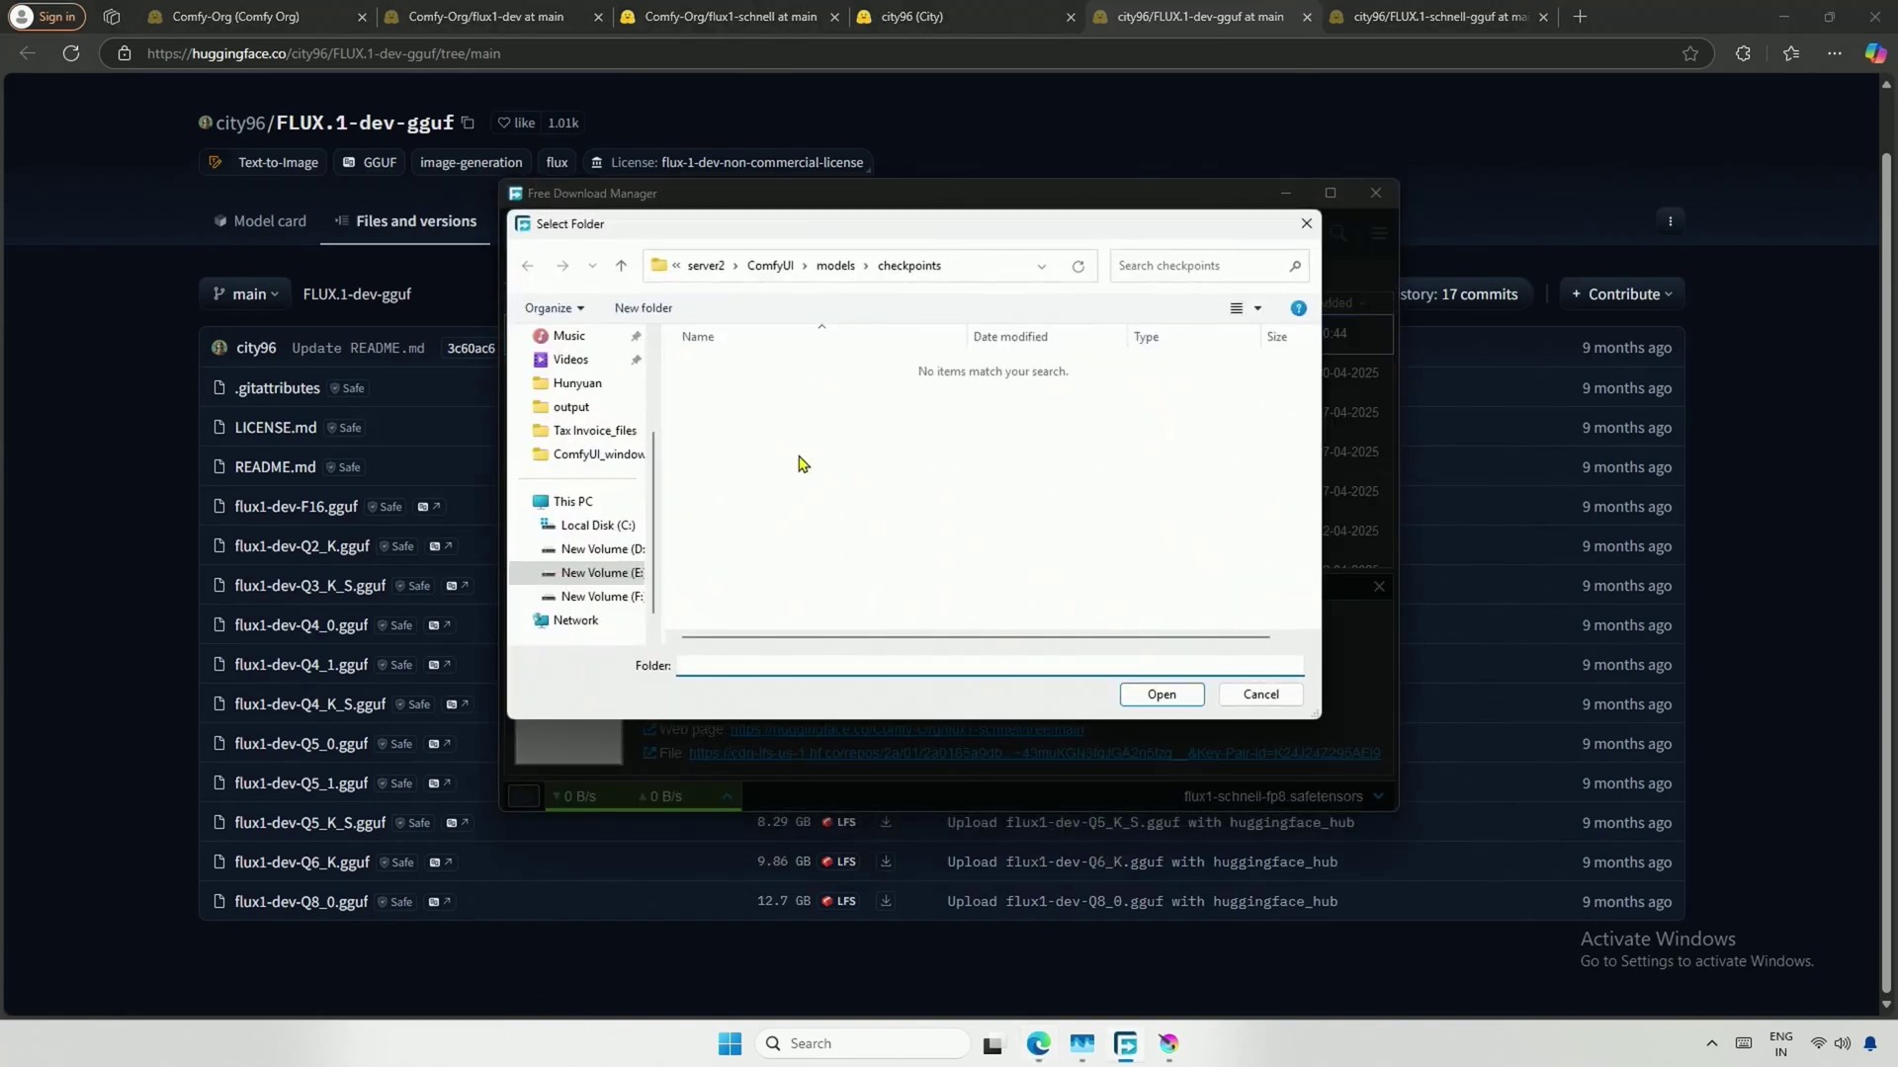
pyautogui.click(719, 269)
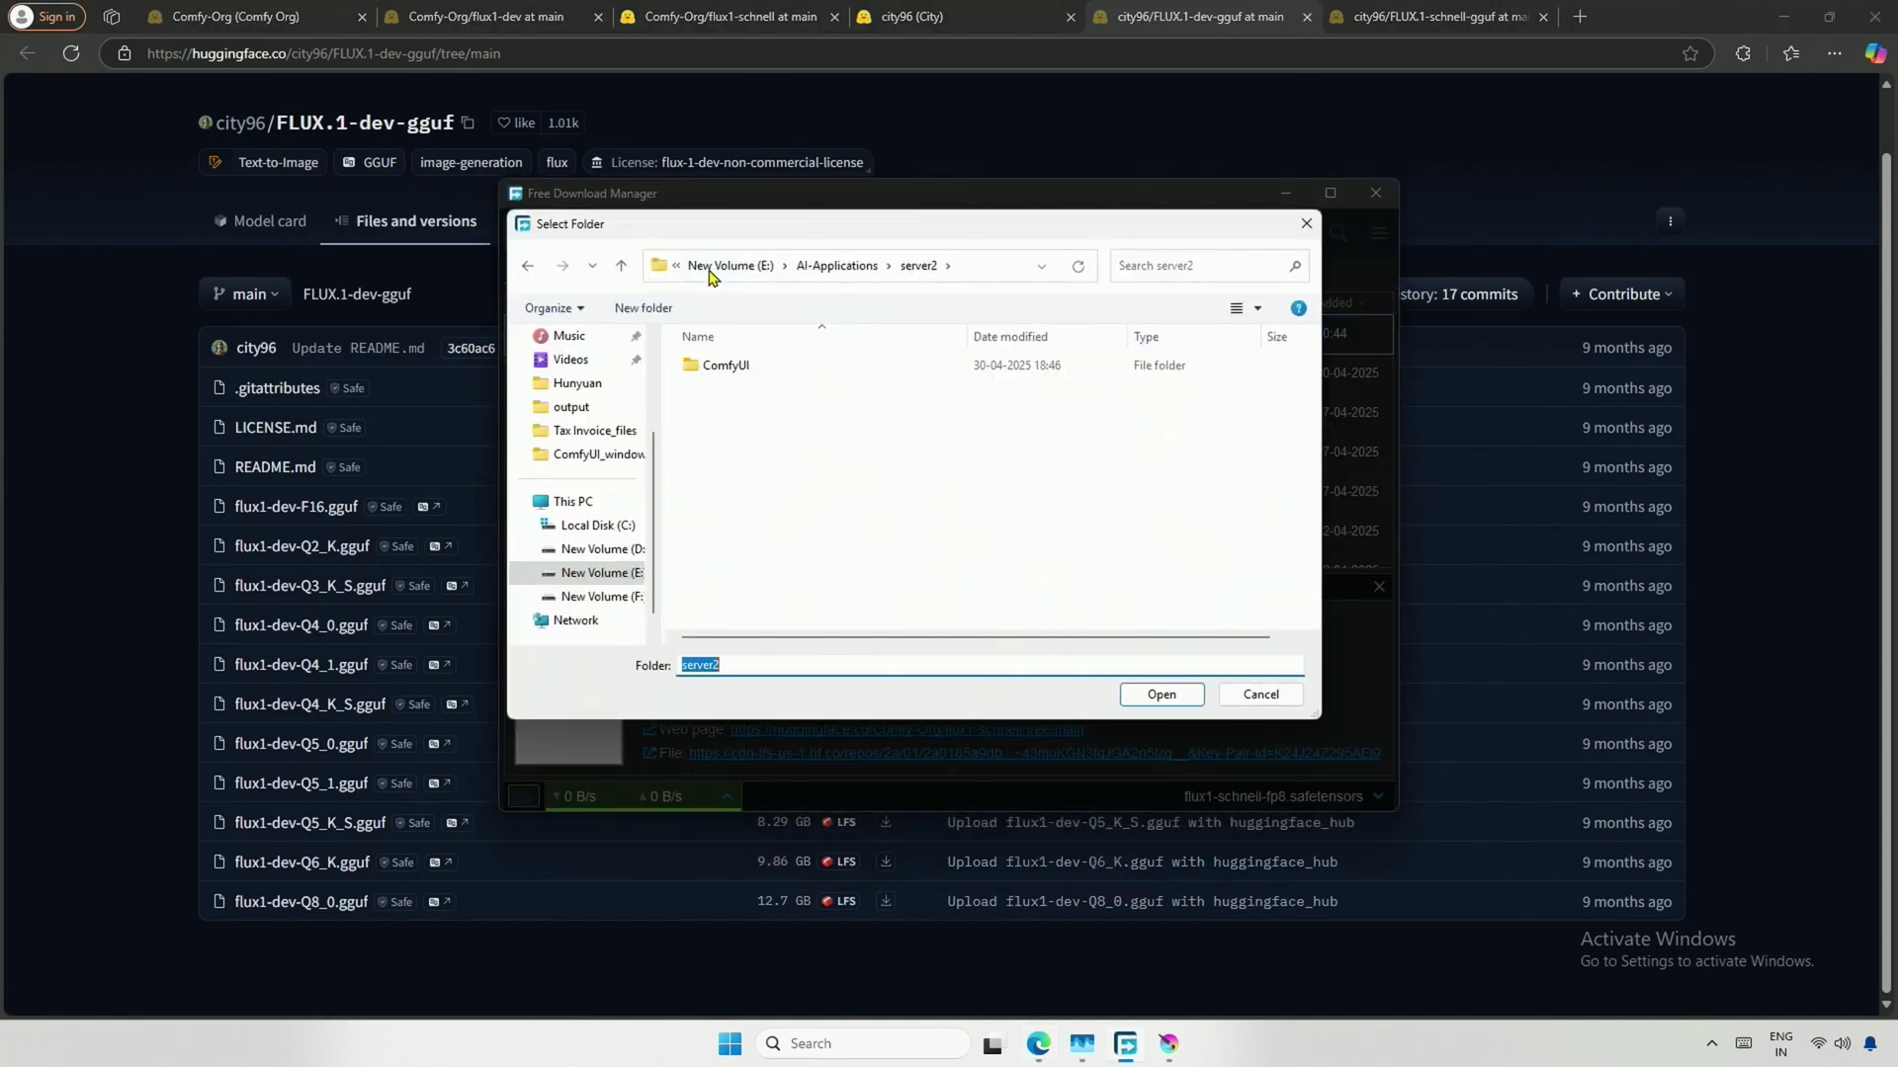
pyautogui.click(819, 264)
pyautogui.doubleClick(721, 386)
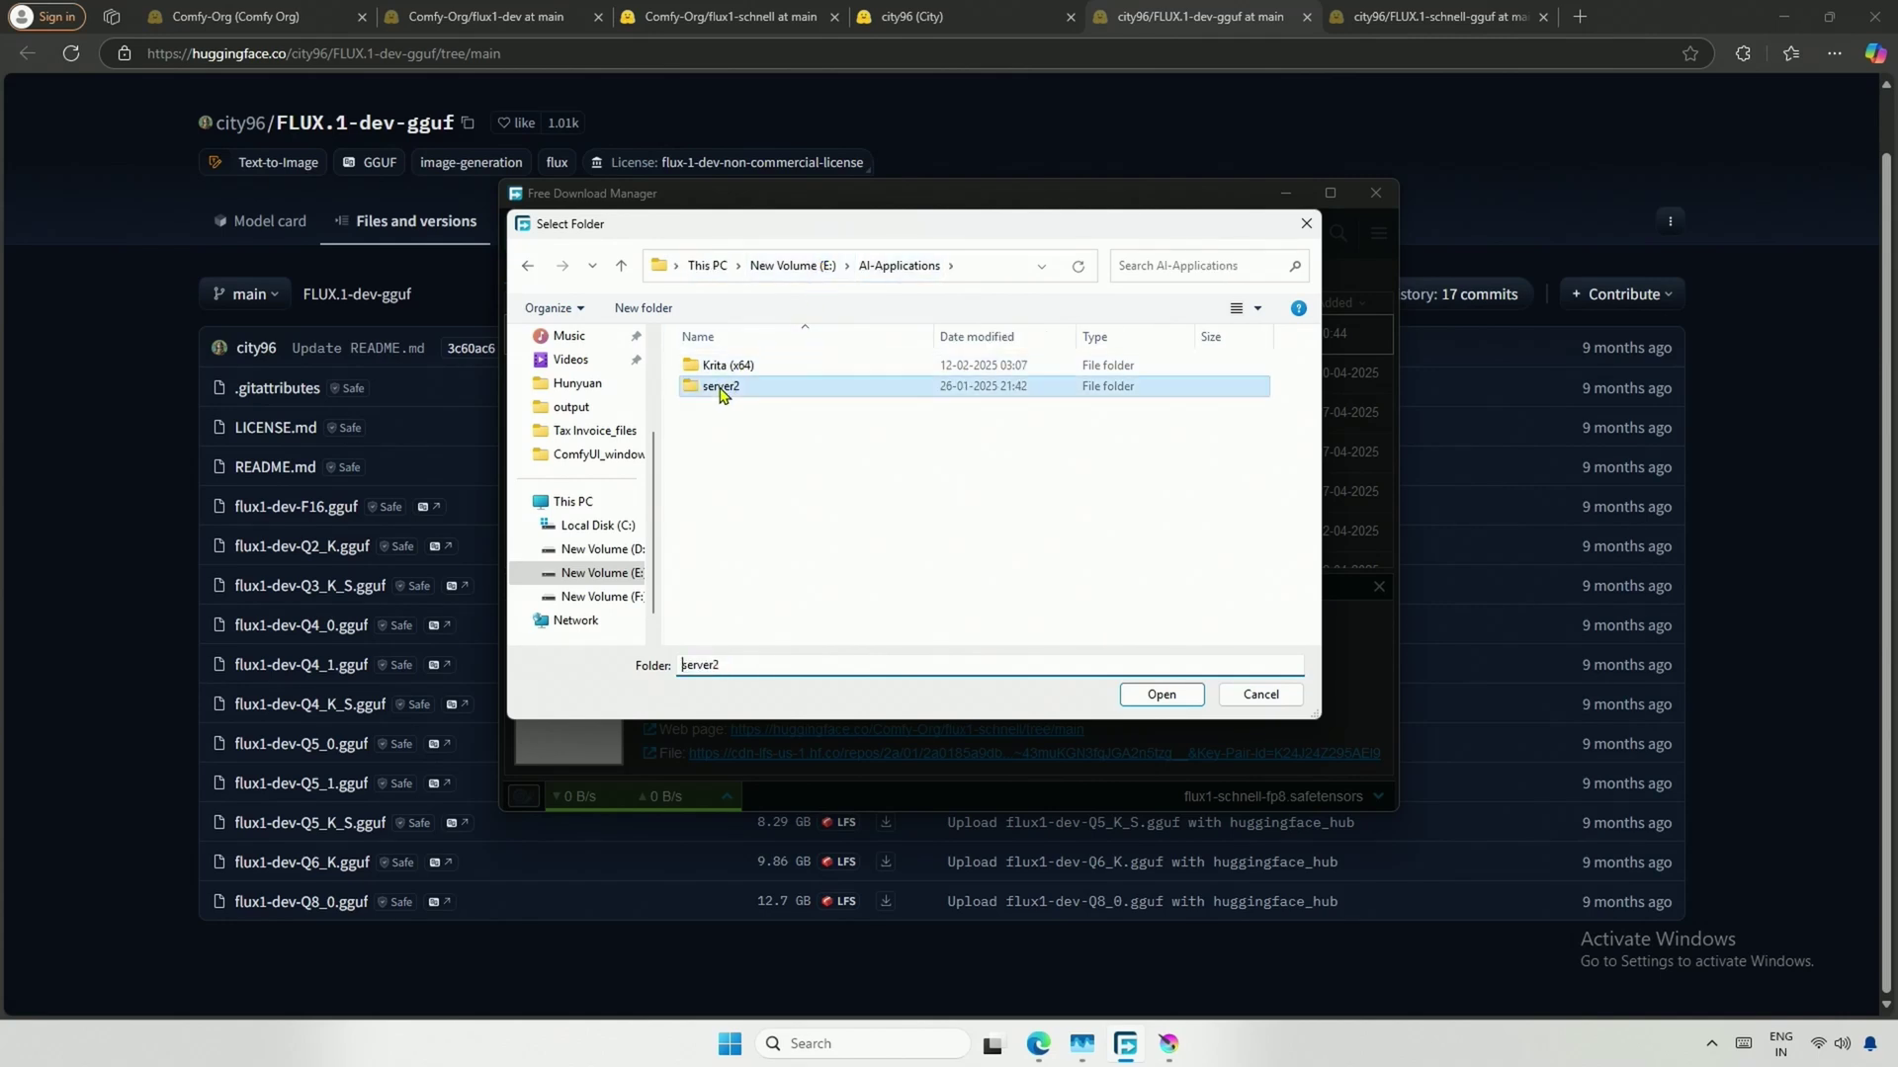
pyautogui.doubleClick(720, 366)
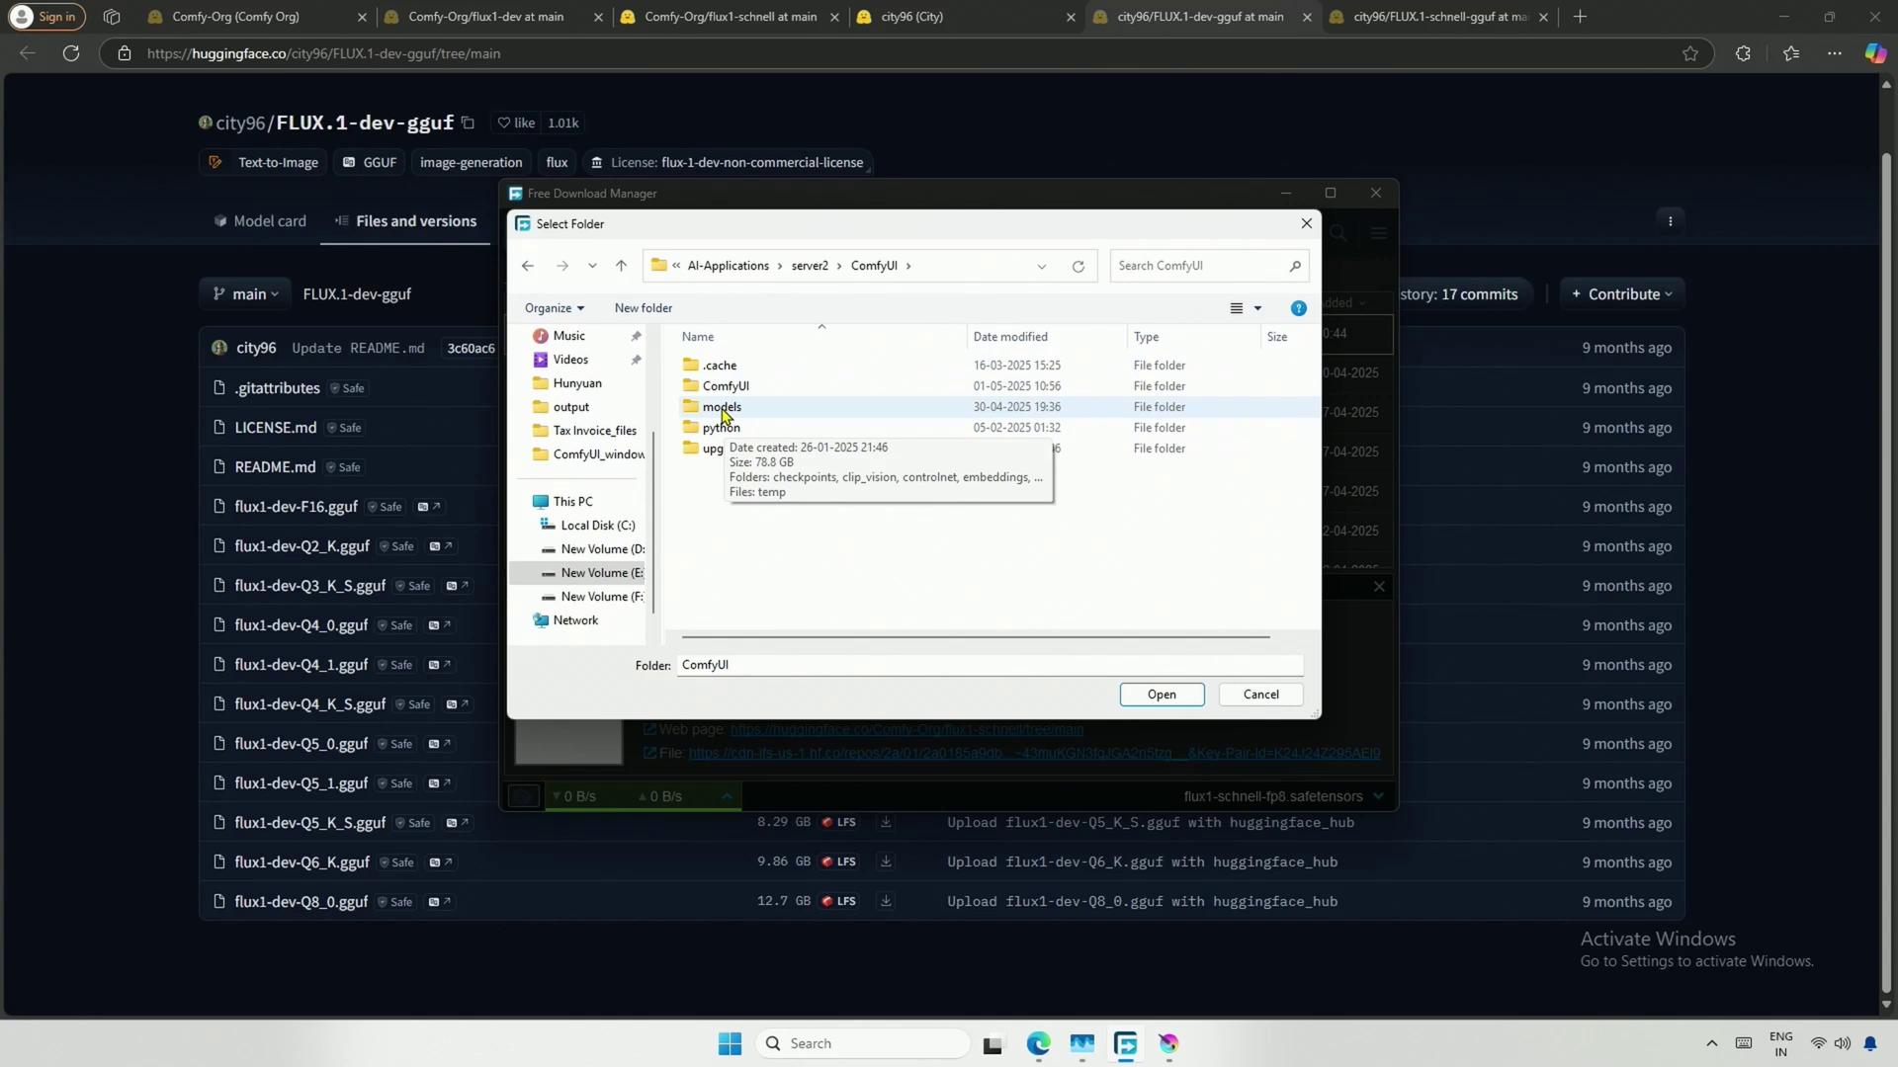
pyautogui.doubleClick(717, 389)
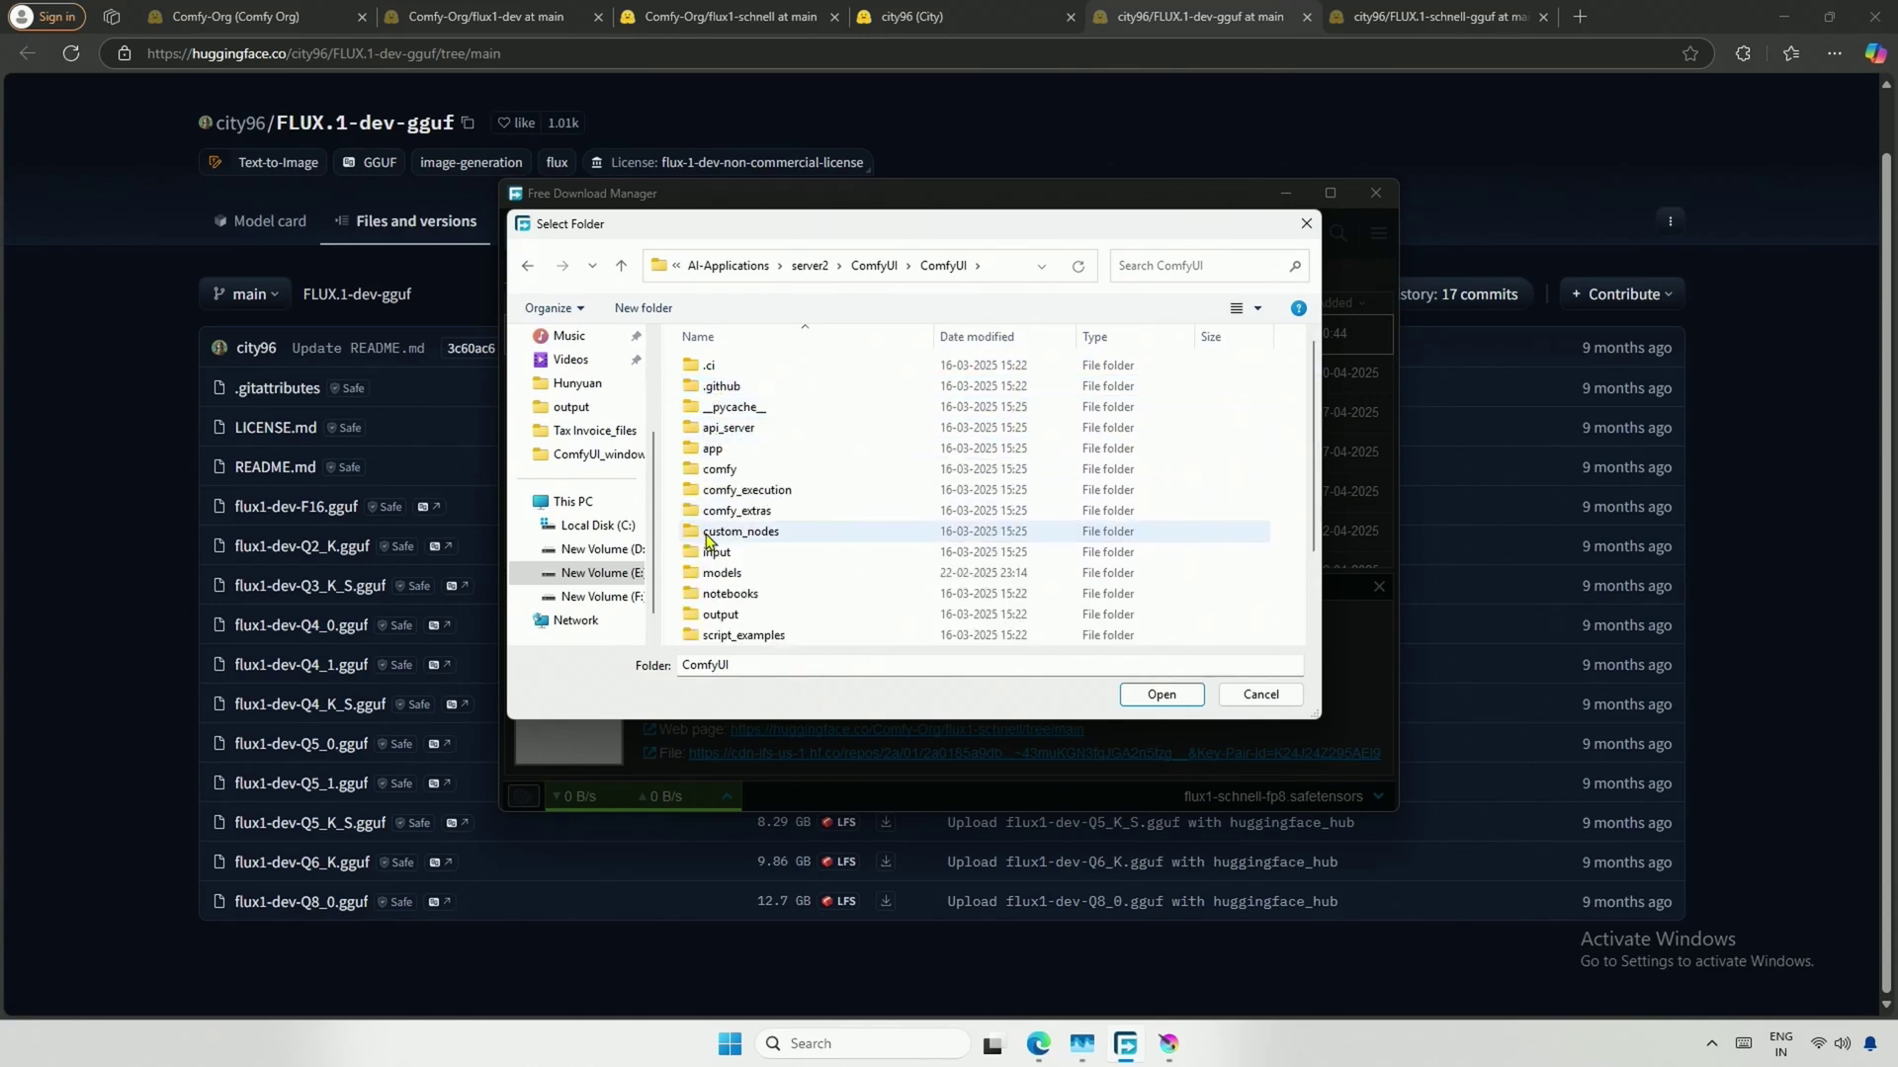
pyautogui.doubleClick(720, 573)
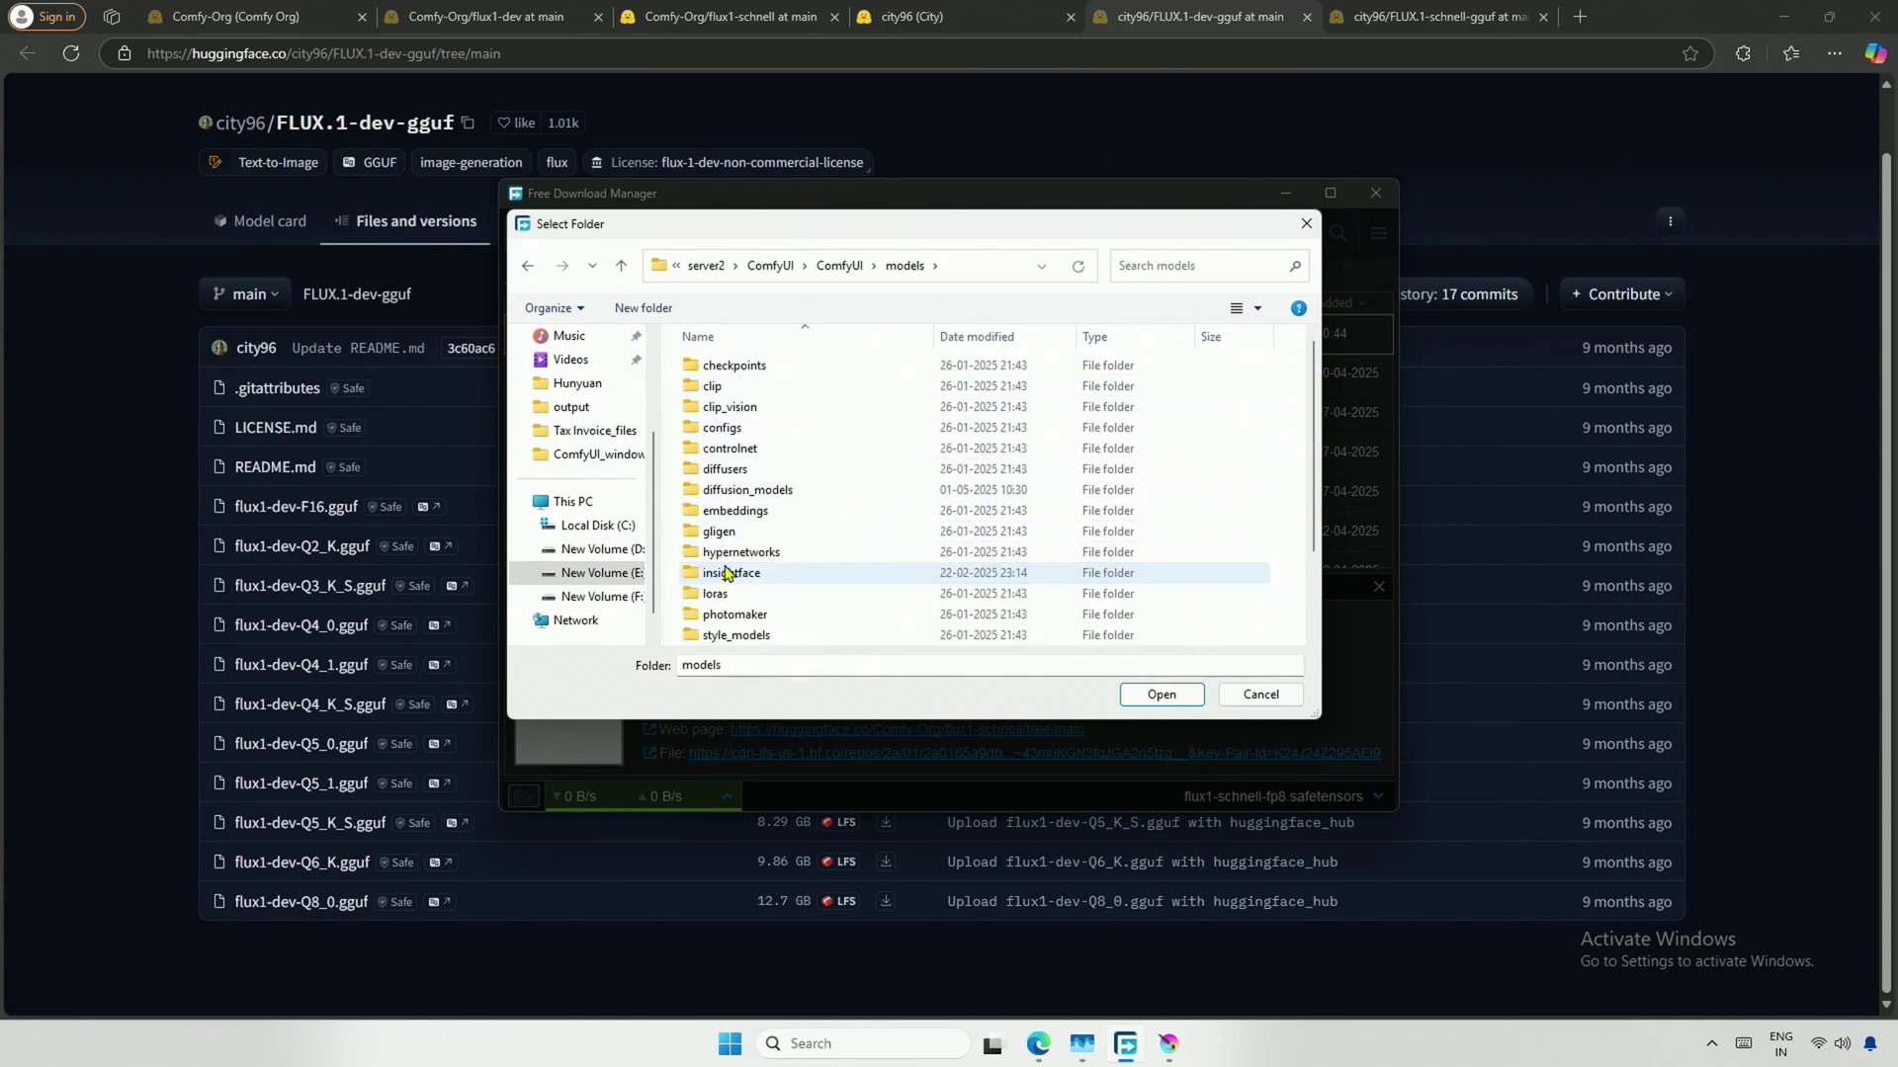
pyautogui.doubleClick(734, 494)
pyautogui.click(1151, 695)
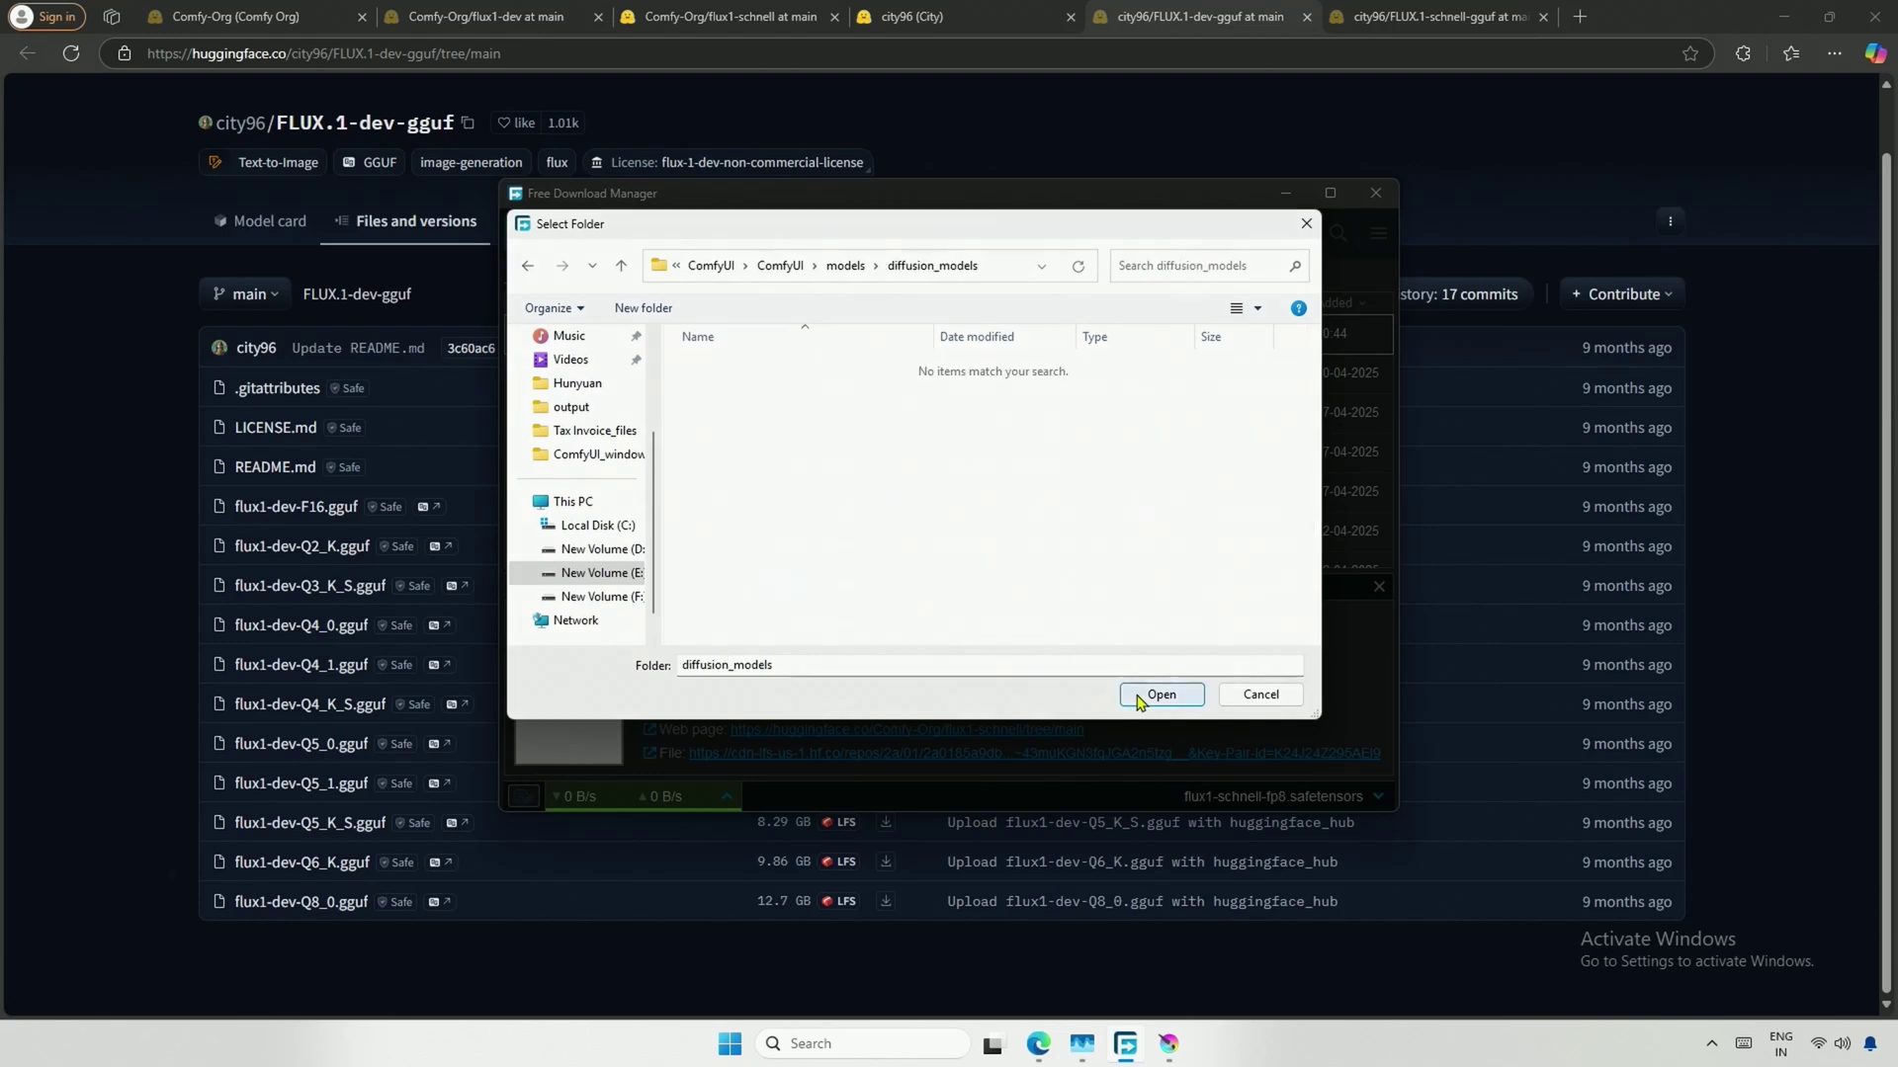
# Queue flux1-dev-Q6_K.gguf and the flux1-schnell GGUF files into the same folder
pyautogui.moveTo(230, 862); pyautogui.dragTo(375, 863)
pyautogui.moveTo(766, 855); pyautogui.dragTo(850, 860)
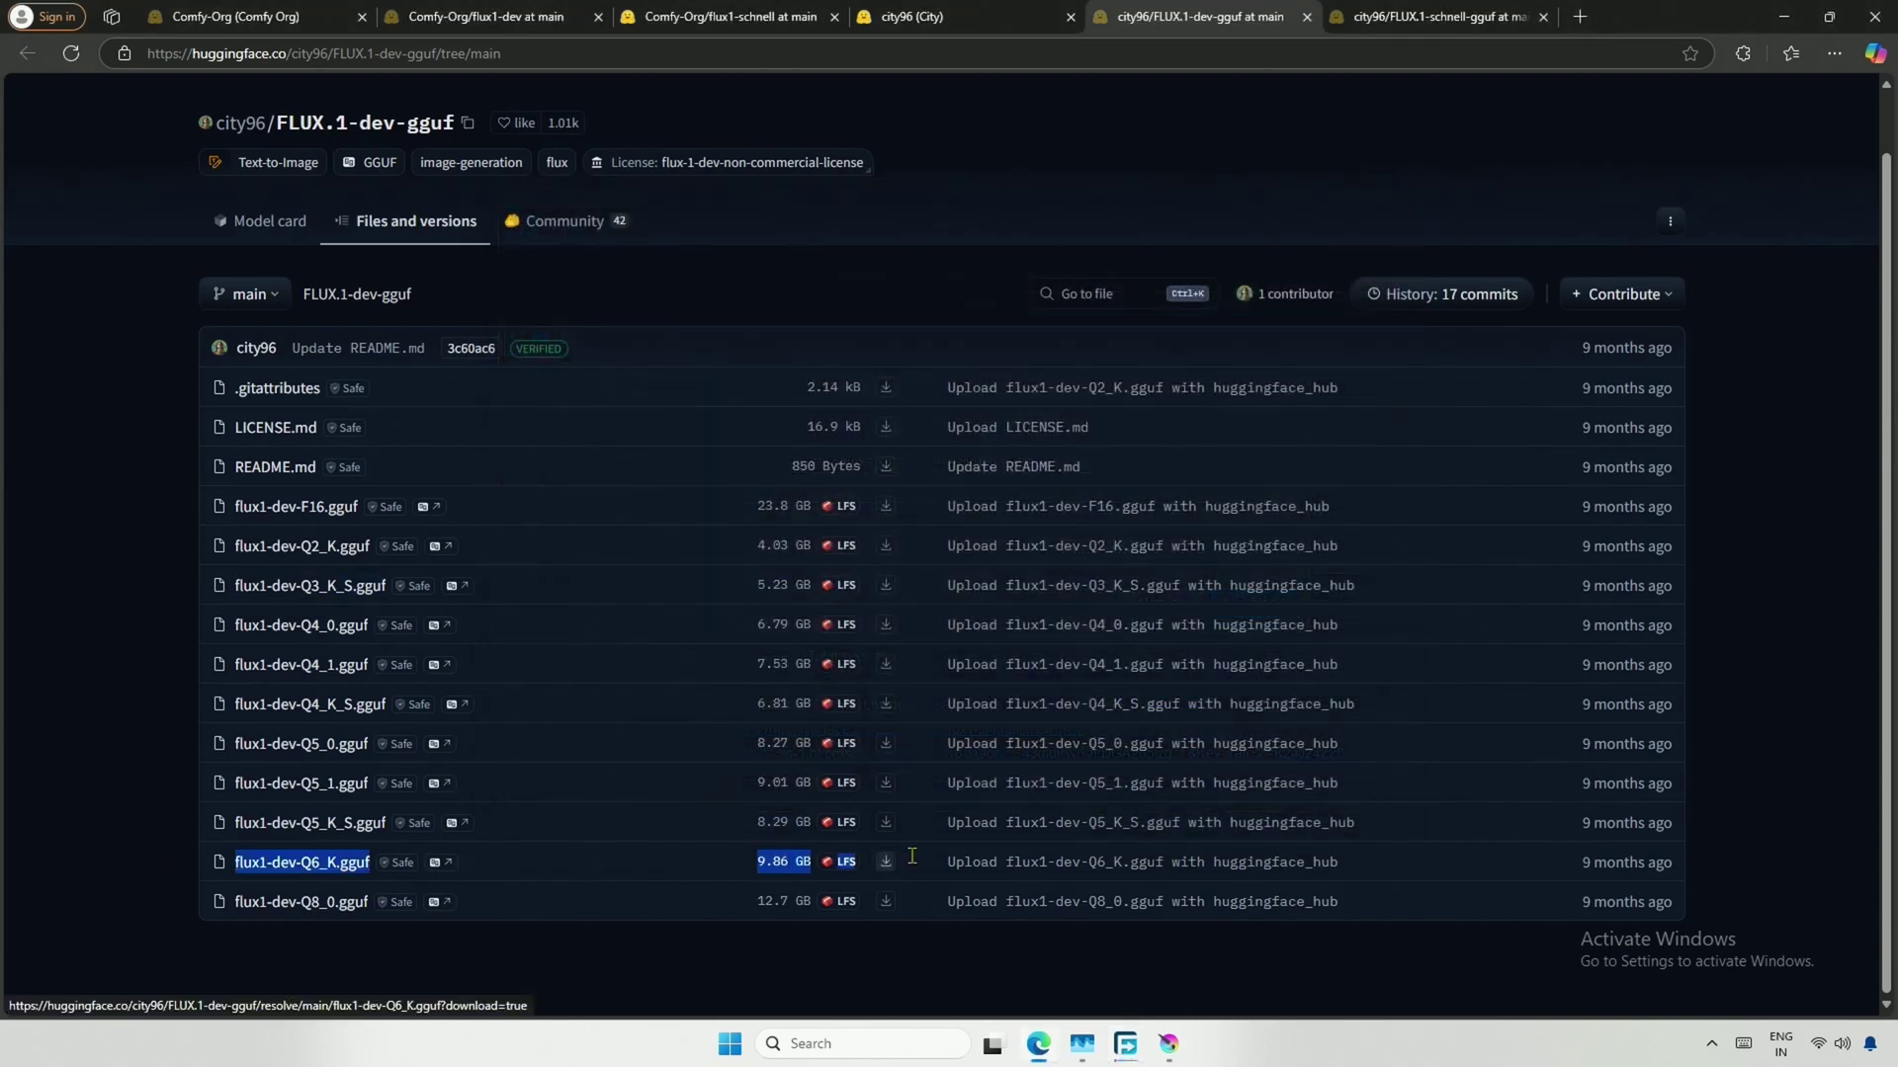
pyautogui.click(886, 867)
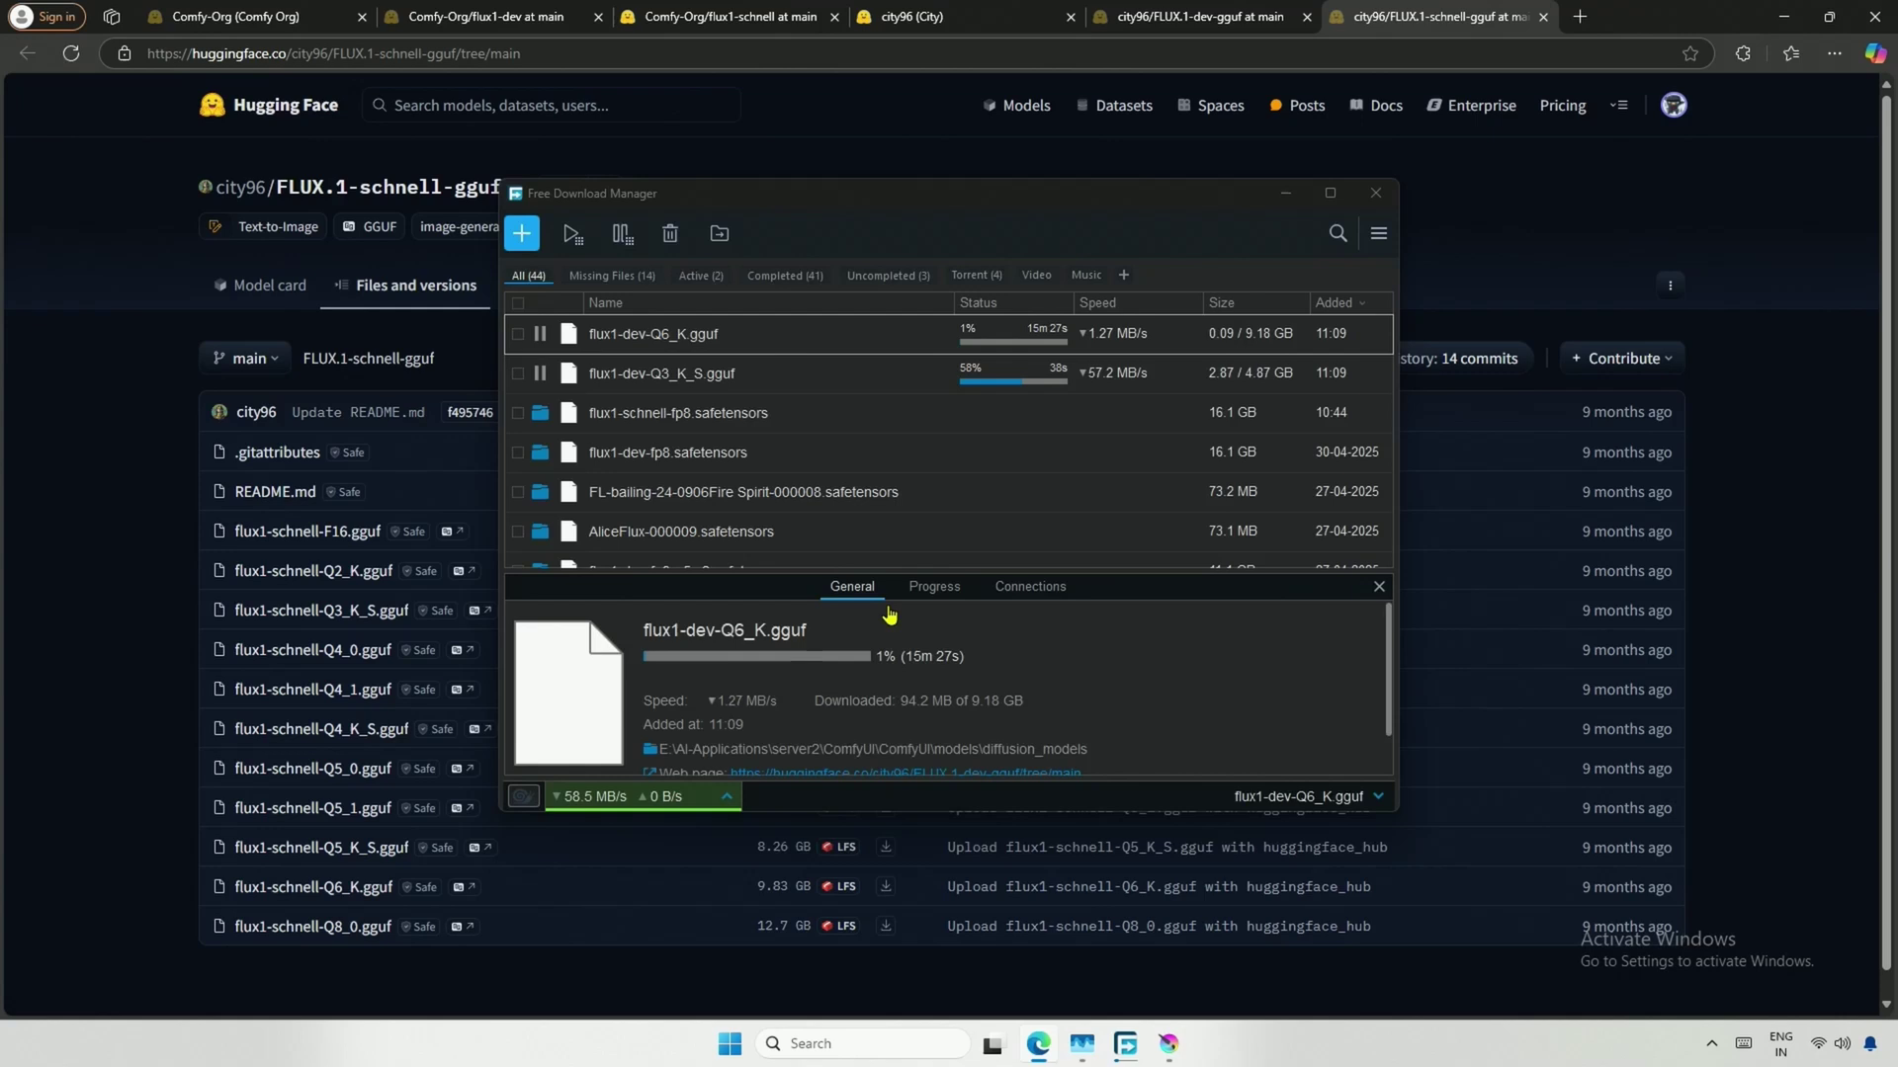
pyautogui.click(1253, 603)
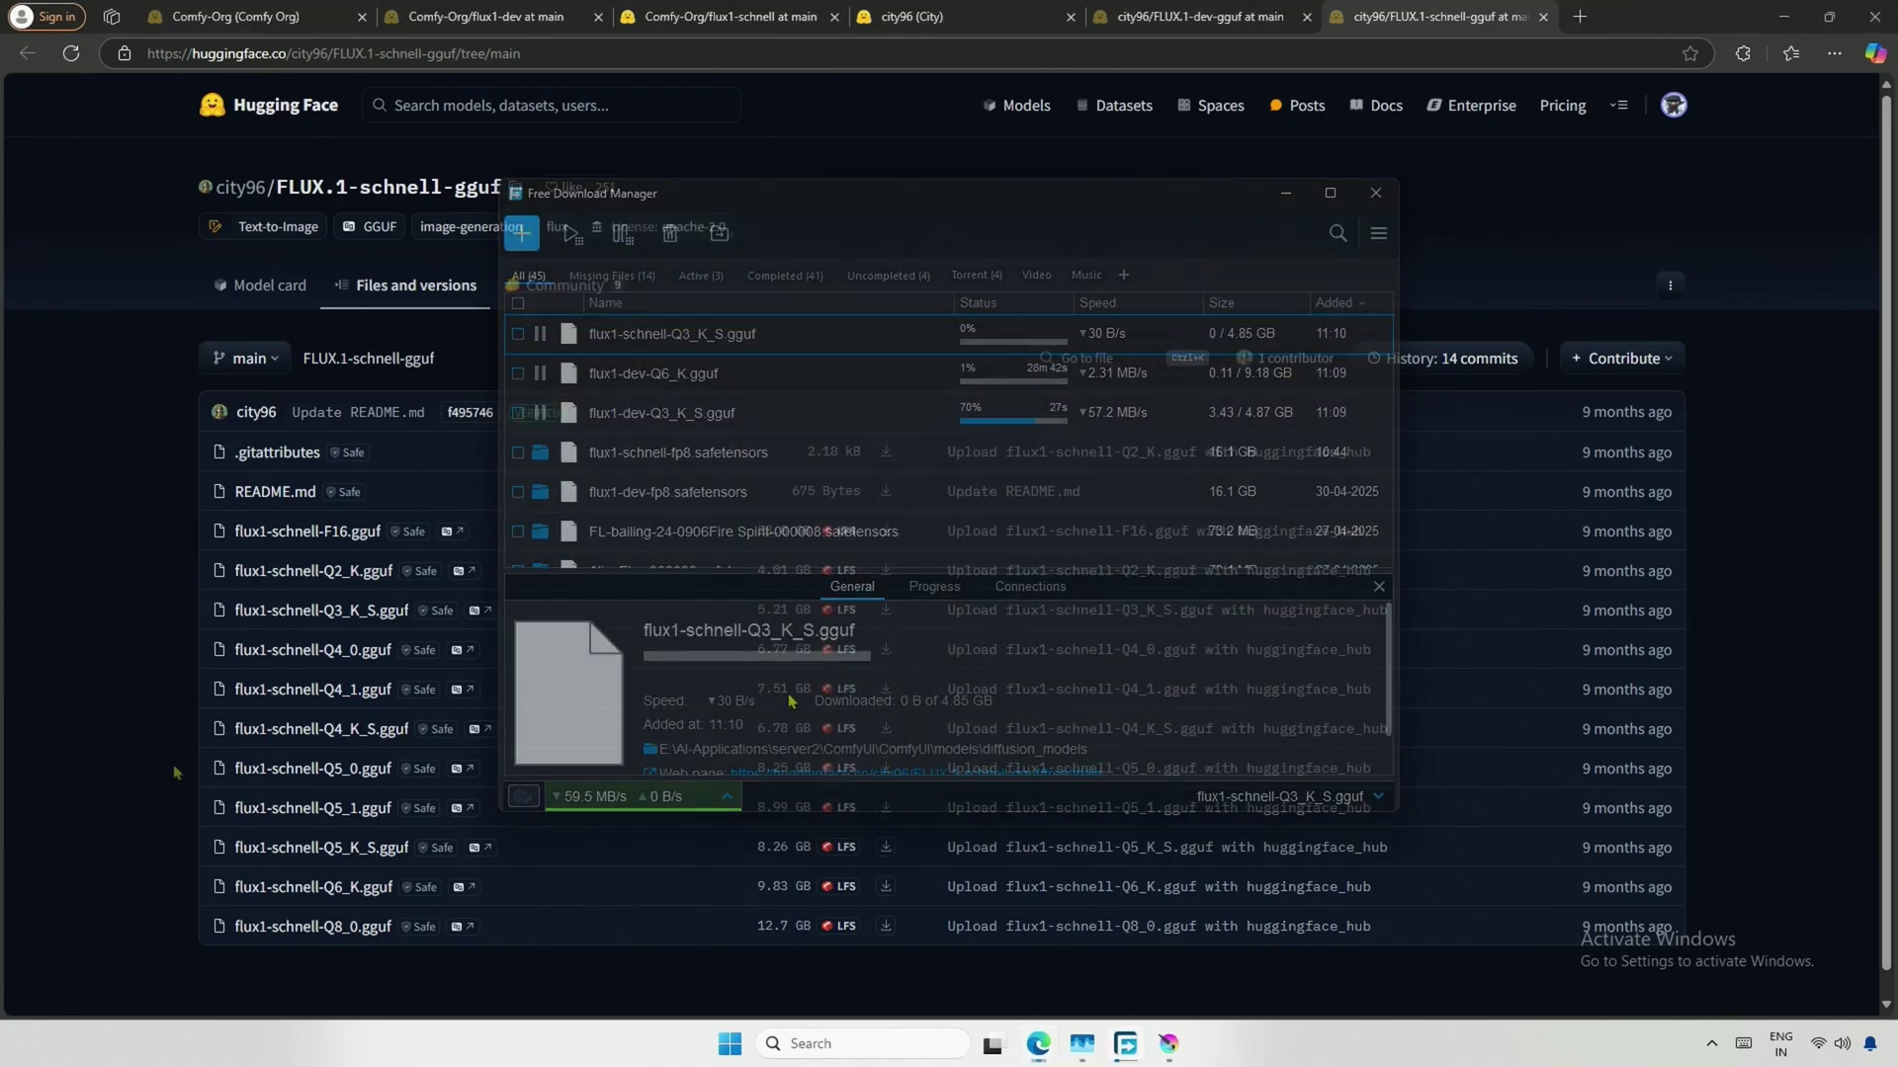
pyautogui.click(885, 888)
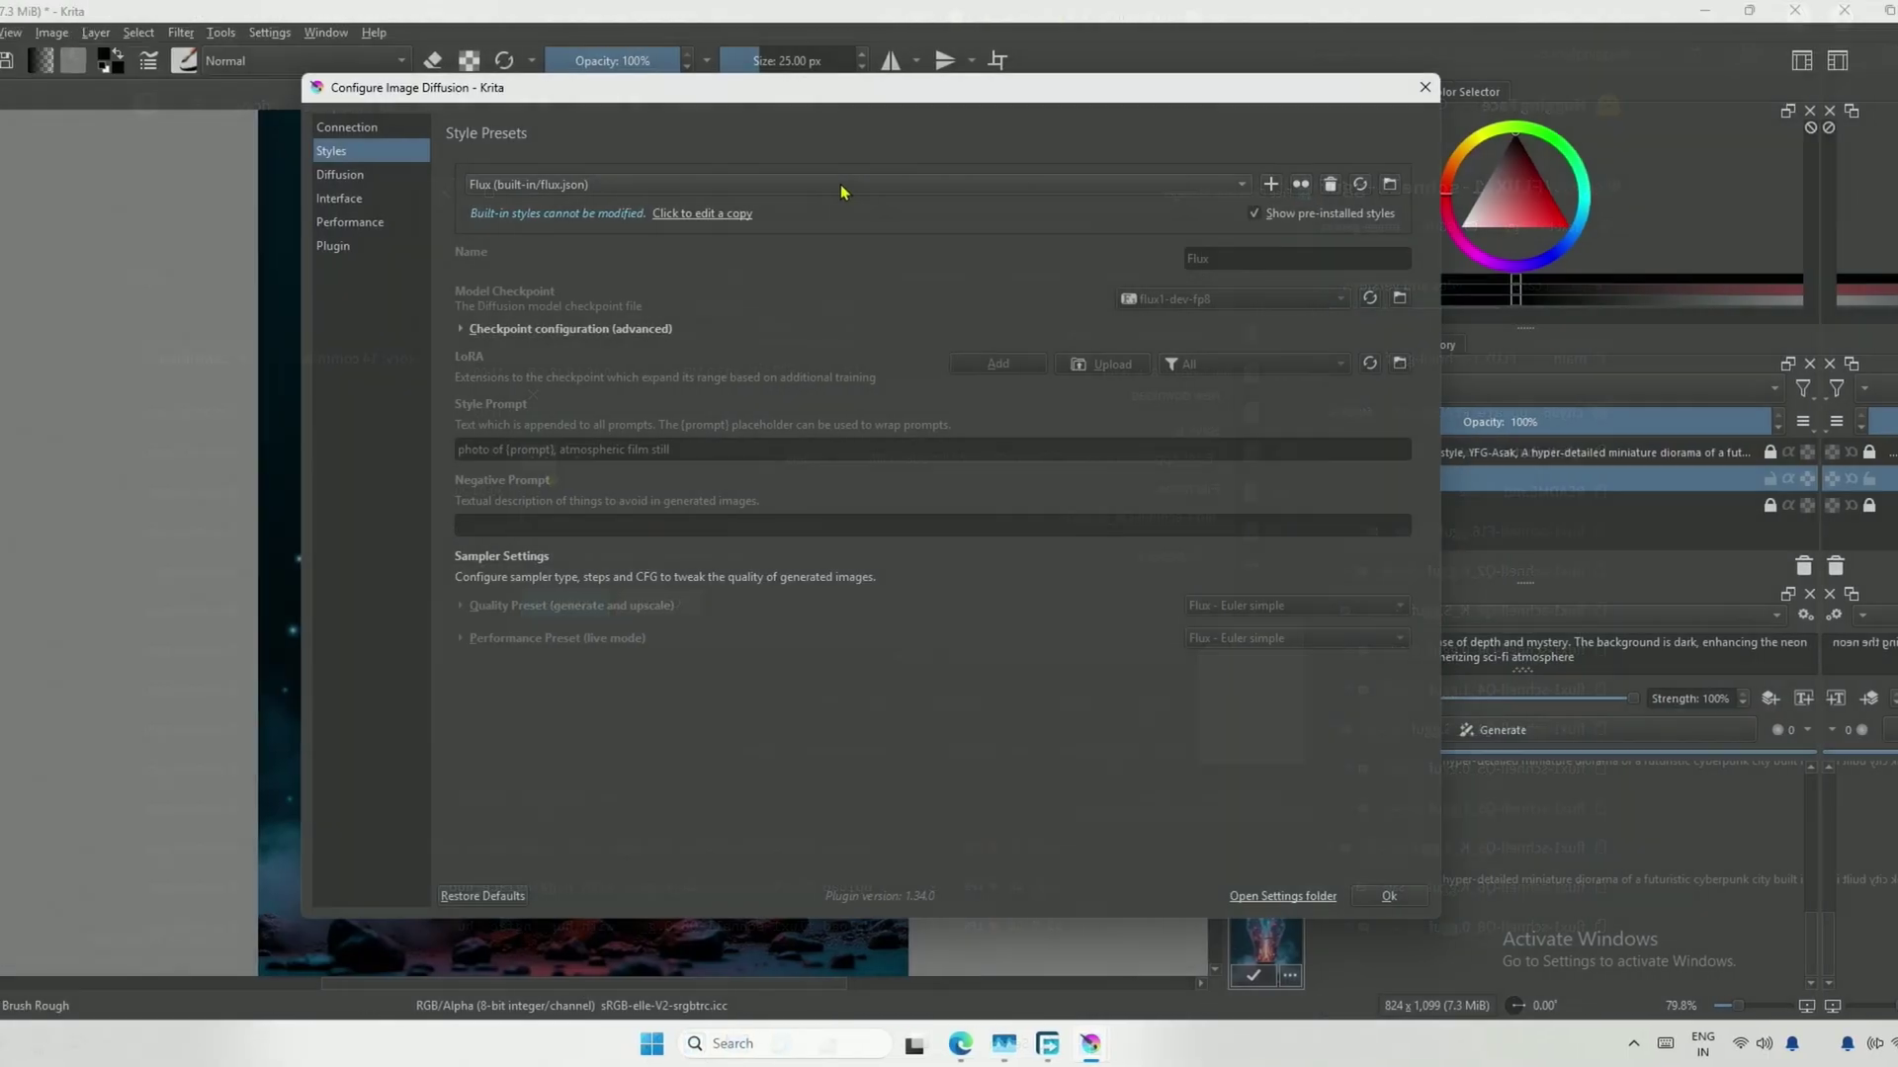
# Make an editable copy of the built-in Flux style using the flux1-dev-Q3_K_S.gguf checkpoint
pyautogui.click(830, 187)
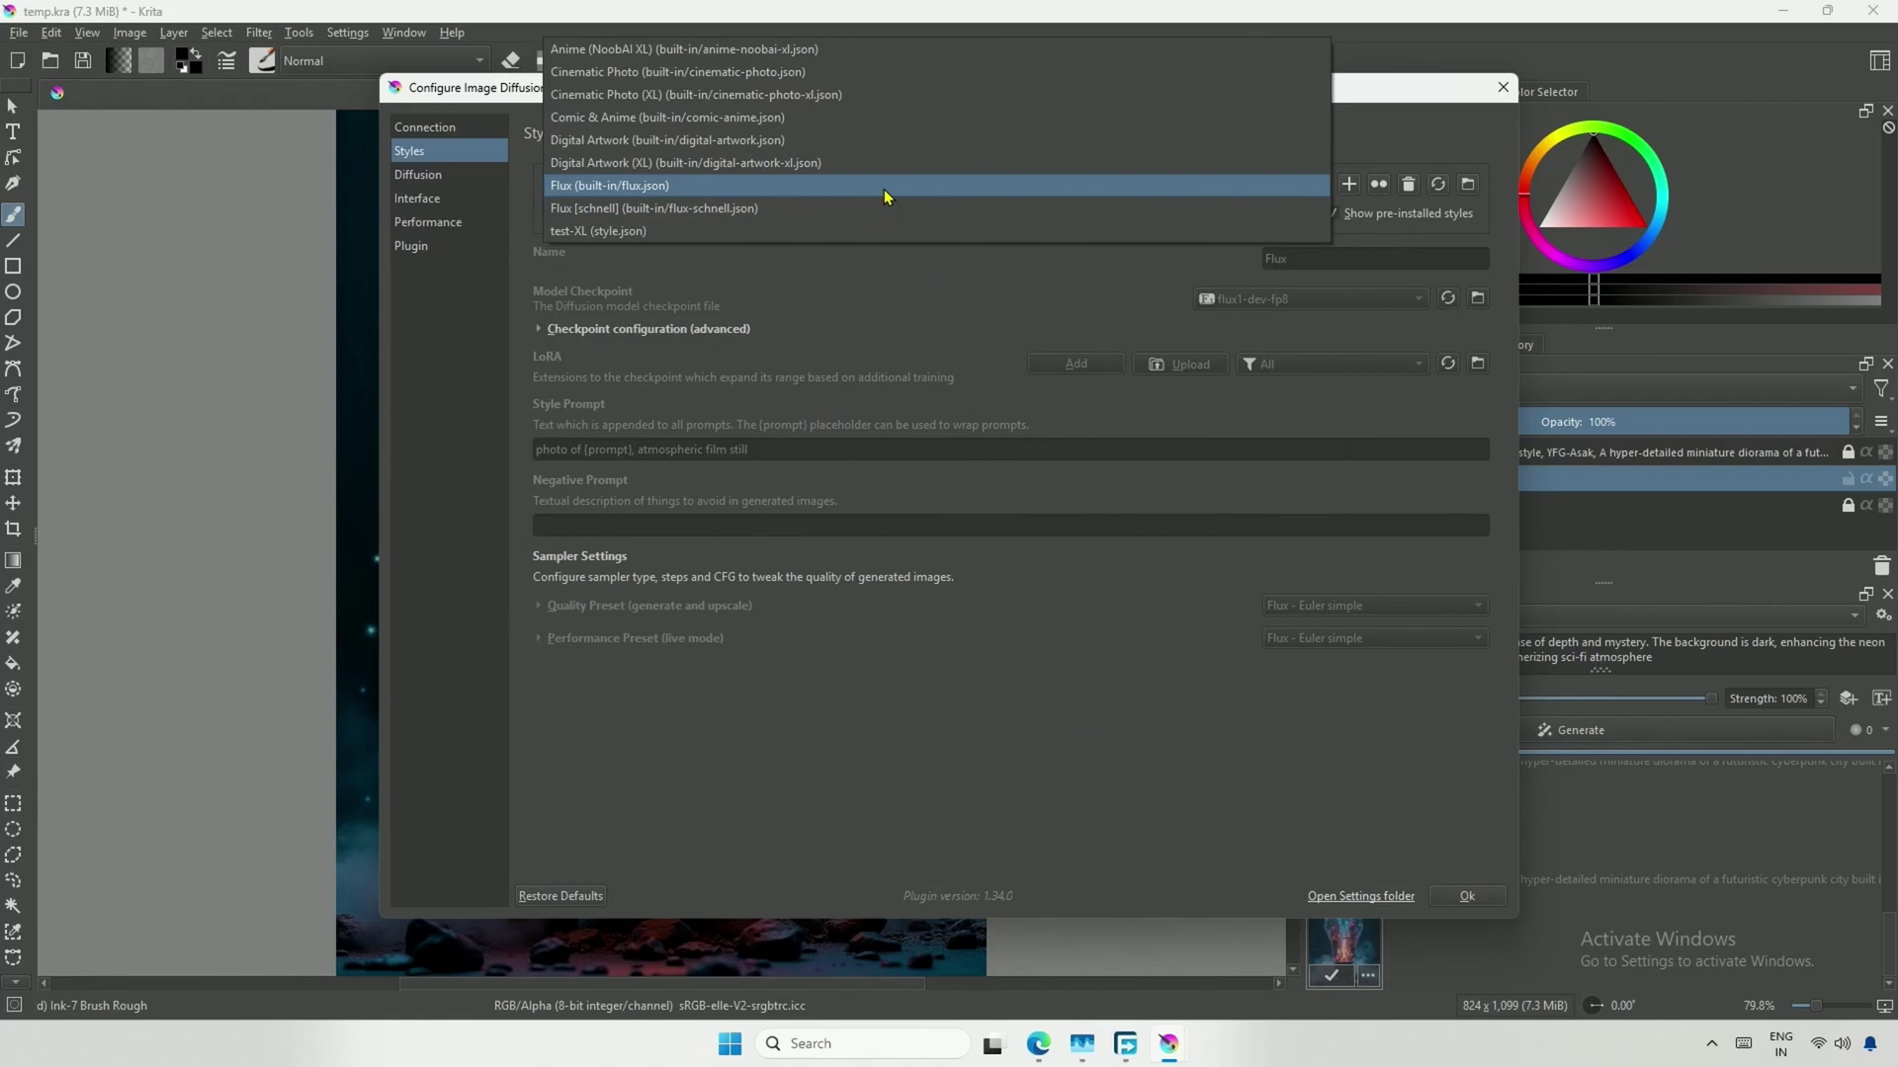
pyautogui.click(809, 188)
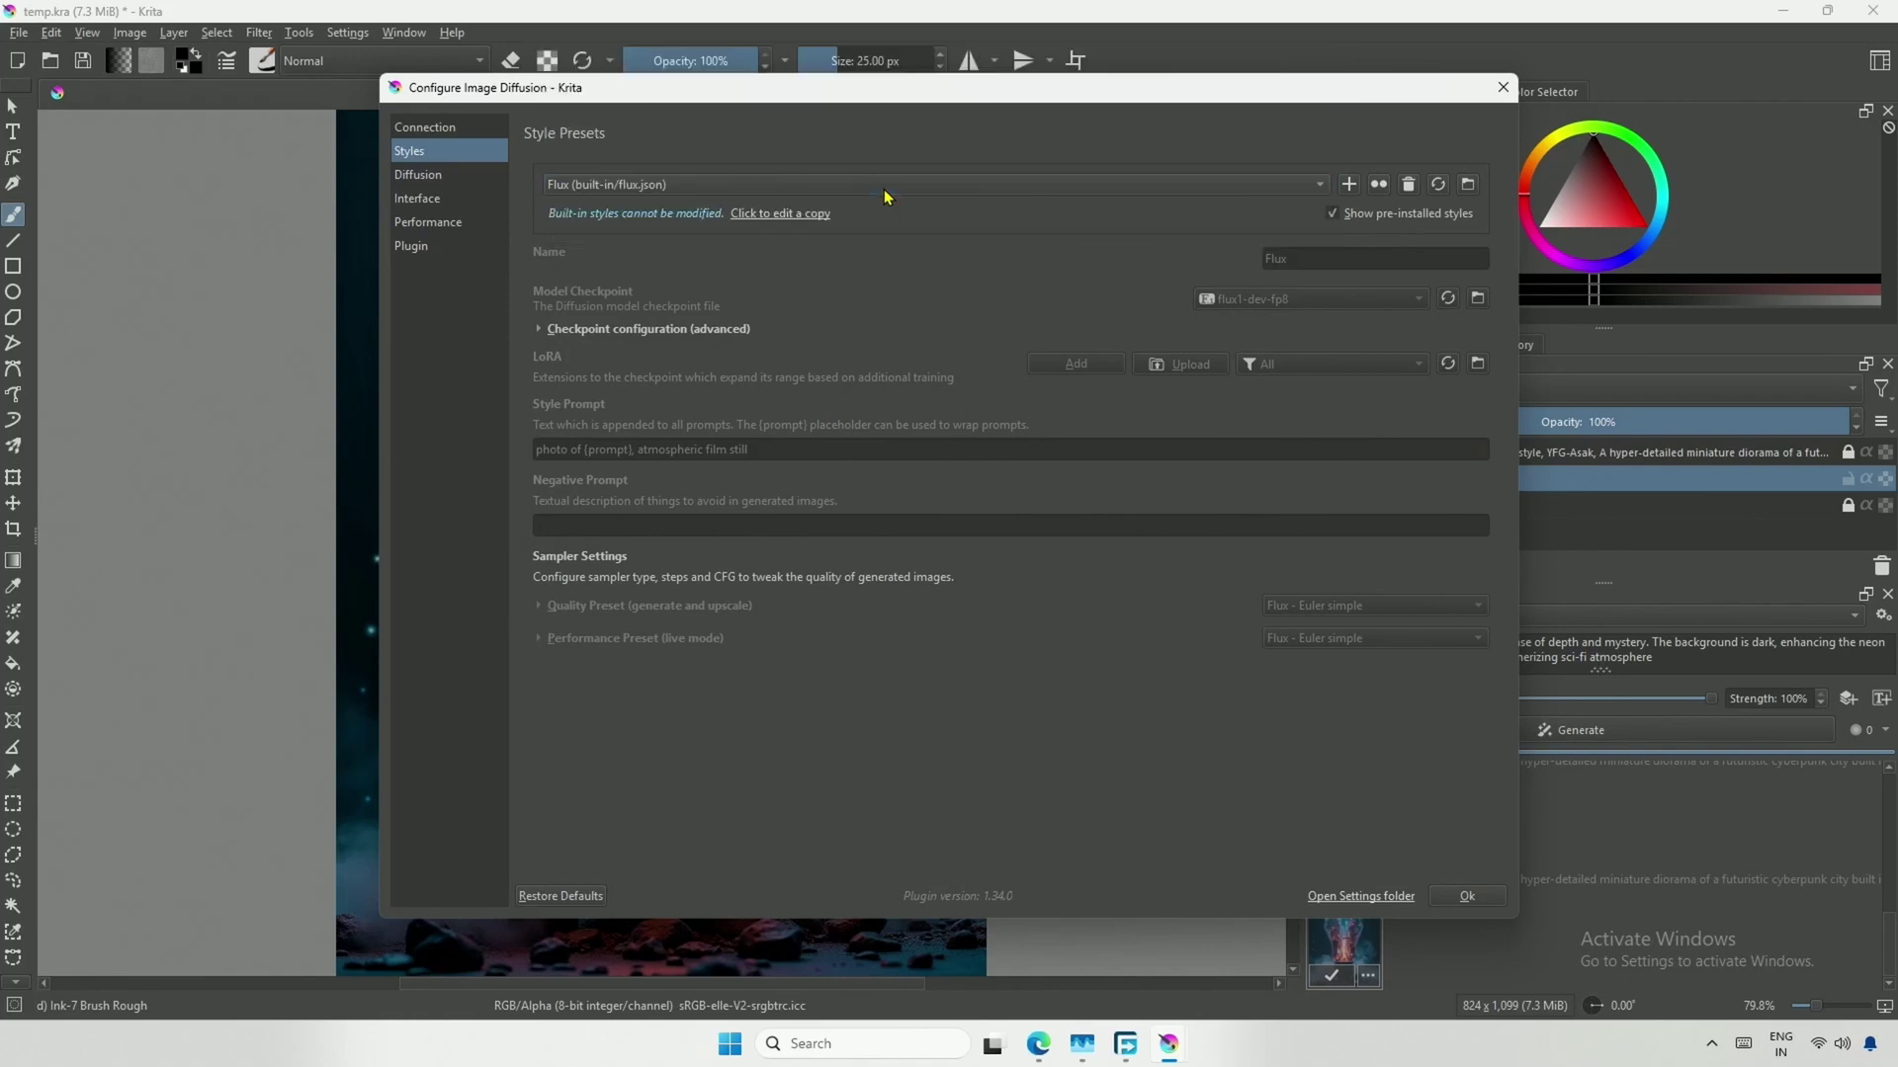
pyautogui.click(772, 216)
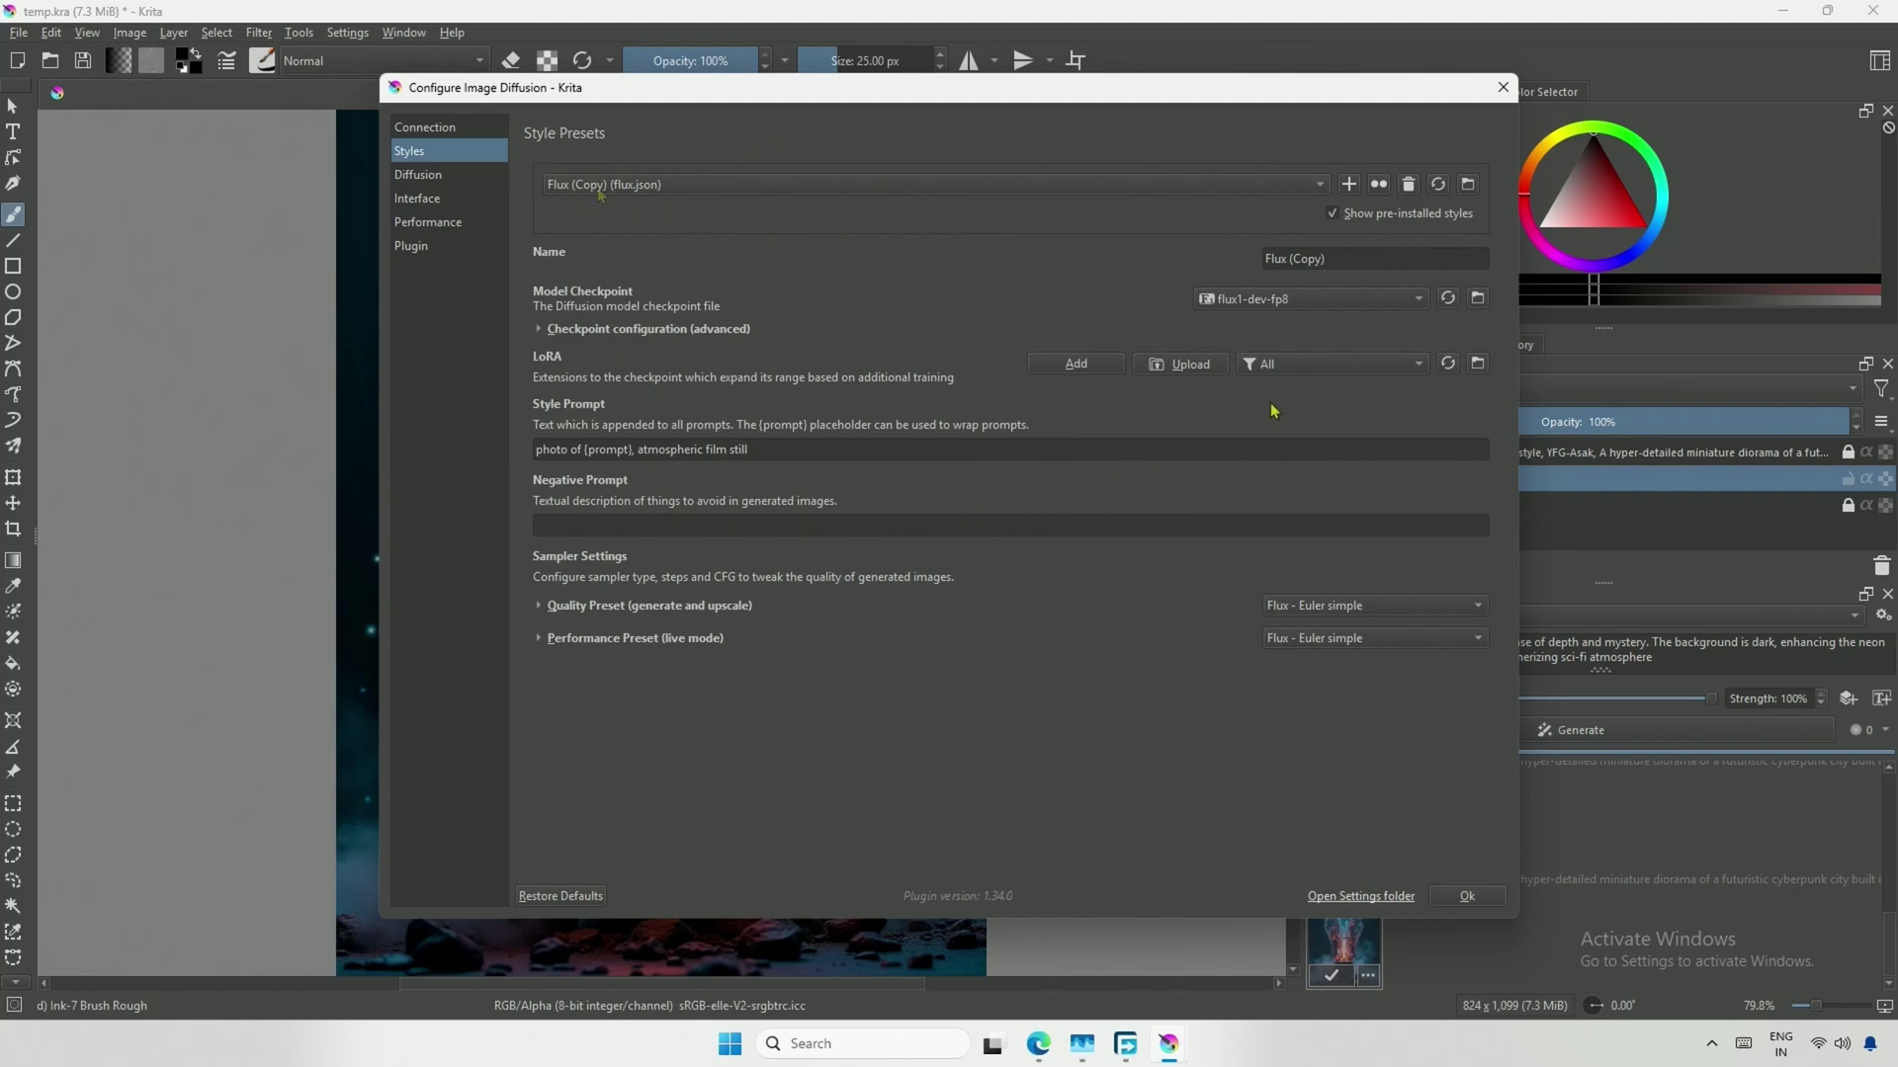
pyautogui.click(1298, 306)
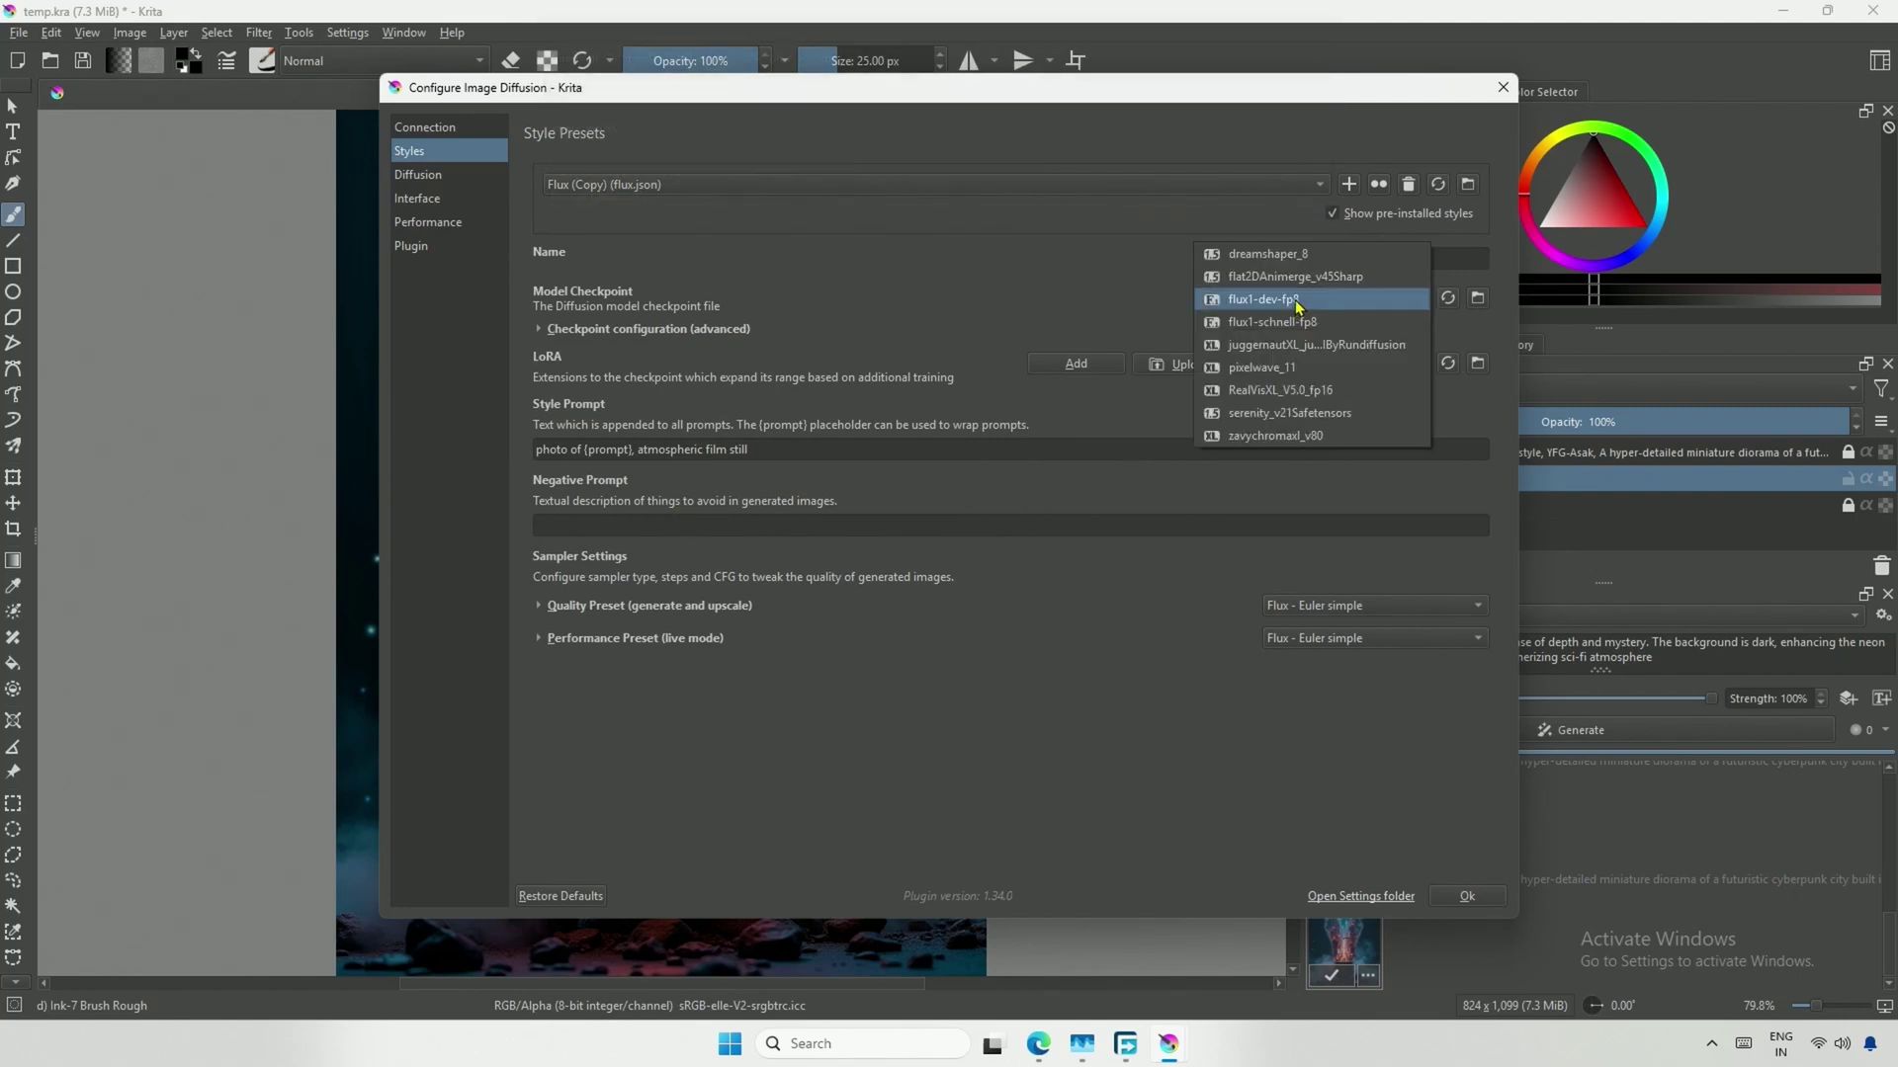
pyautogui.click(1119, 309)
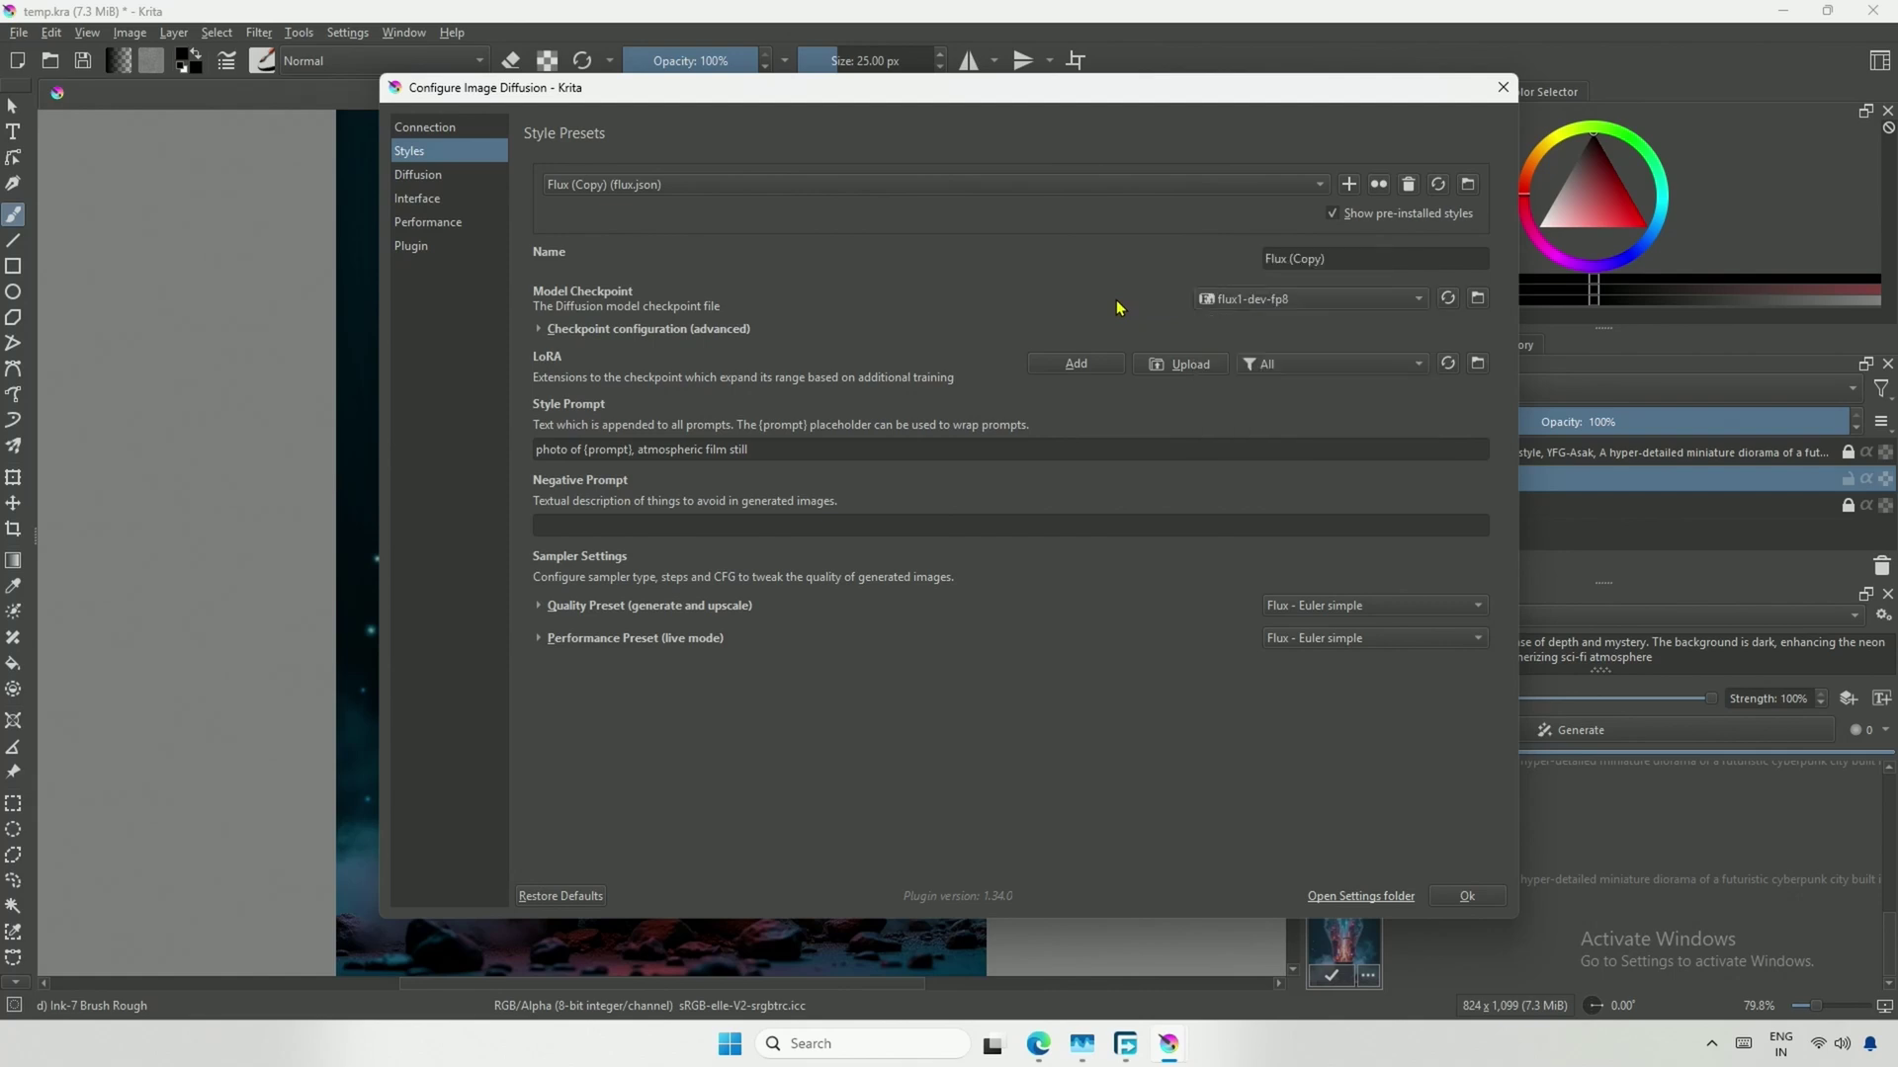
pyautogui.click(1342, 309)
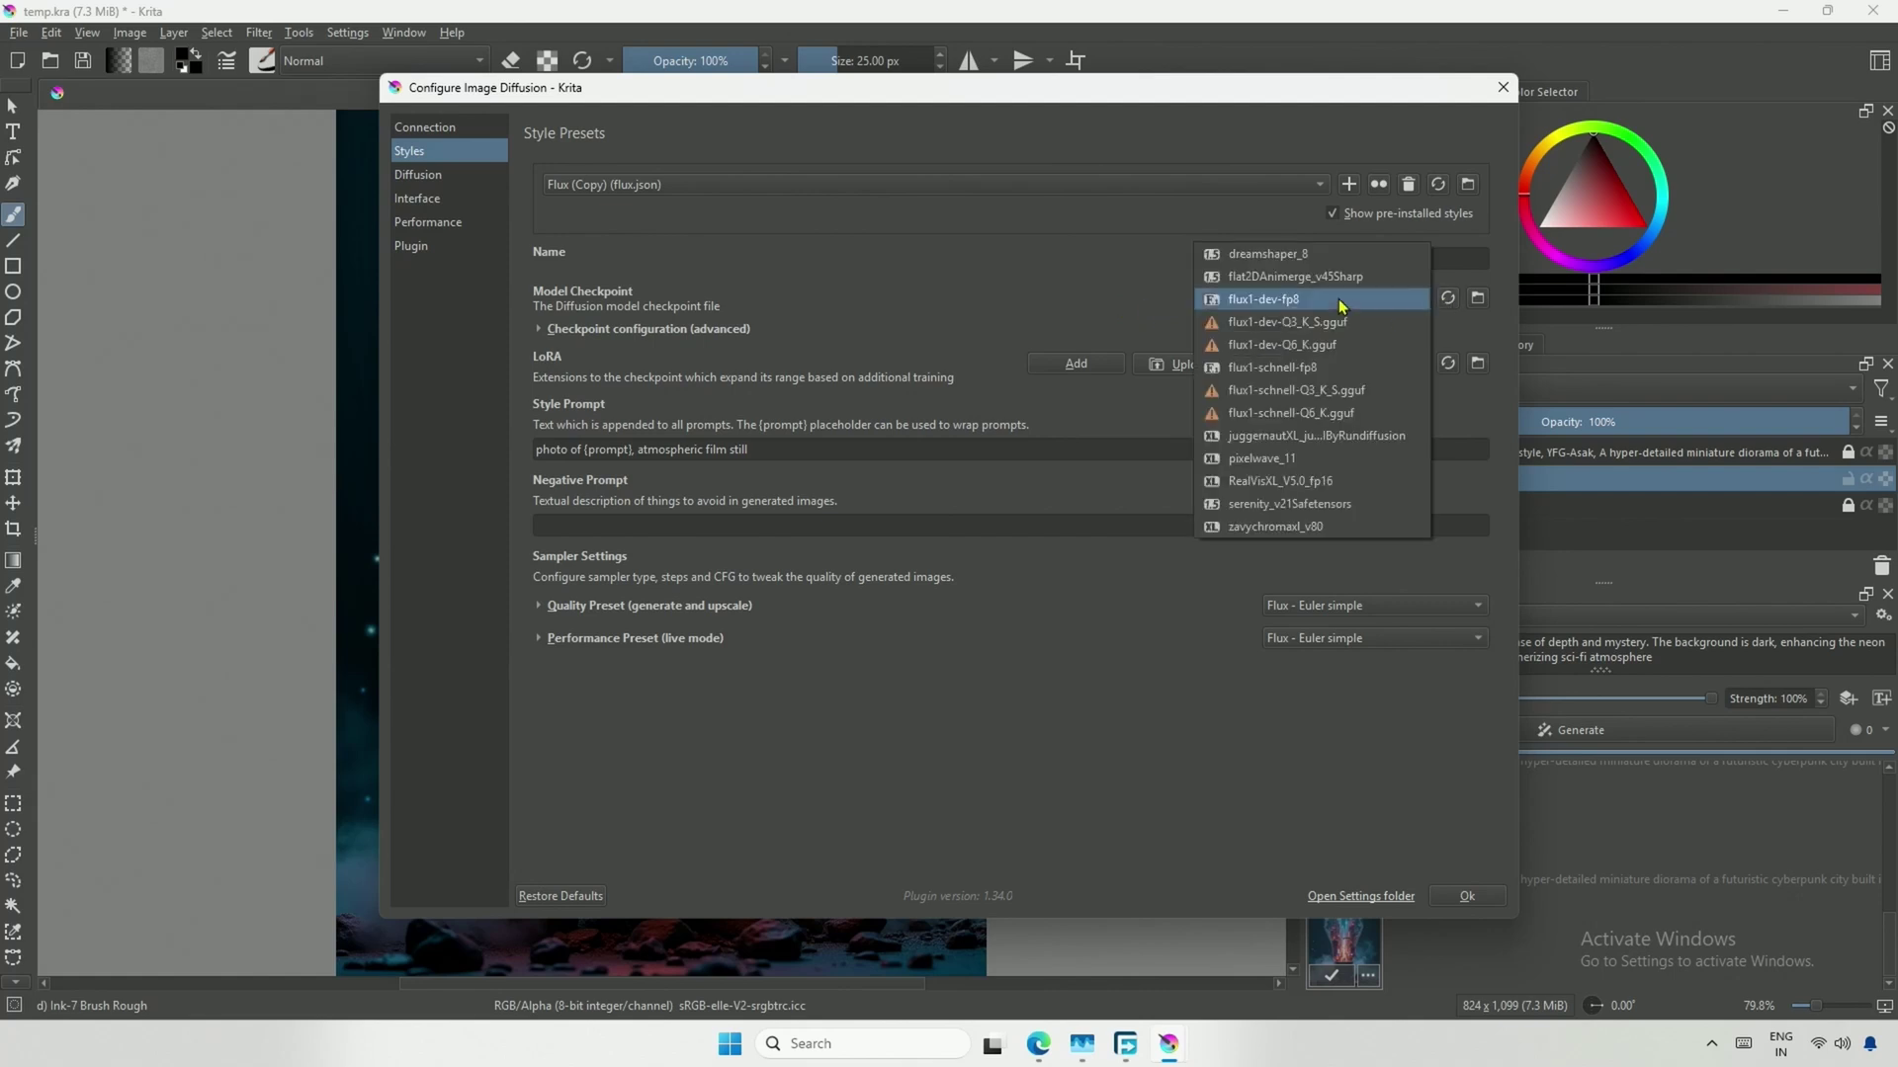
pyautogui.click(1275, 324)
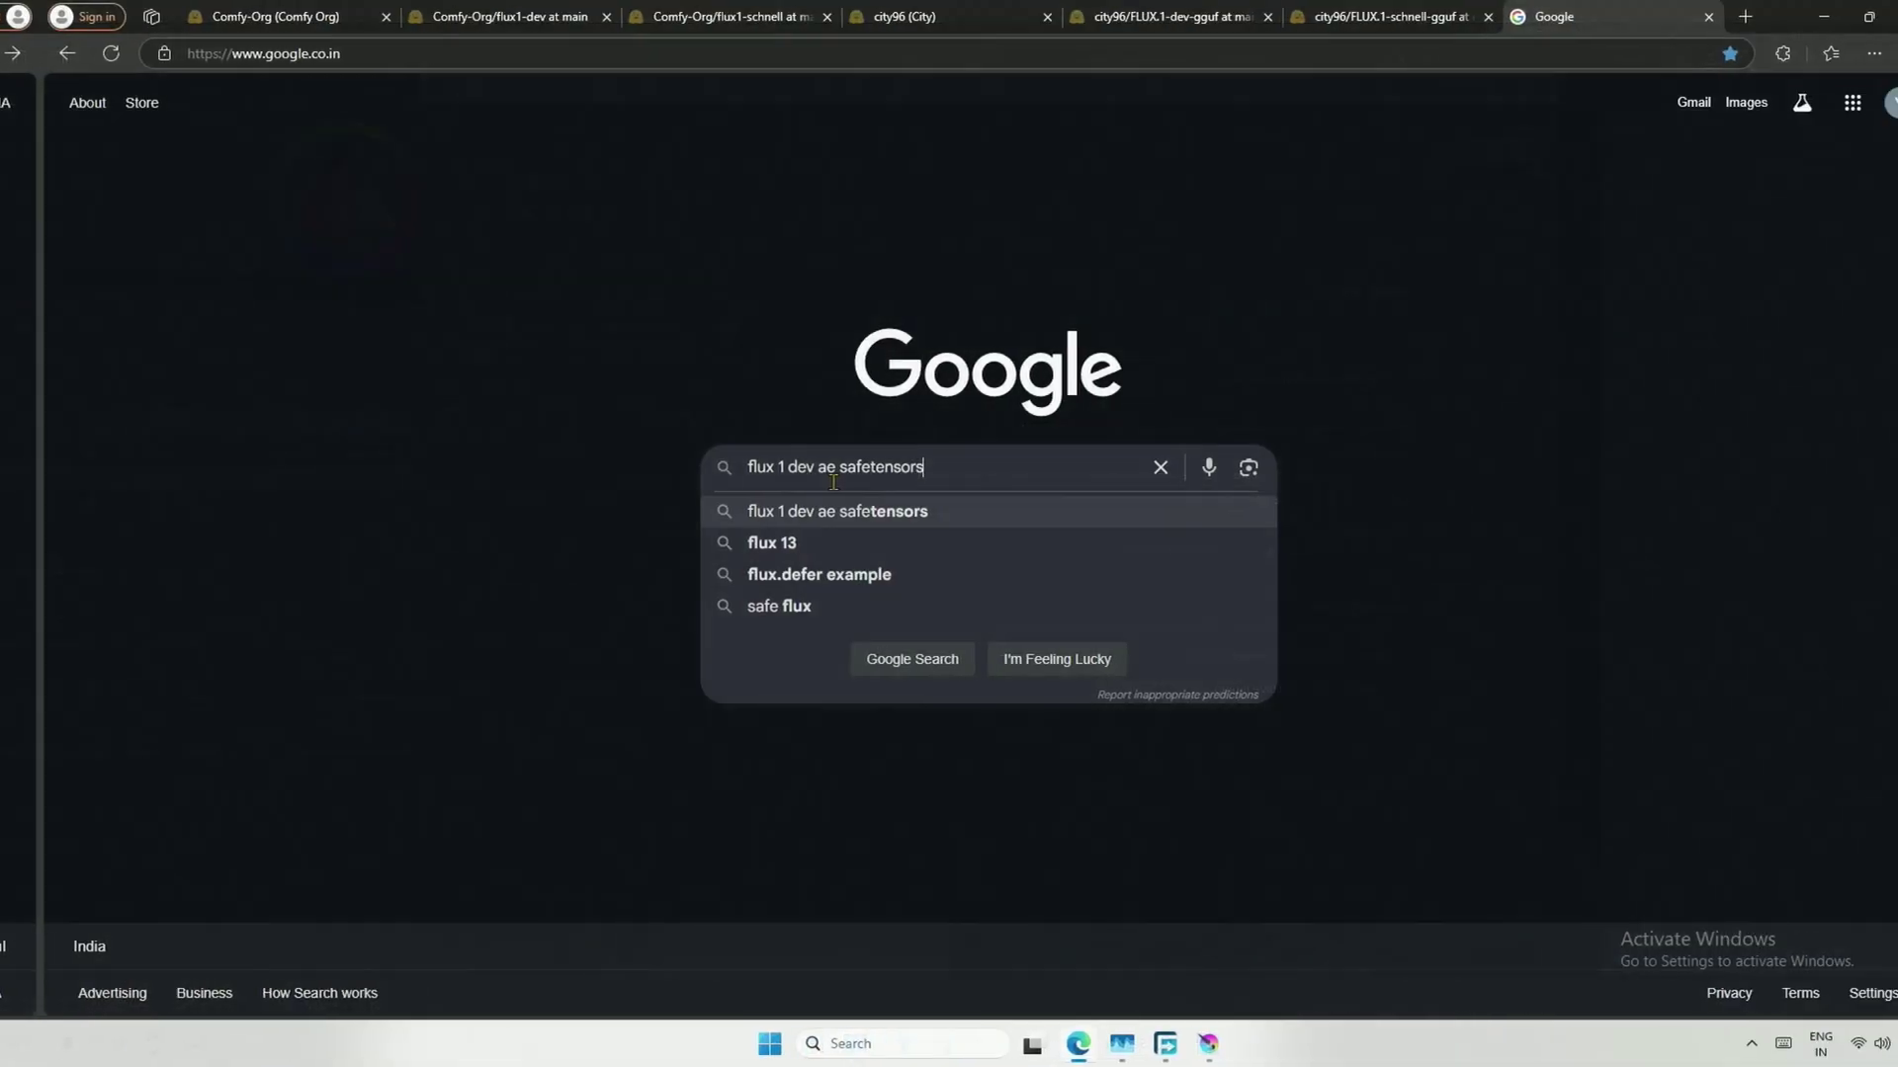
# Search 'flux 1 dev ae safetensors' and open the black-forest-labs/FLUX.1-dev result in a new tab
pyautogui.press('Return')
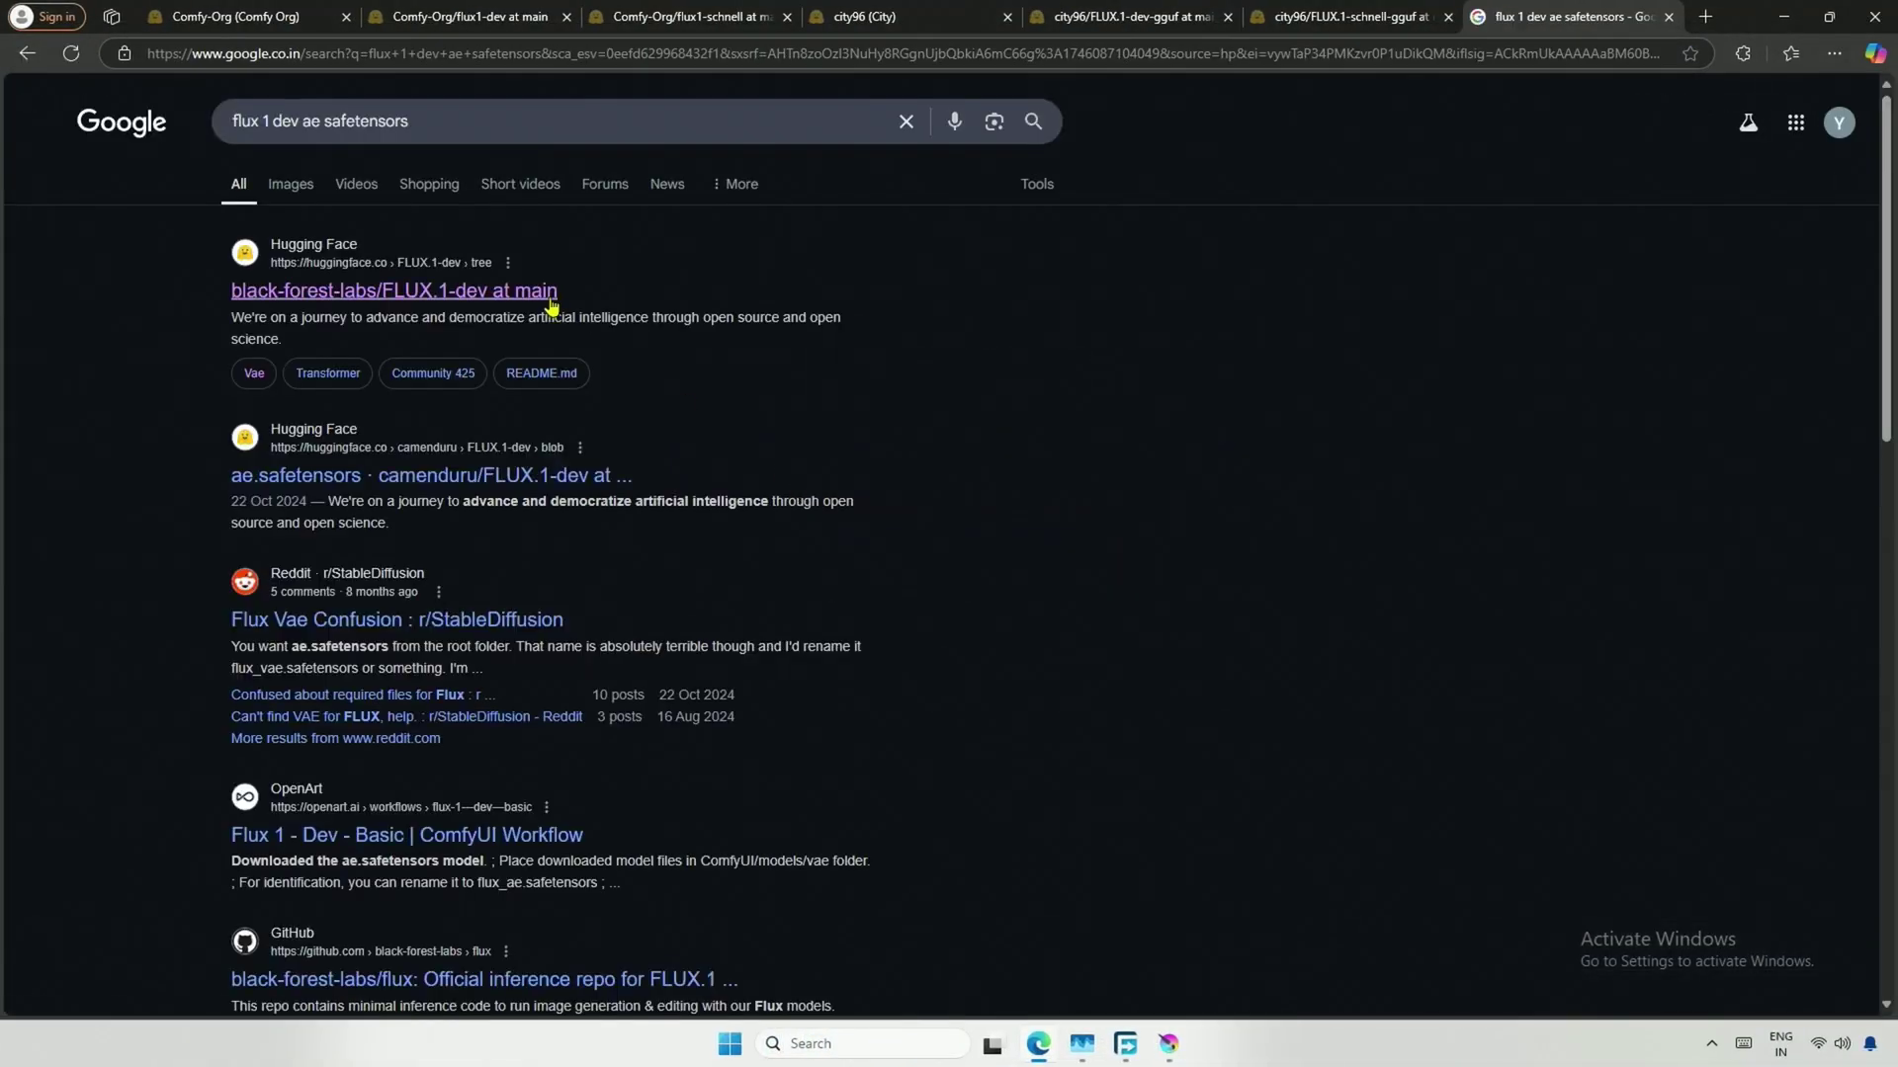
pyautogui.rightClick(549, 294)
pyautogui.click(585, 315)
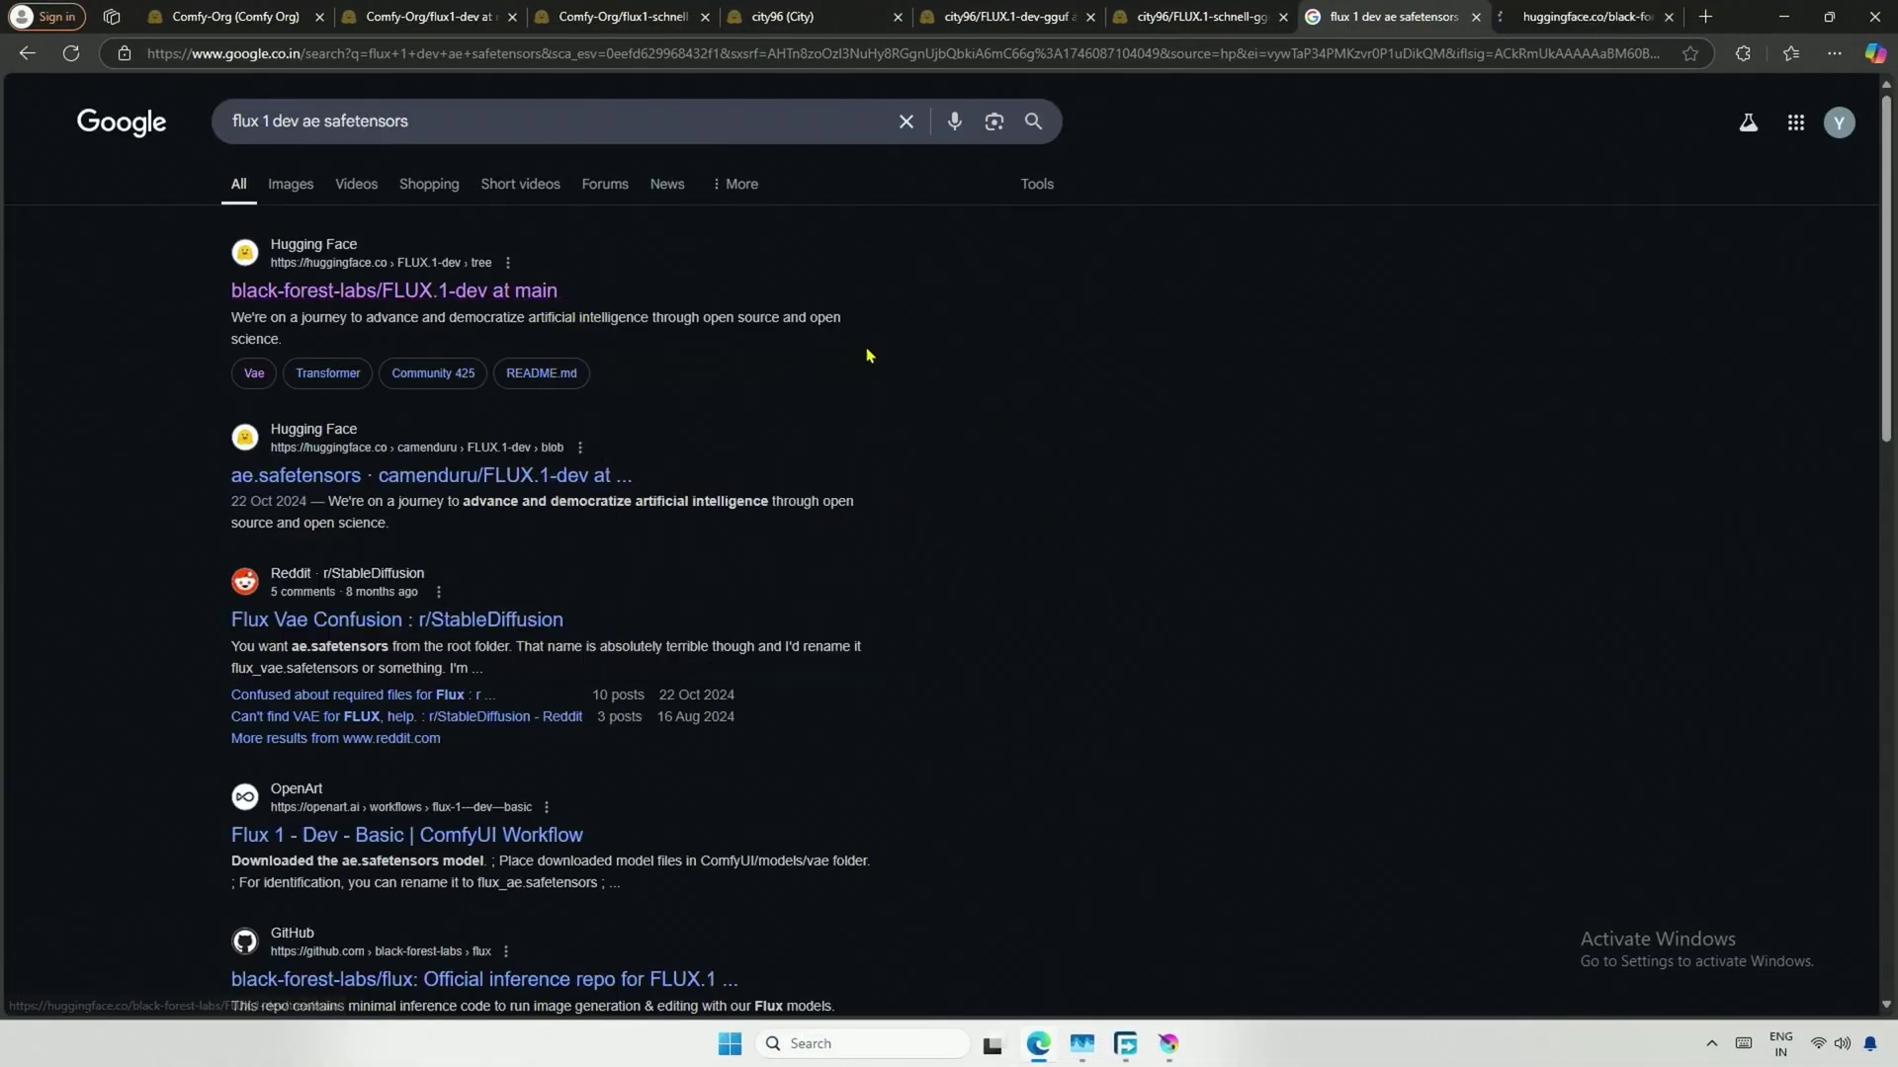
pyautogui.click(1579, 16)
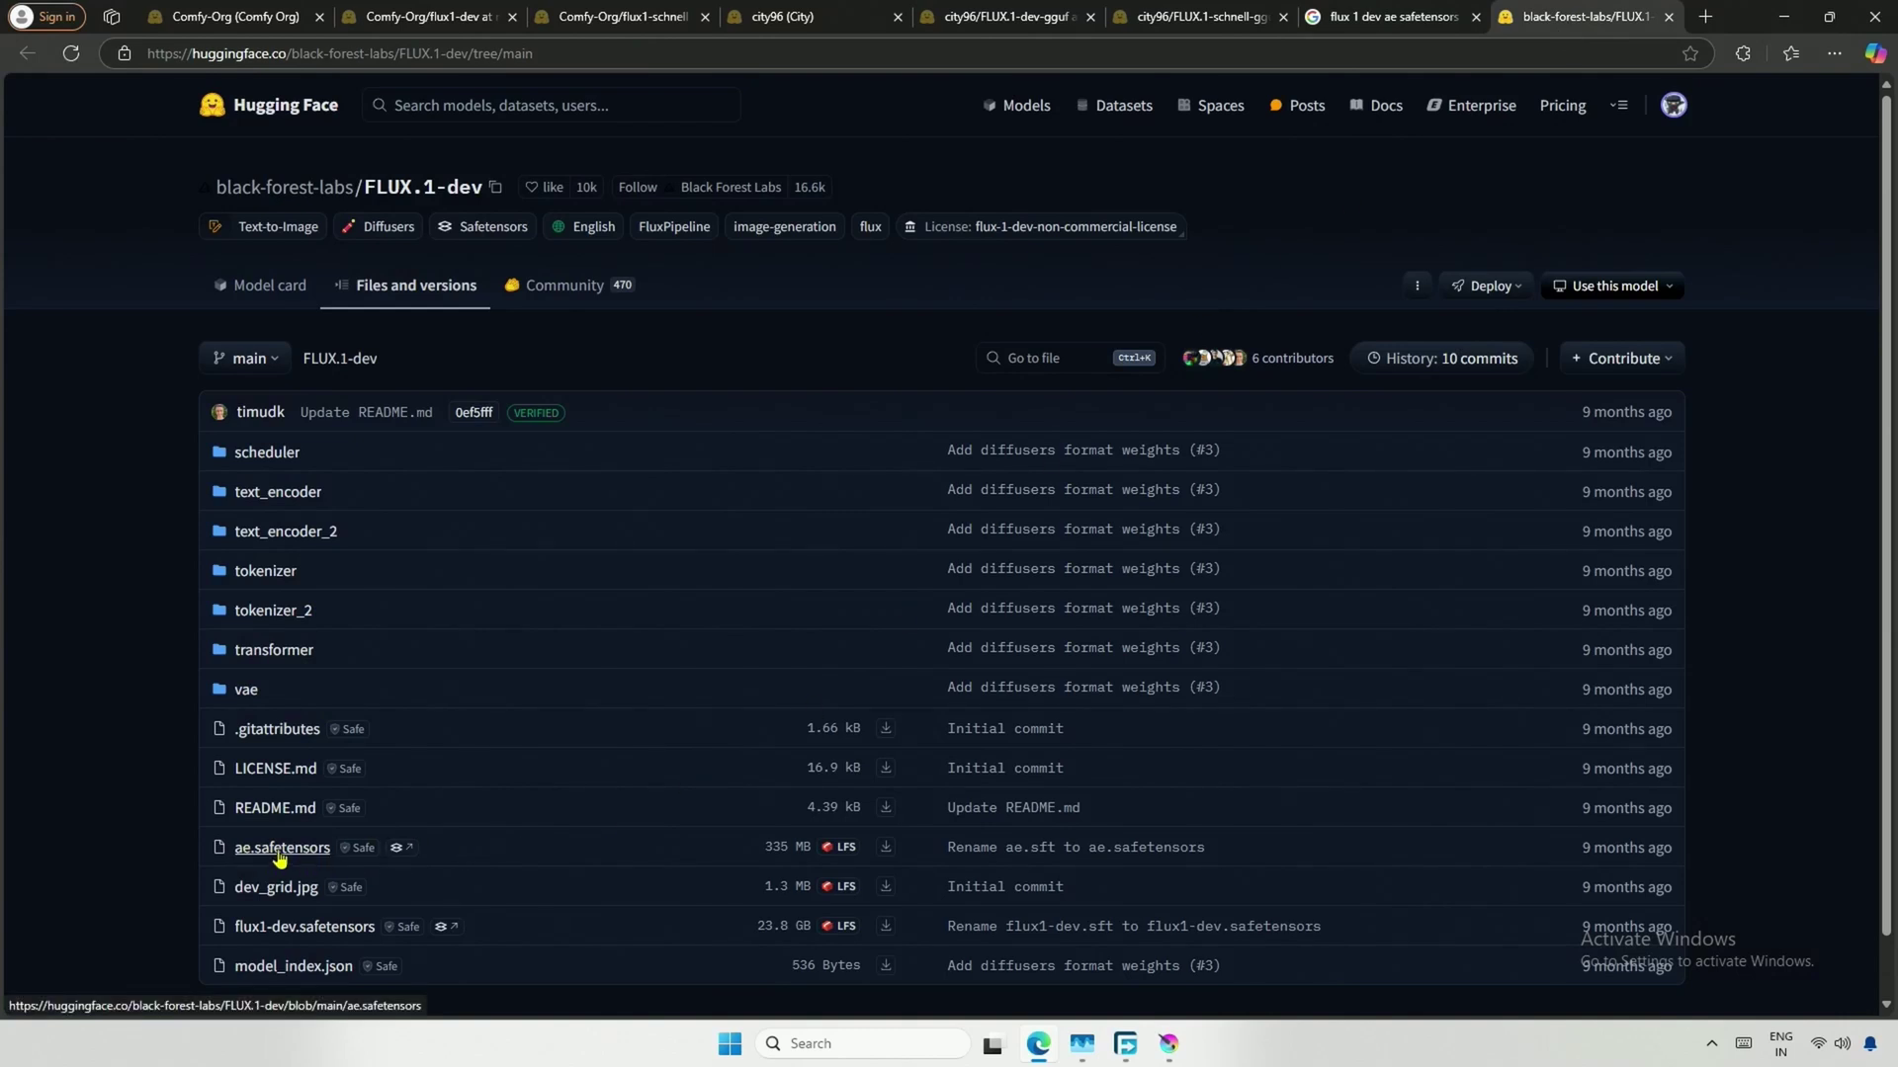
pyautogui.hotkey('alt', 'Tab')
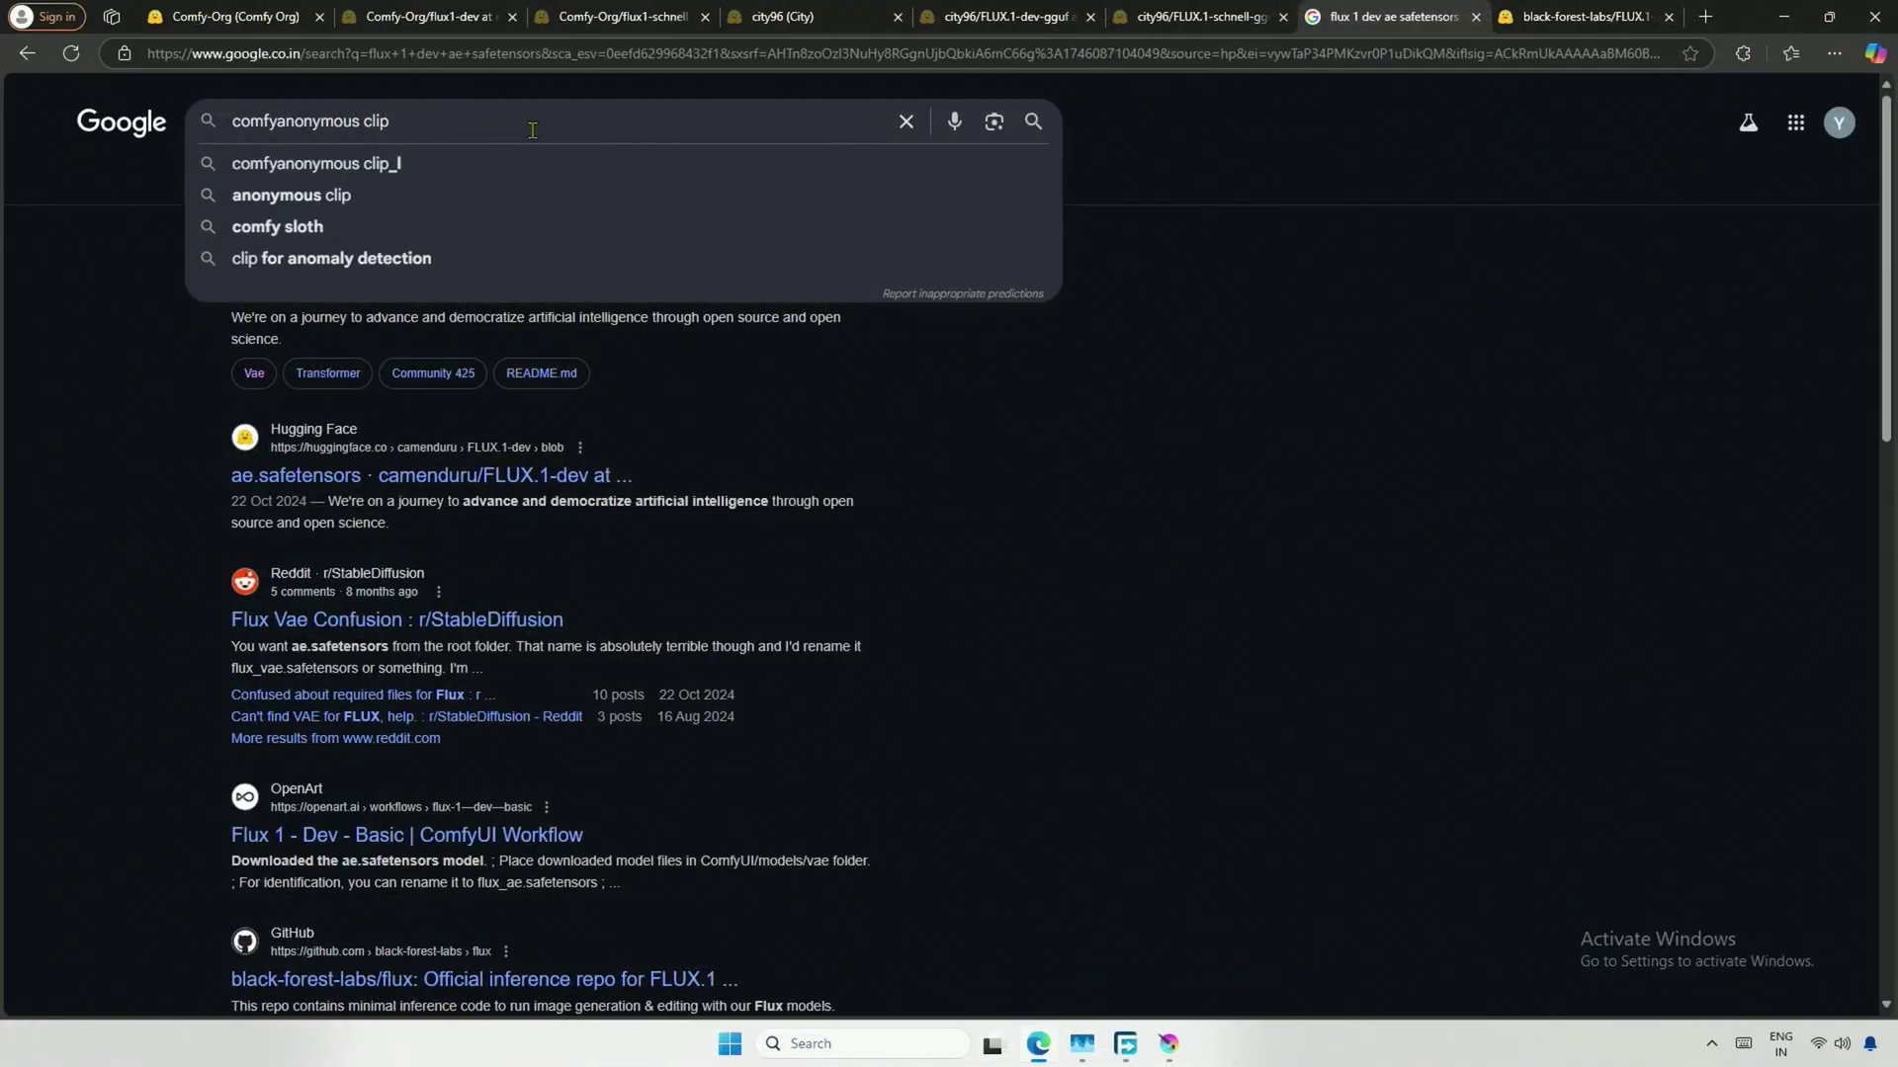
# Find comfyanonymous's clip_l.safetensors and locate clip_l and t5xxl_fp8_e4m3fn in flux_text_encoders
pyautogui.write('_l')
pyautogui.press('Return')
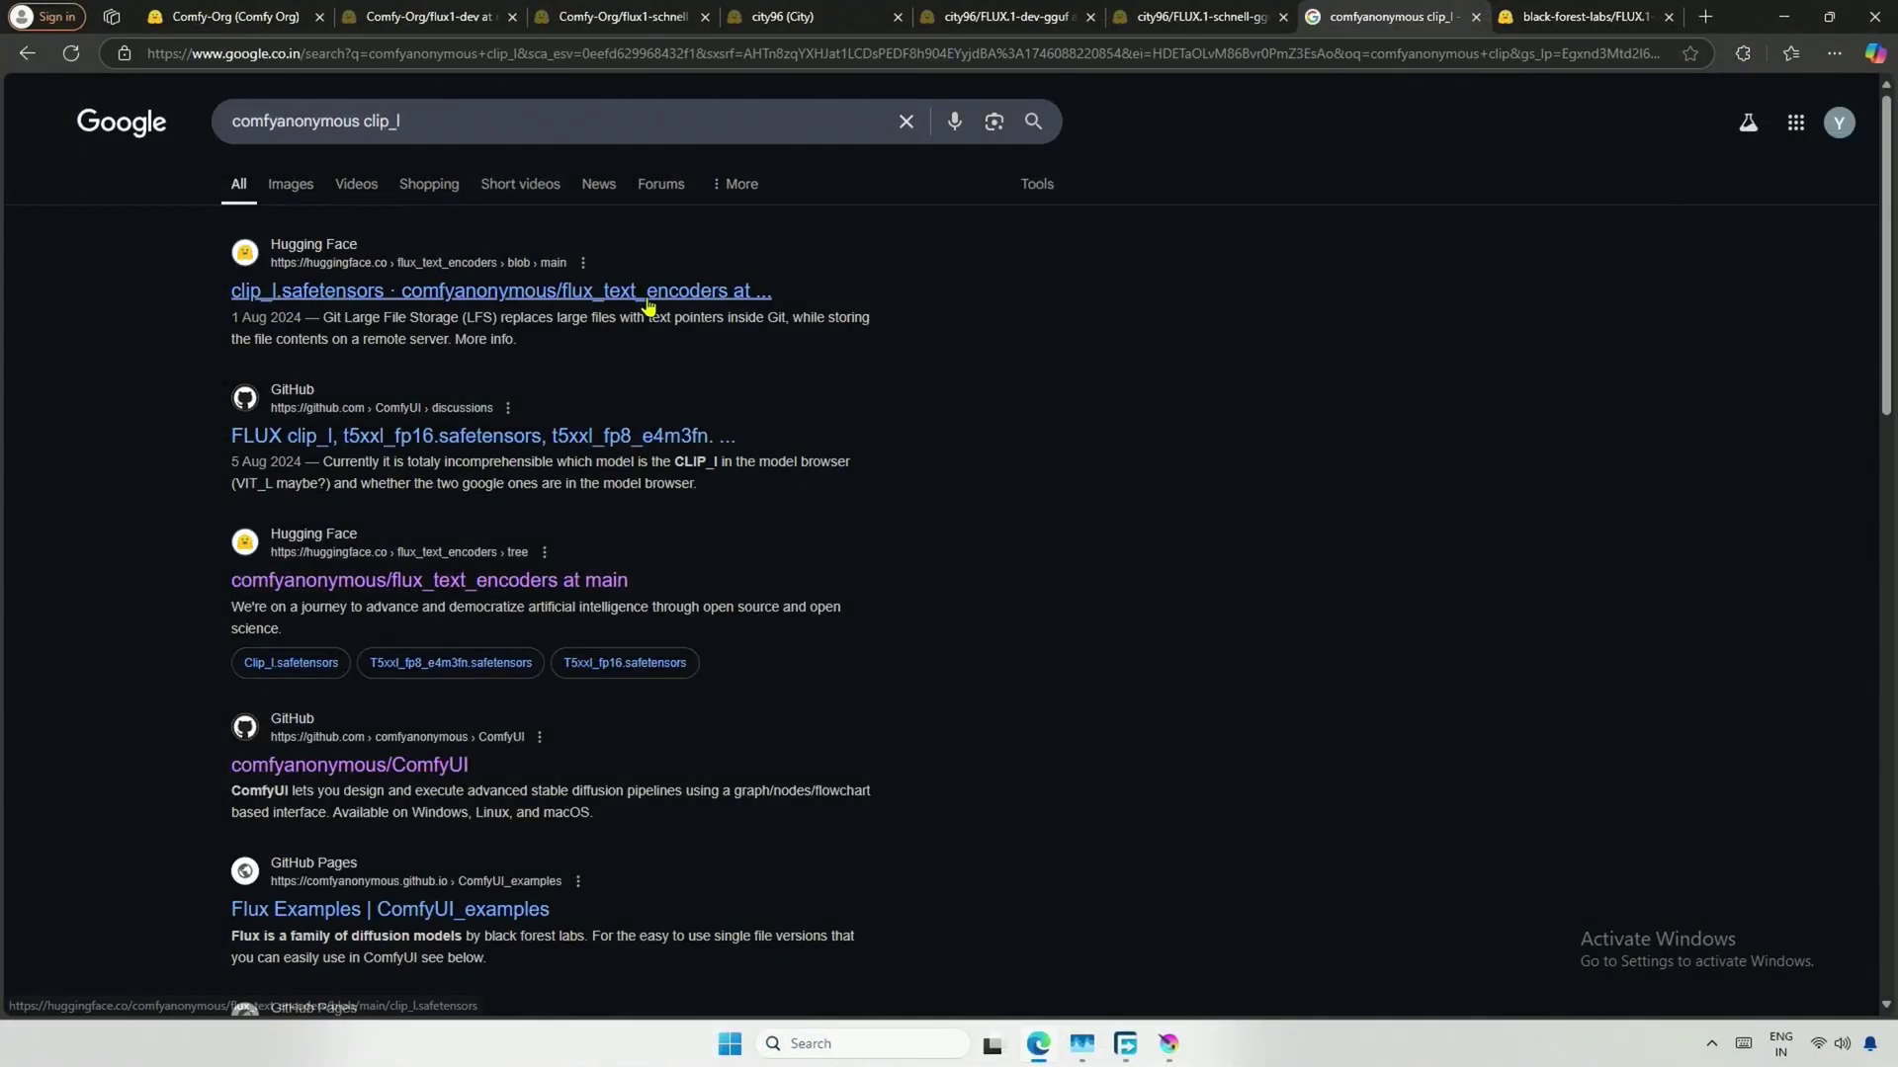
pyautogui.rightClick(648, 301)
pyautogui.click(712, 310)
pyautogui.click(1449, 11)
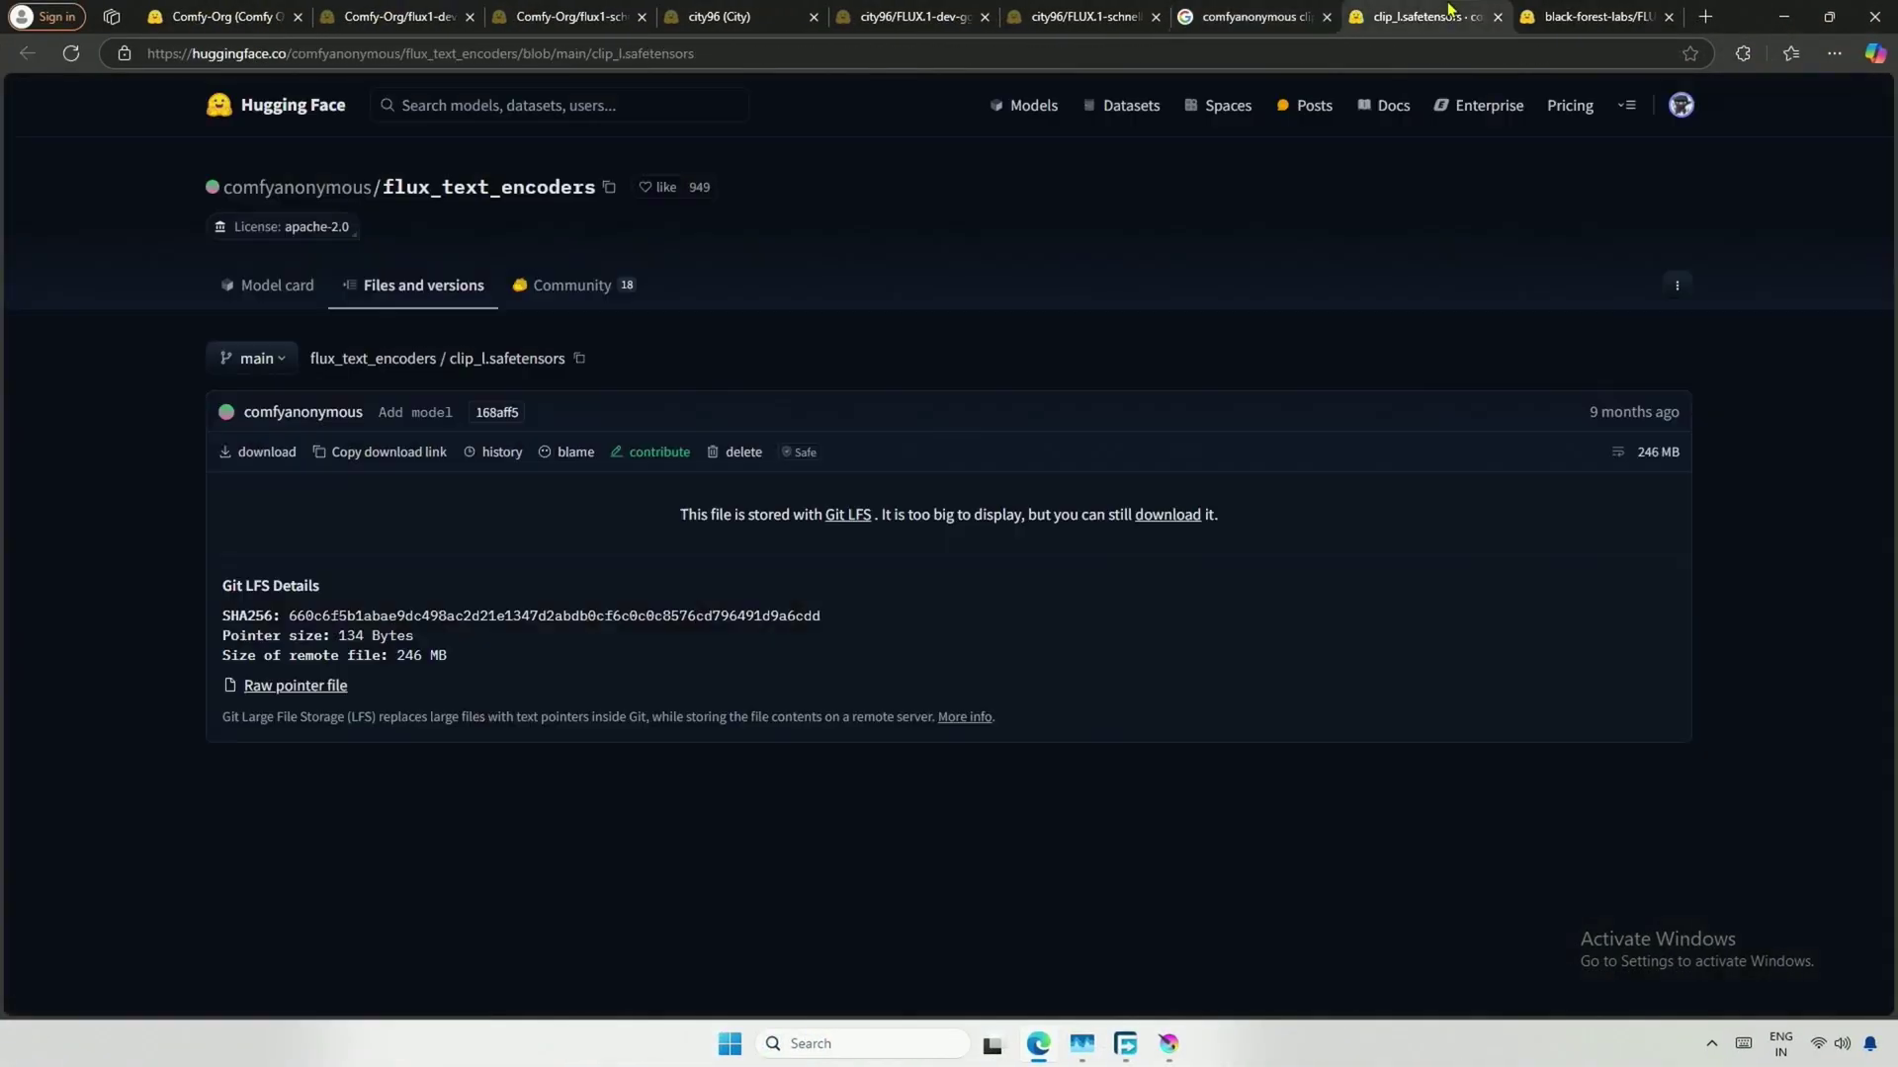
pyautogui.moveTo(1449, 12); pyautogui.dragTo(1591, 14)
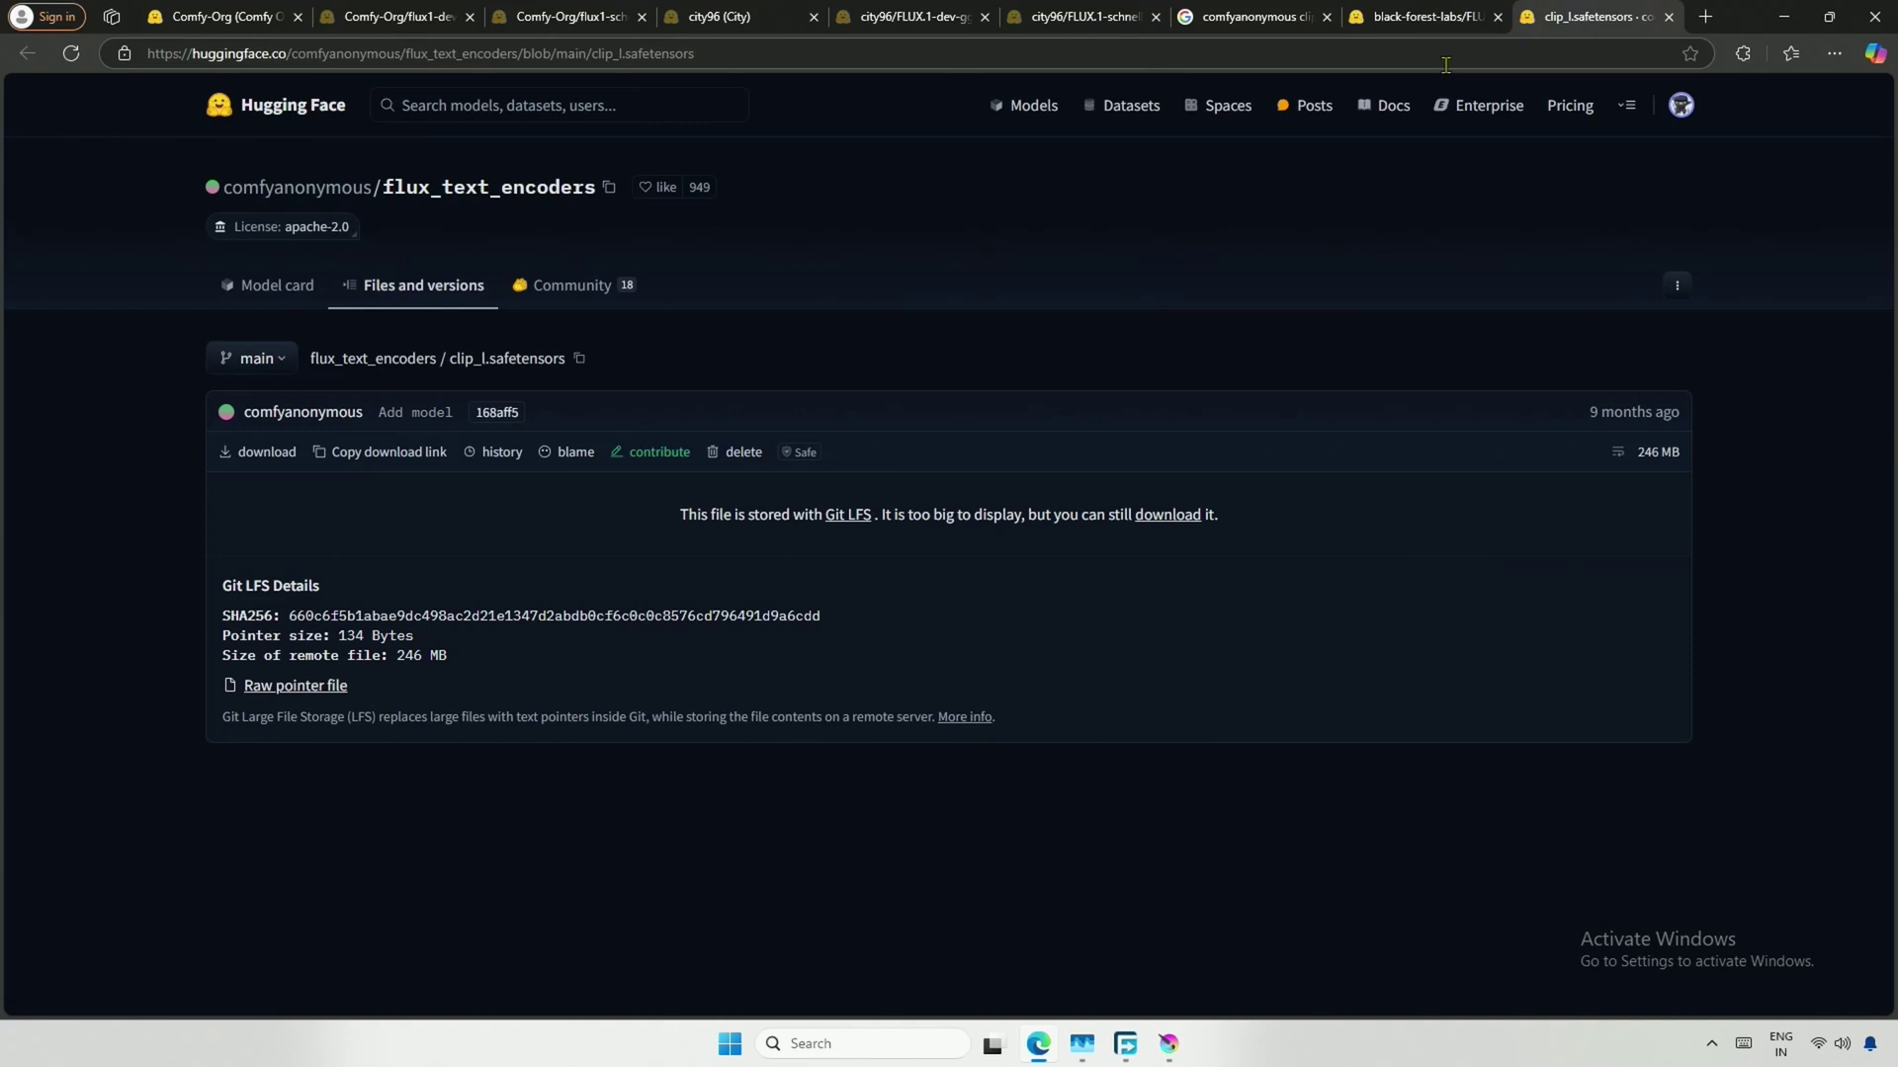
pyautogui.click(339, 364)
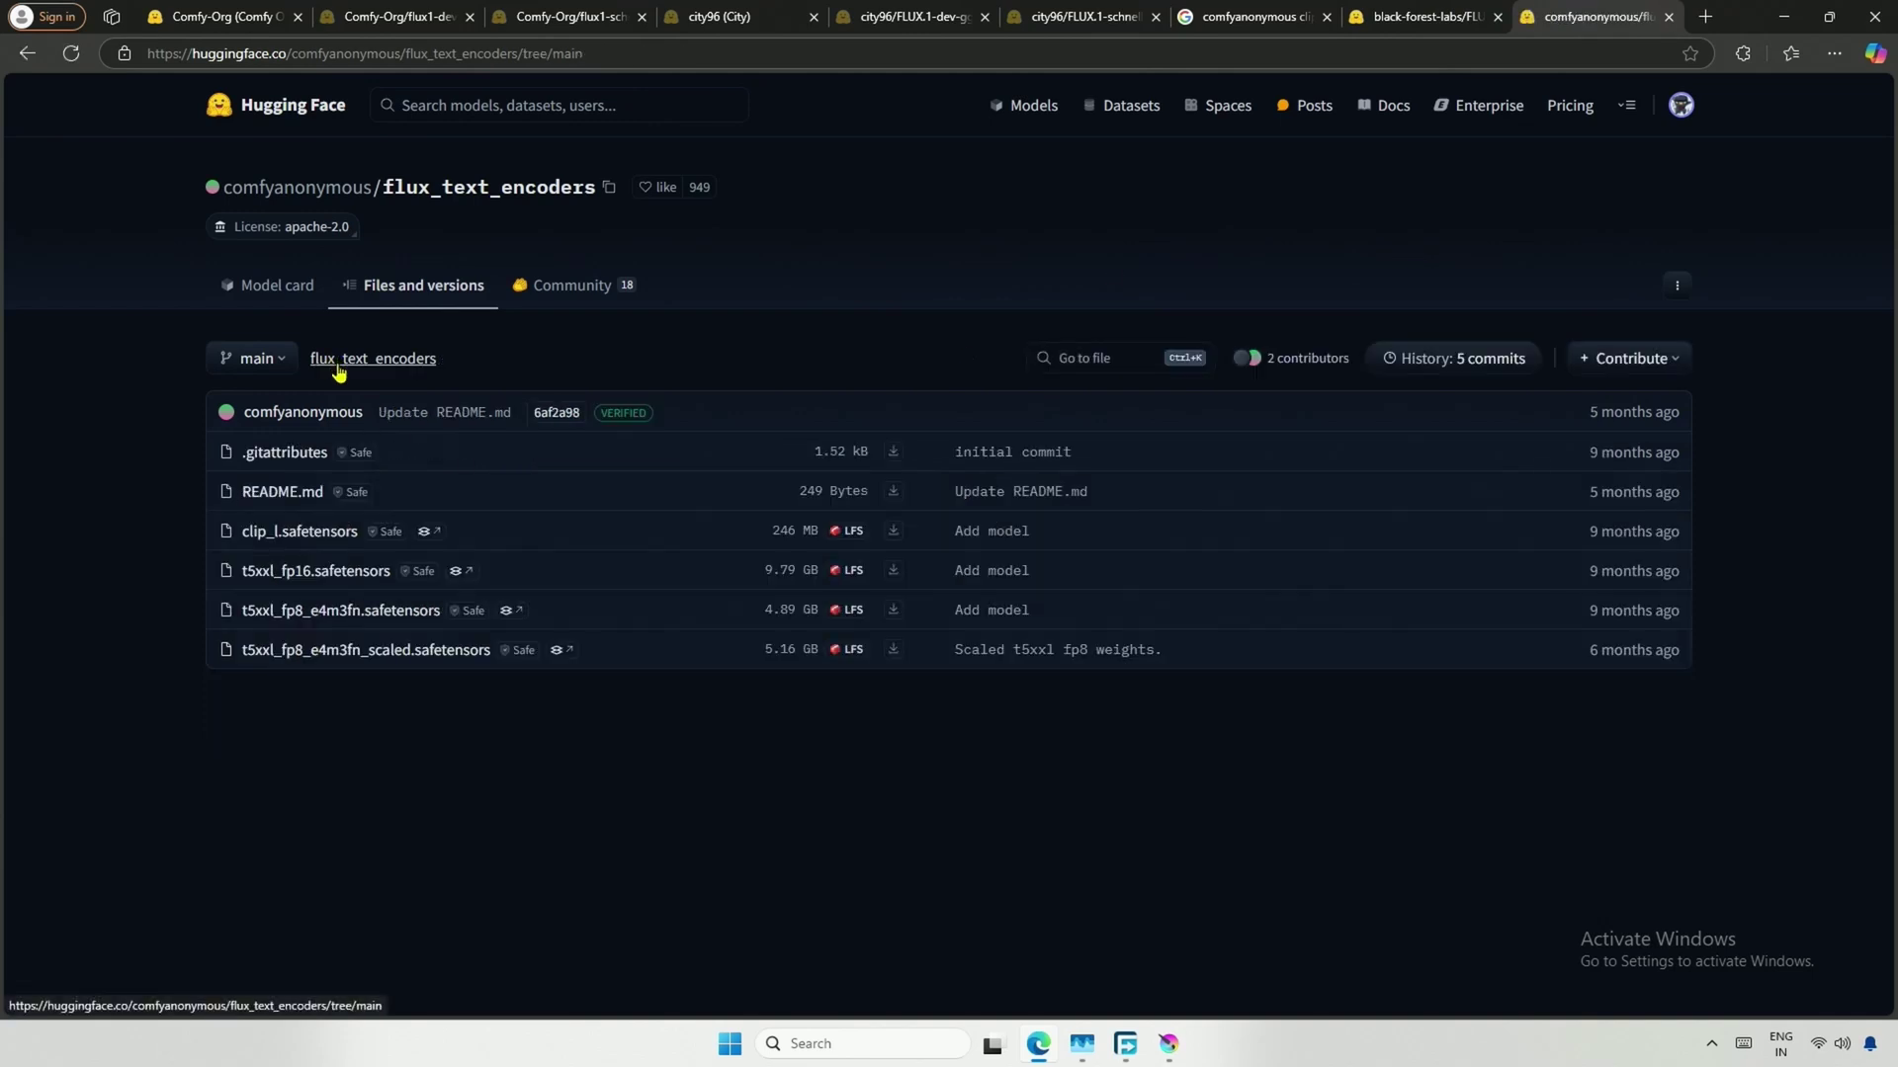
pyautogui.moveTo(187, 539); pyautogui.dragTo(818, 534)
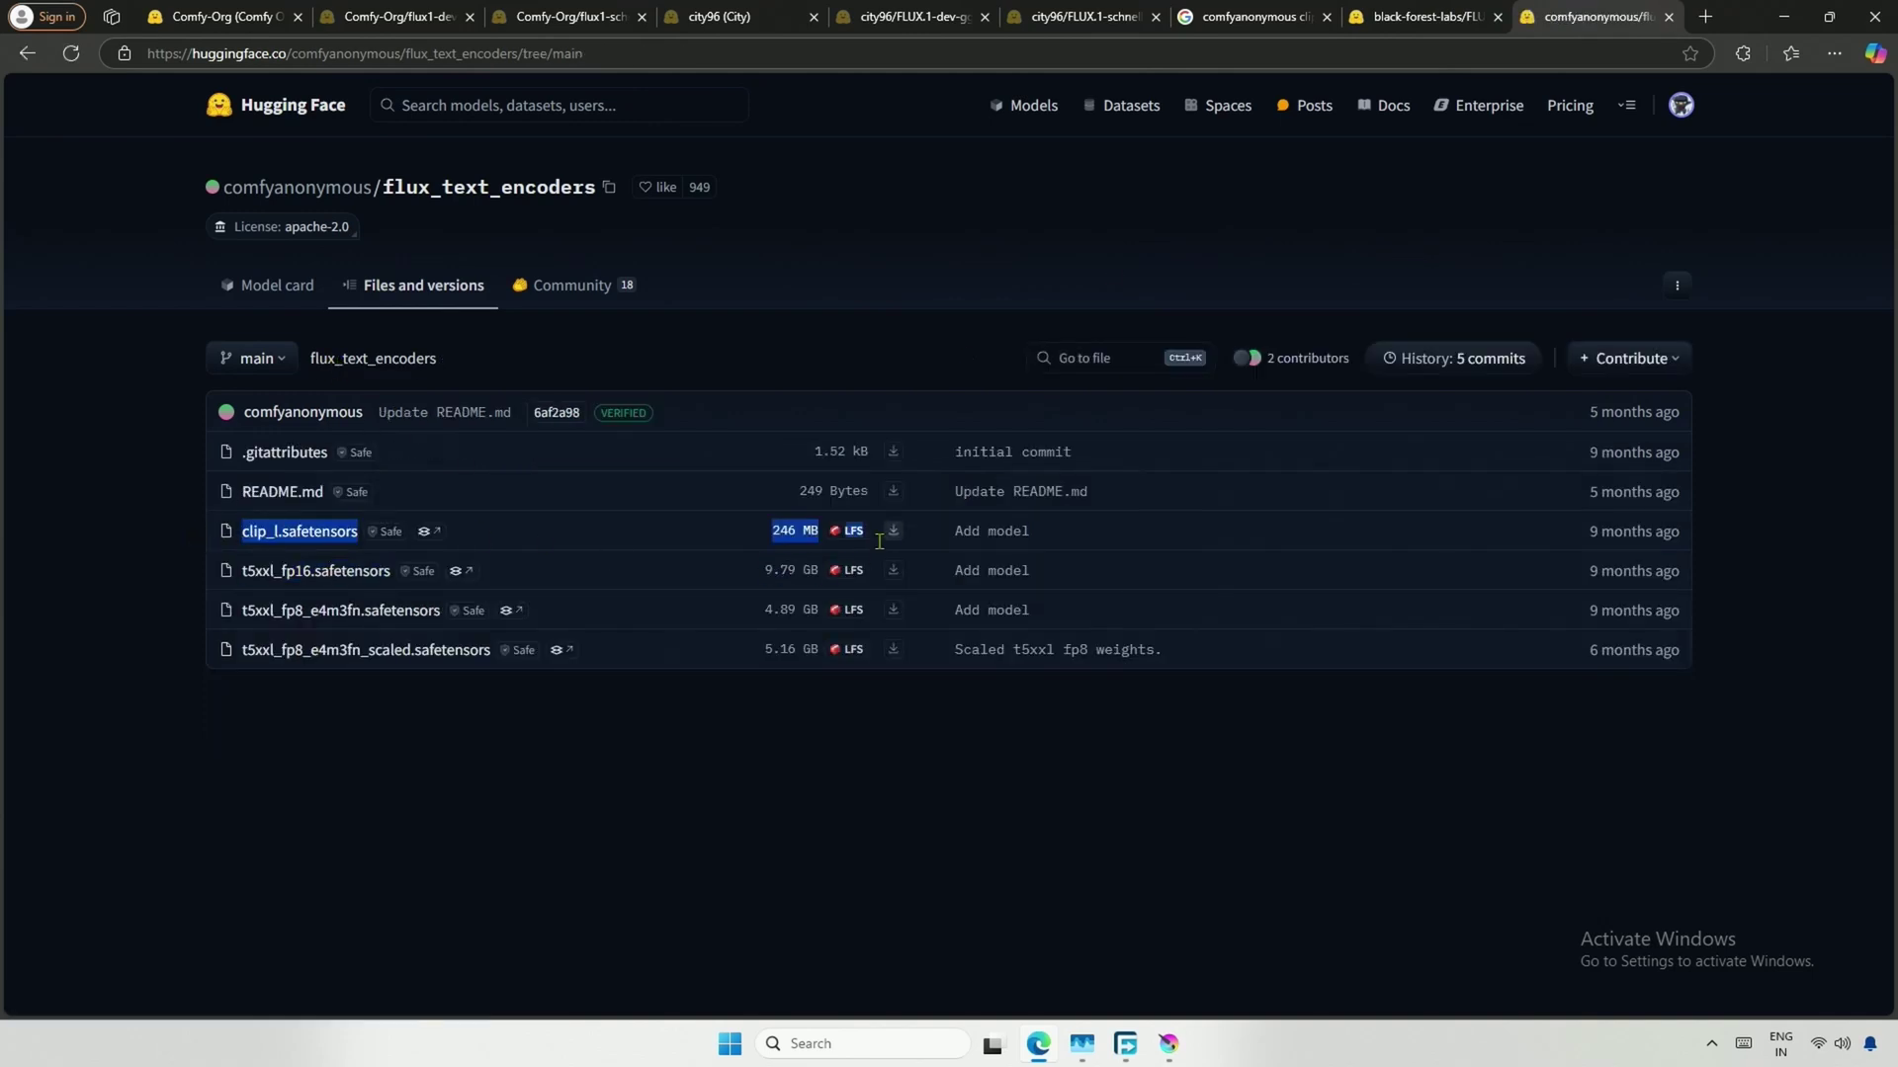
pyautogui.click(180, 598)
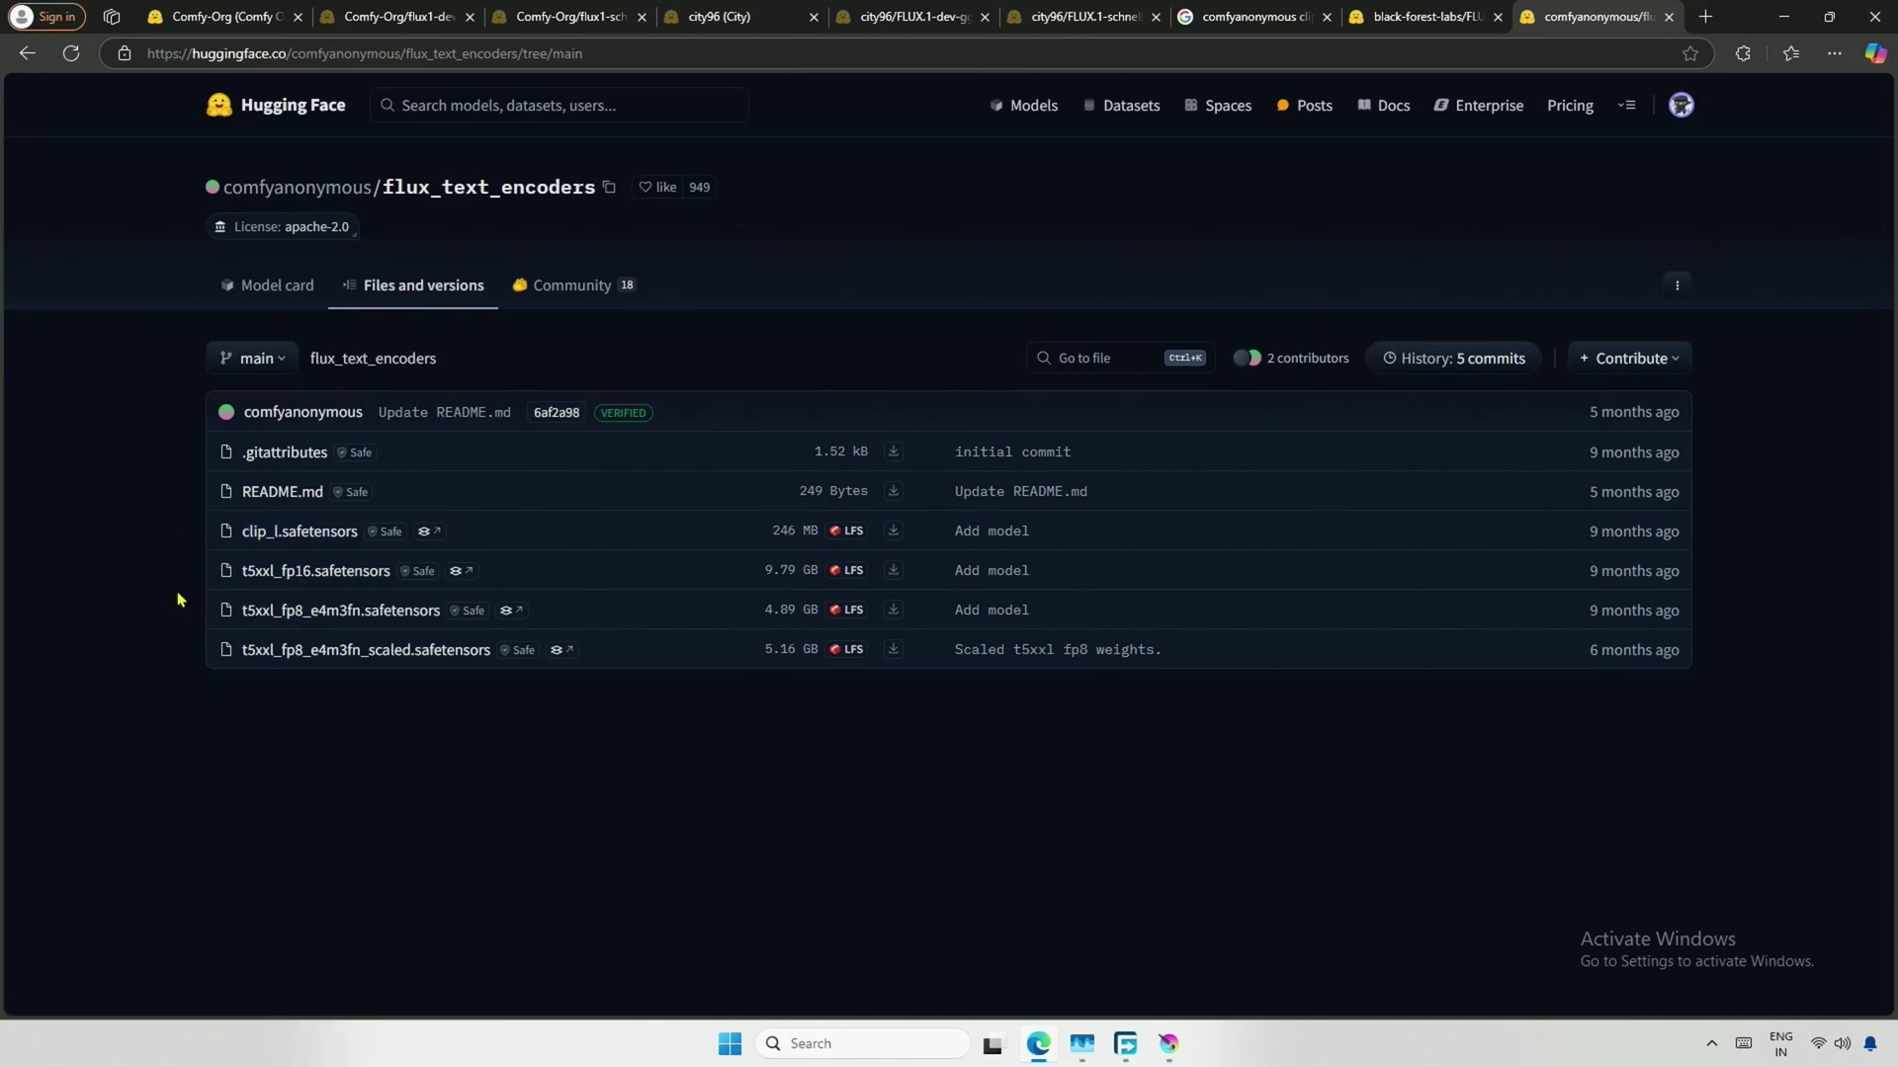
pyautogui.moveTo(222, 613); pyautogui.dragTo(914, 611)
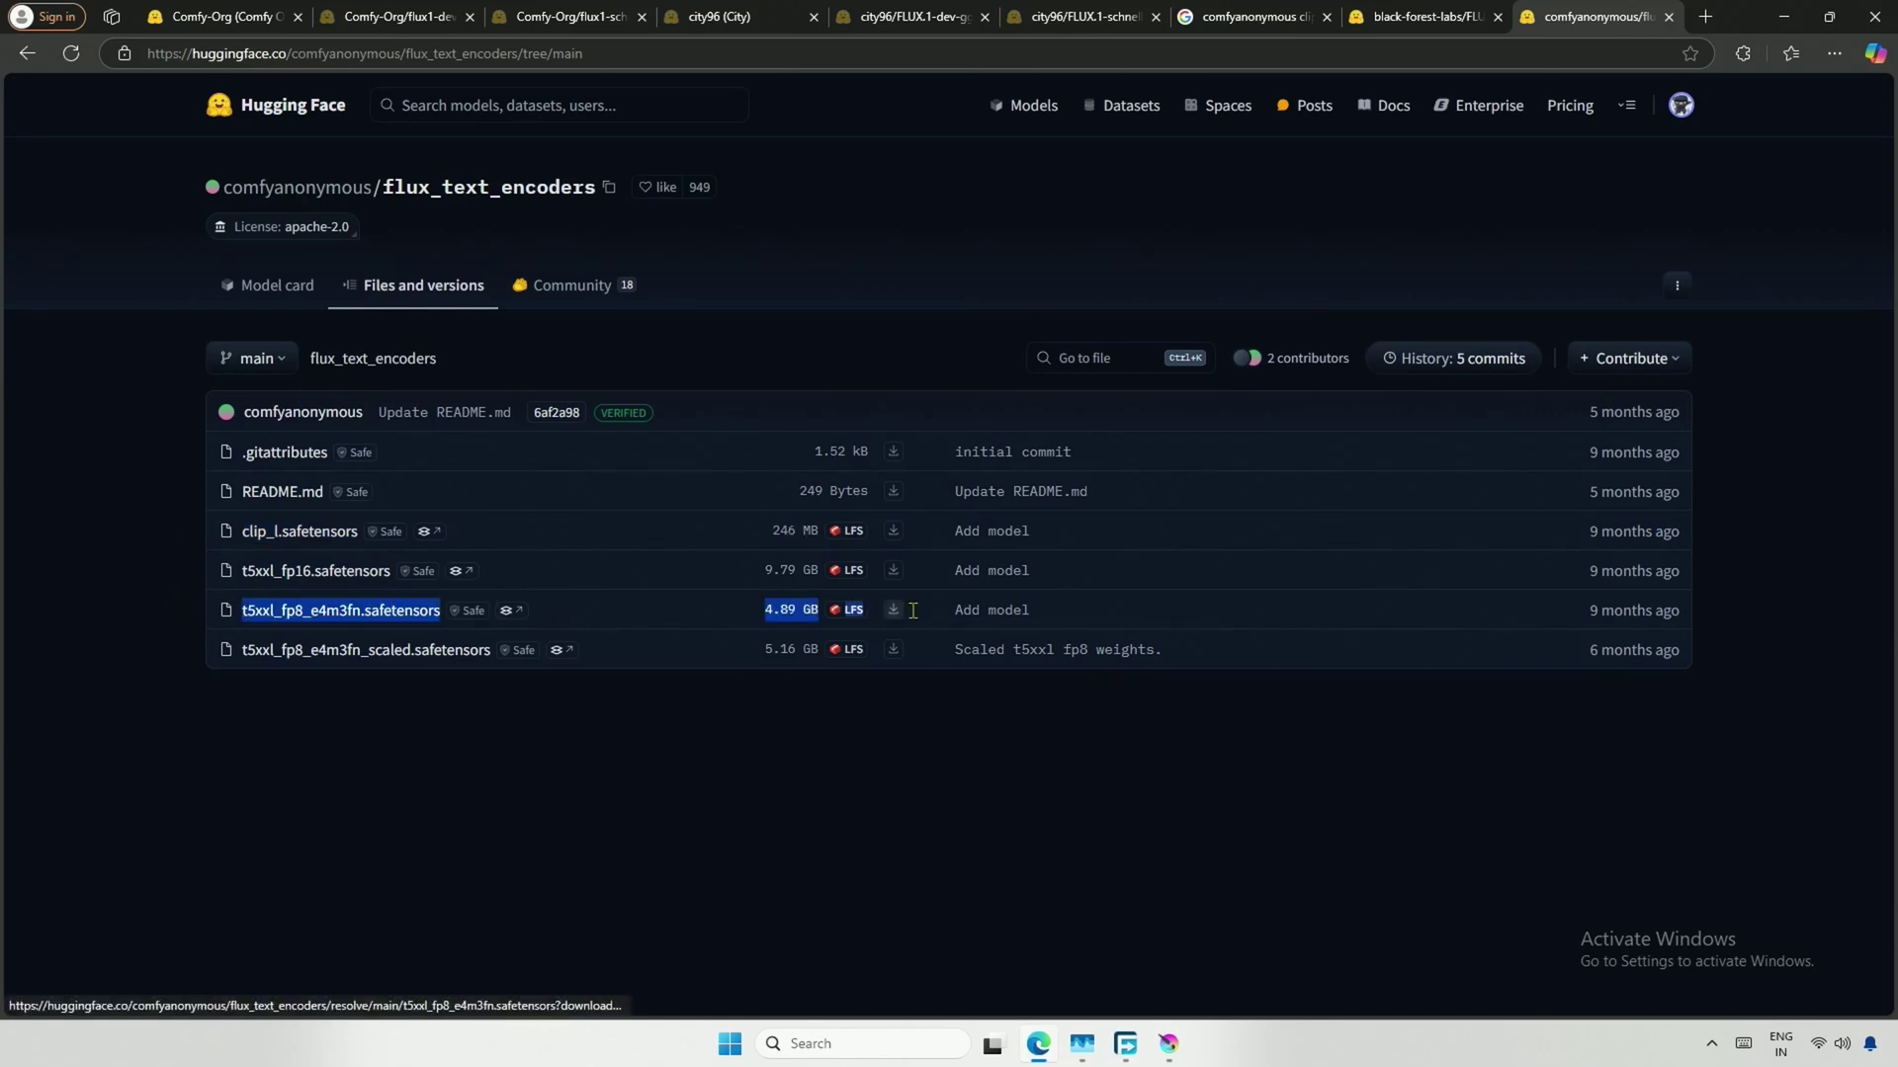
# Download ae.safetensors from FLUX.1-dev into the models\vae folder
pyautogui.click(1424, 16)
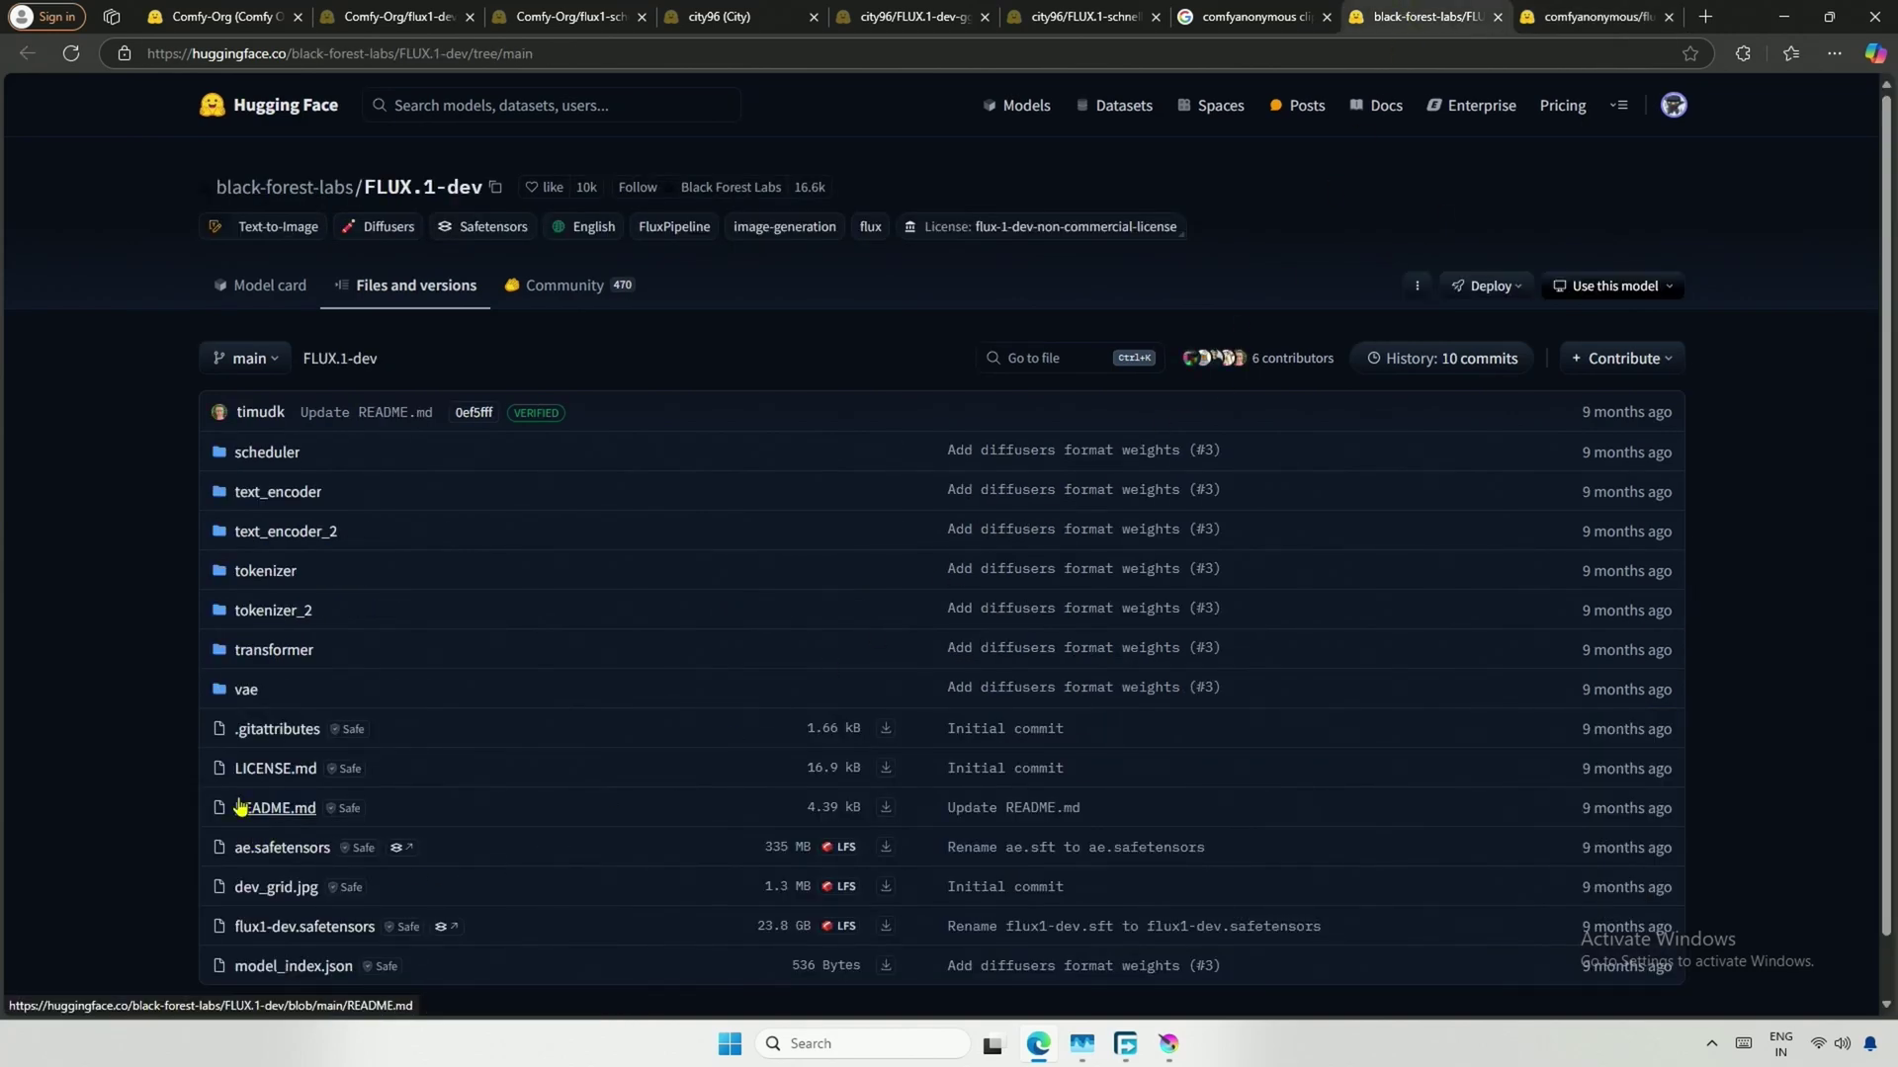
pyautogui.click(886, 847)
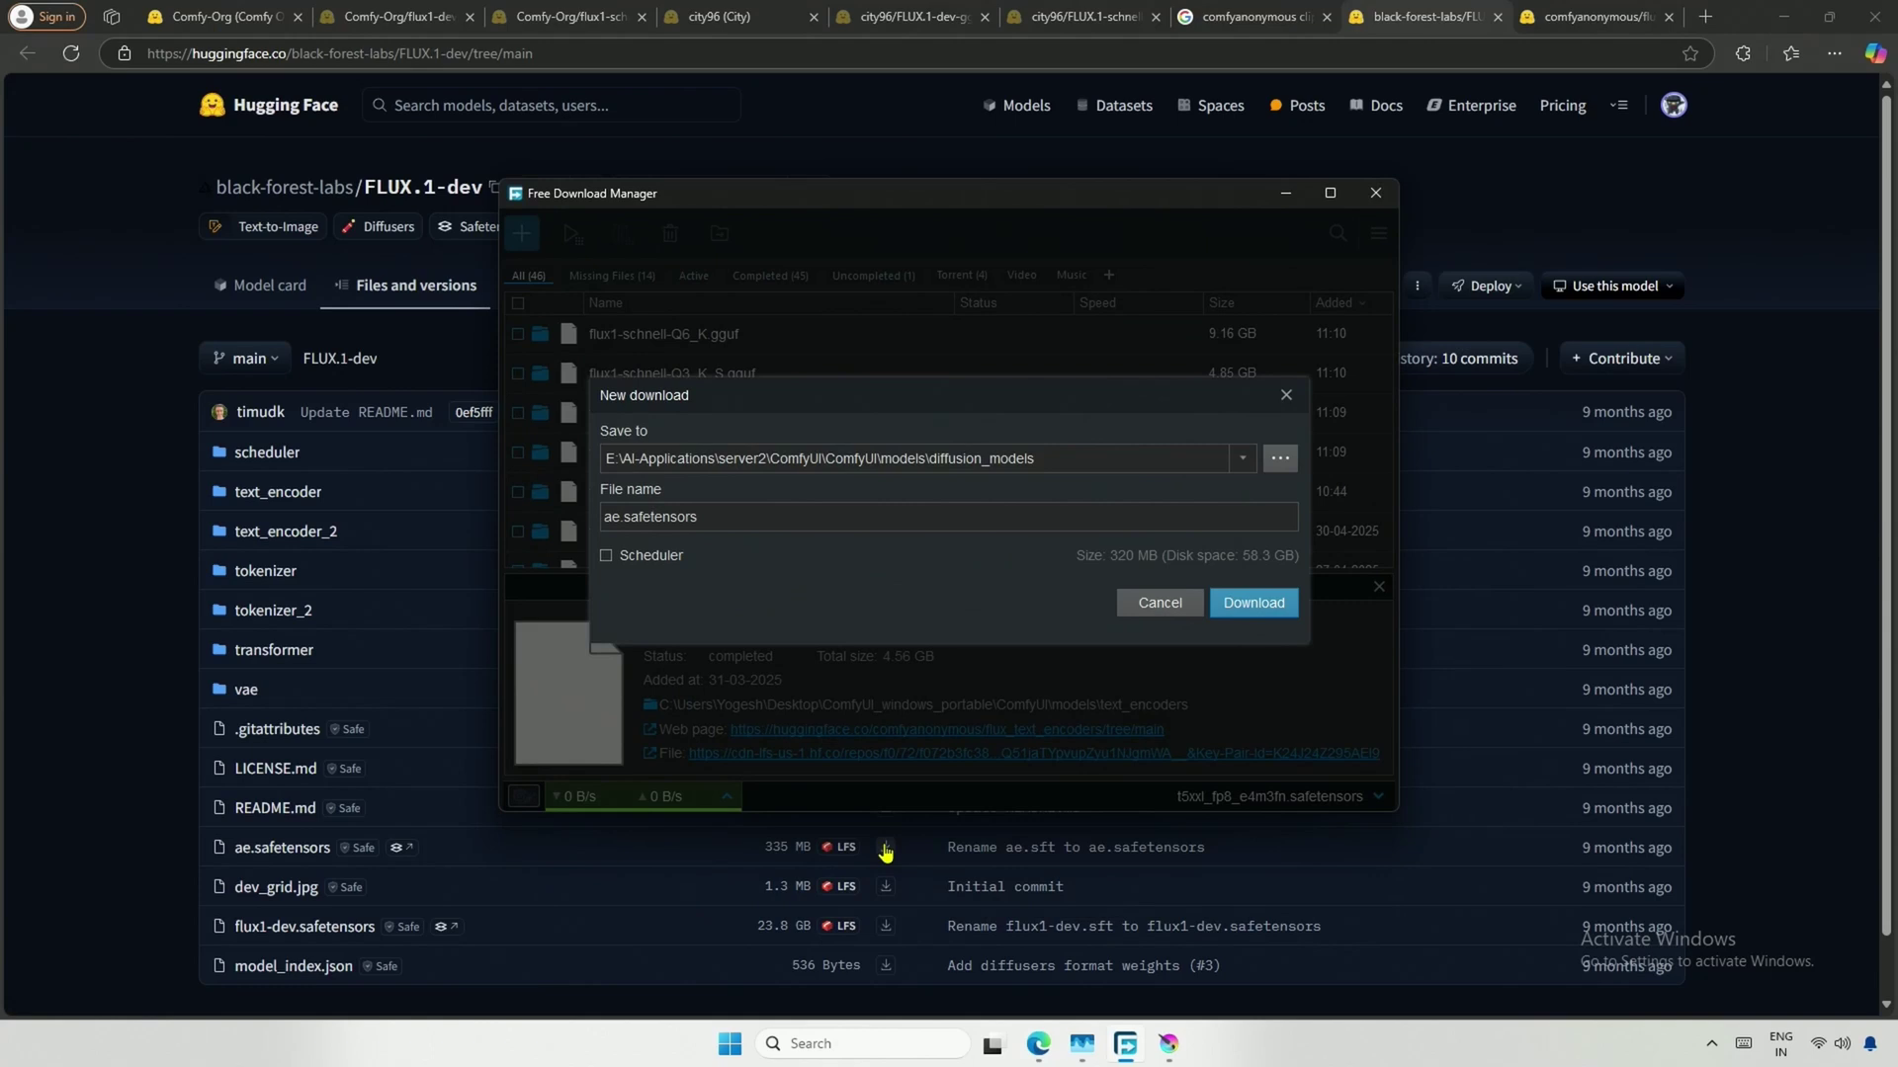
pyautogui.click(1282, 460)
pyautogui.click(848, 265)
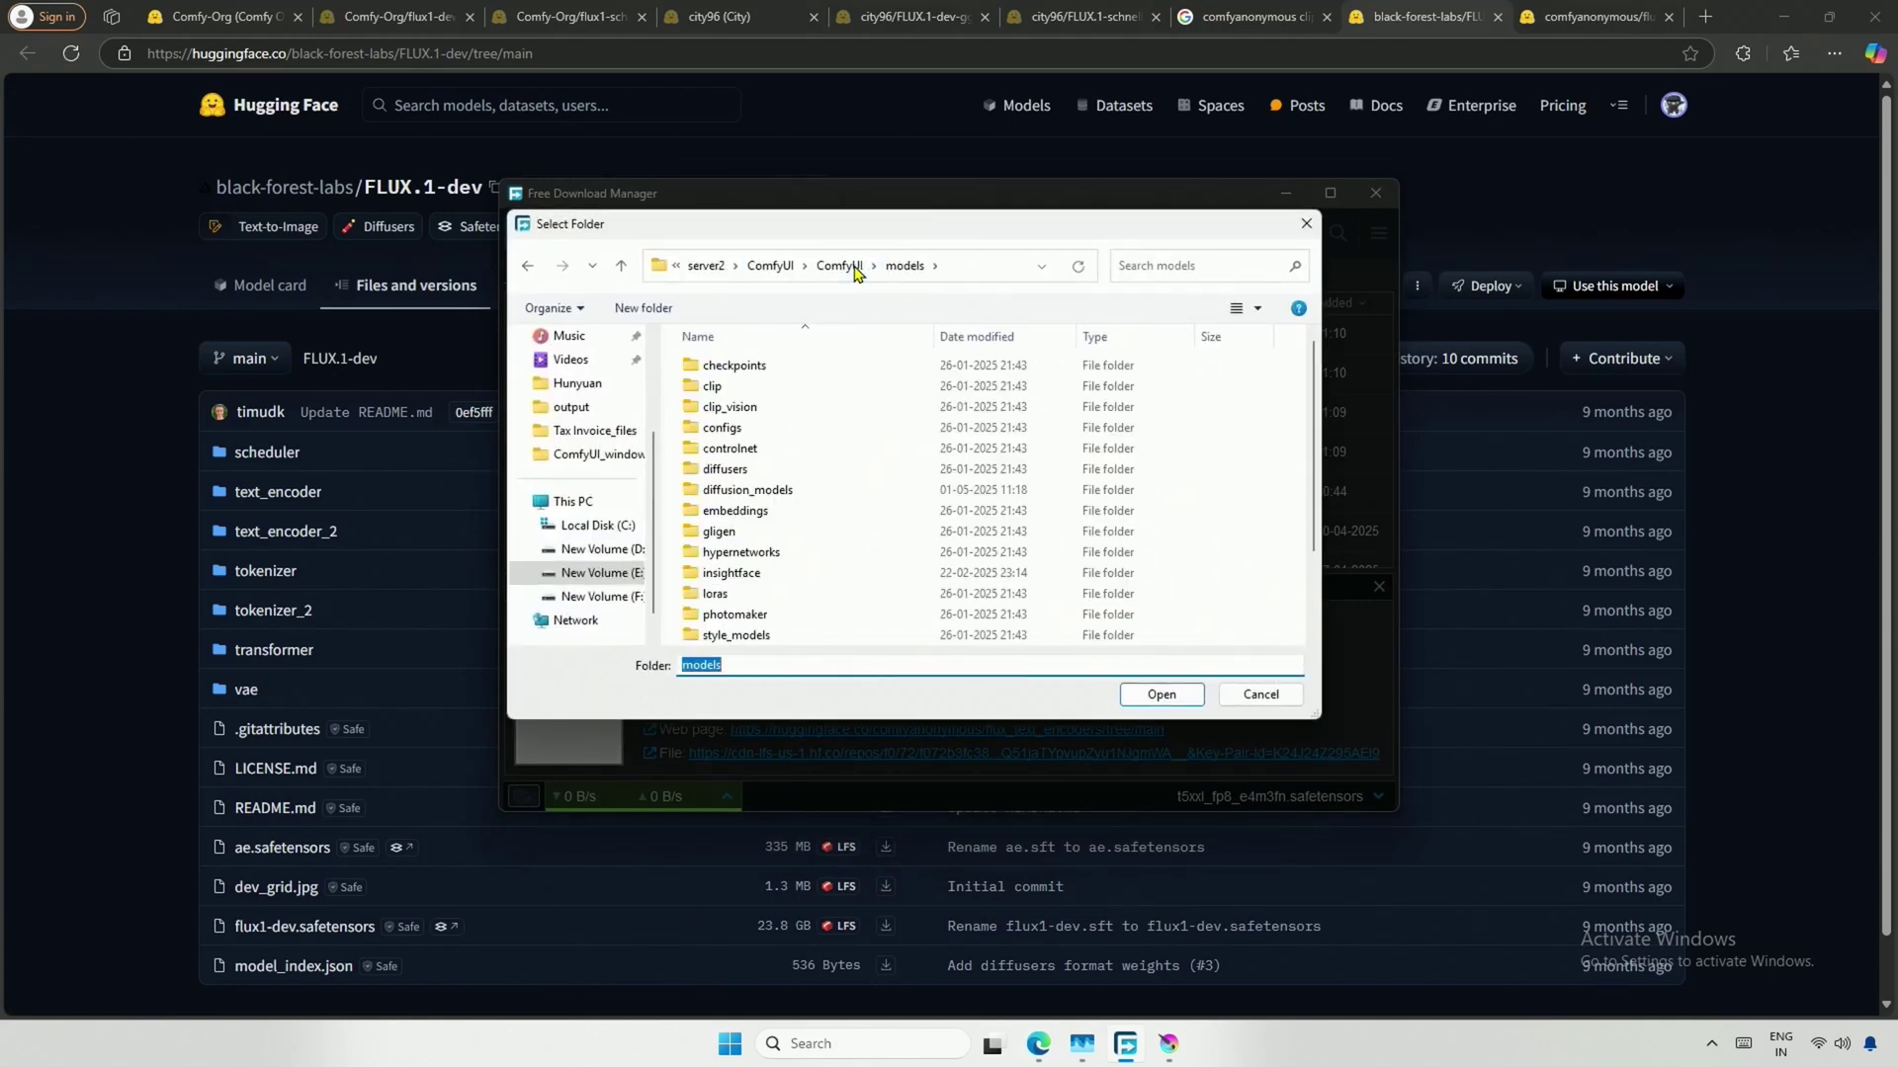
pyautogui.scroll(-2, 875, 558)
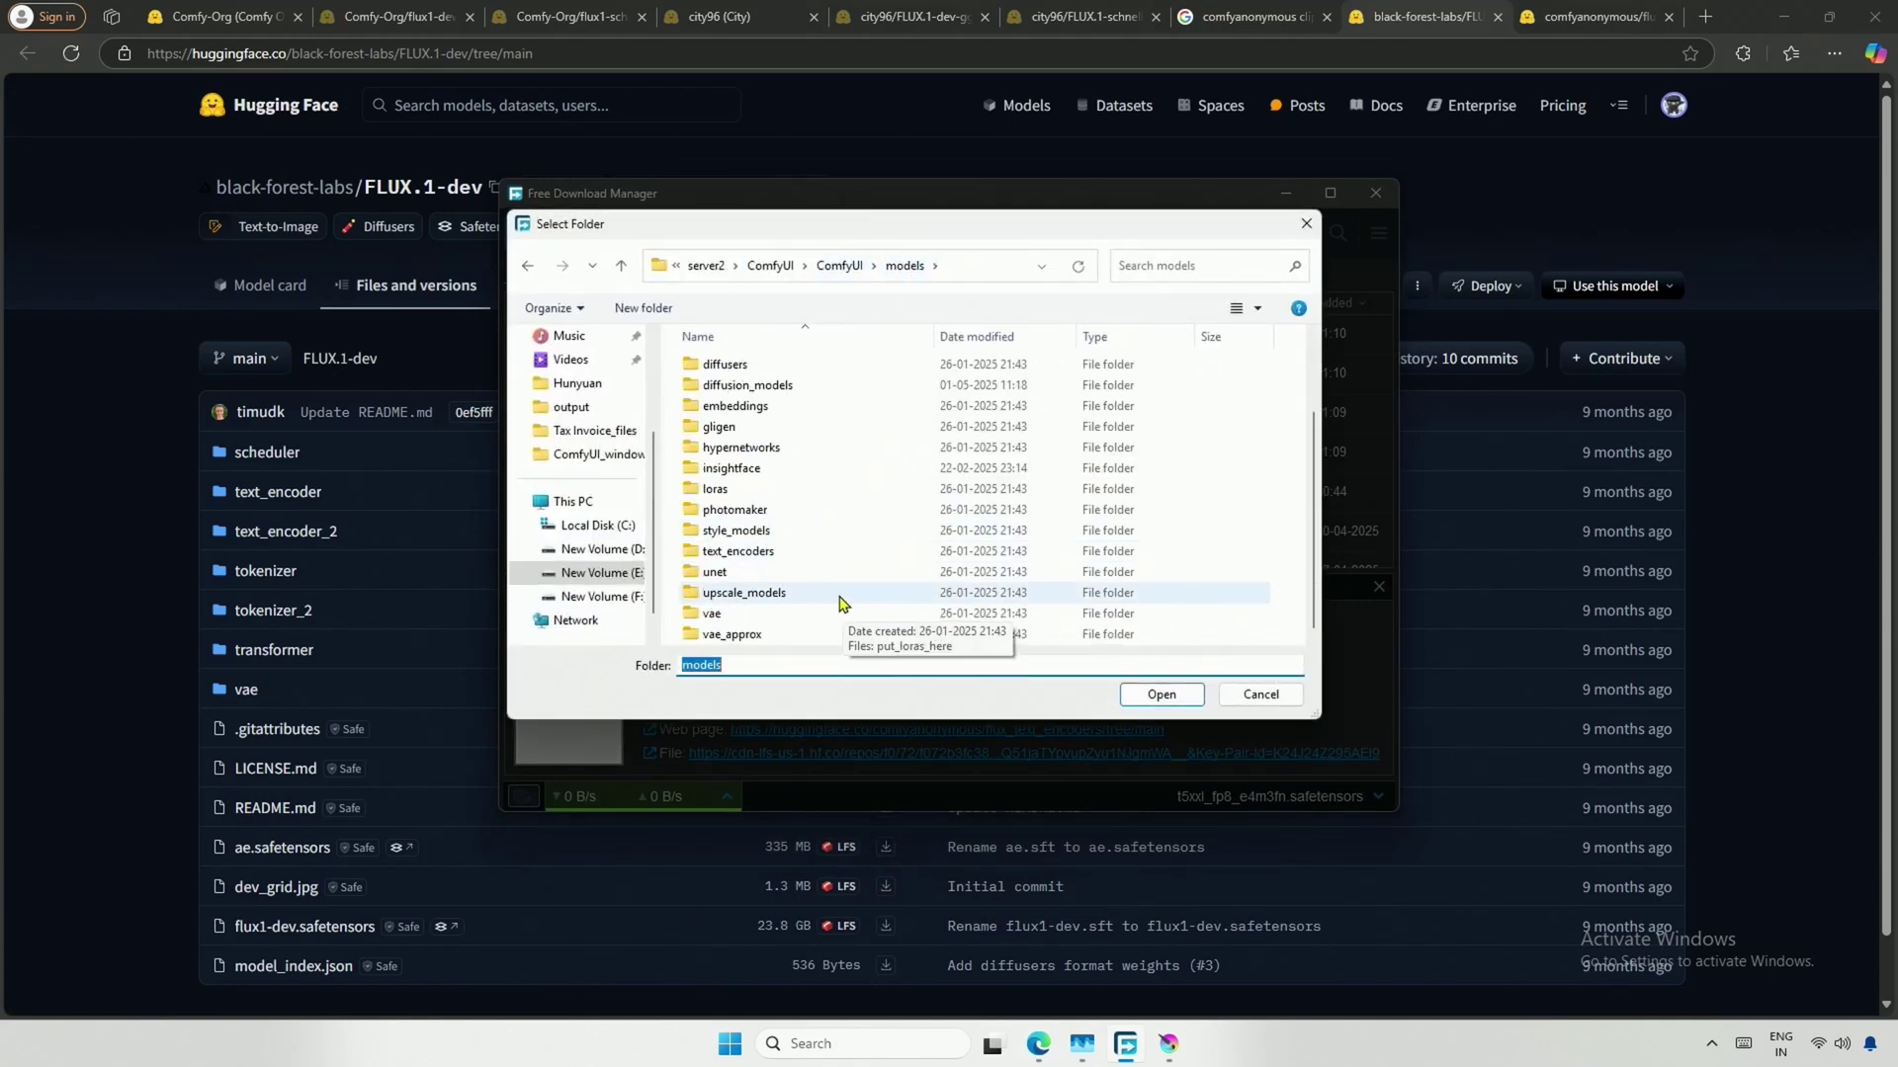
pyautogui.doubleClick(775, 623)
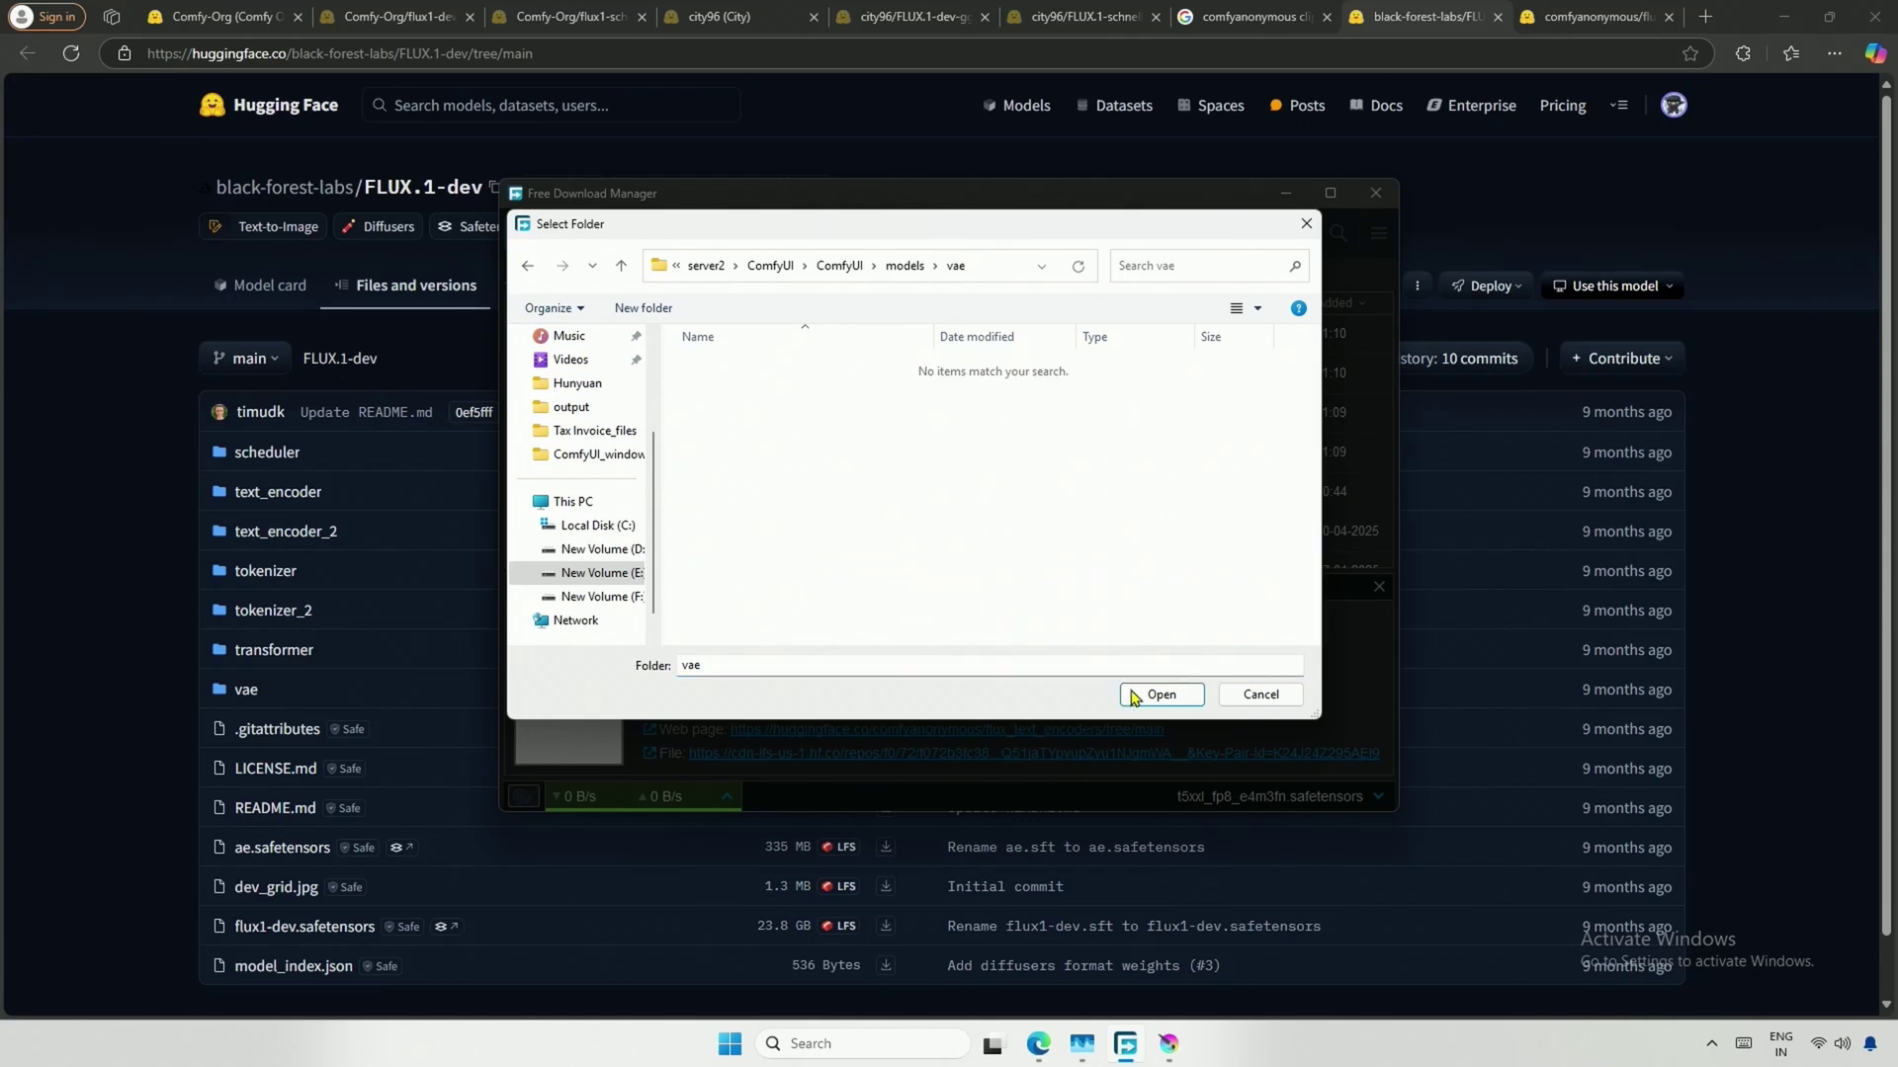
pyautogui.click(1144, 692)
pyautogui.click(1230, 605)
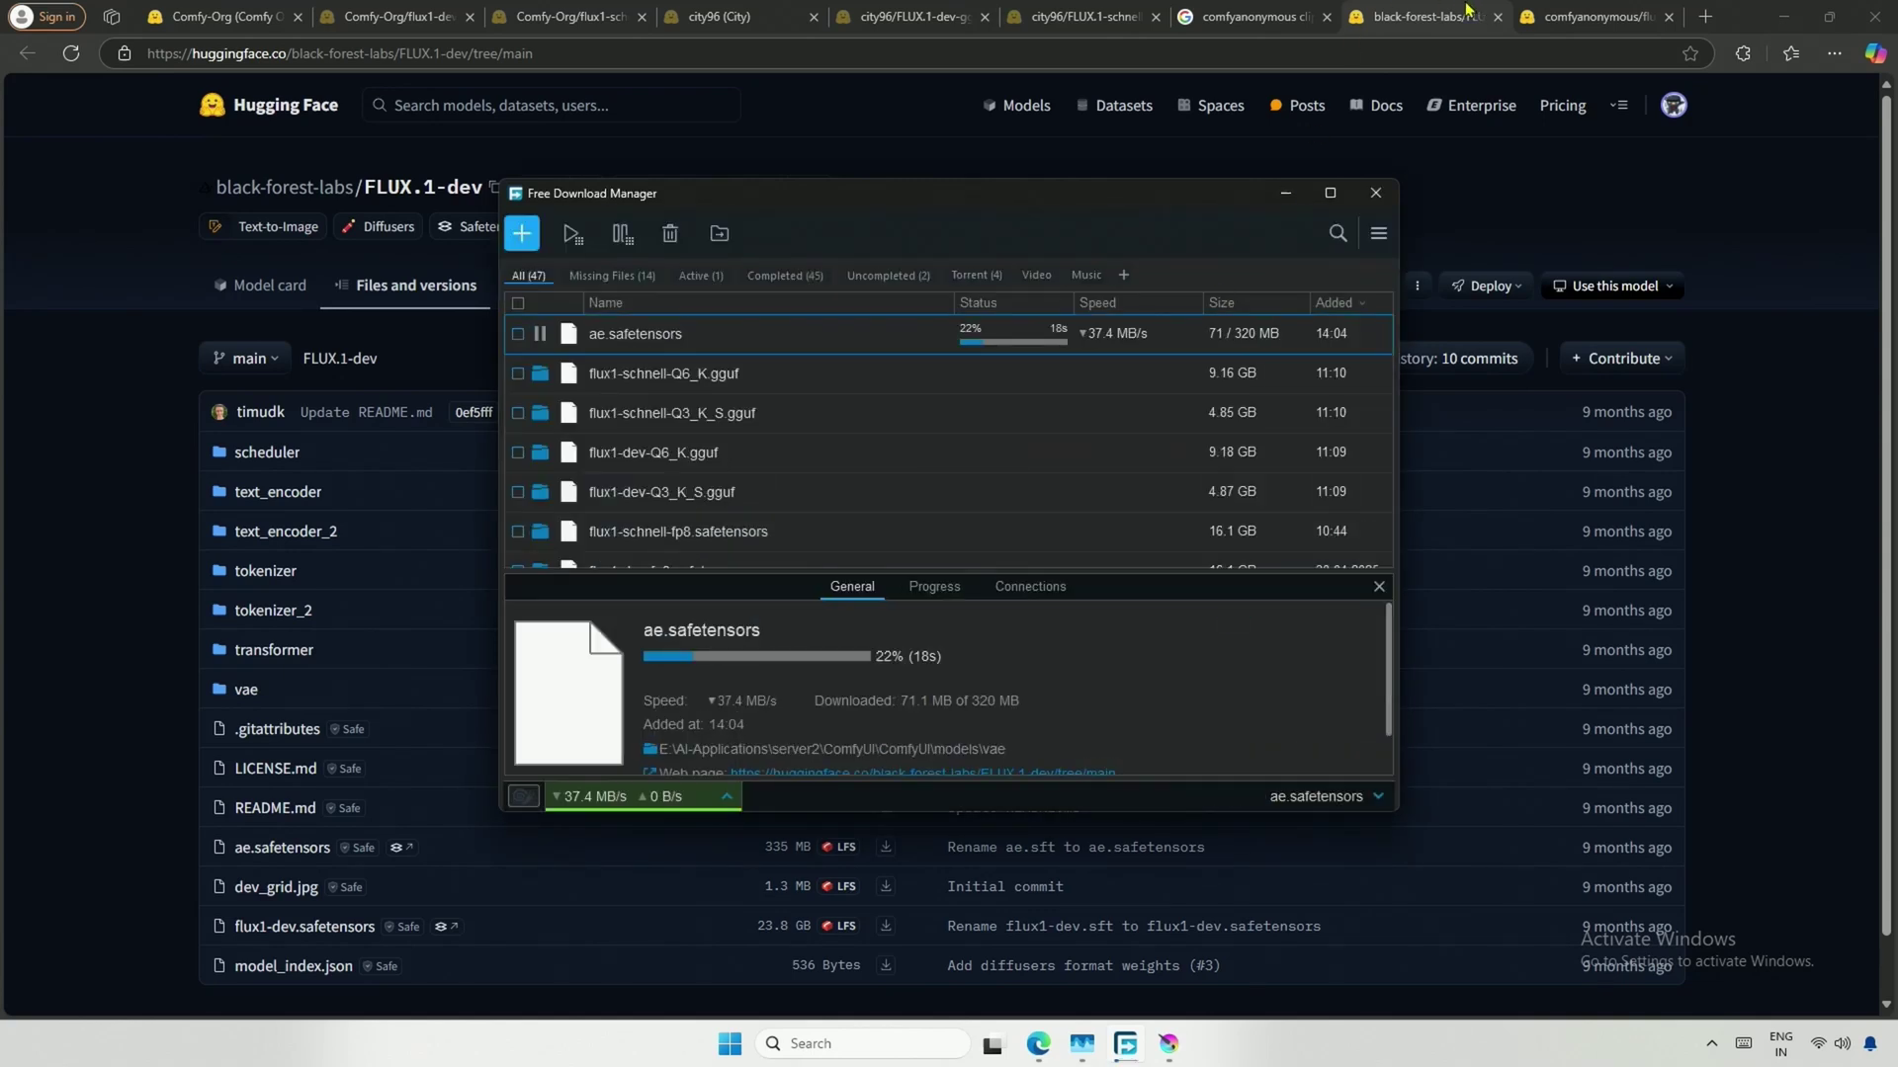
# Download the clip_l and t5xxl_fp8_e4m3fn text encoders into the models\clip folder
pyautogui.click(1547, 10)
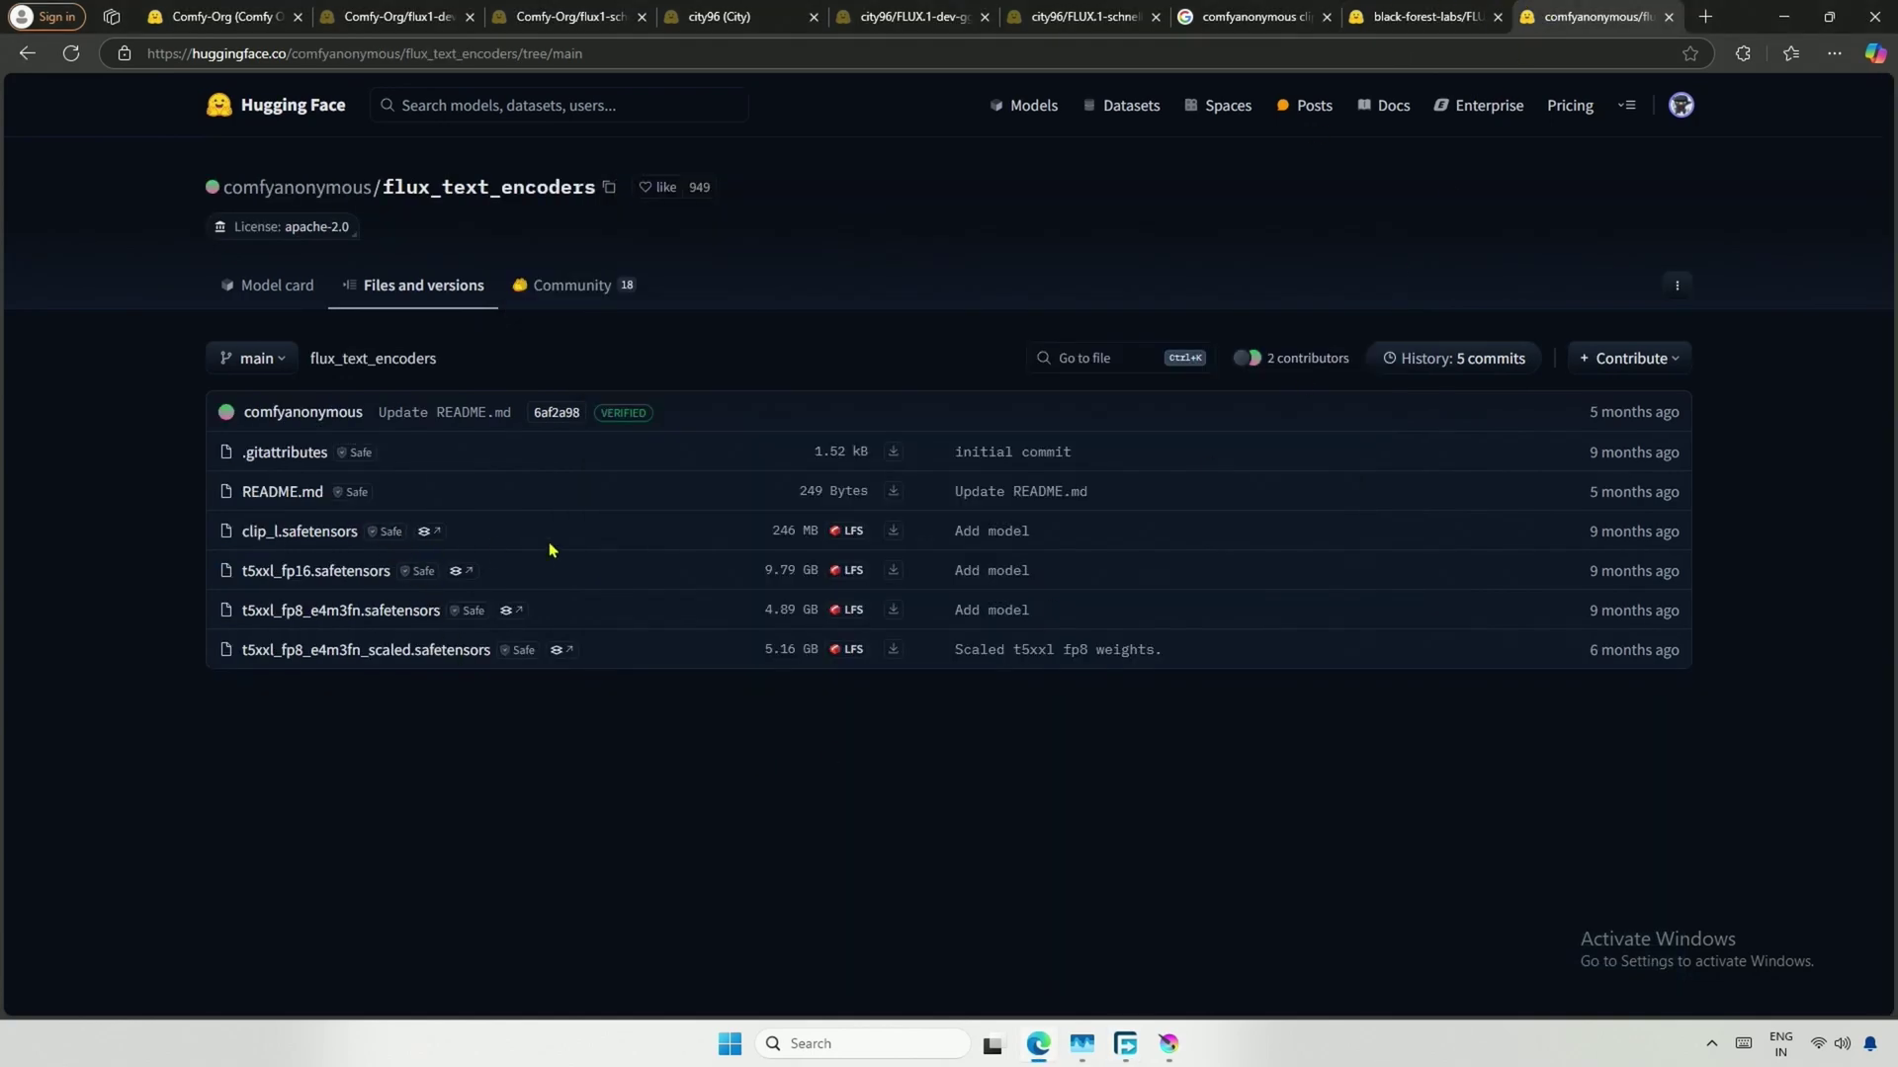
pyautogui.click(895, 535)
pyautogui.click(1280, 458)
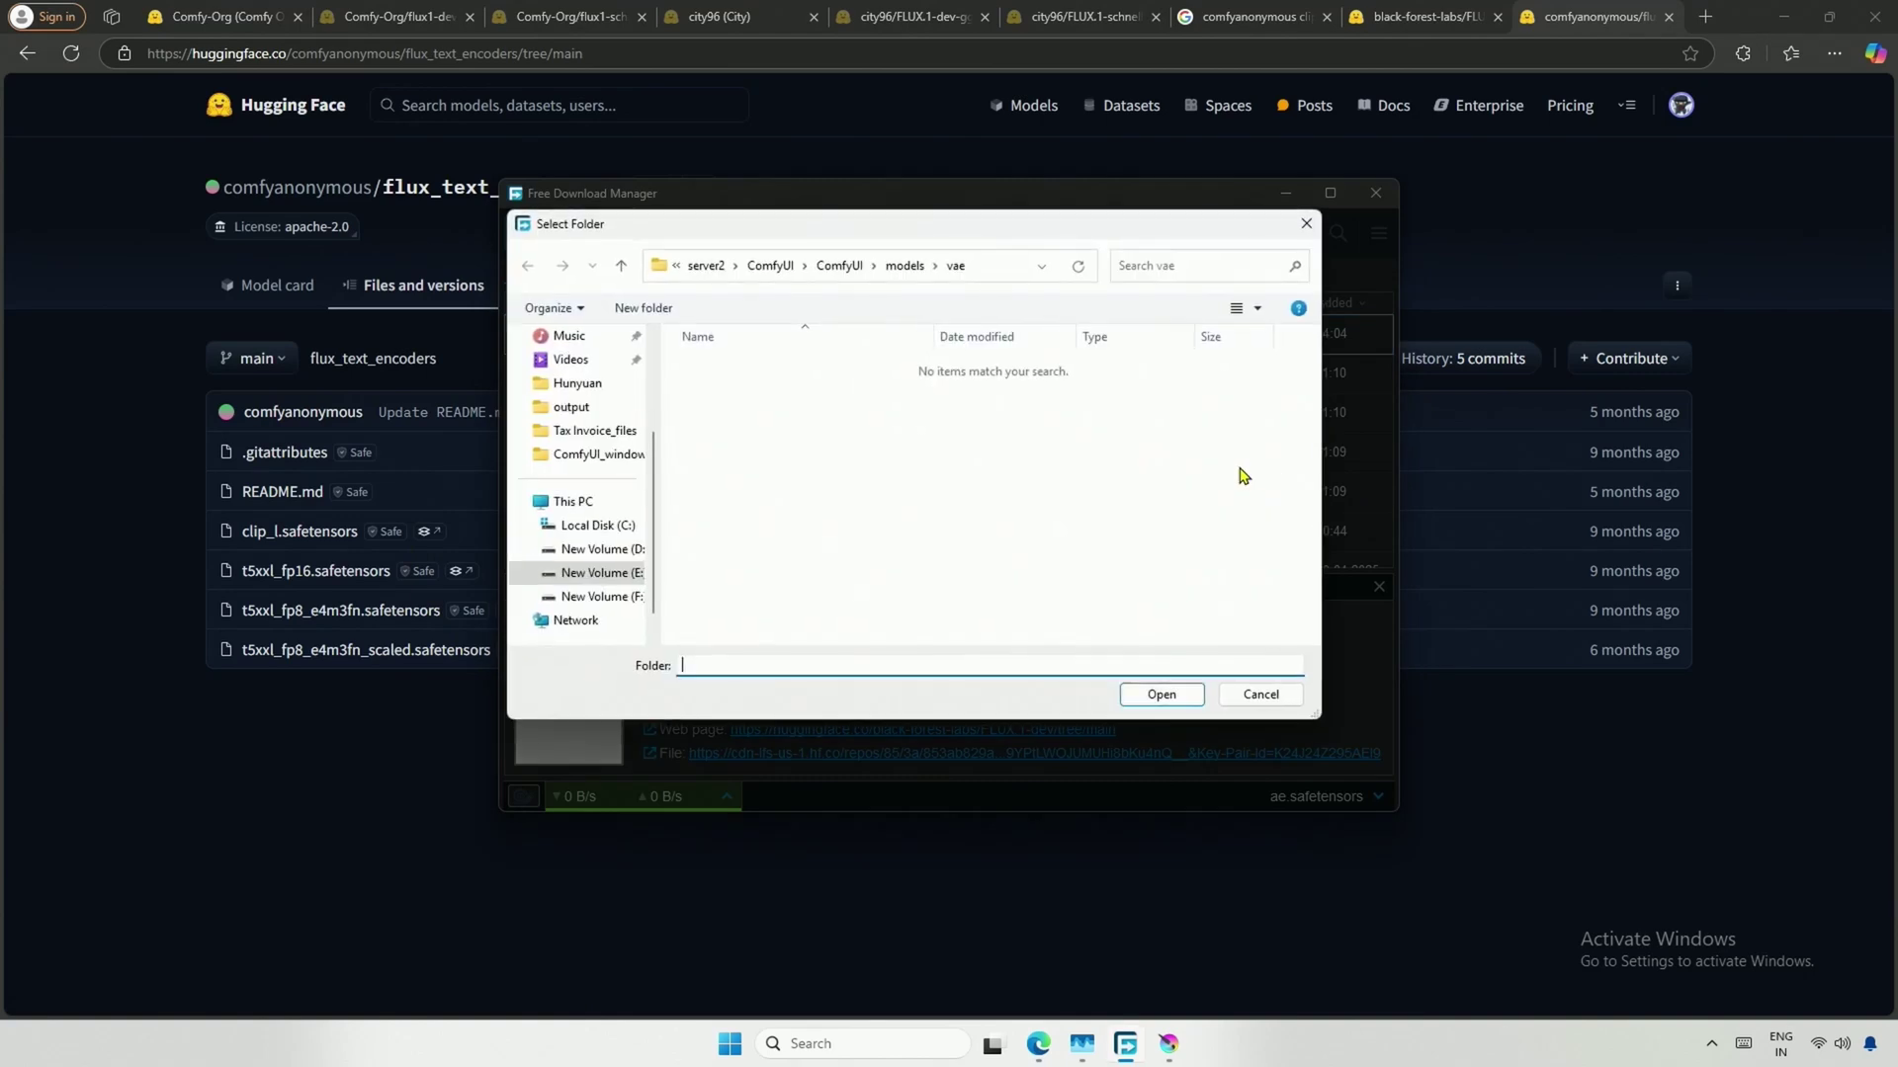
pyautogui.click(905, 265)
pyautogui.doubleClick(749, 389)
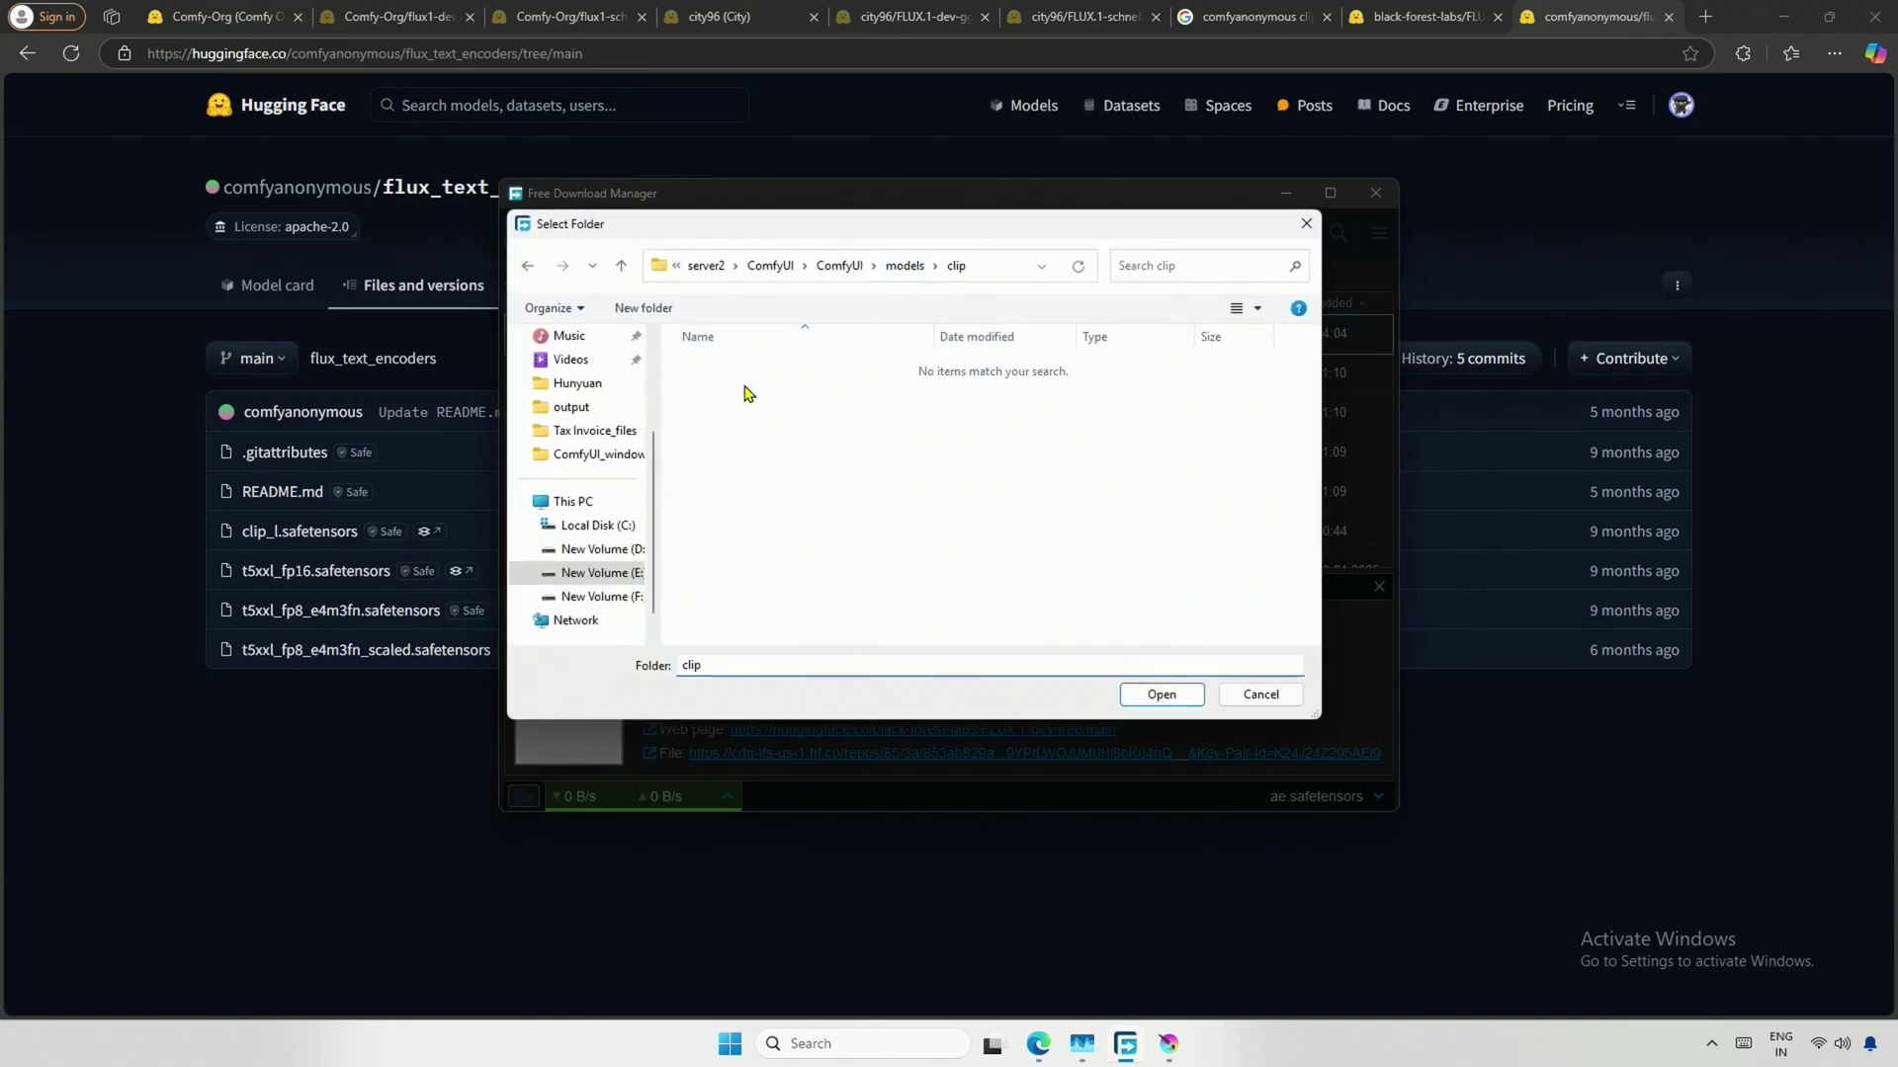
pyautogui.click(1163, 695)
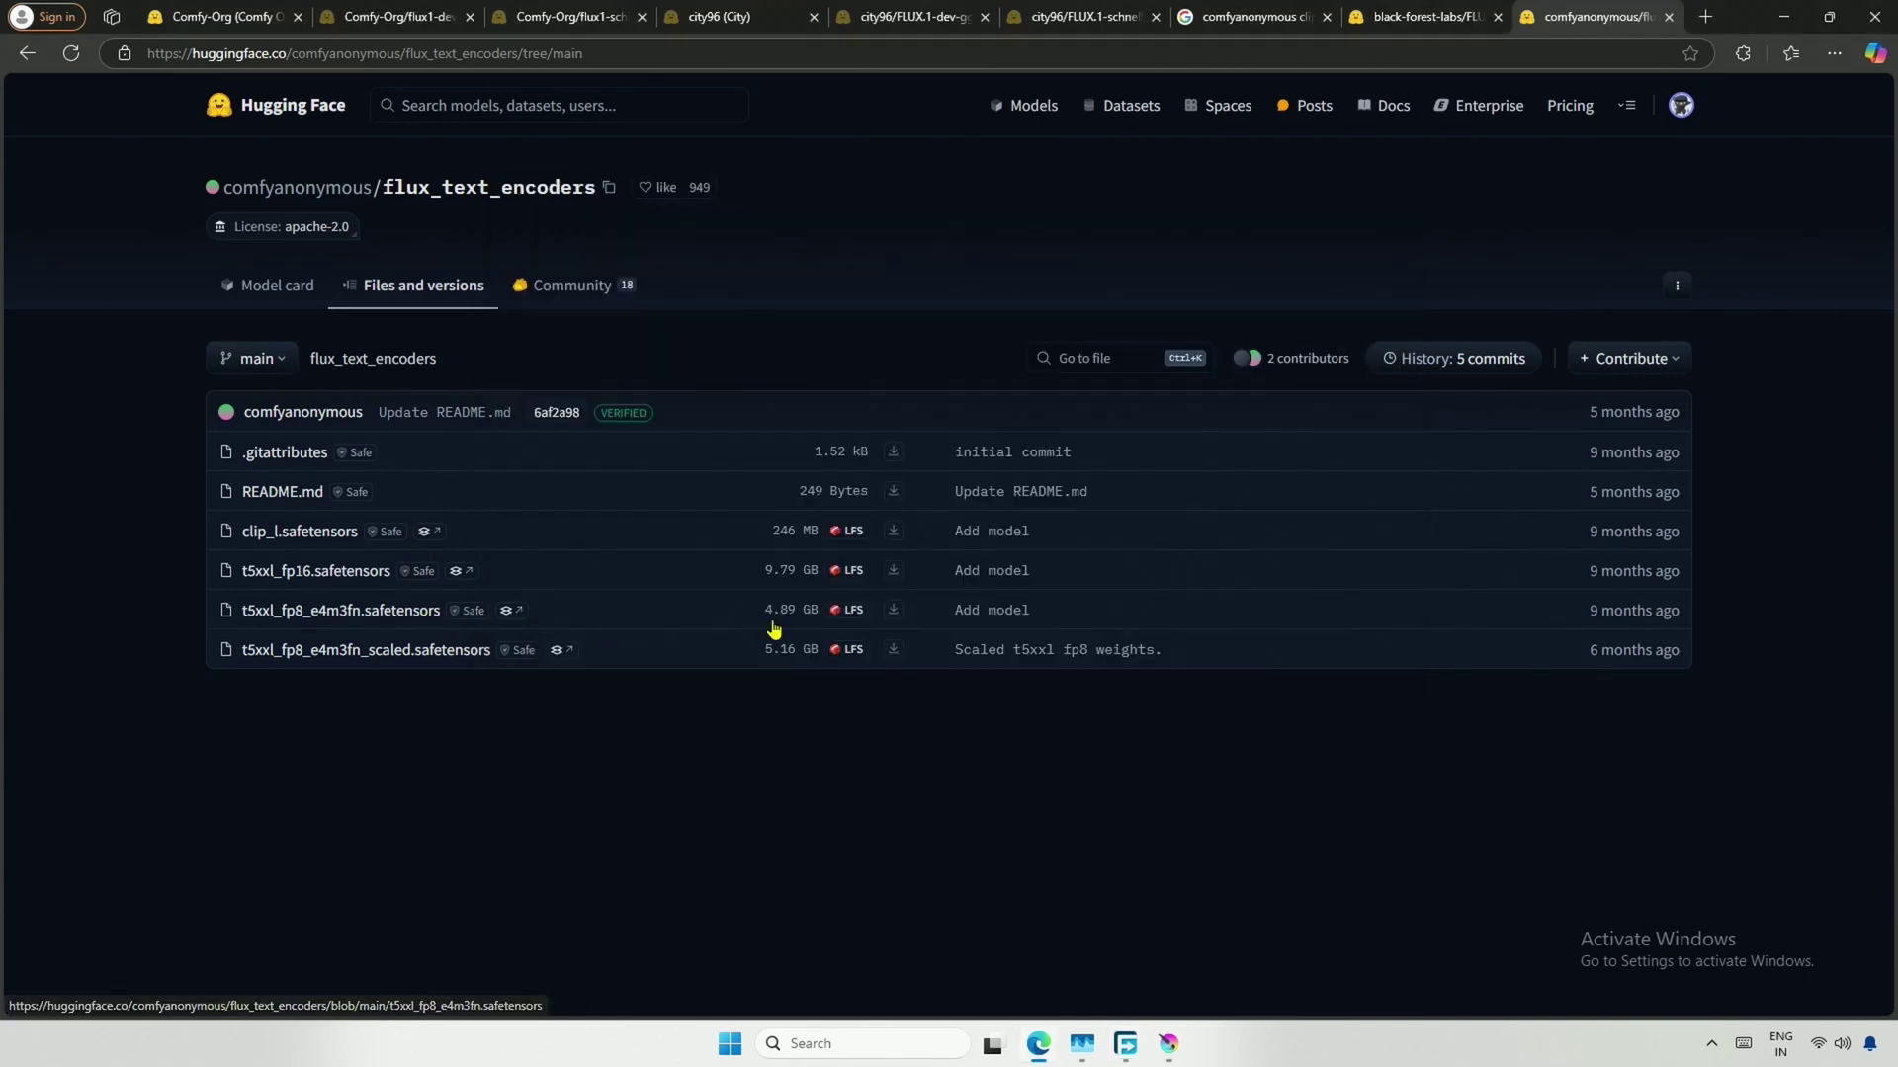
pyautogui.click(894, 613)
pyautogui.click(1144, 492)
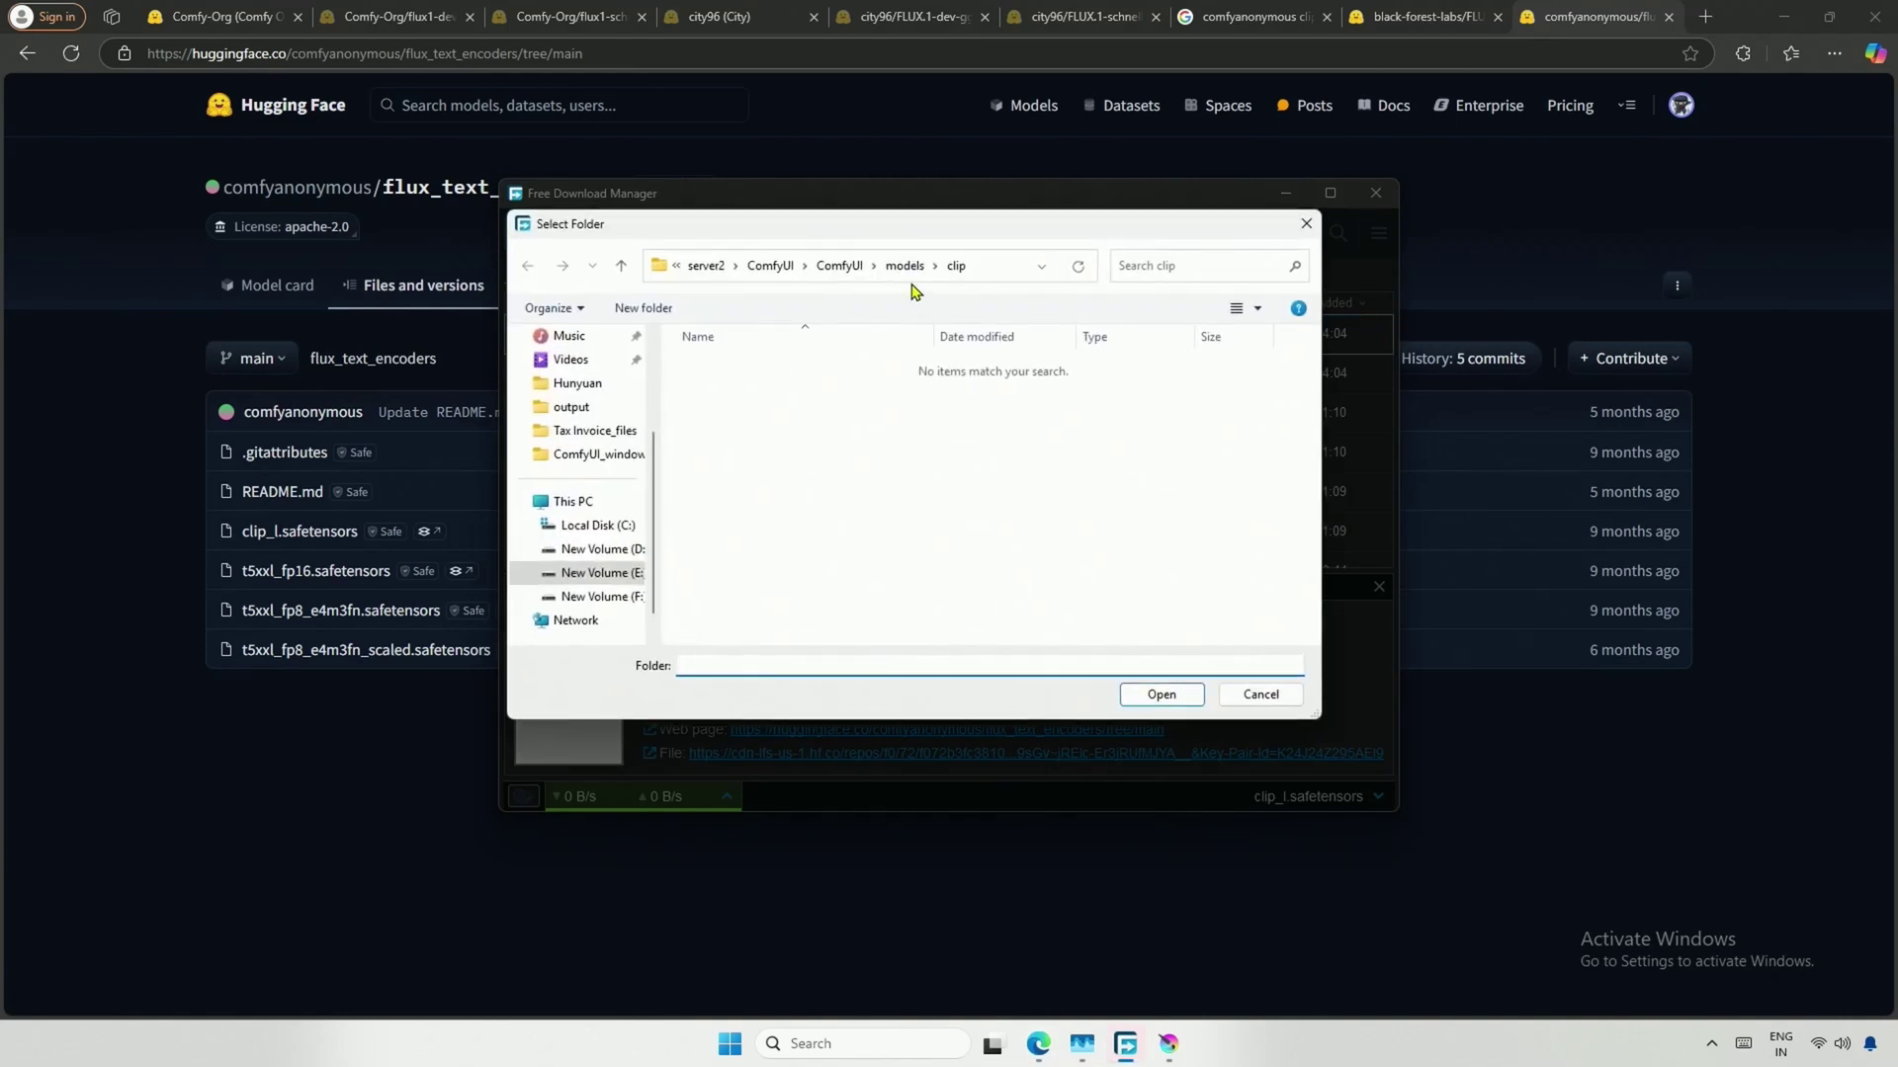
pyautogui.click(1161, 694)
pyautogui.click(1239, 604)
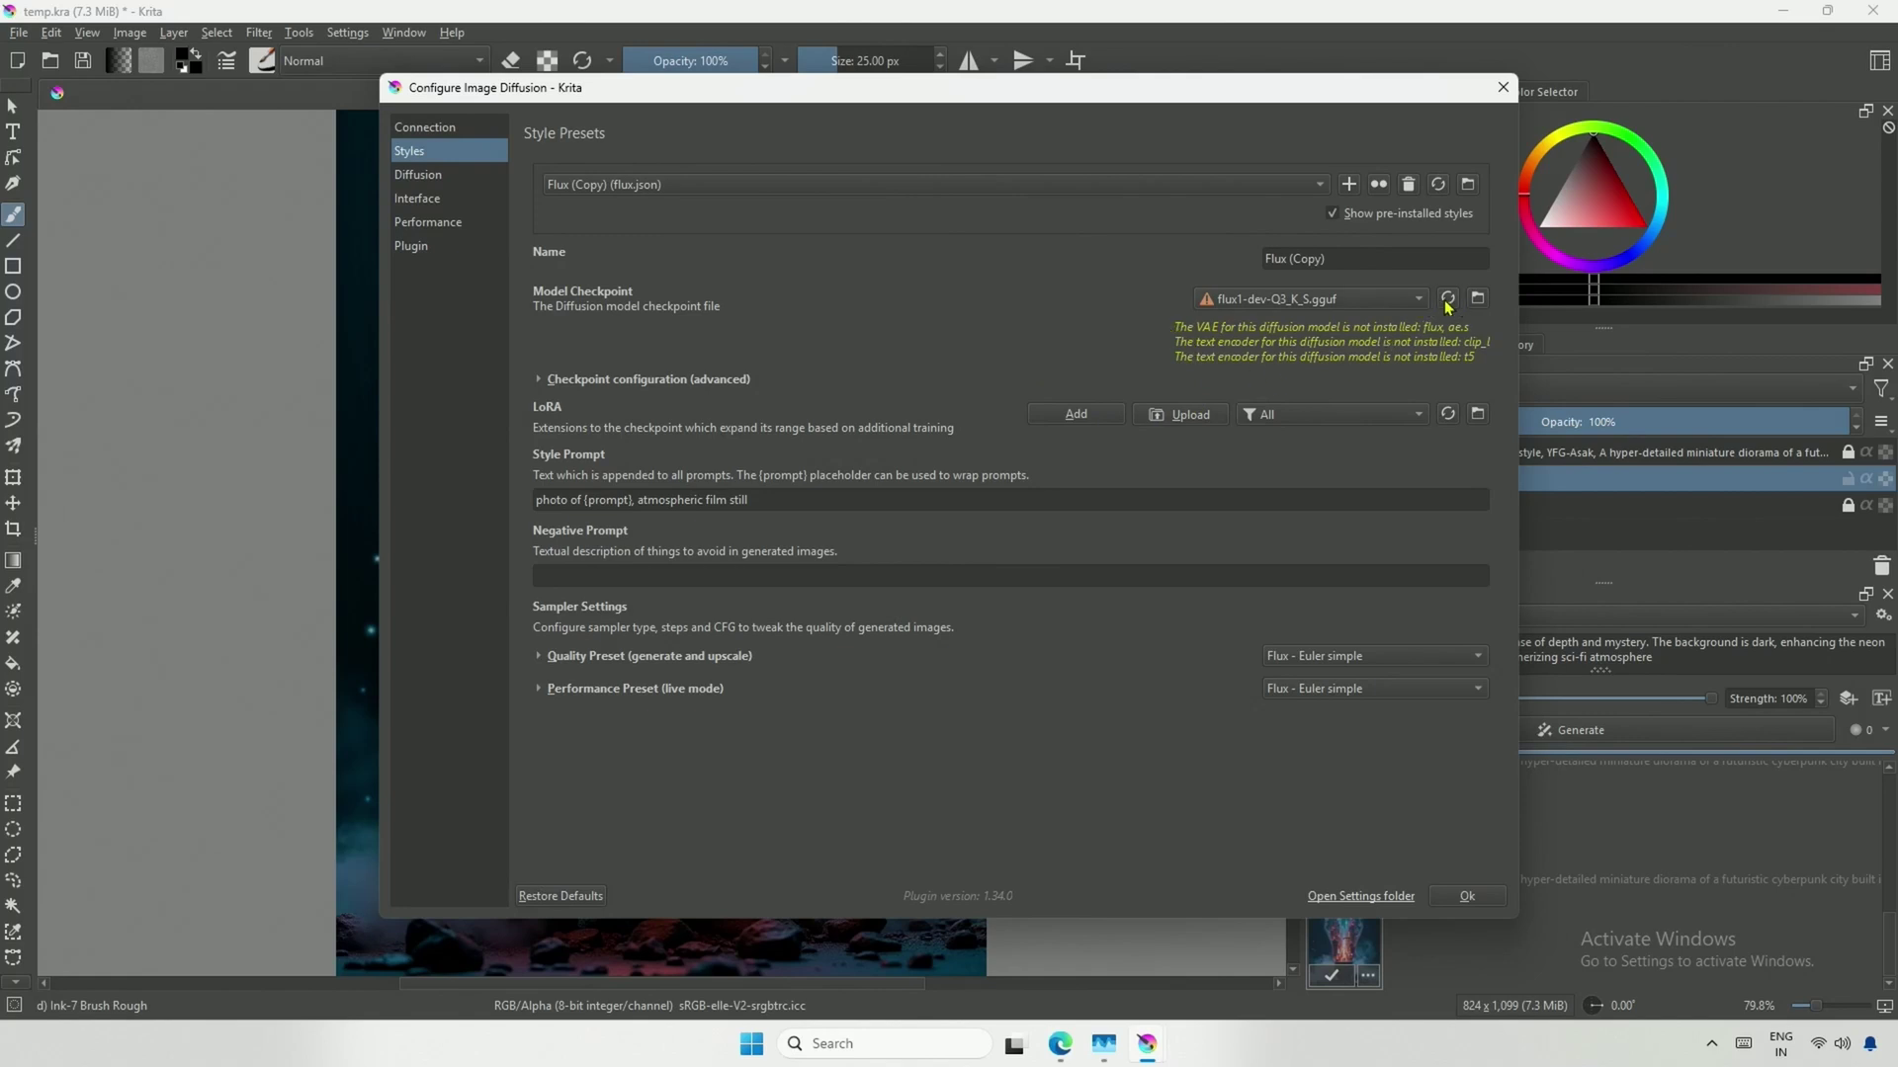
# Rename the copied style to Flux (GGUF), then reopen the lightbulb image after restarting
pyautogui.click(1299, 257)
pyautogui.doubleClick(1311, 259)
pyautogui.write('GGUF')
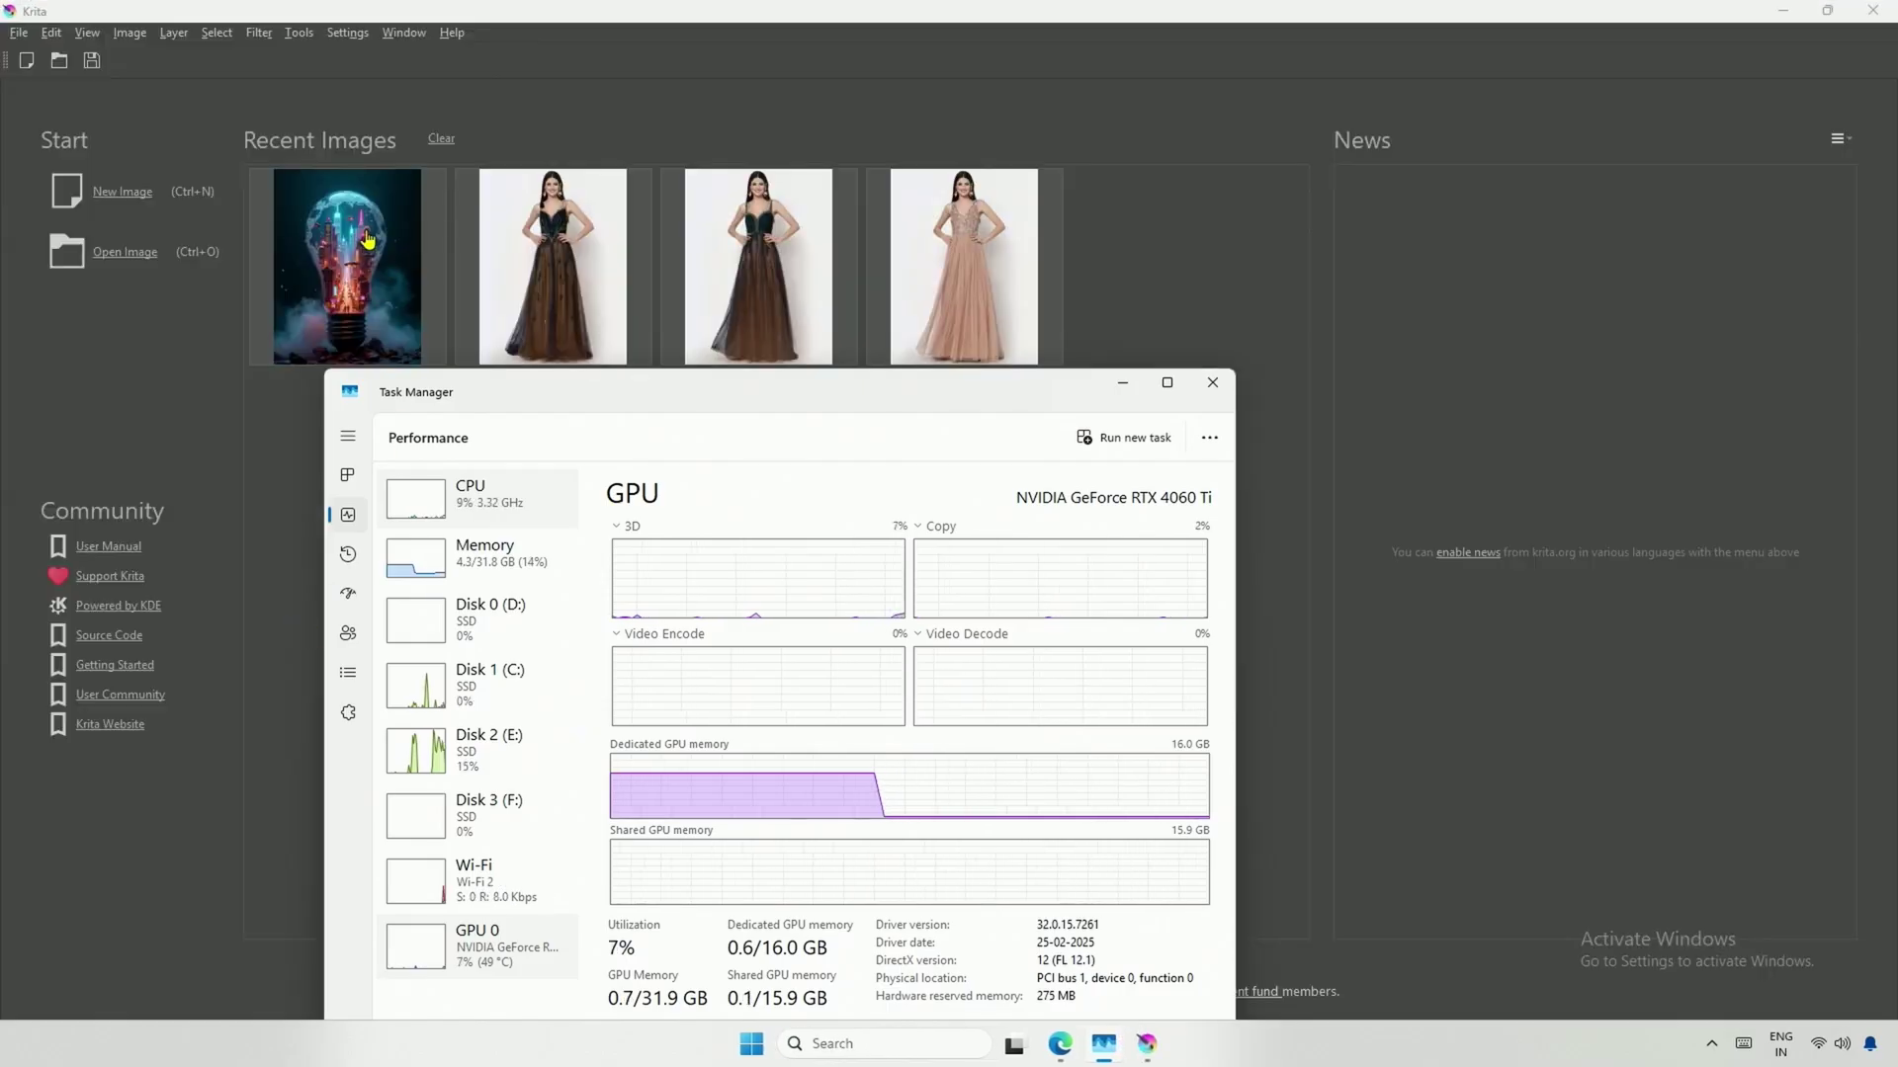
pyautogui.click(371, 229)
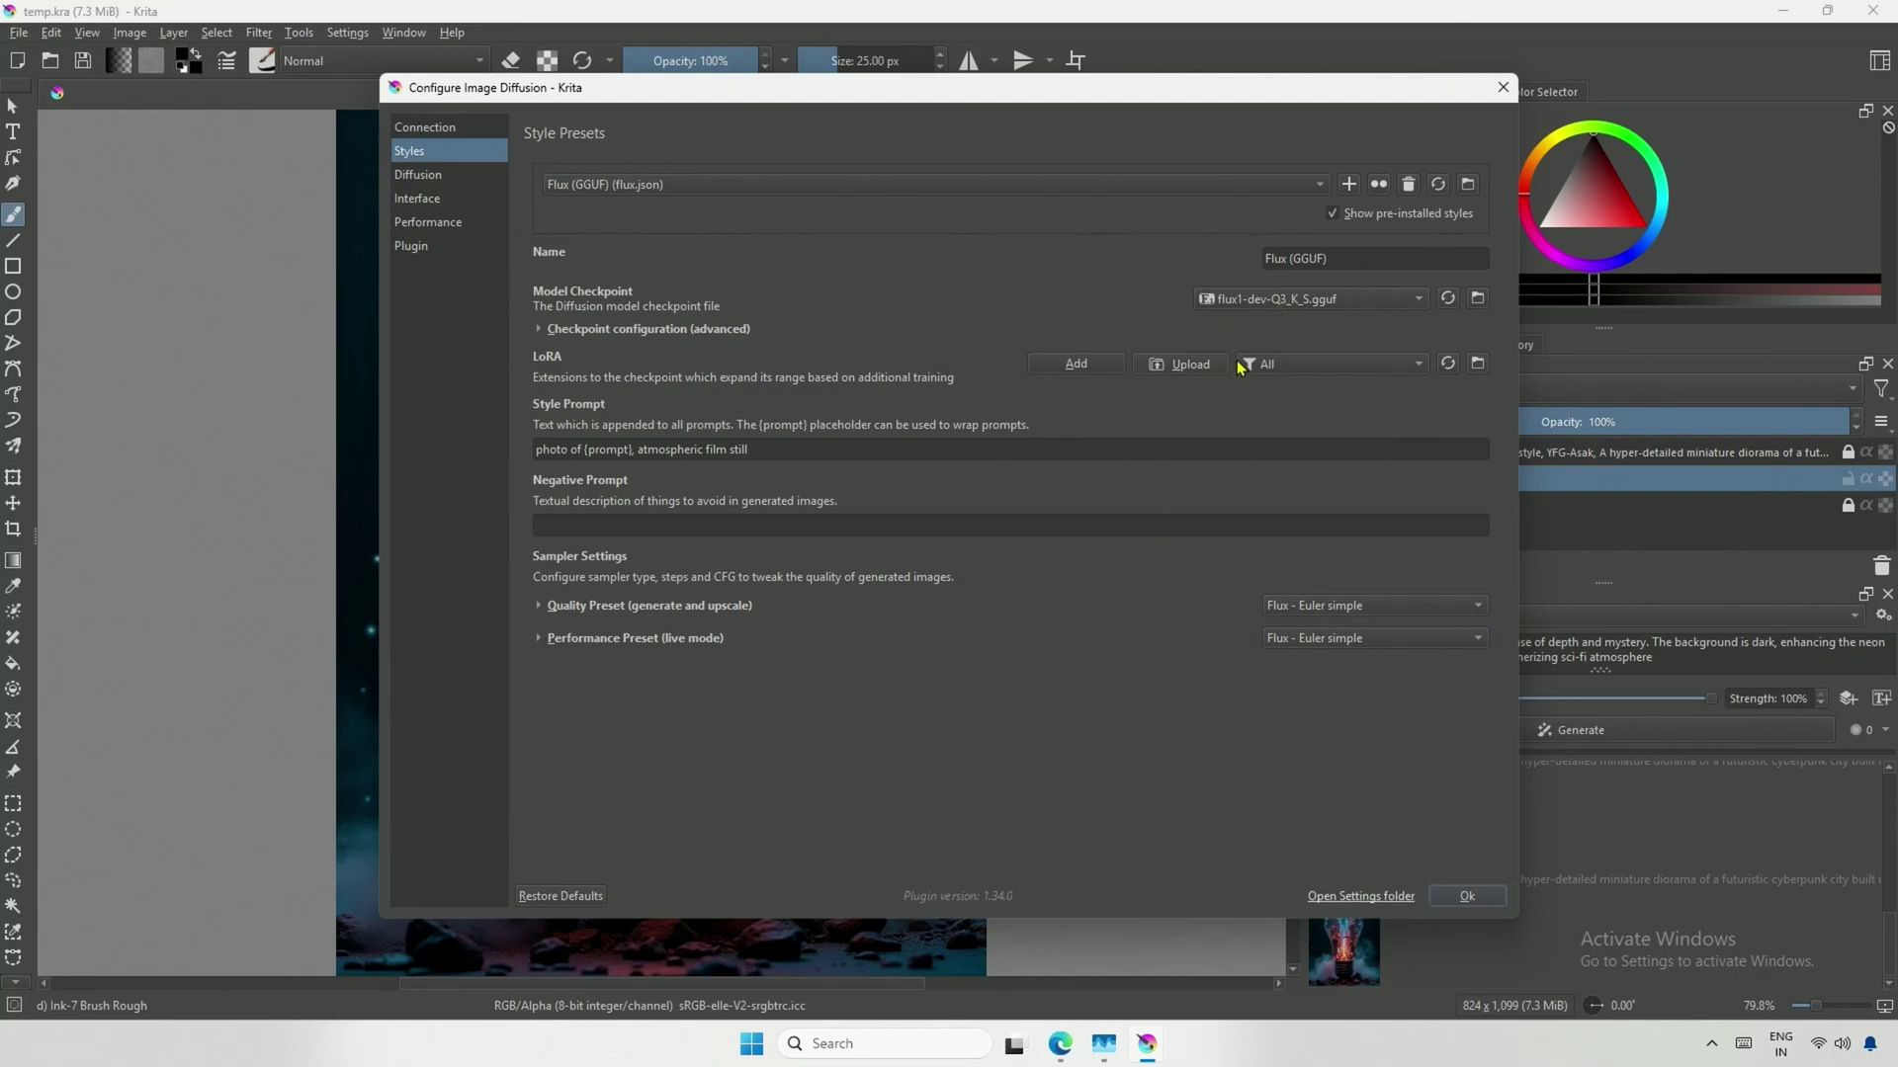
# Apply the Flux (GGUF) style and preview the upper and lower new lightbulb-city renders
pyautogui.click(1467, 896)
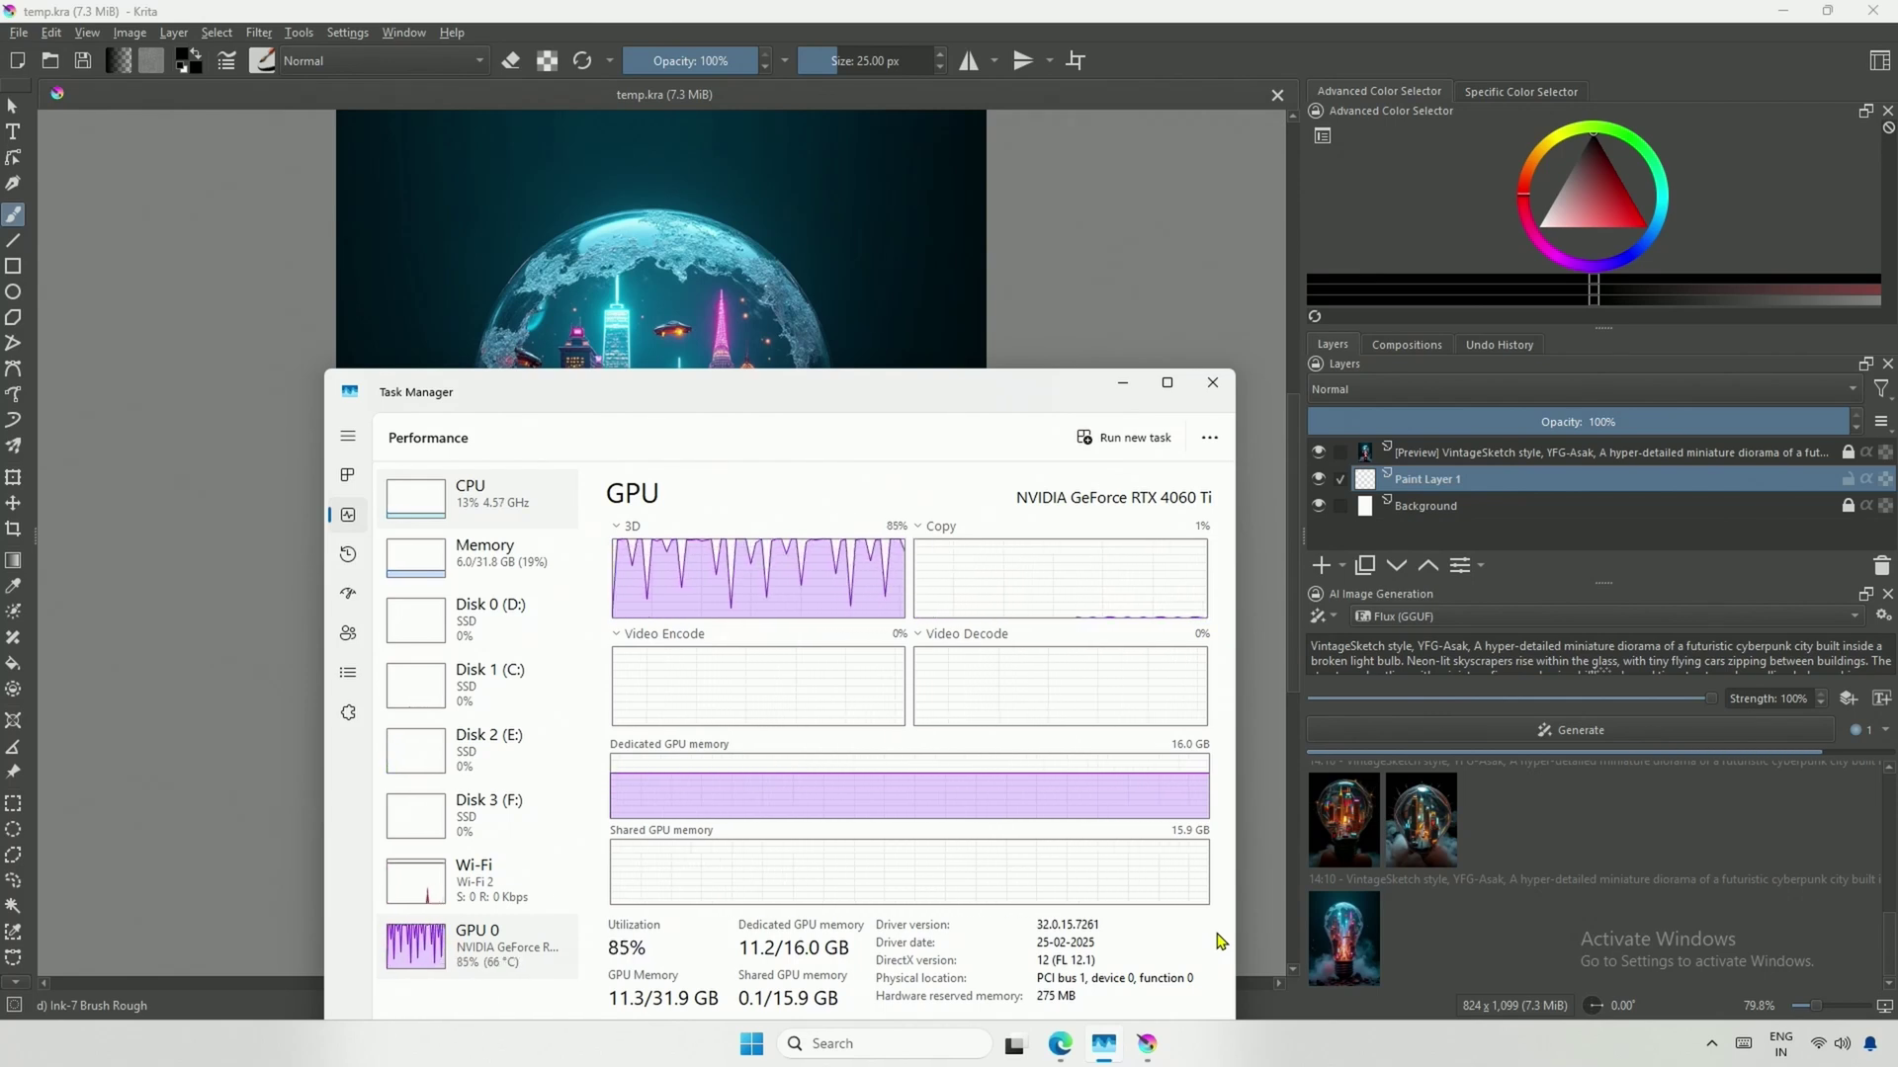
pyautogui.click(1331, 933)
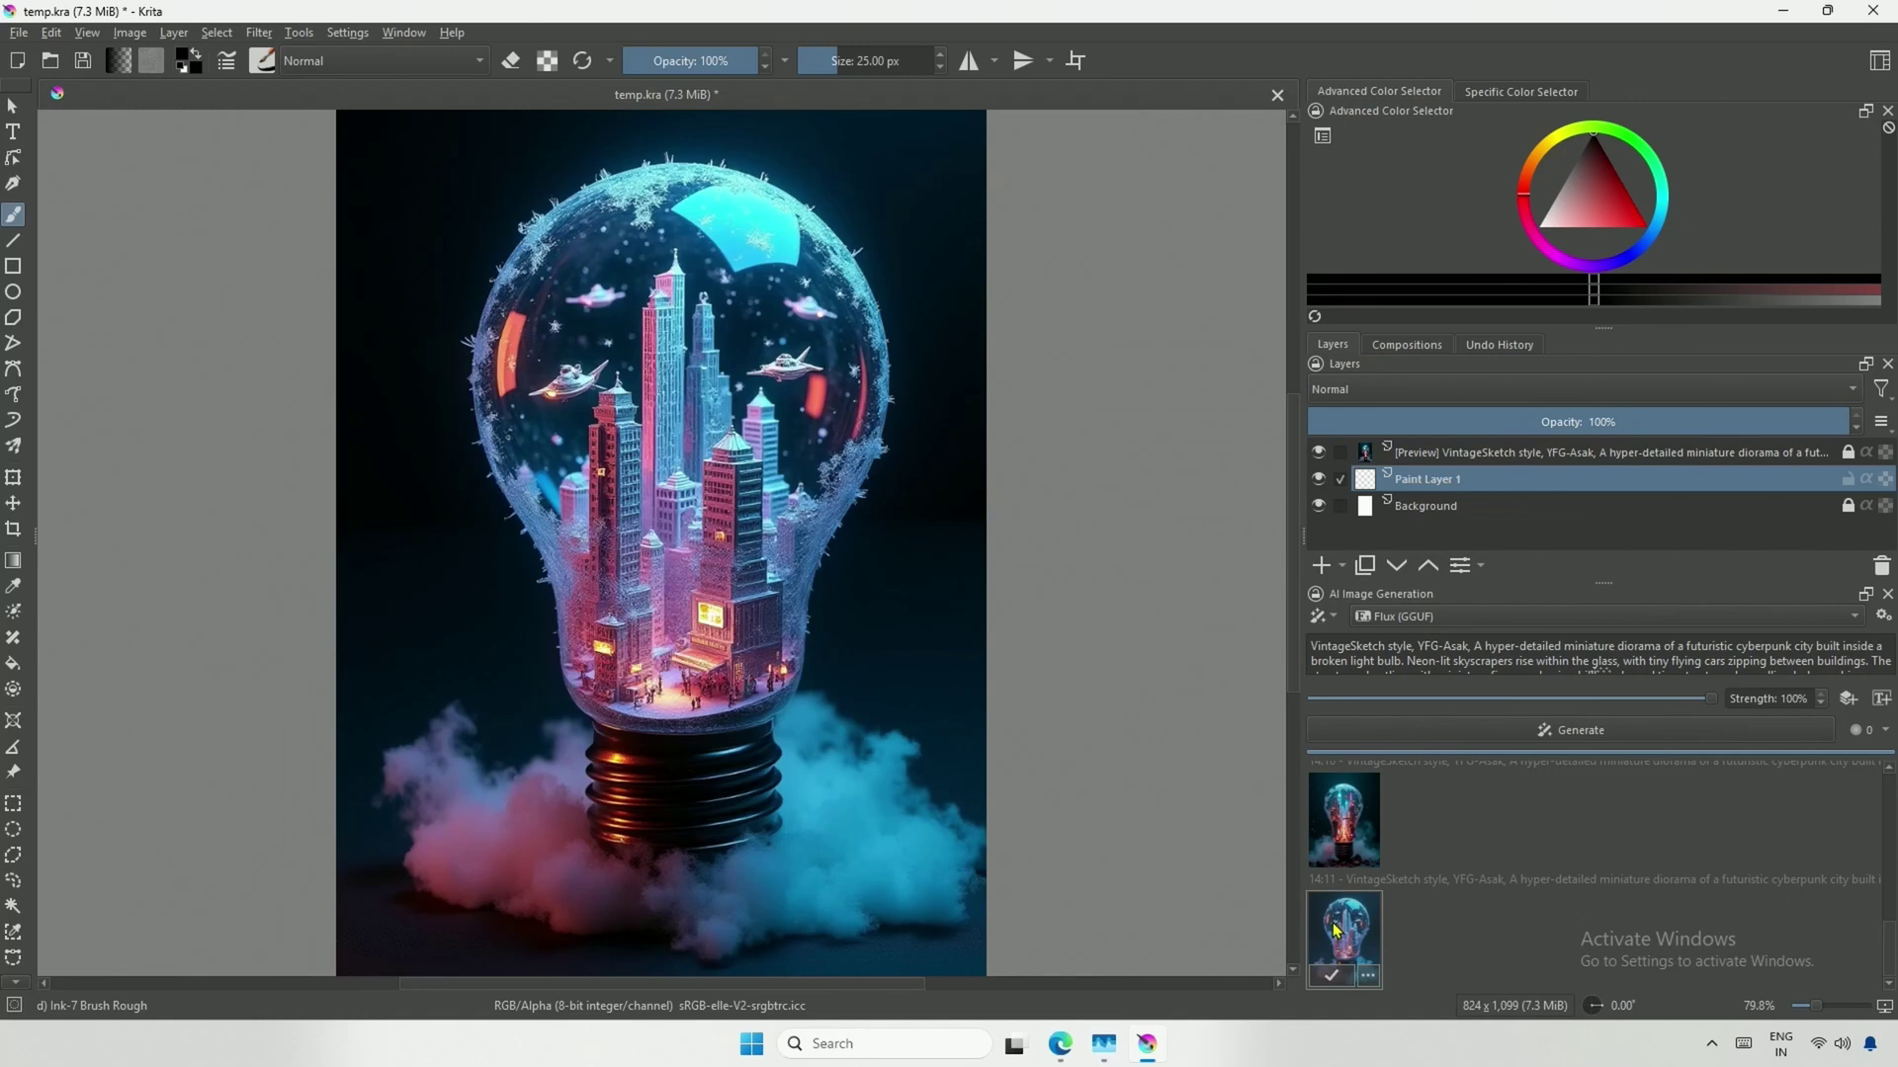
pyautogui.click(1364, 826)
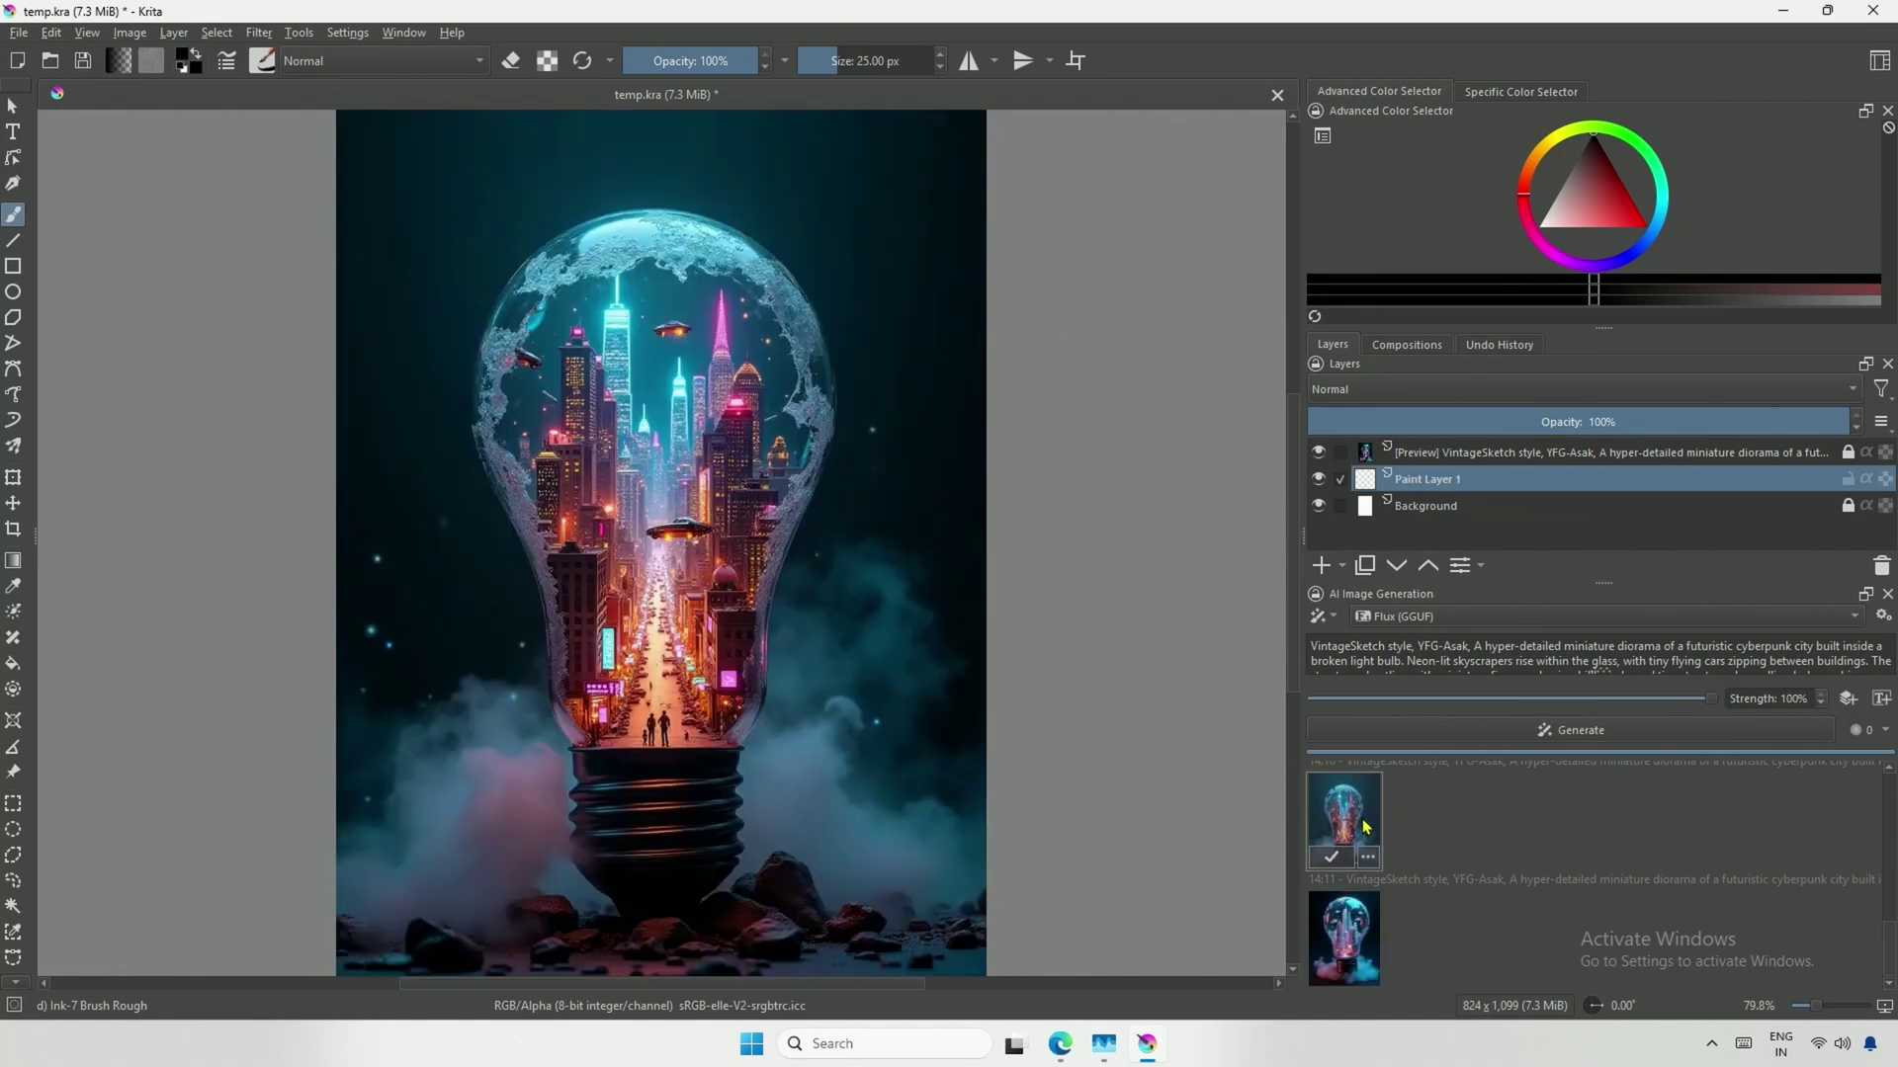
pyautogui.click(1341, 949)
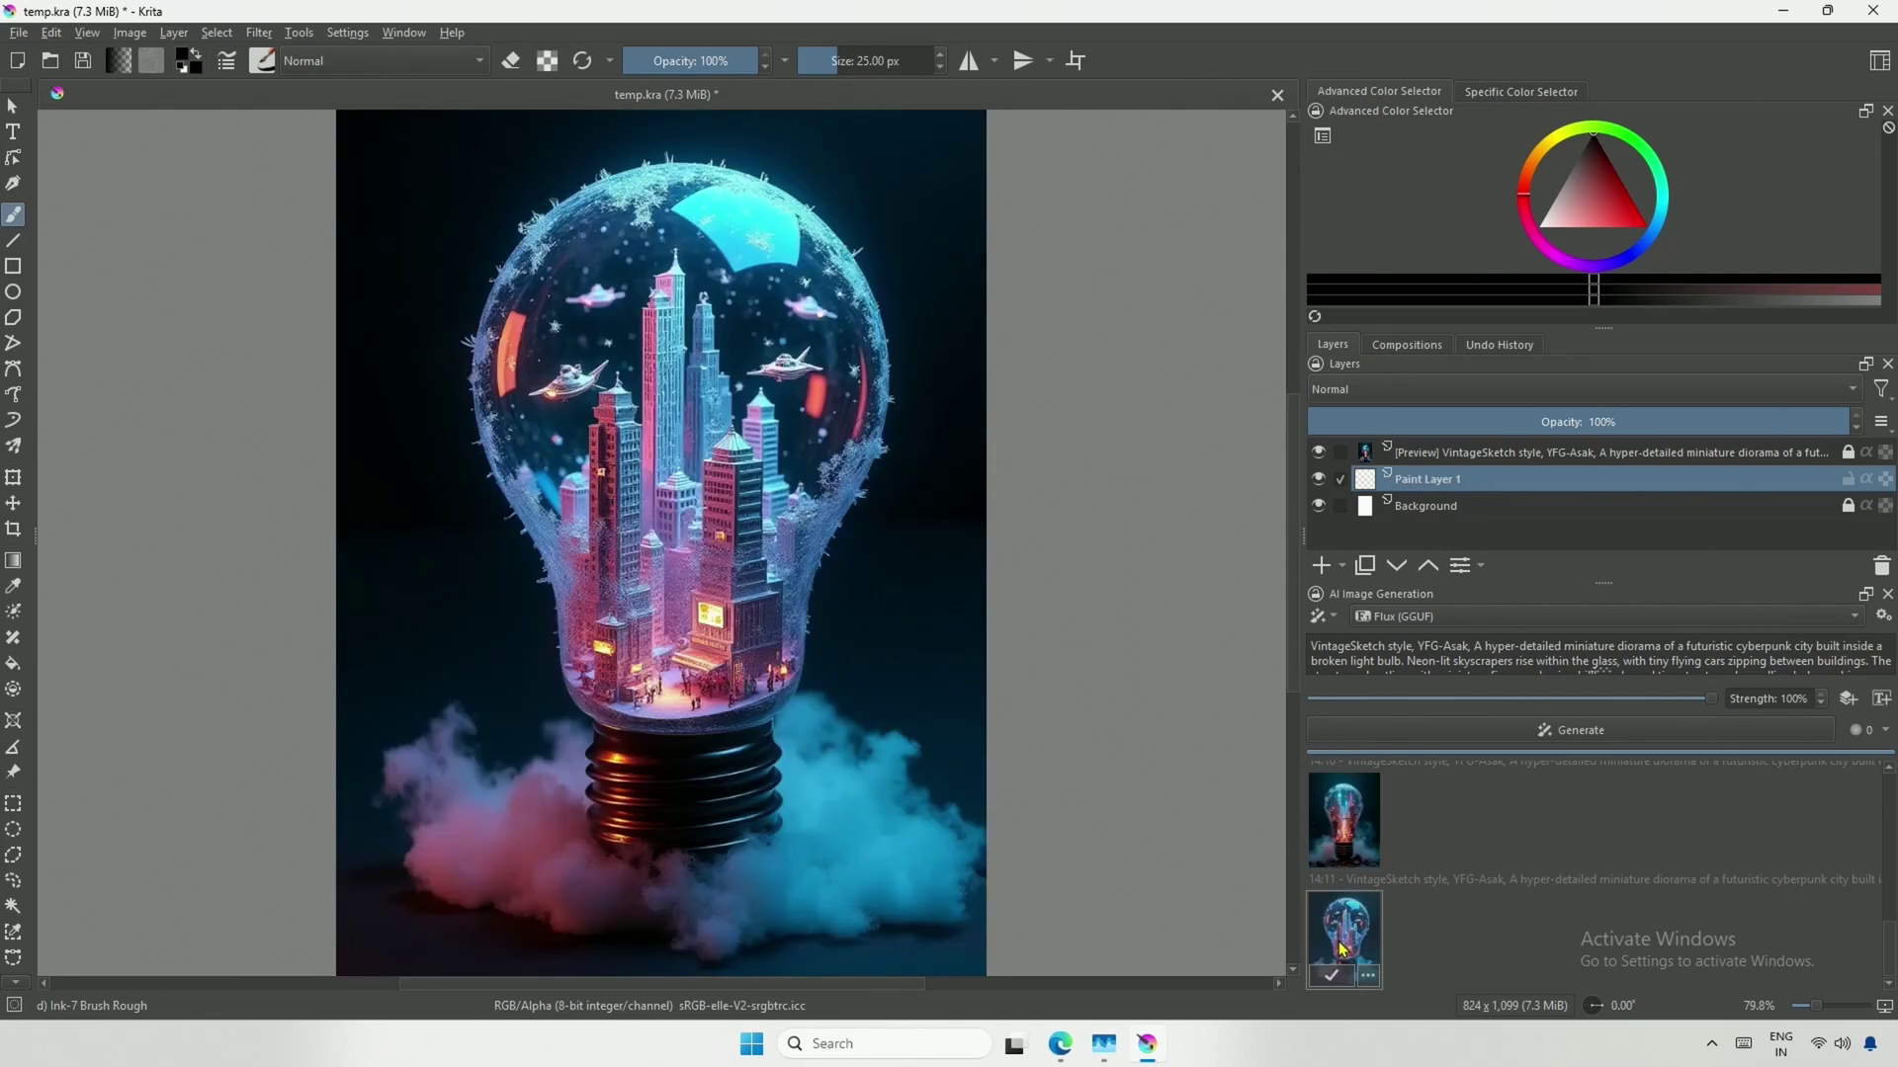
# Rename the Flux (GGUF) style to Flux (GGUF-Q3)
pyautogui.click(1883, 615)
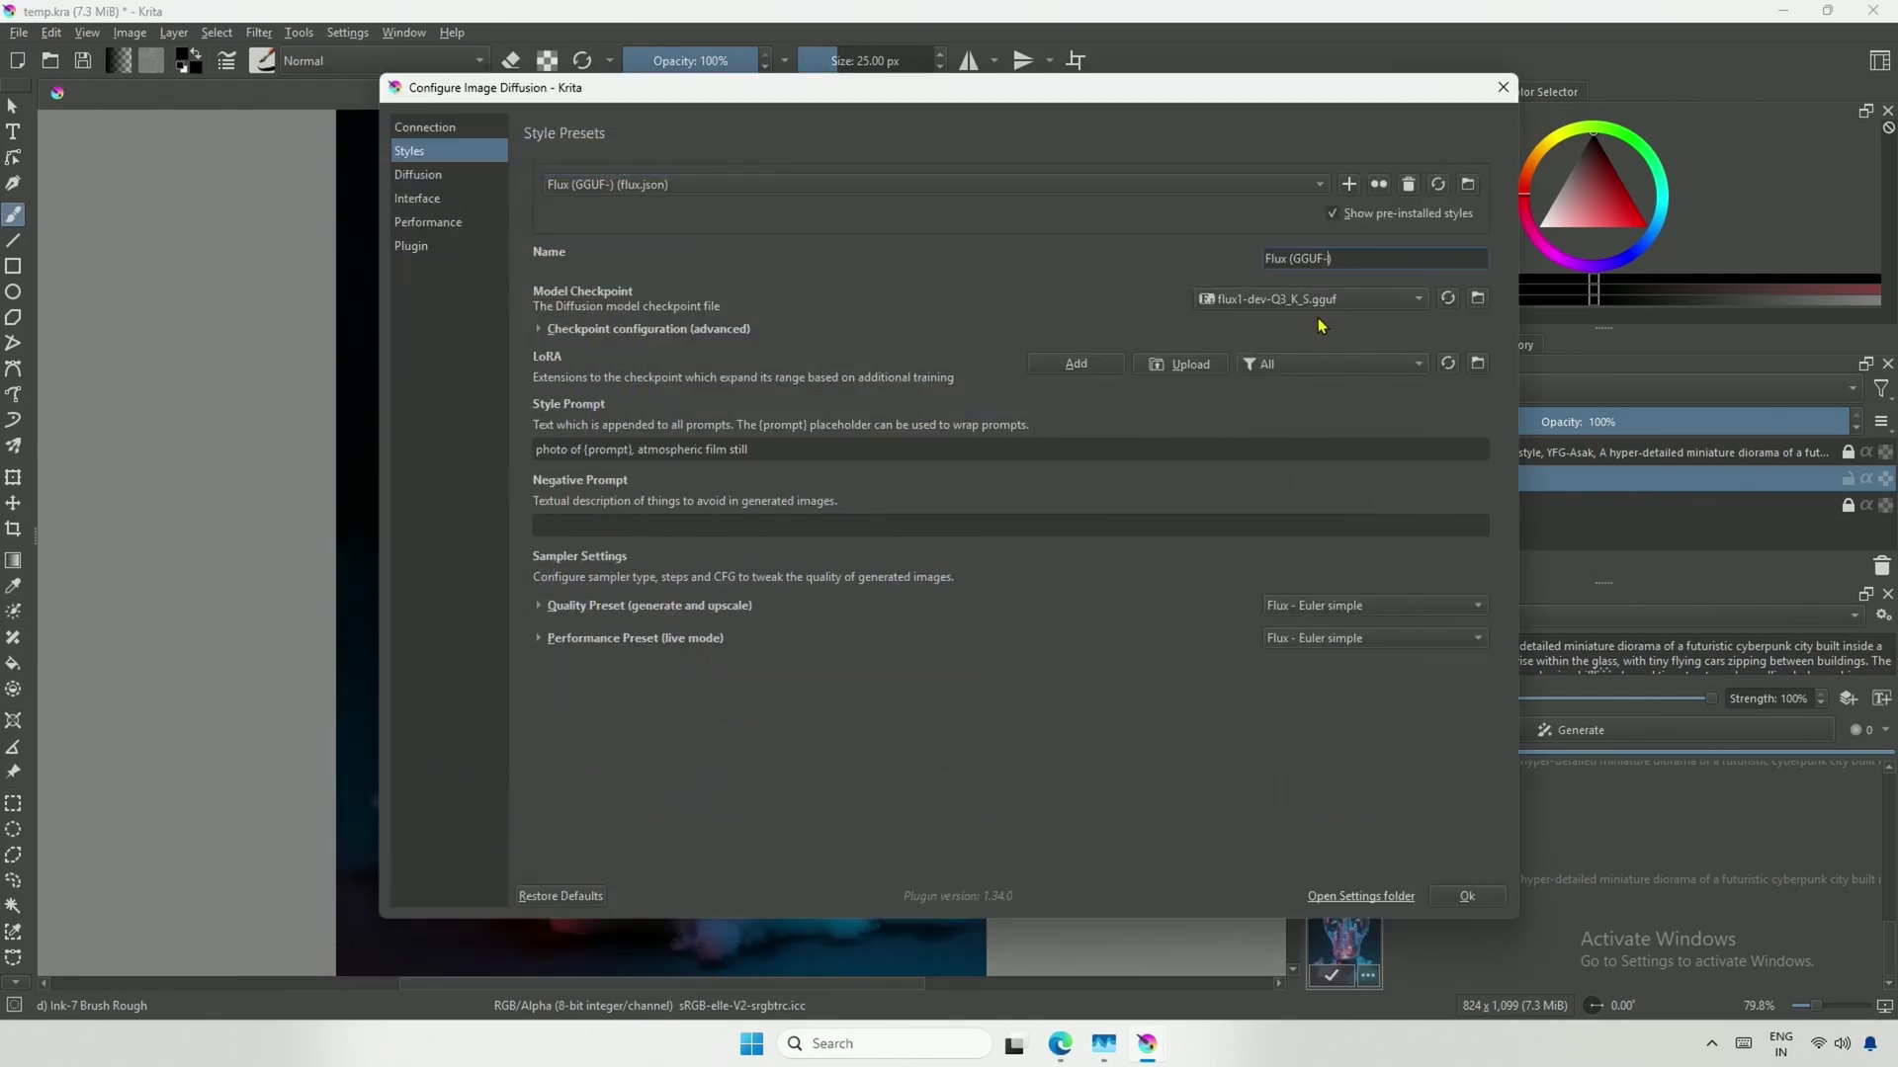
pyautogui.write('Q3')
pyautogui.press('Tab')
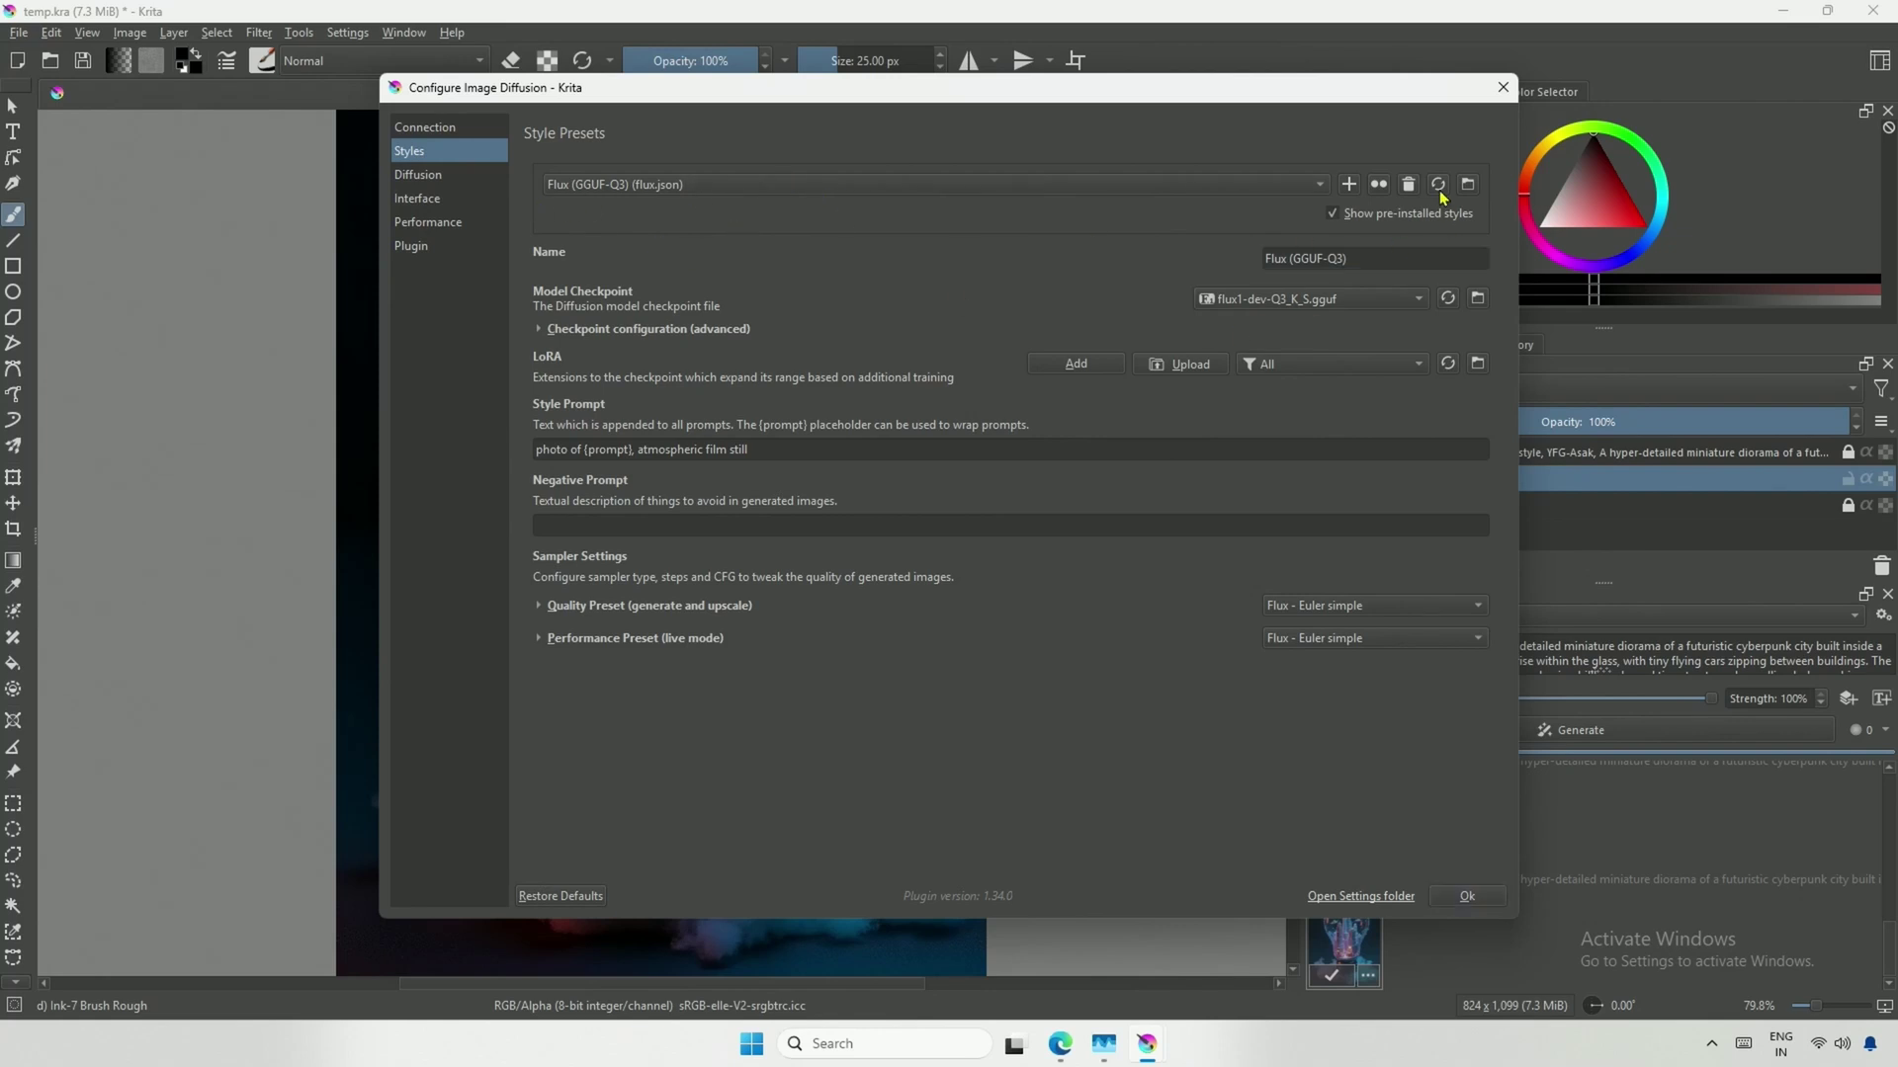
# Duplicate it as Flux (GGUF-Q6) using the flux1-dev-Q6_K.gguf checkpoint
pyautogui.click(1377, 185)
pyautogui.click(1339, 260)
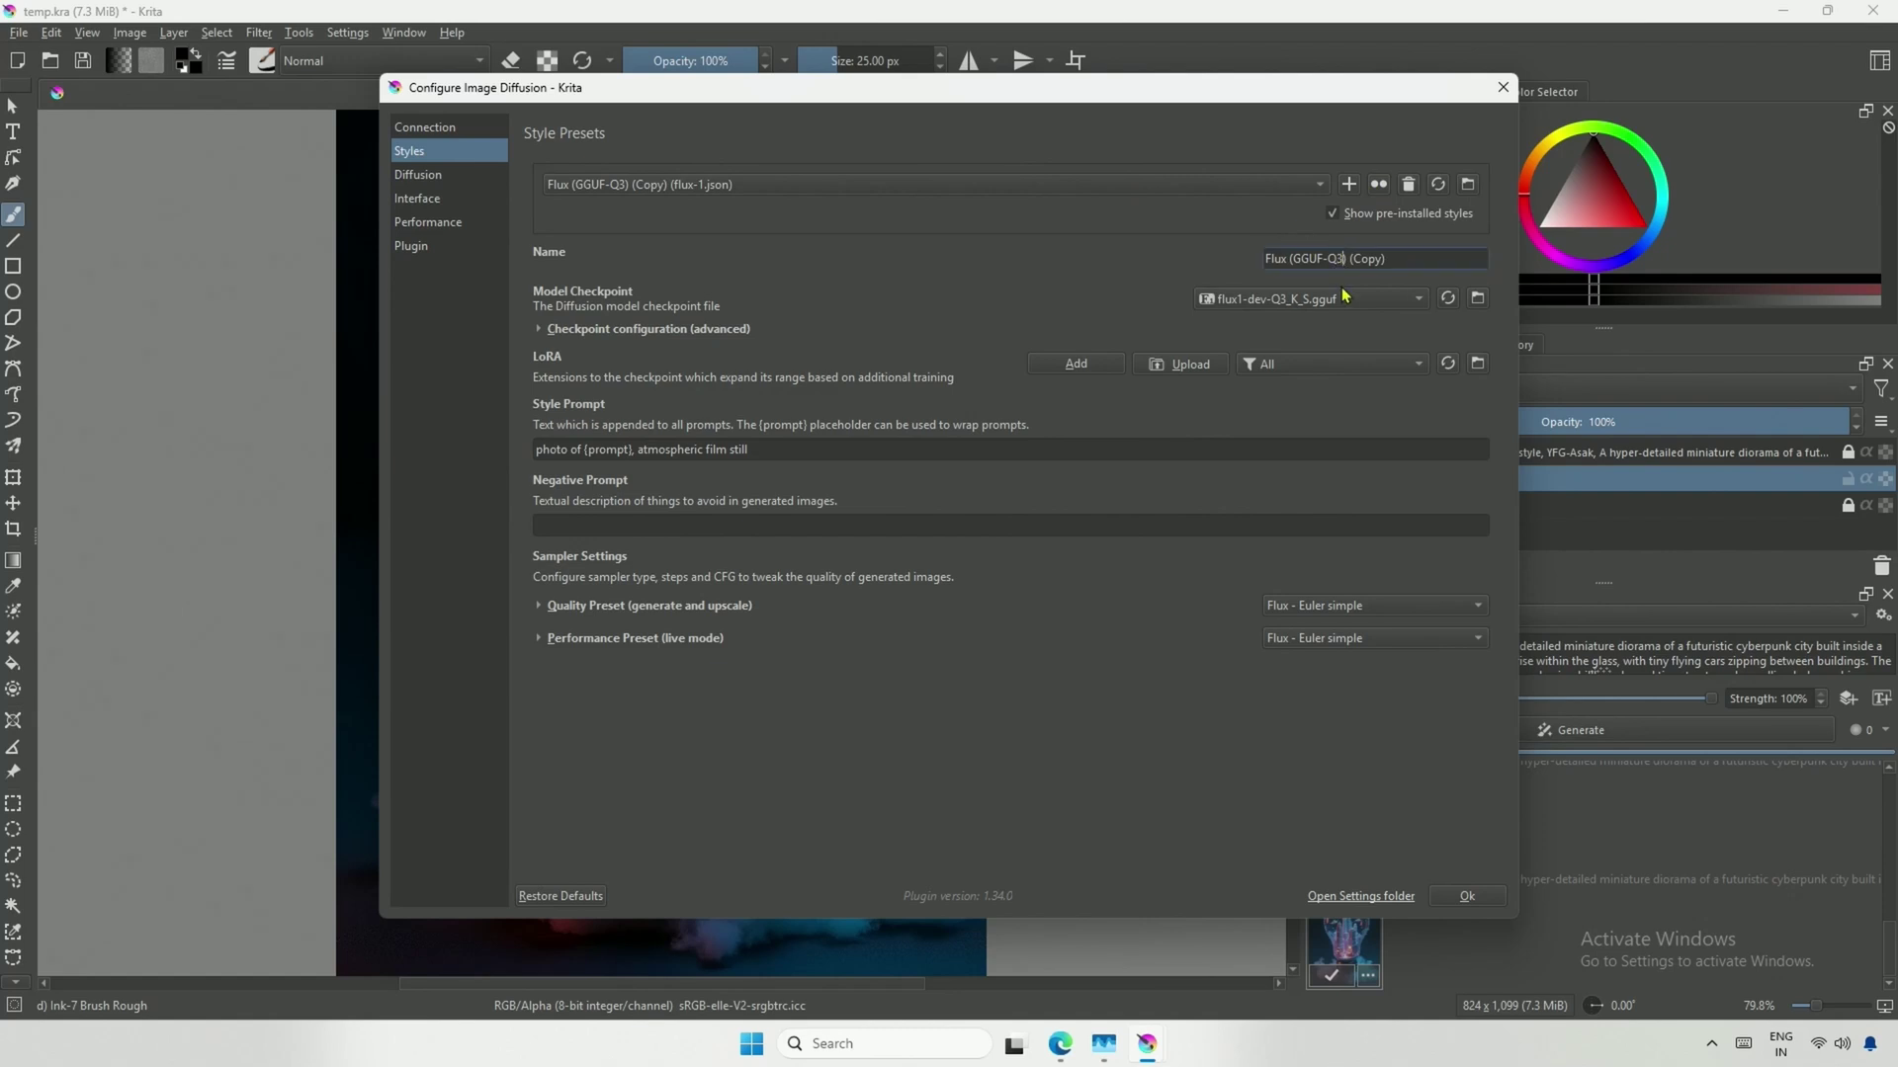
pyautogui.press('BackSpace')
pyautogui.write('6')
pyautogui.moveTo(1387, 260); pyautogui.dragTo(1346, 296)
pyautogui.press('BackSpace')
pyautogui.click(1313, 299)
pyautogui.click(1298, 323)
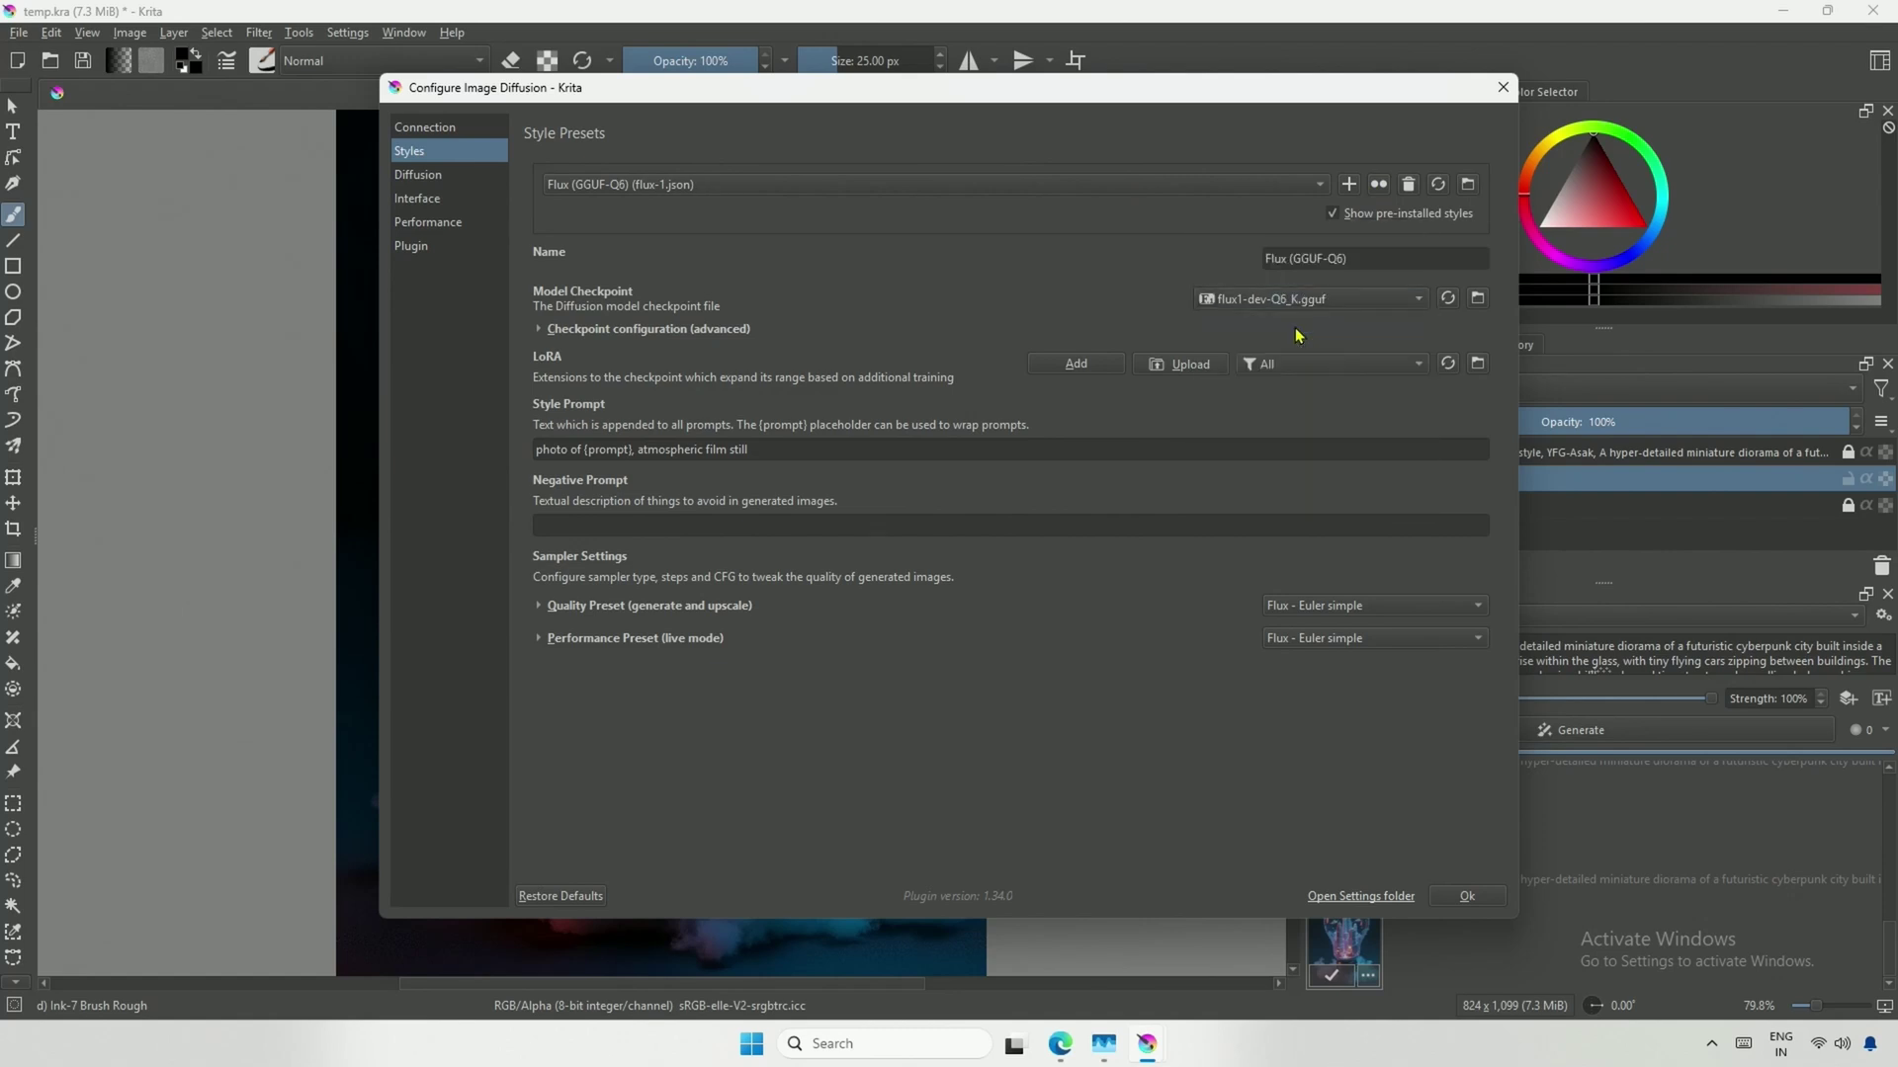
# Generate lightbulb-city images with Flux (GGUF-Q6), preview the second result, then reopen style settings
pyautogui.click(1467, 897)
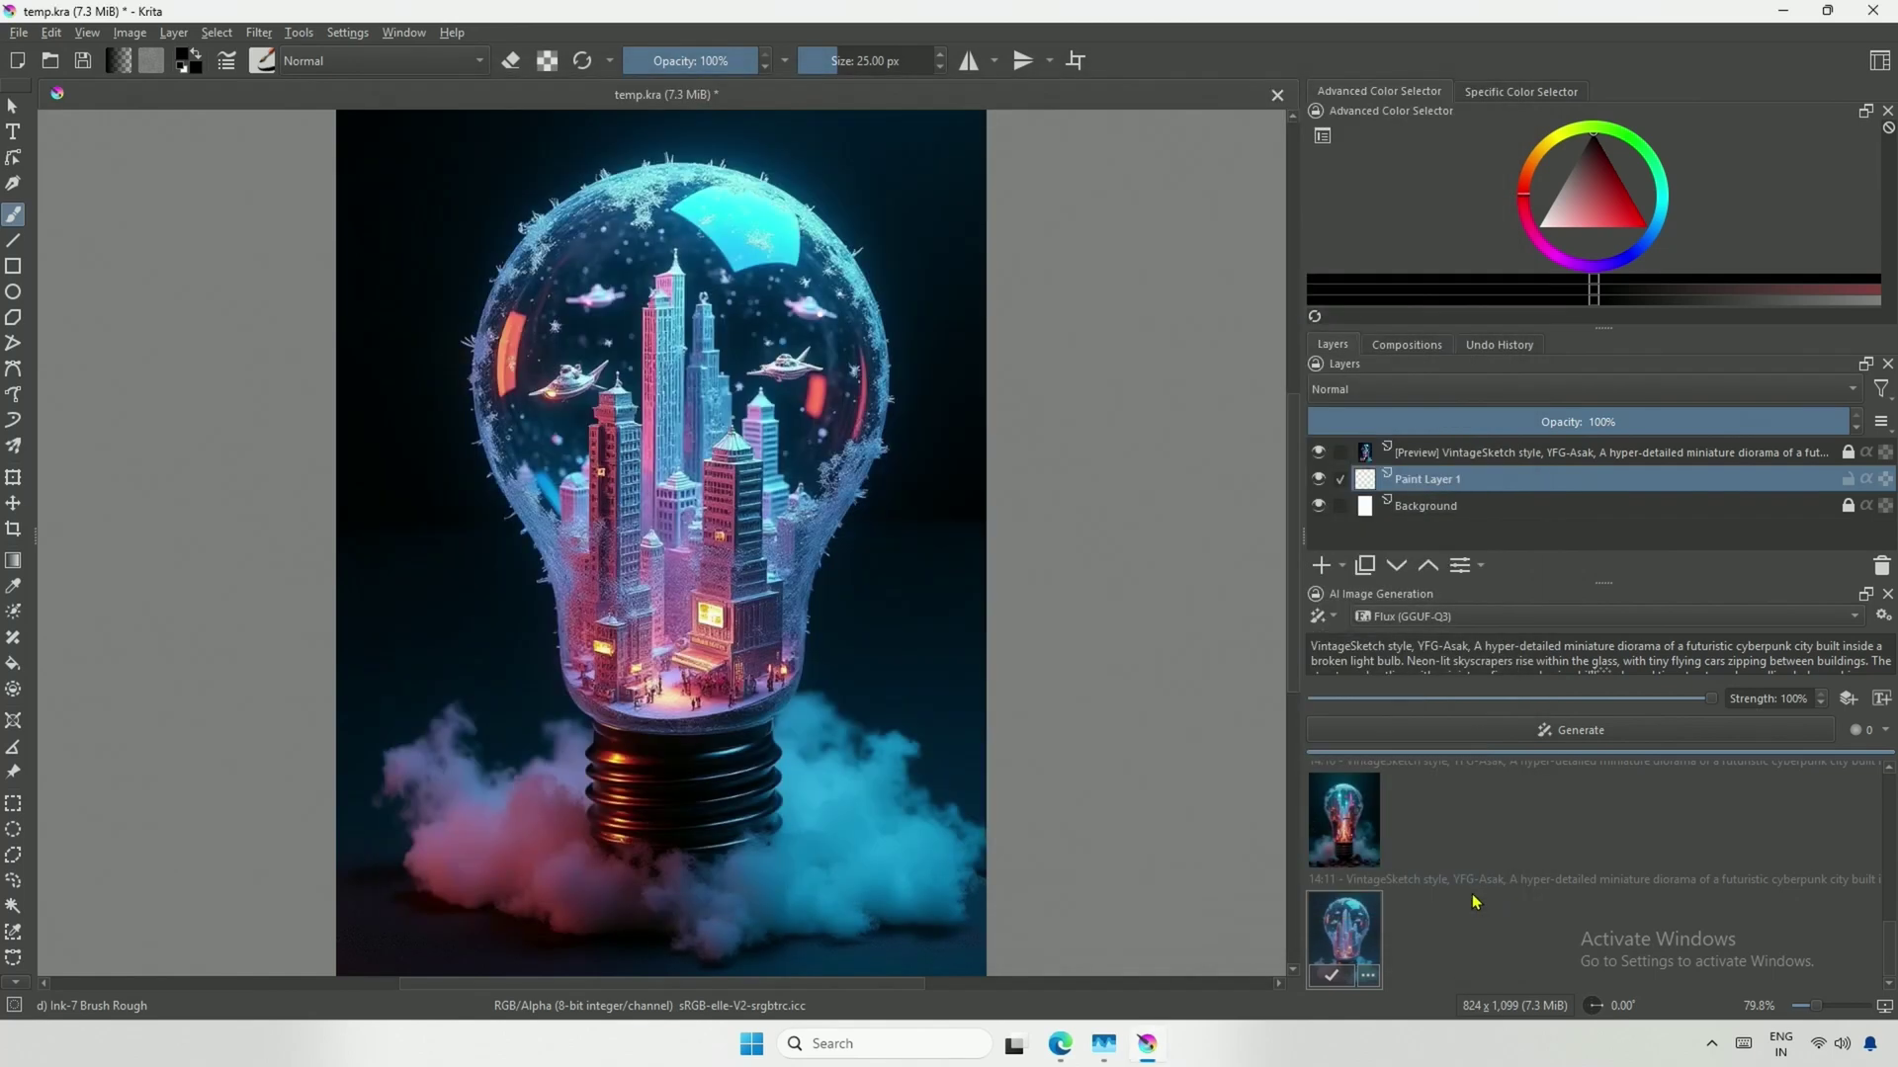
pyautogui.click(1527, 618)
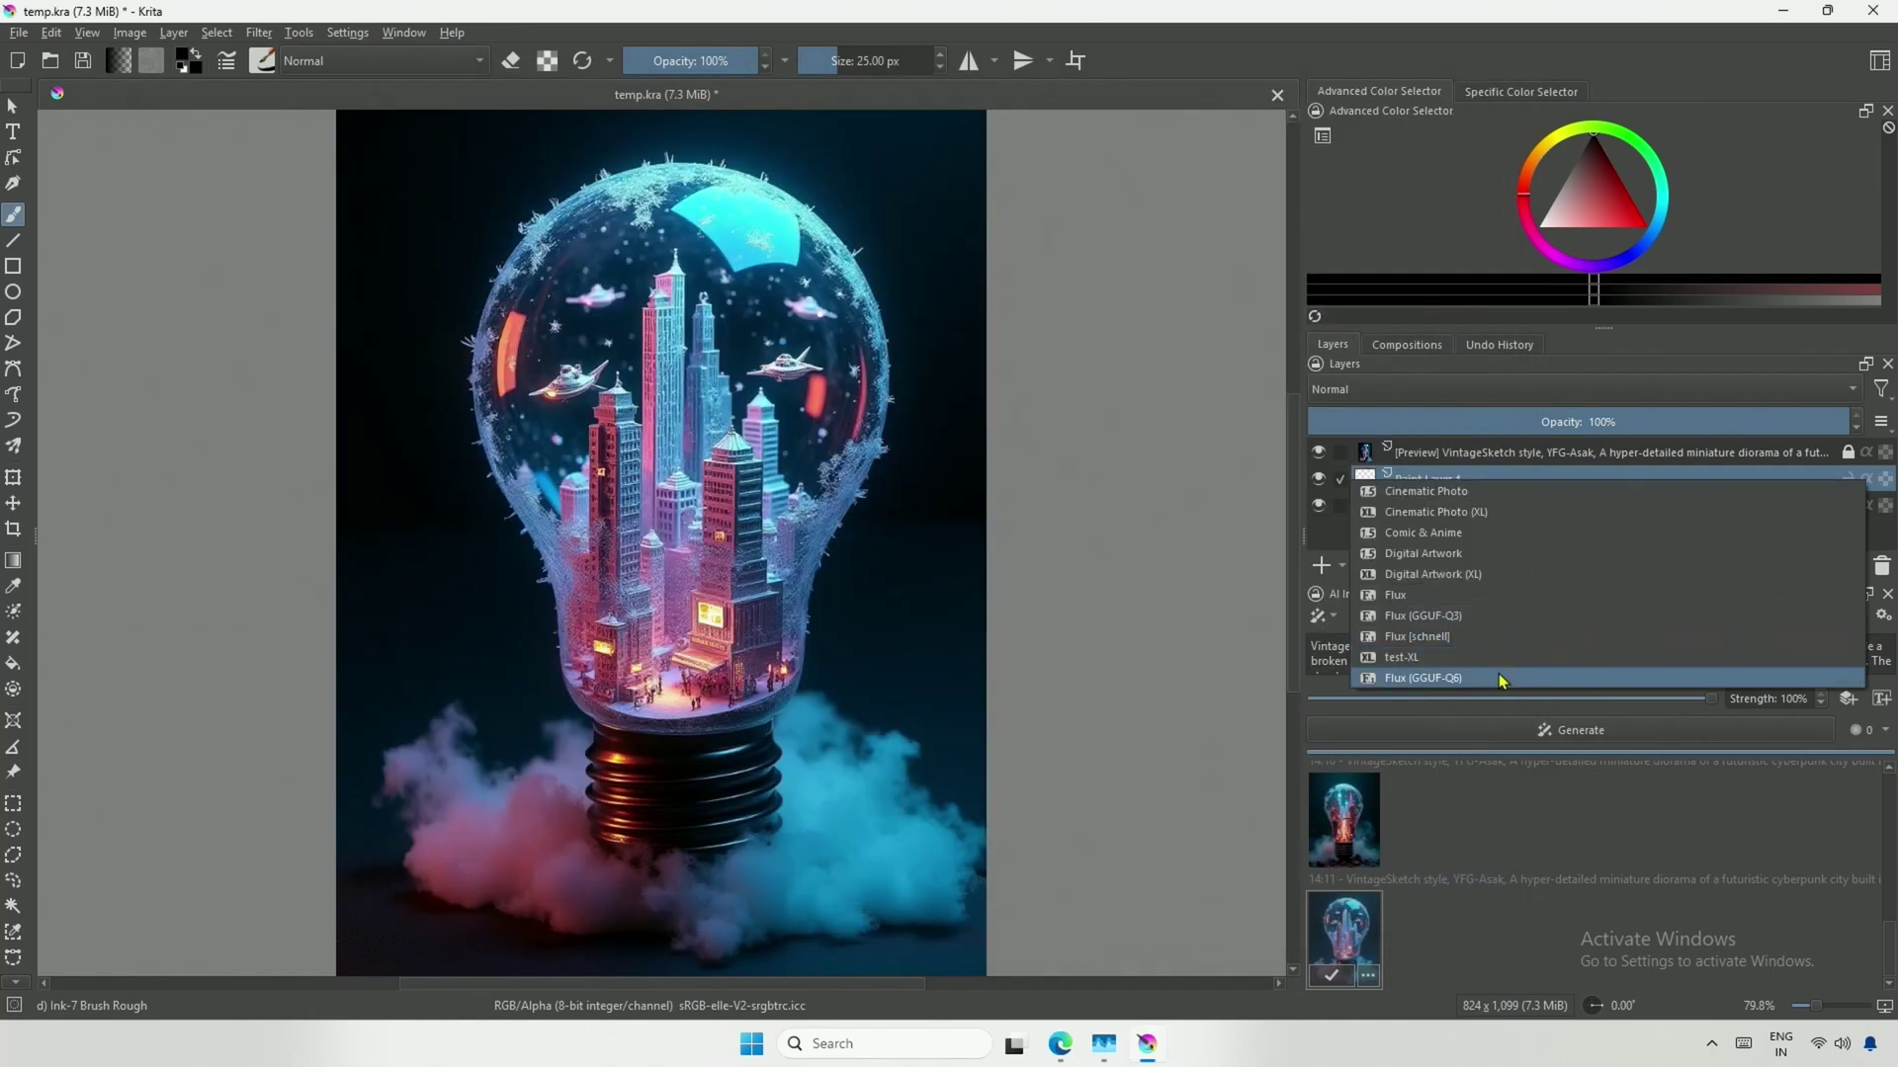
pyautogui.click(1481, 672)
pyautogui.click(1542, 731)
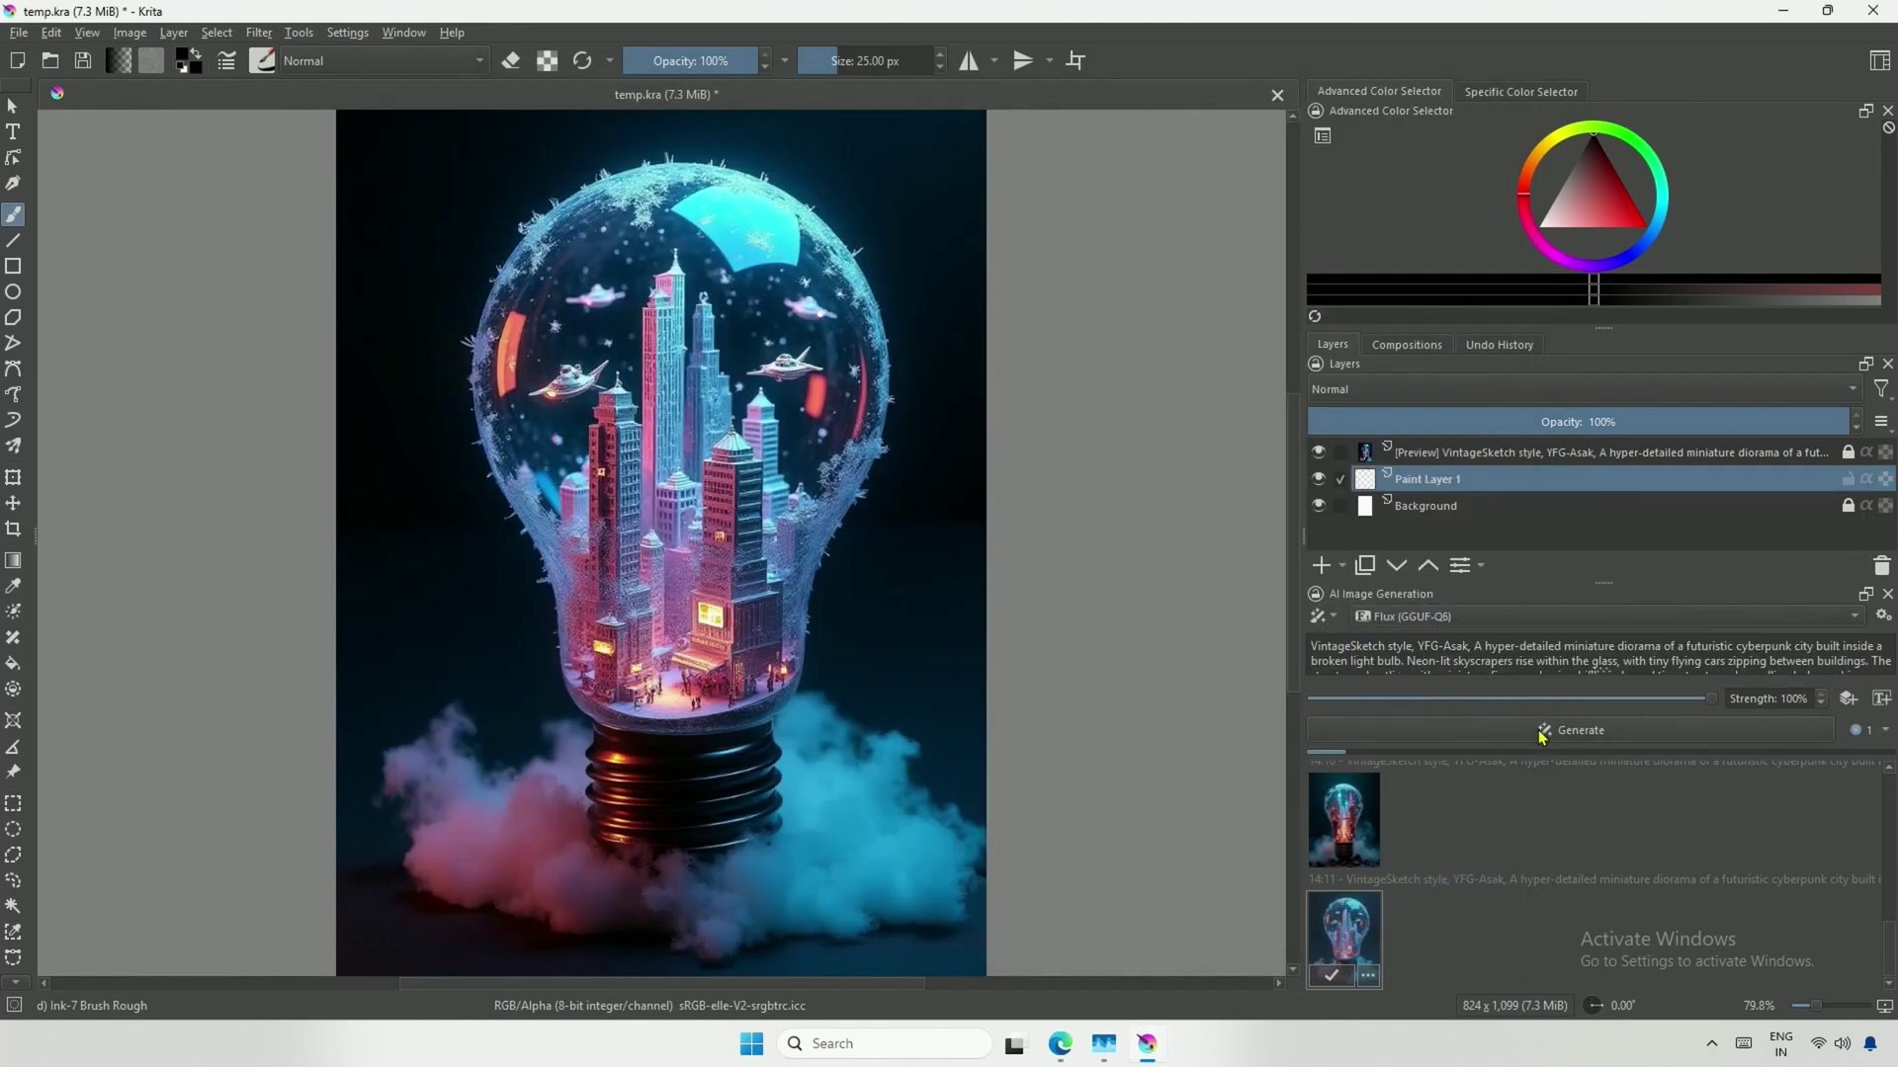
pyautogui.hotkey('ctrl', 'shift', 'Escape')
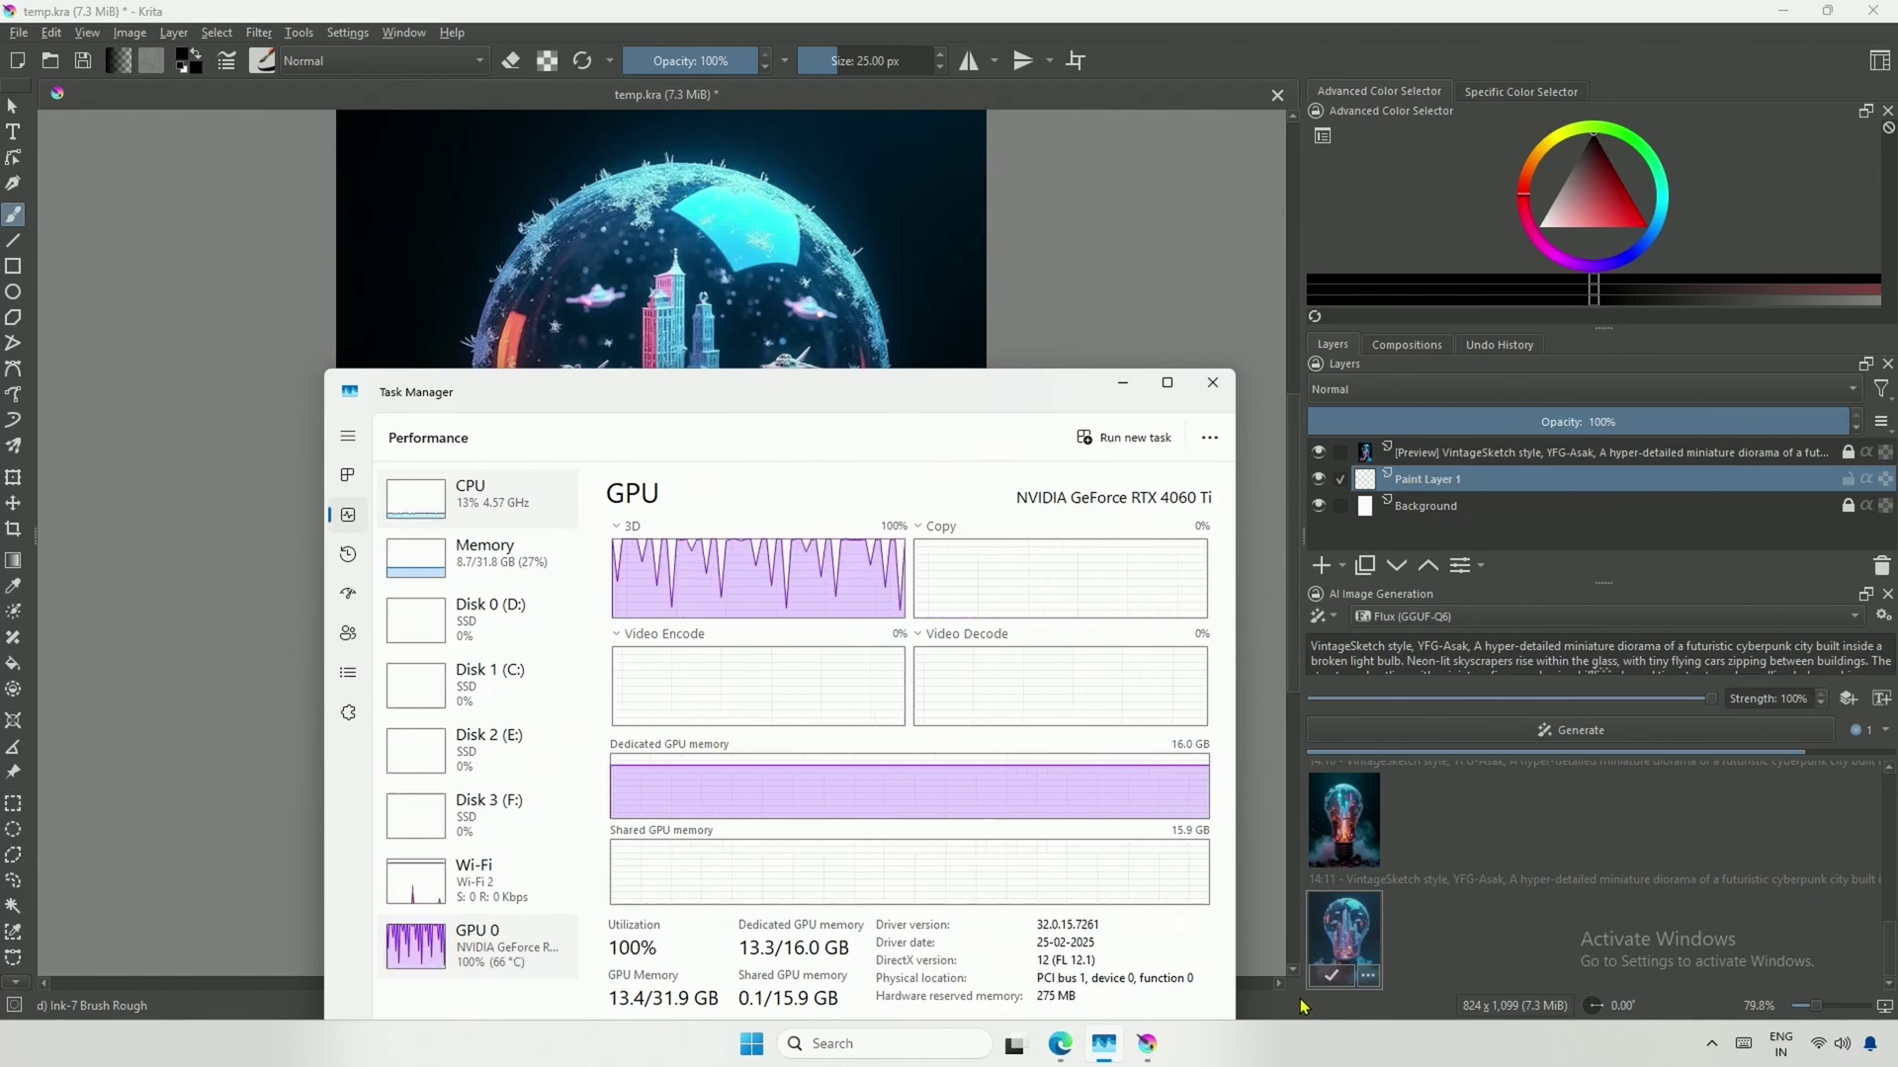
pyautogui.click(1349, 963)
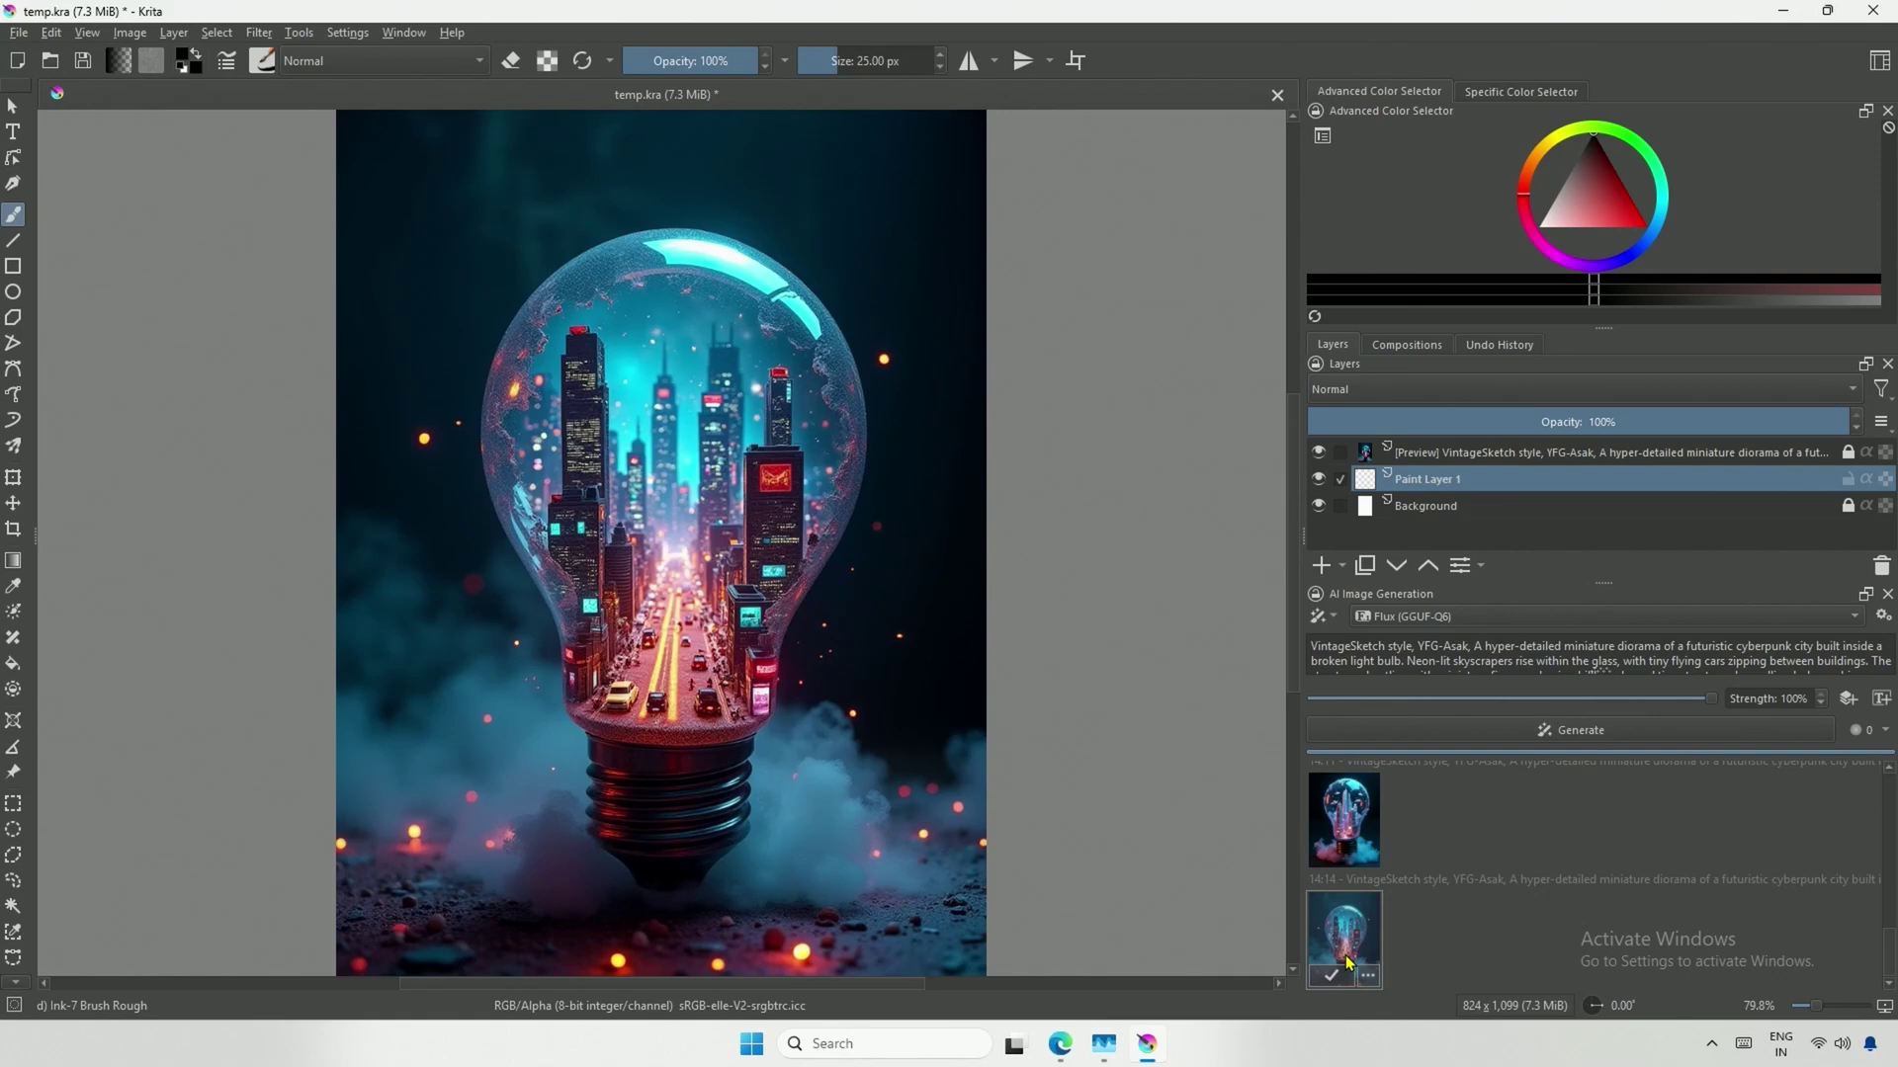
pyautogui.click(1423, 961)
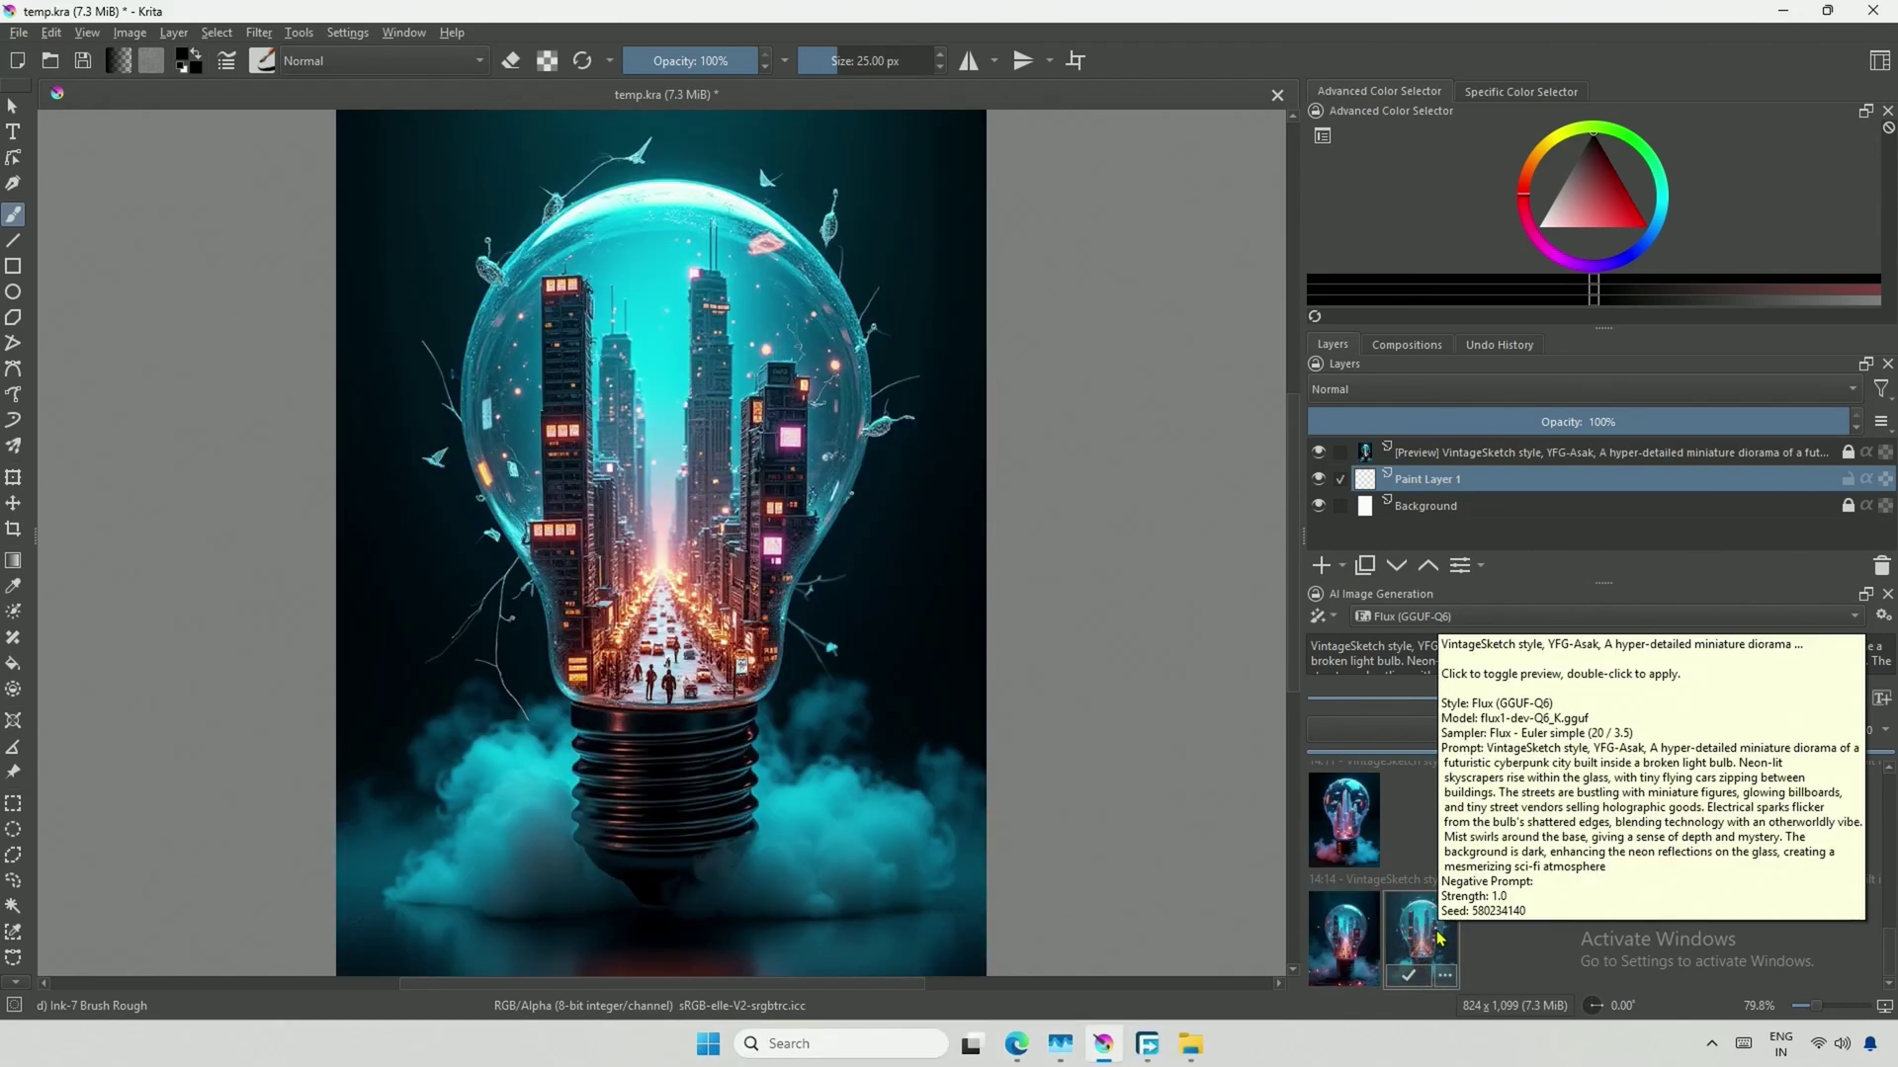
pyautogui.click(1883, 615)
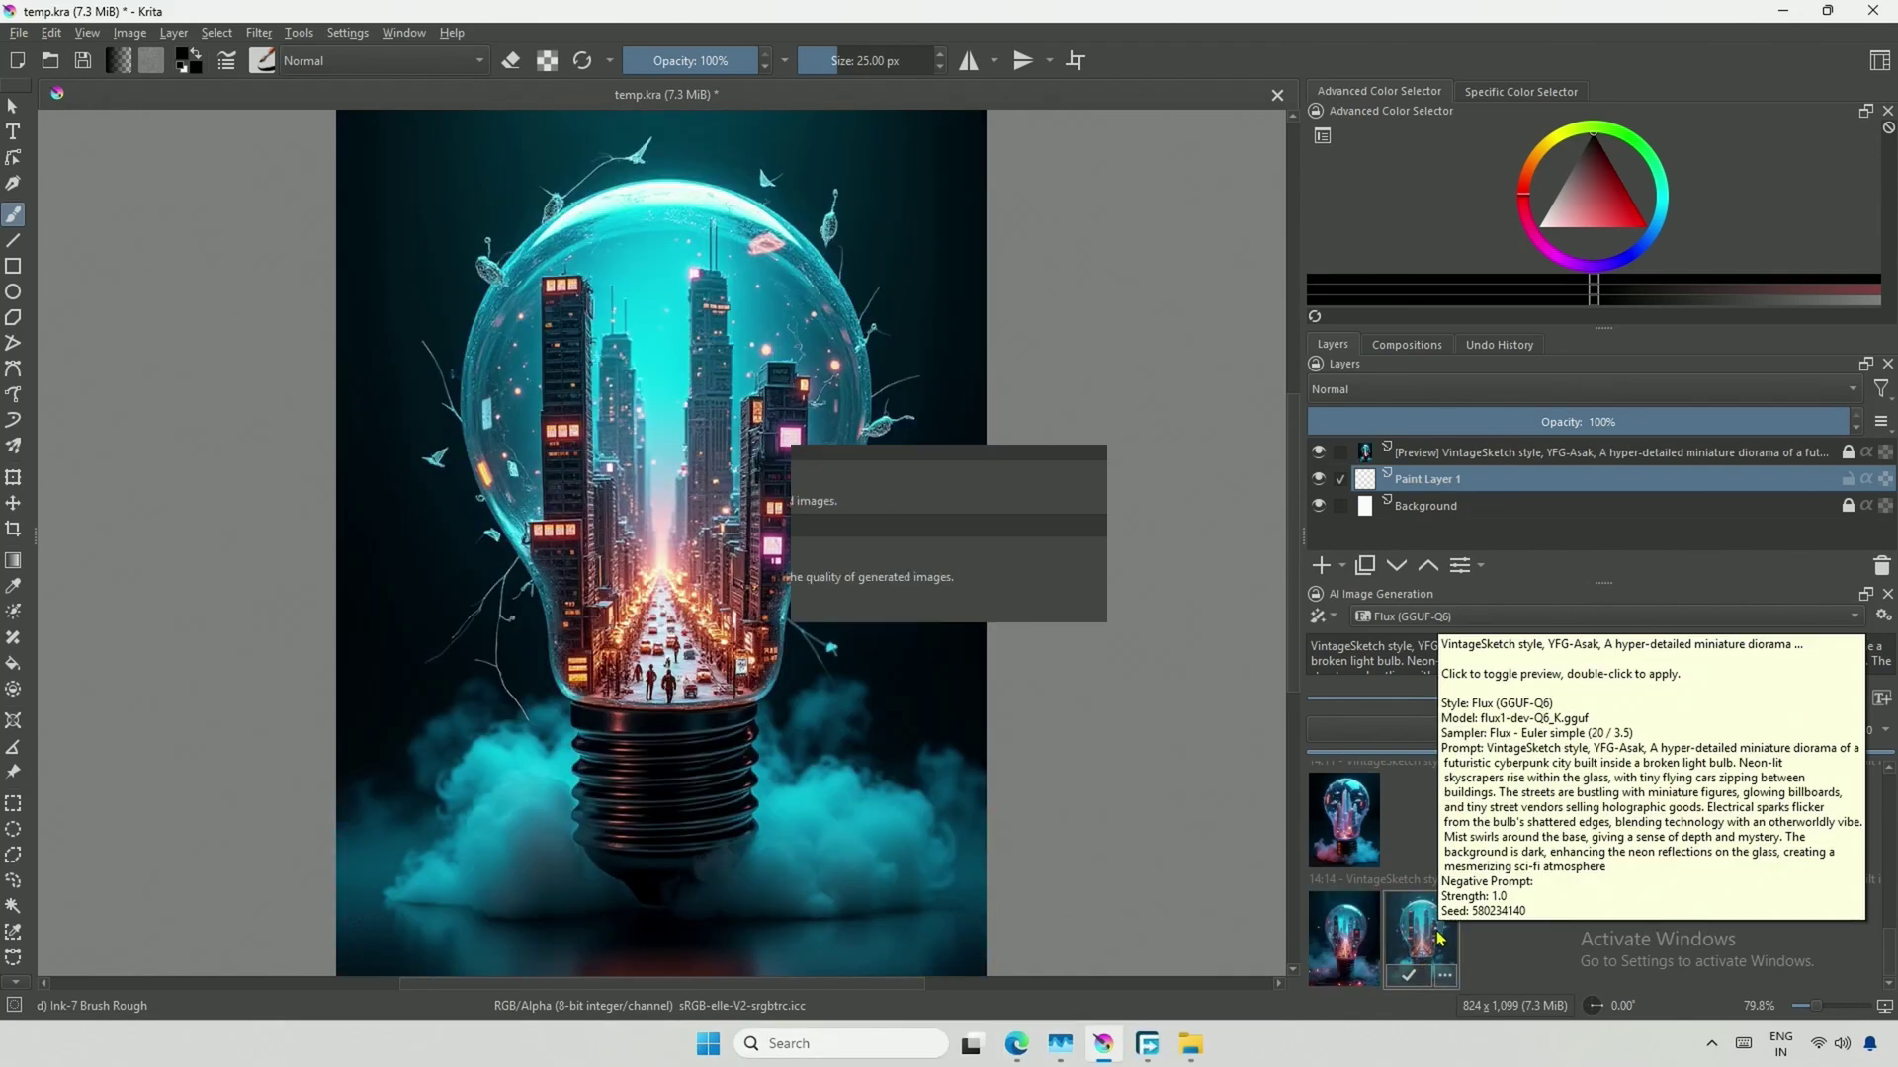
pyautogui.click(613, 134)
# Copy Flux [schnell] as Flux [schnell] (GGUF-Q3) using flux1-schnell-Q3_K_S.gguf
pyautogui.click(603, 195)
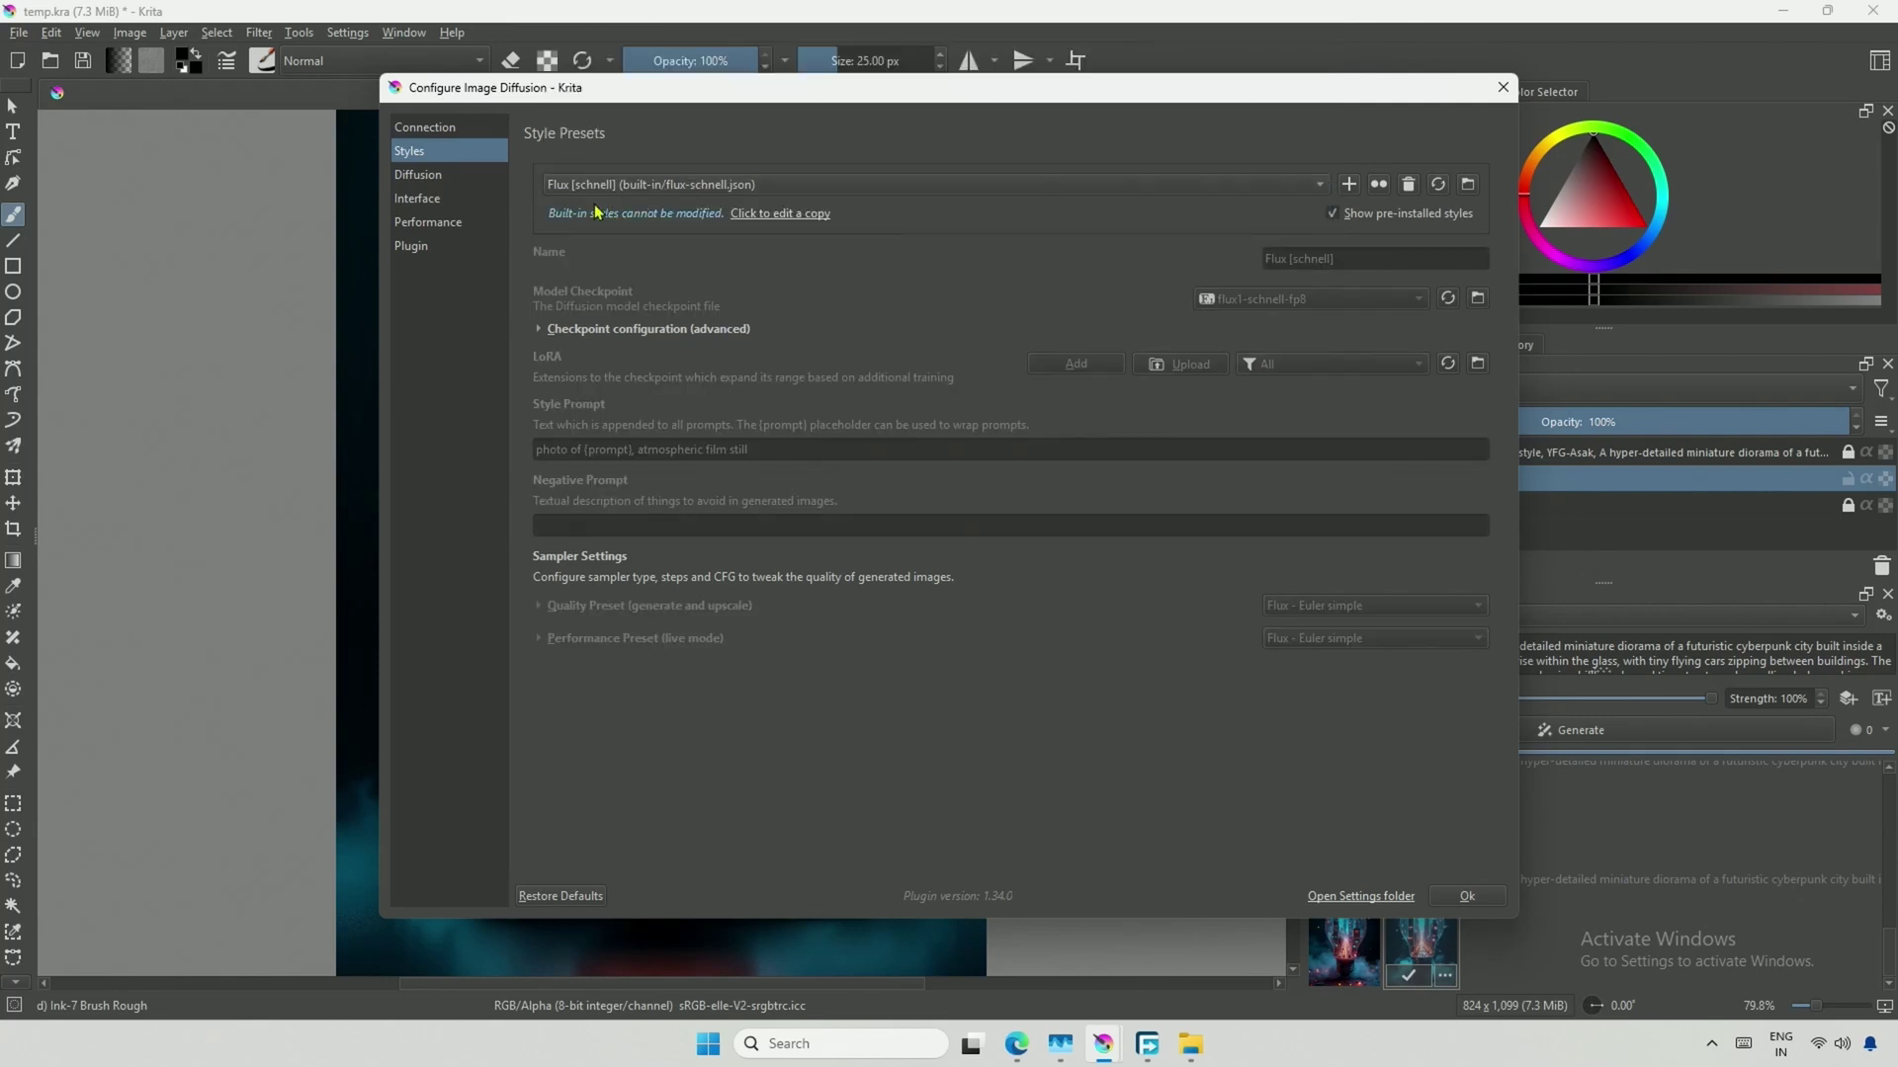
pyautogui.click(772, 215)
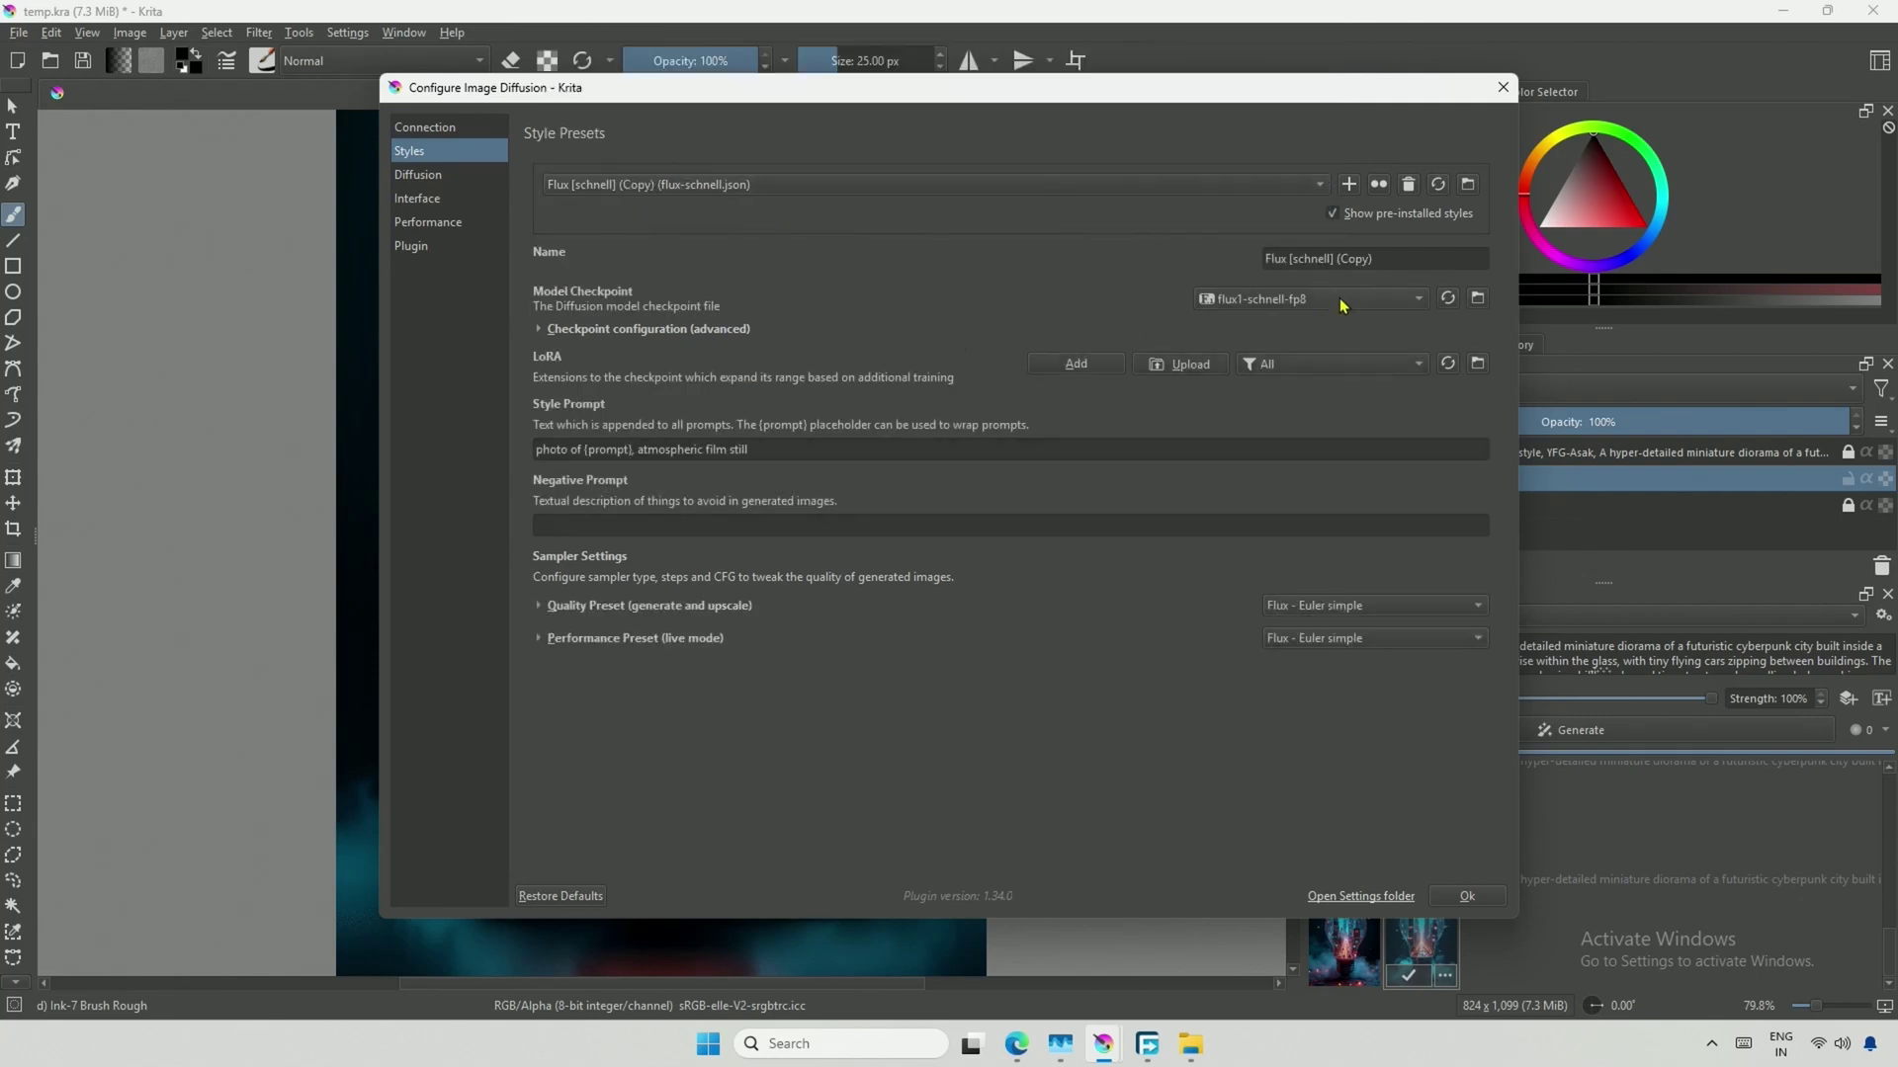
pyautogui.doubleClick(1354, 258)
pyautogui.write('GGUF-Q3')
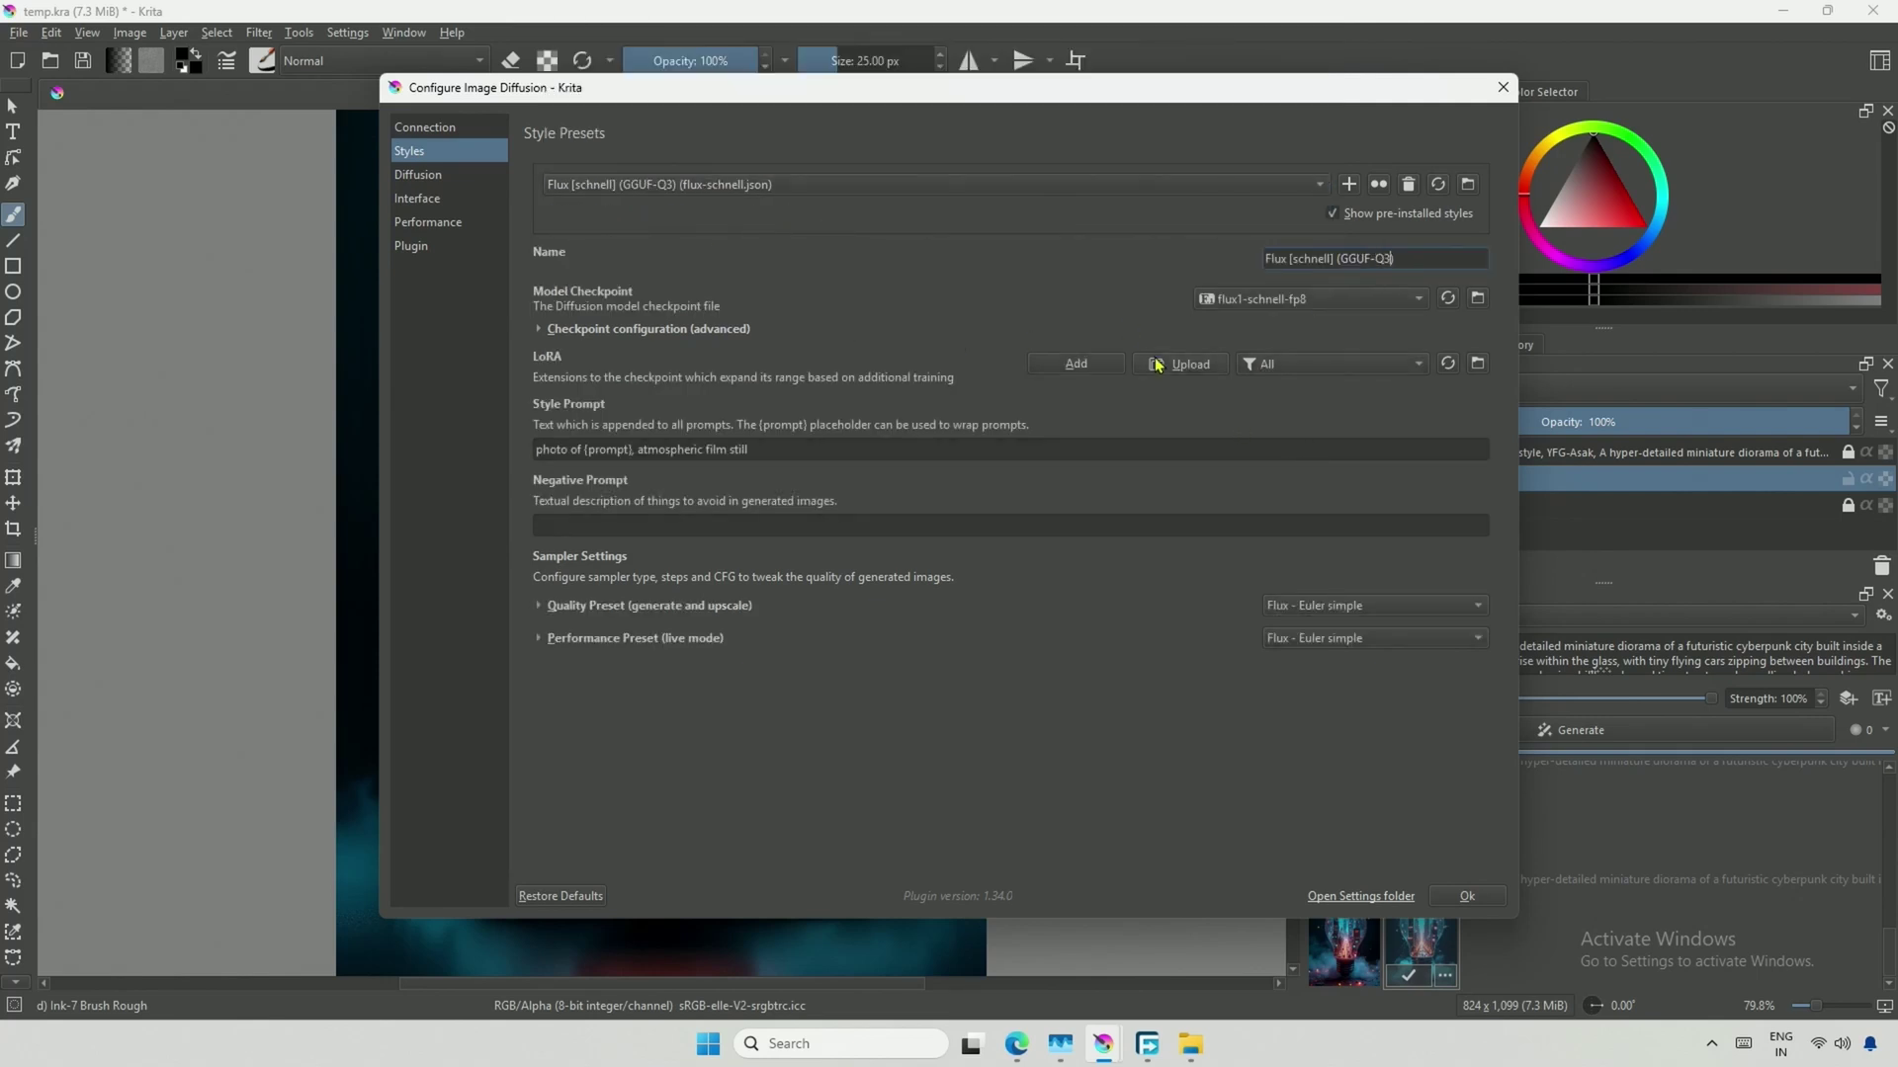
pyautogui.click(1242, 300)
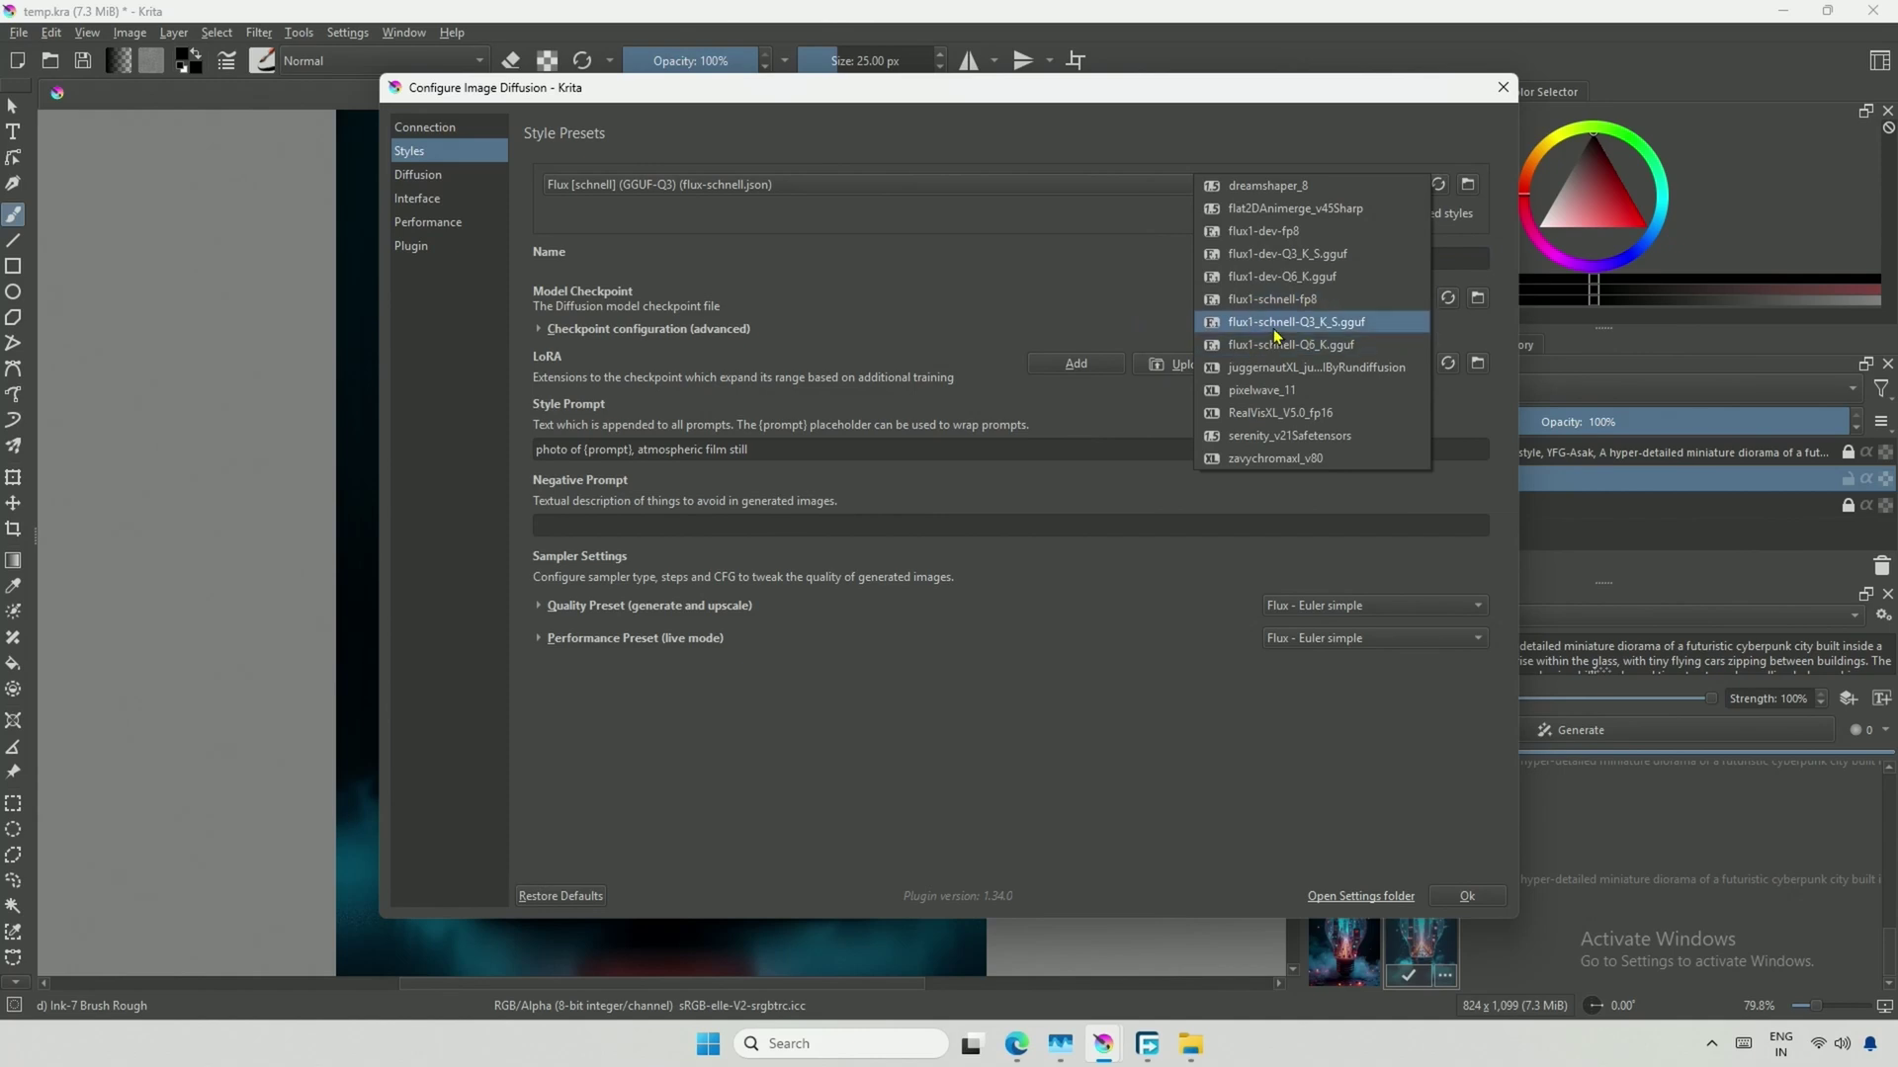
pyautogui.click(1310, 324)
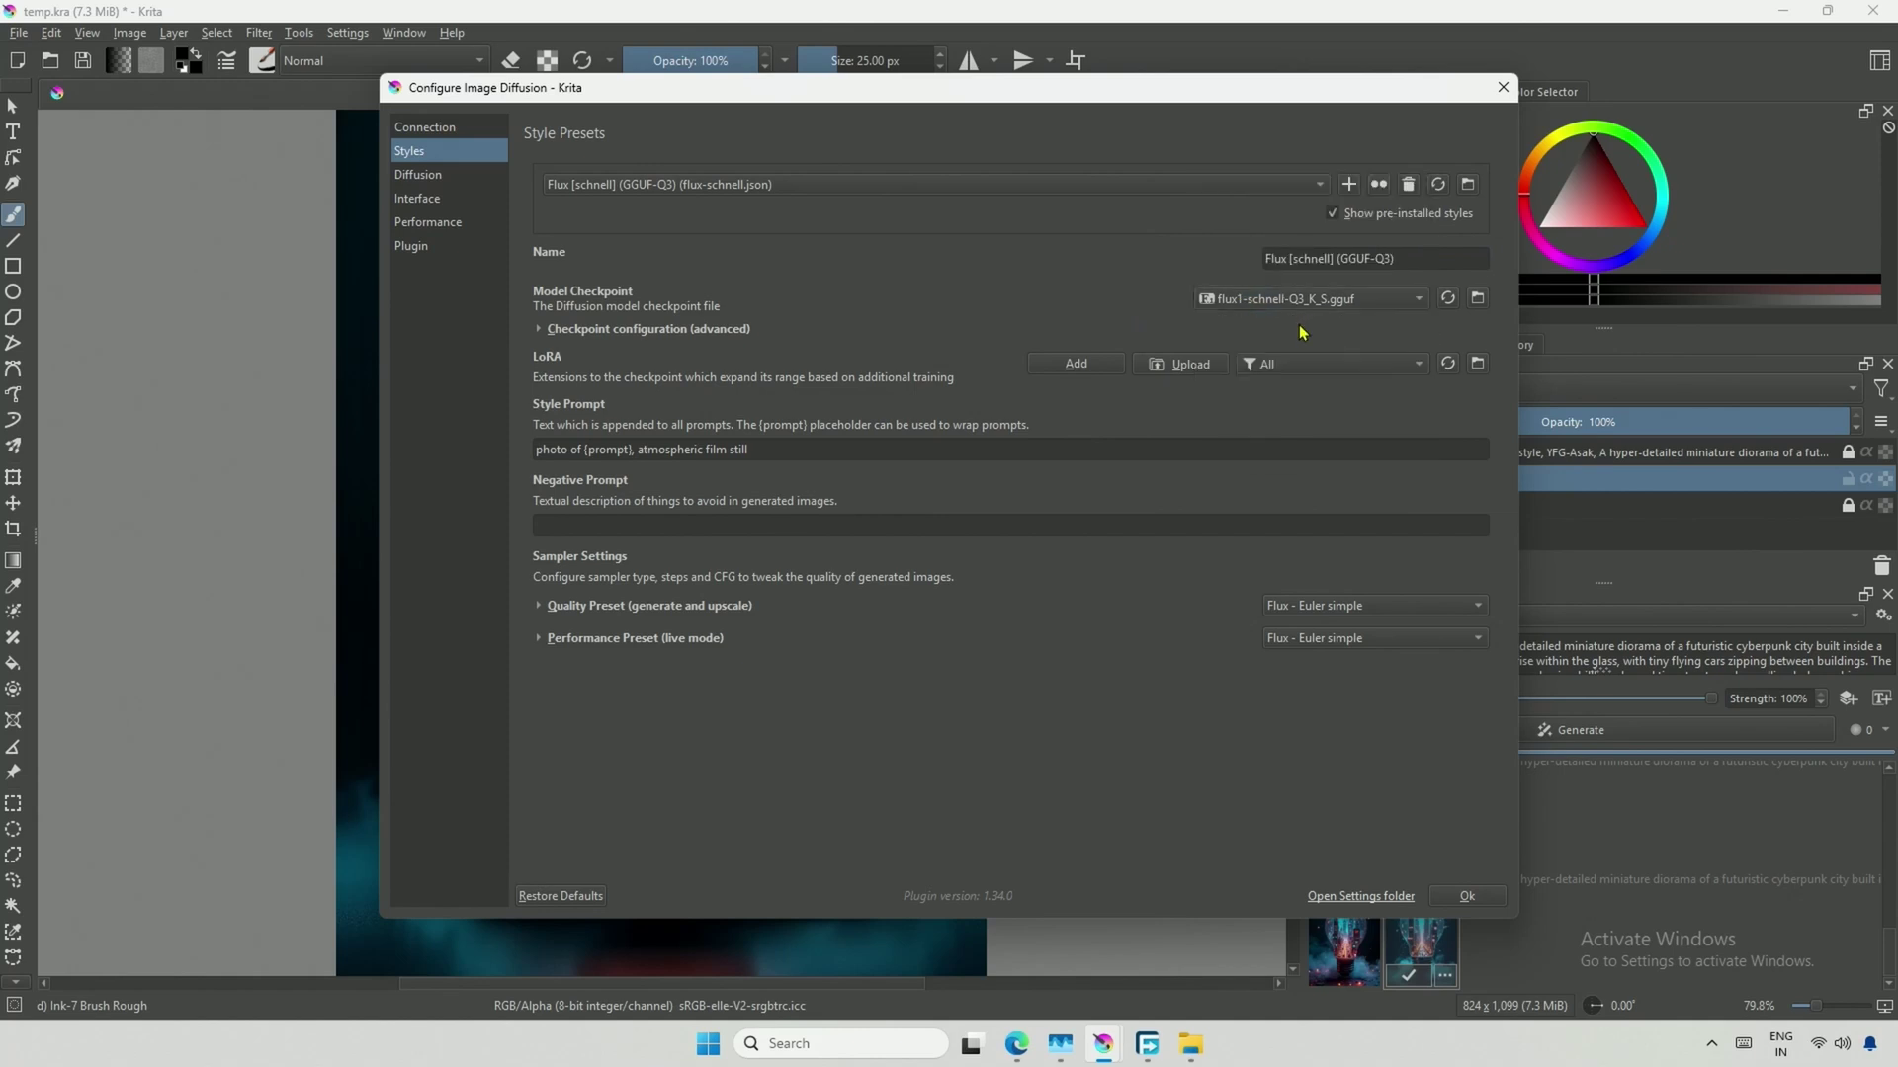
# Duplicate it as Flux [schnell] (GGUF-Q6) using flux1-schnell-Q6_K.gguf and save the settings
pyautogui.click(1377, 185)
pyautogui.click(1423, 259)
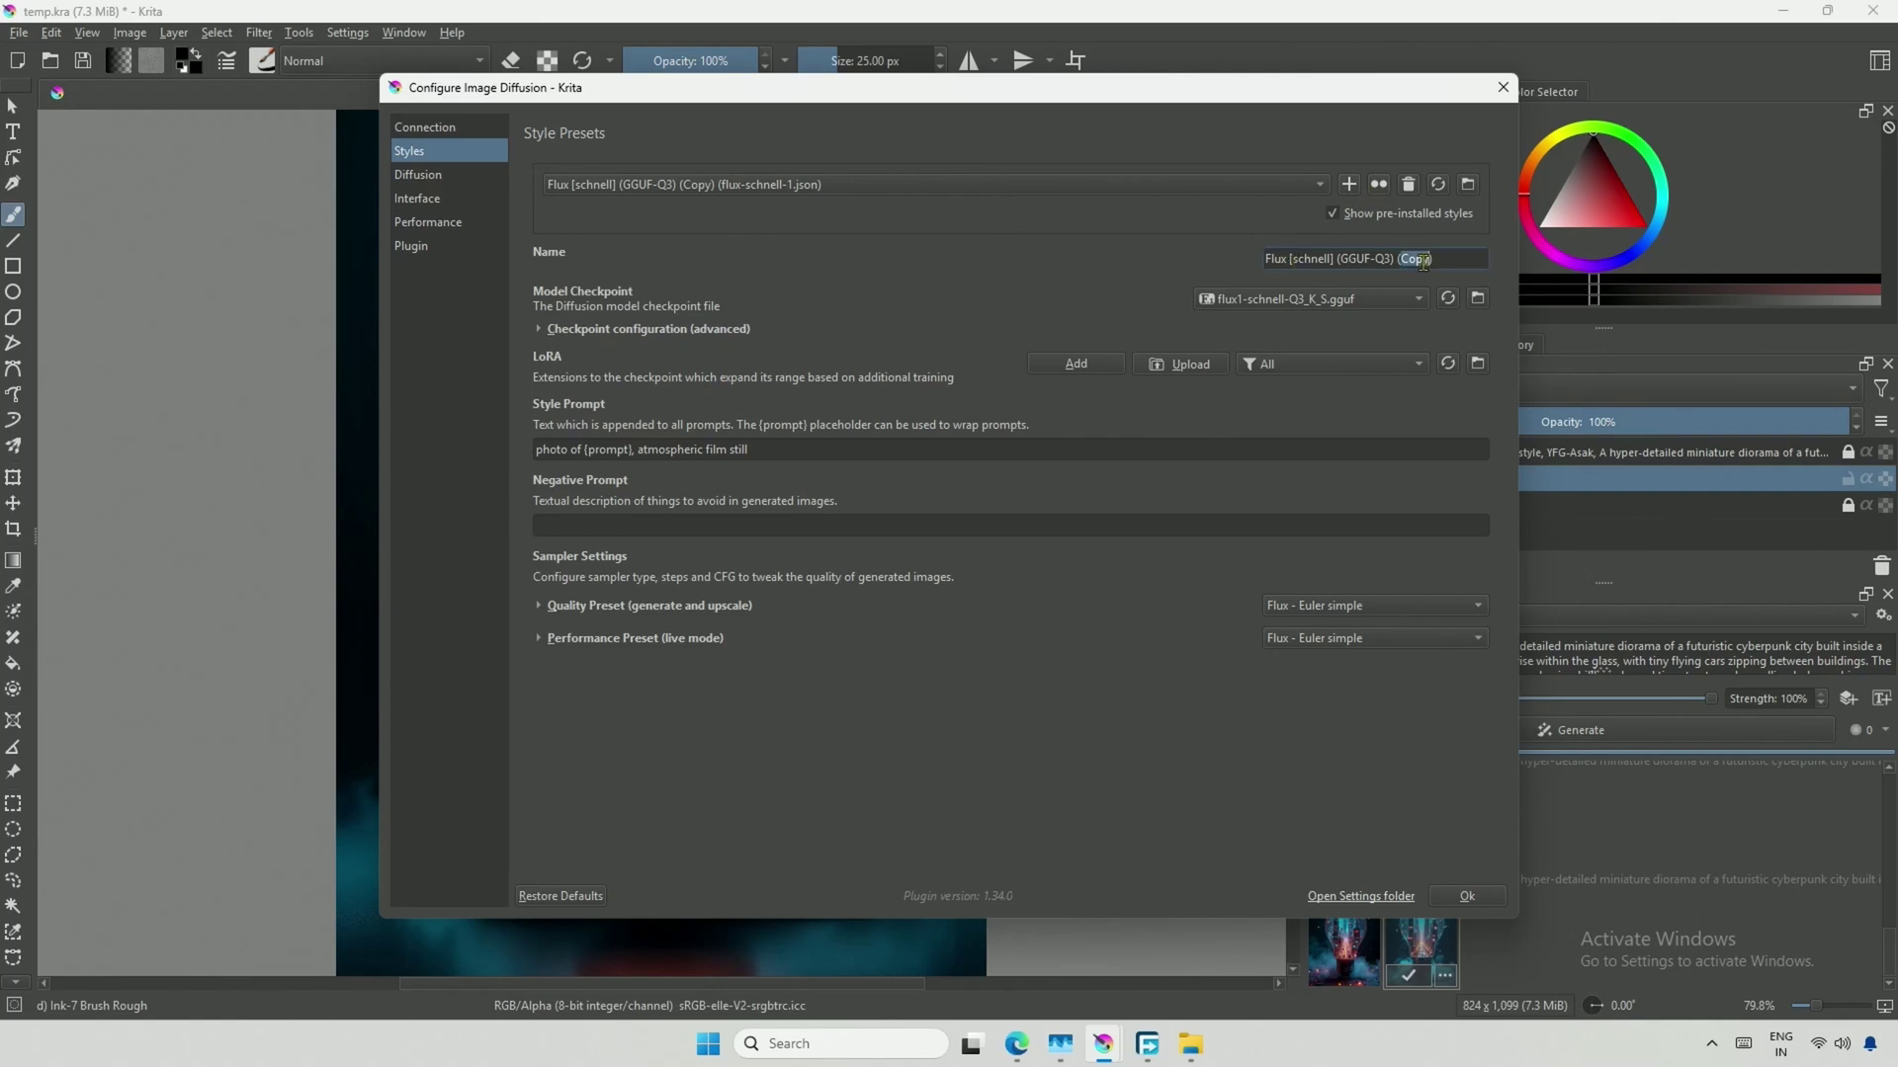
pyautogui.press('BackSpace')
pyautogui.press('BackSpace')
pyautogui.press('BackSpace')
pyautogui.press('BackSpace')
pyautogui.press('BackSpace')
pyautogui.press('BackSpace')
pyautogui.press('BackSpace')
pyautogui.press('BackSpace')
pyautogui.press('BackSpace')
pyautogui.write('6)')
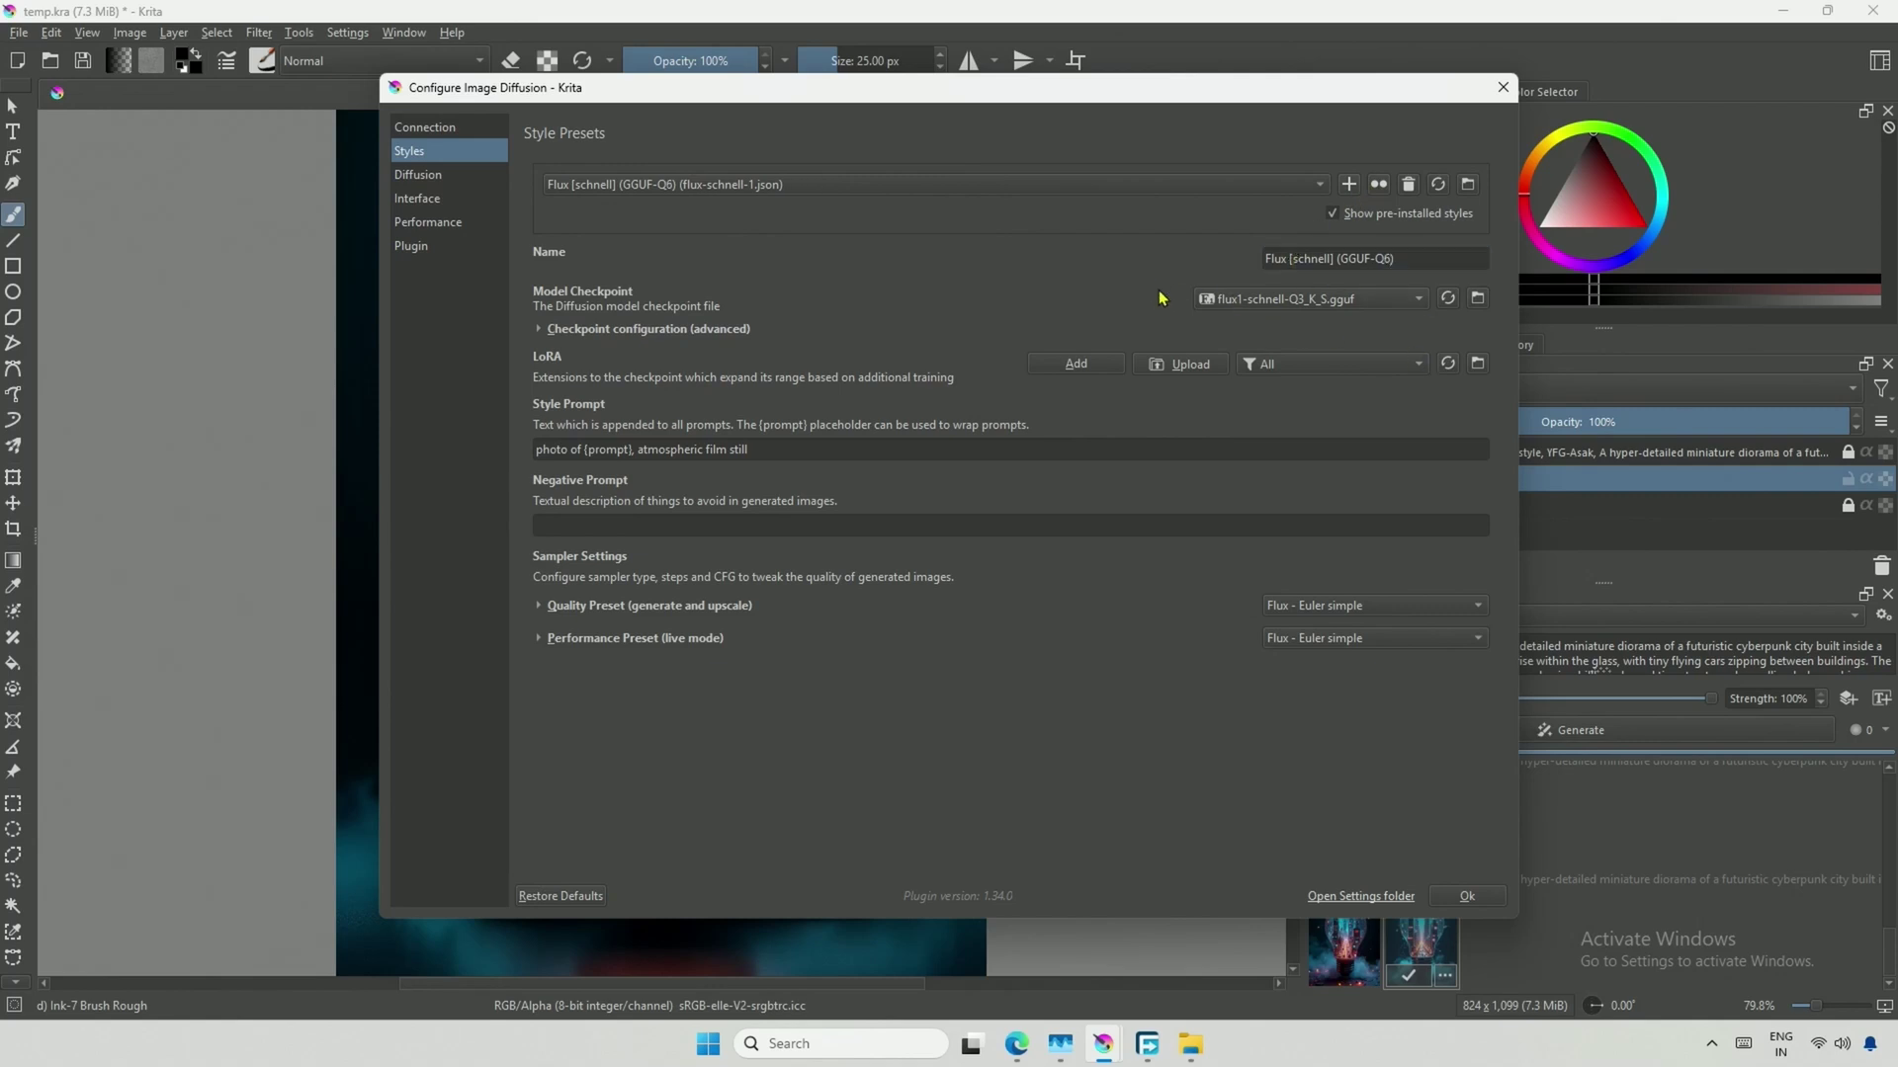
pyautogui.click(1248, 302)
pyautogui.click(1245, 334)
pyautogui.click(1467, 896)
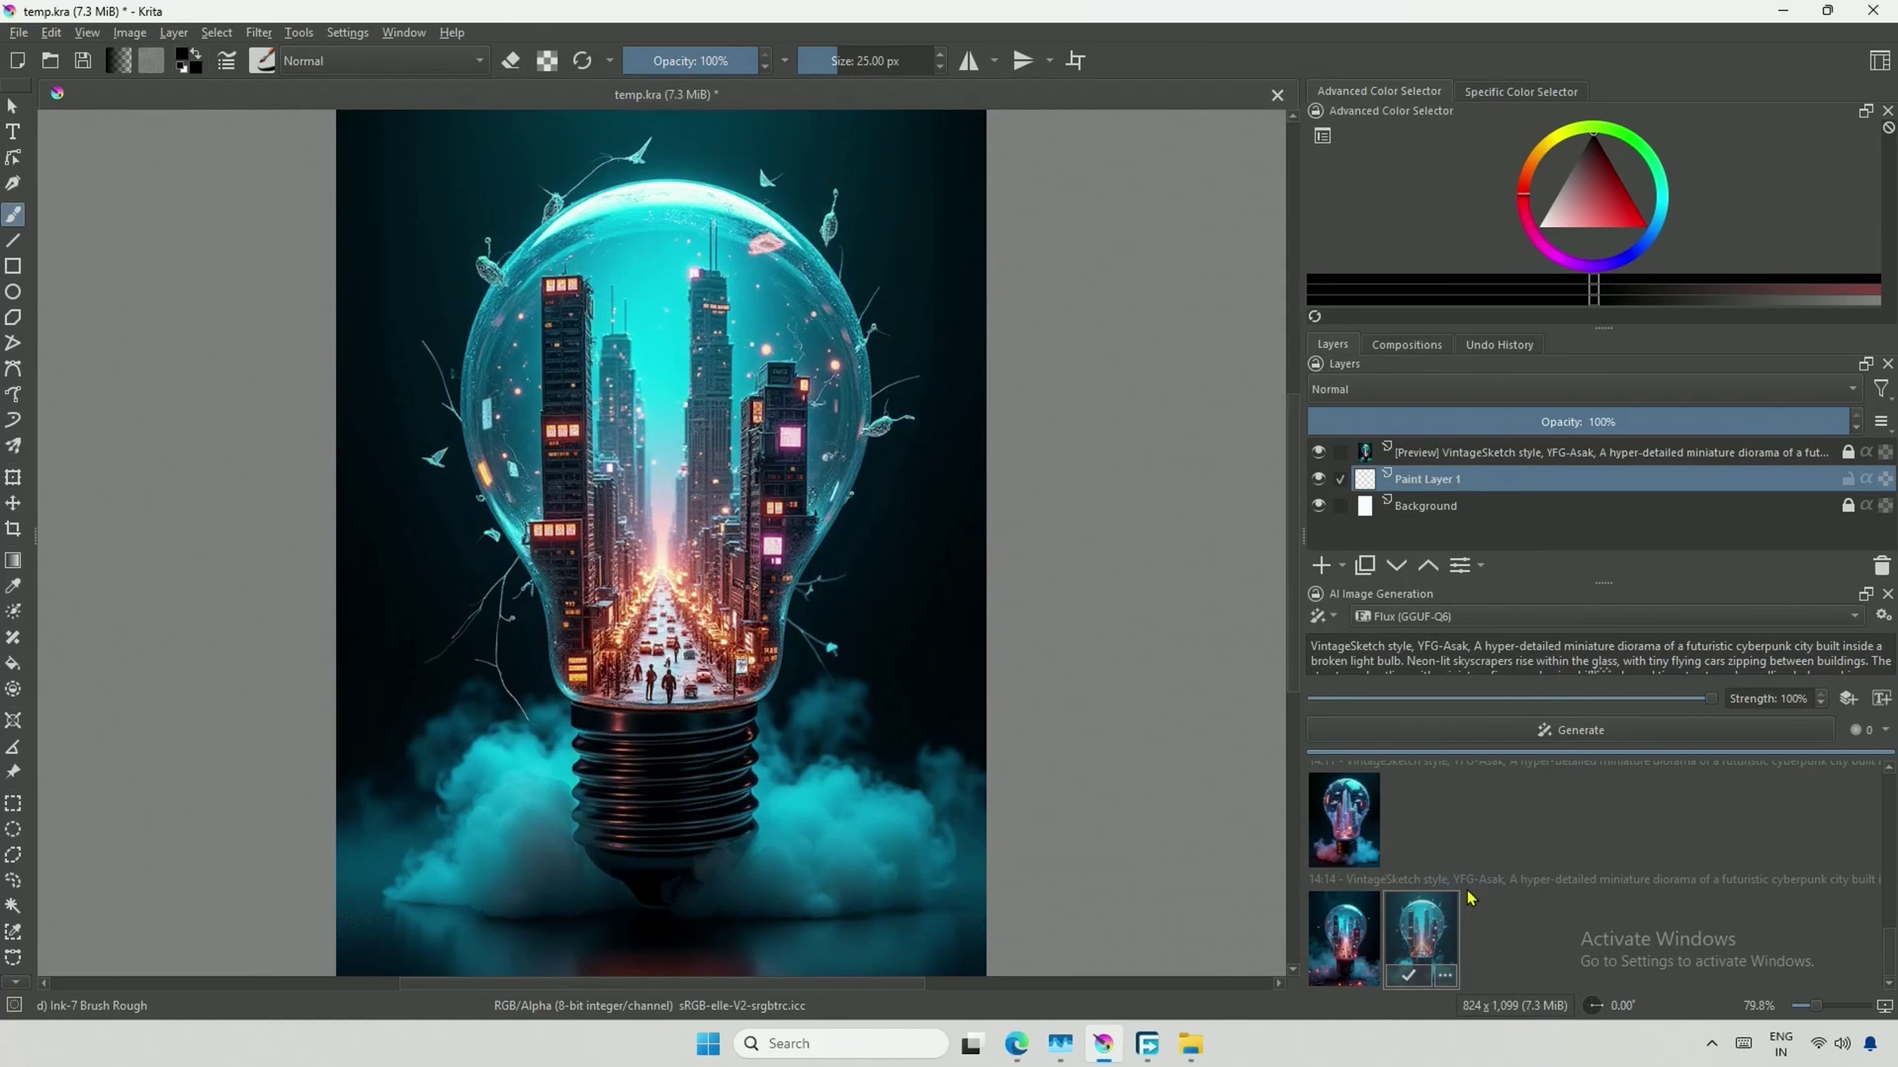
# Generate with Flux [schnell] (GGUF-Q3) and preview the new results, including the green bulb
pyautogui.click(1547, 616)
pyautogui.click(1468, 638)
pyautogui.click(1506, 738)
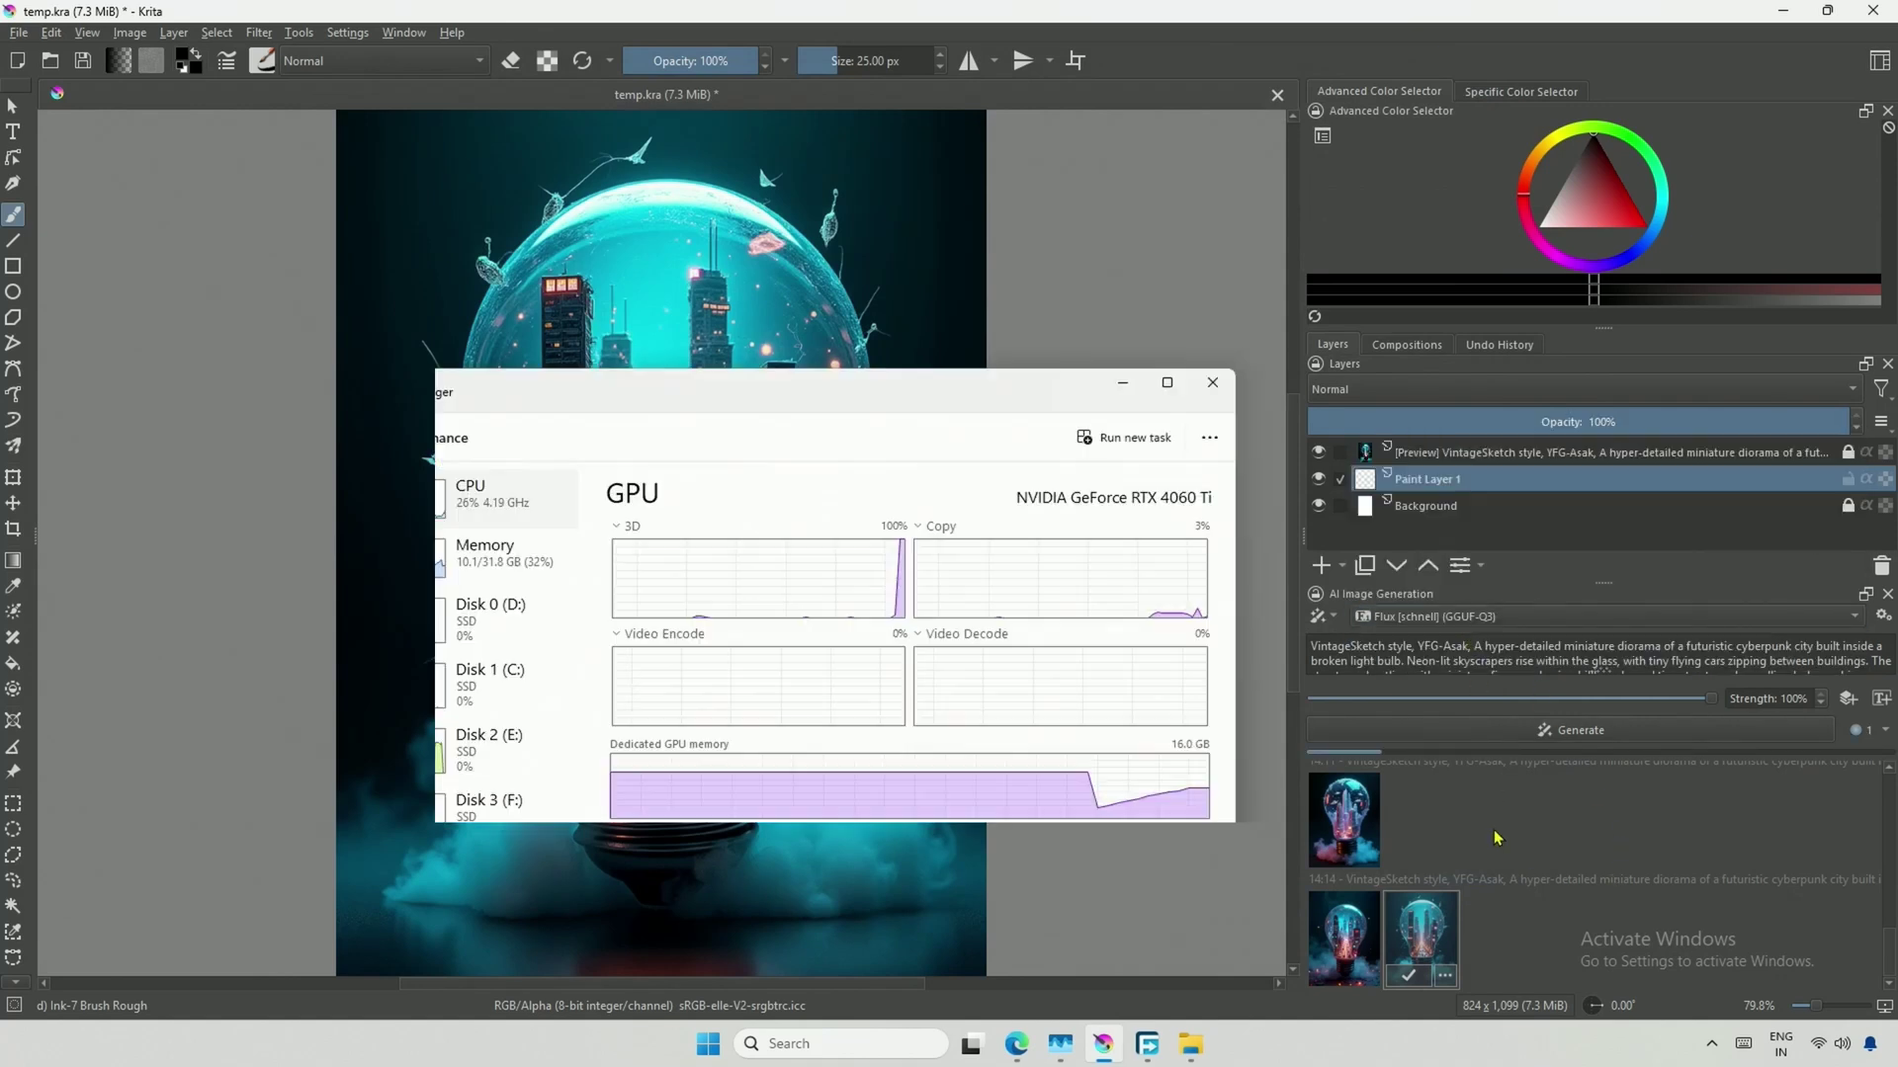
pyautogui.hotkey('ctrl', 'shift', 'Escape')
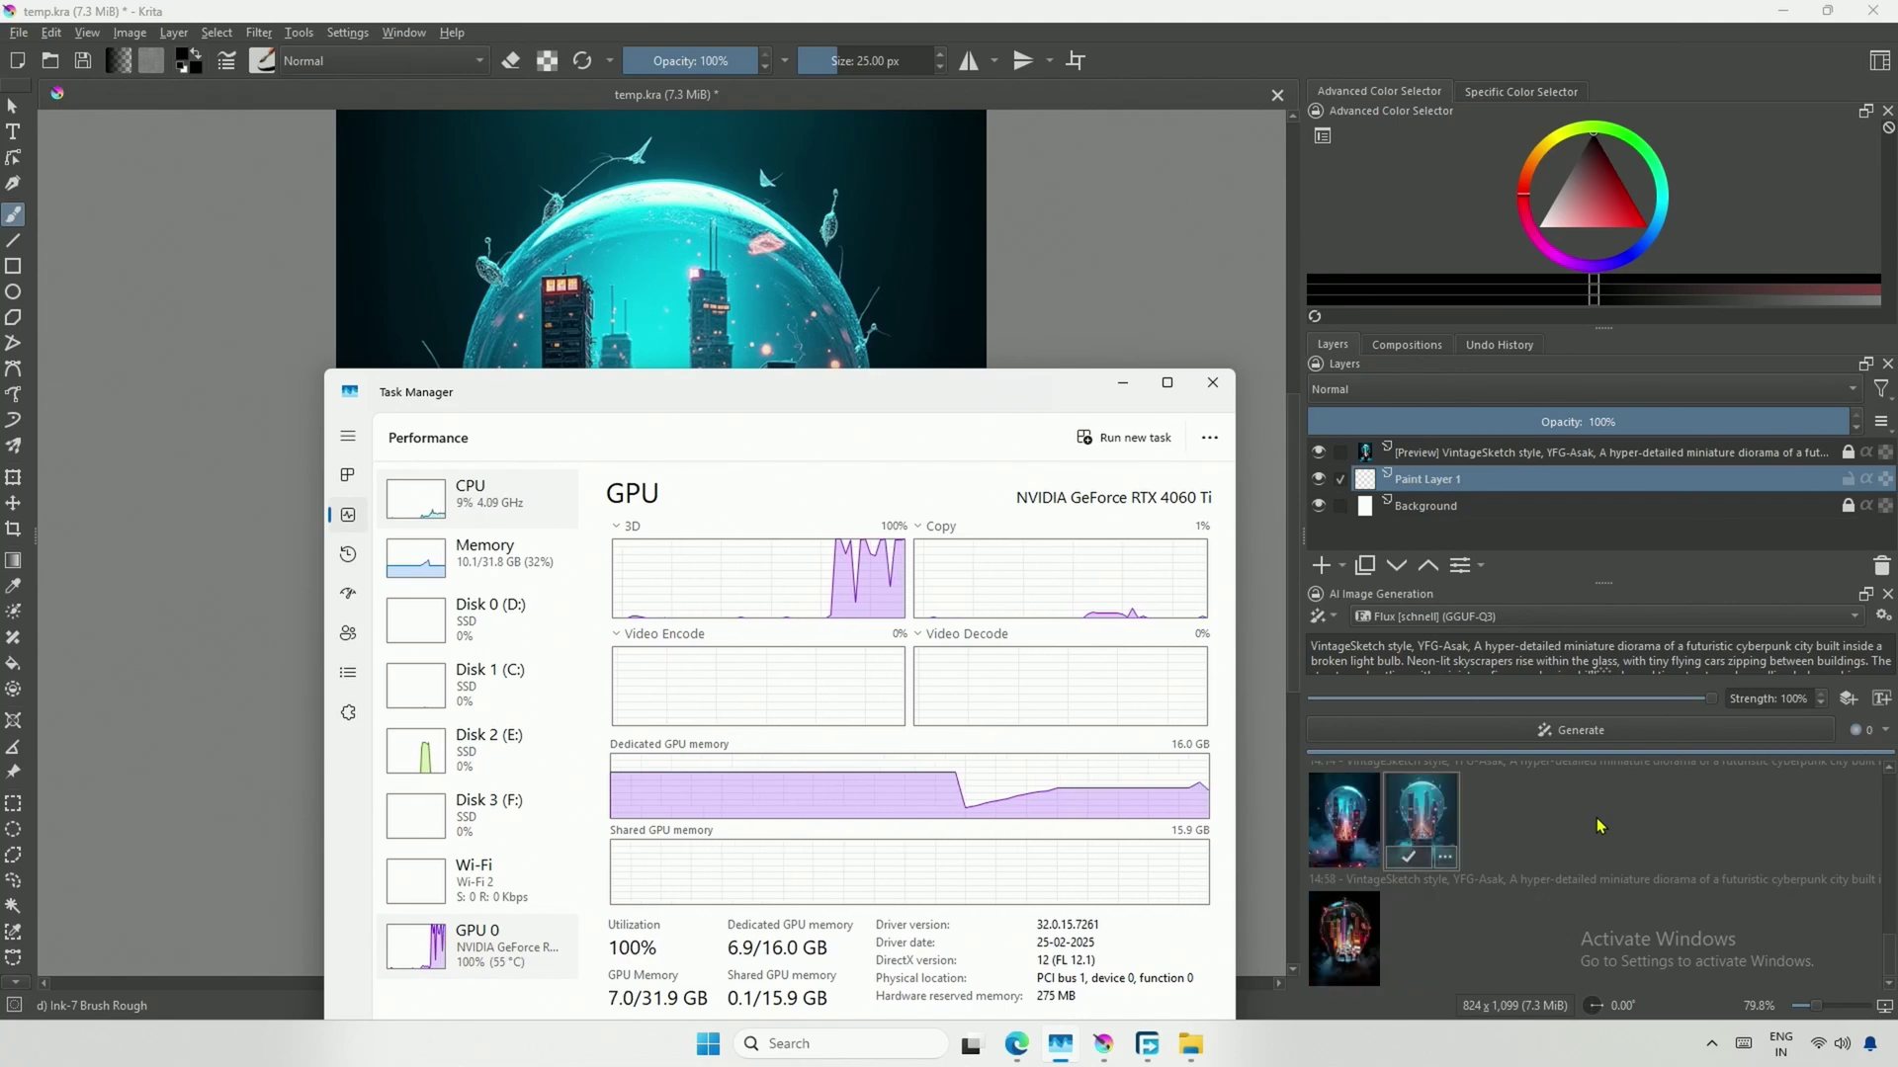
pyautogui.click(1364, 952)
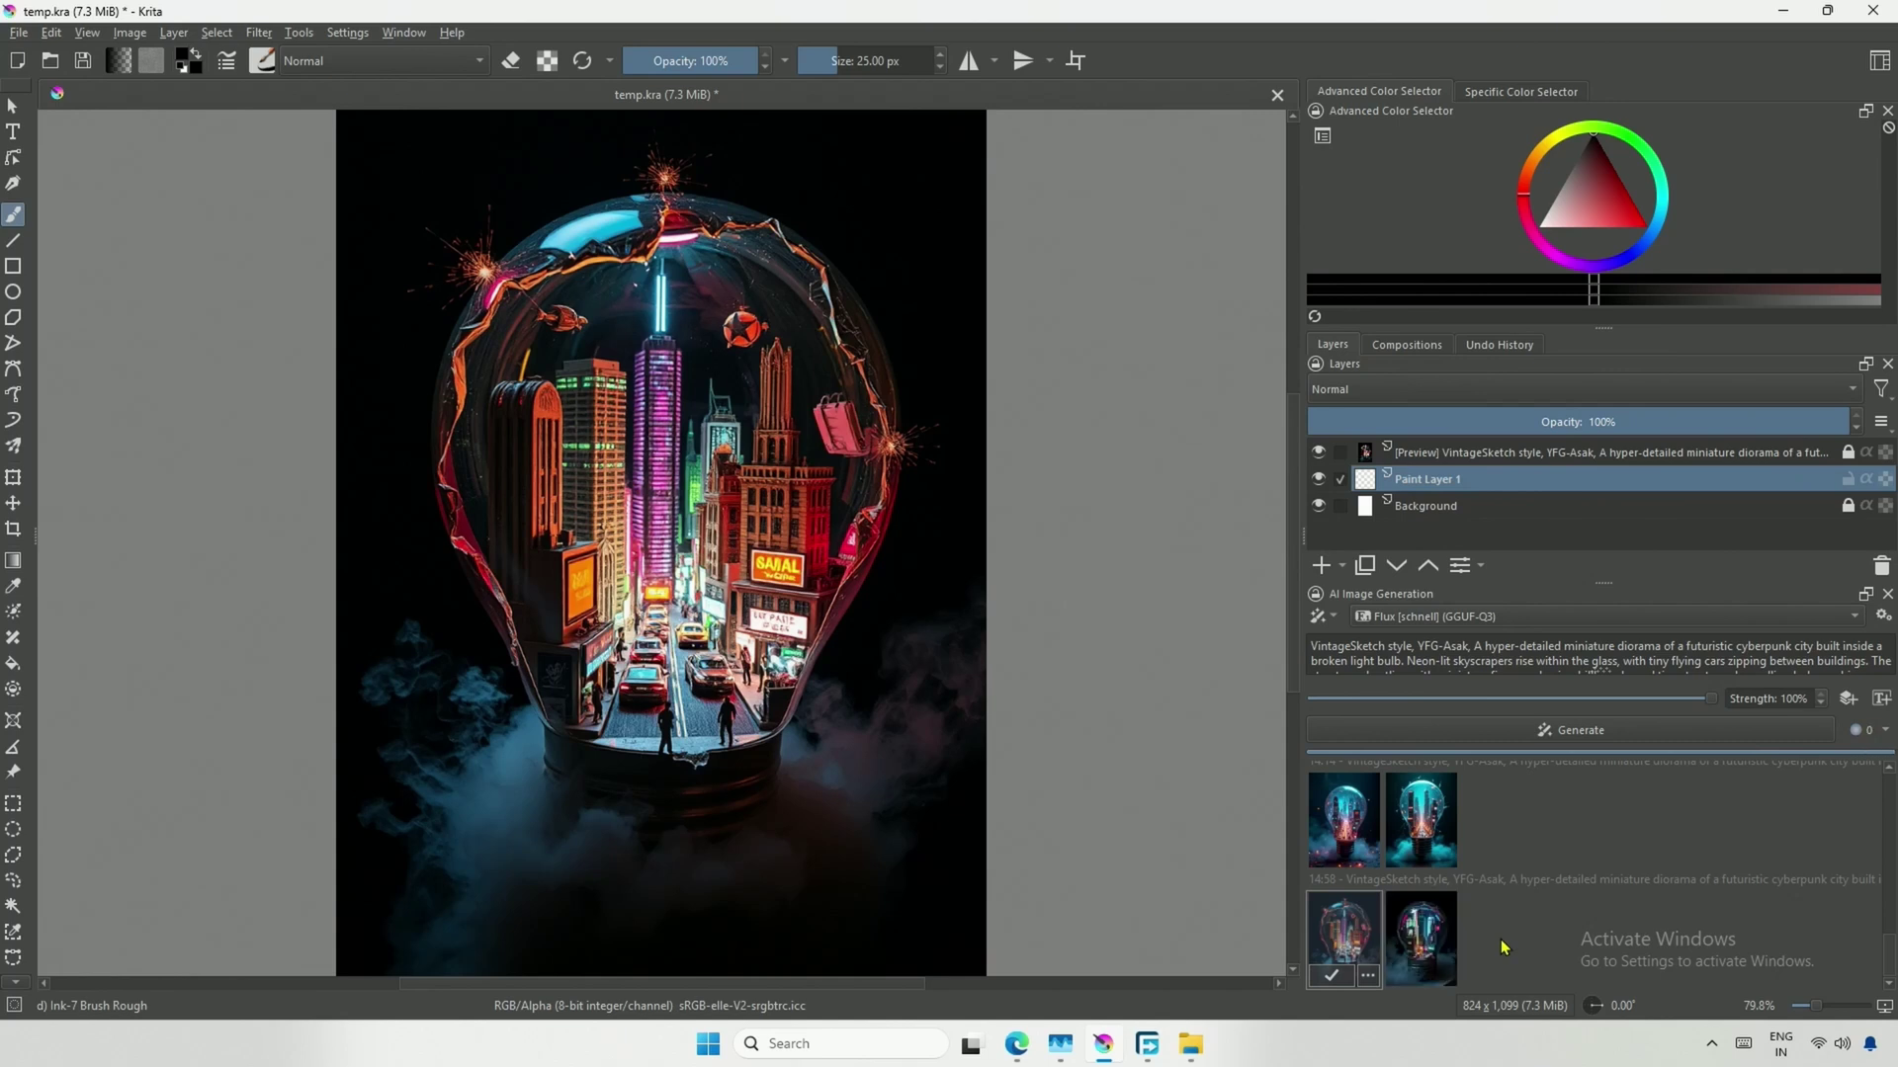
pyautogui.click(1428, 952)
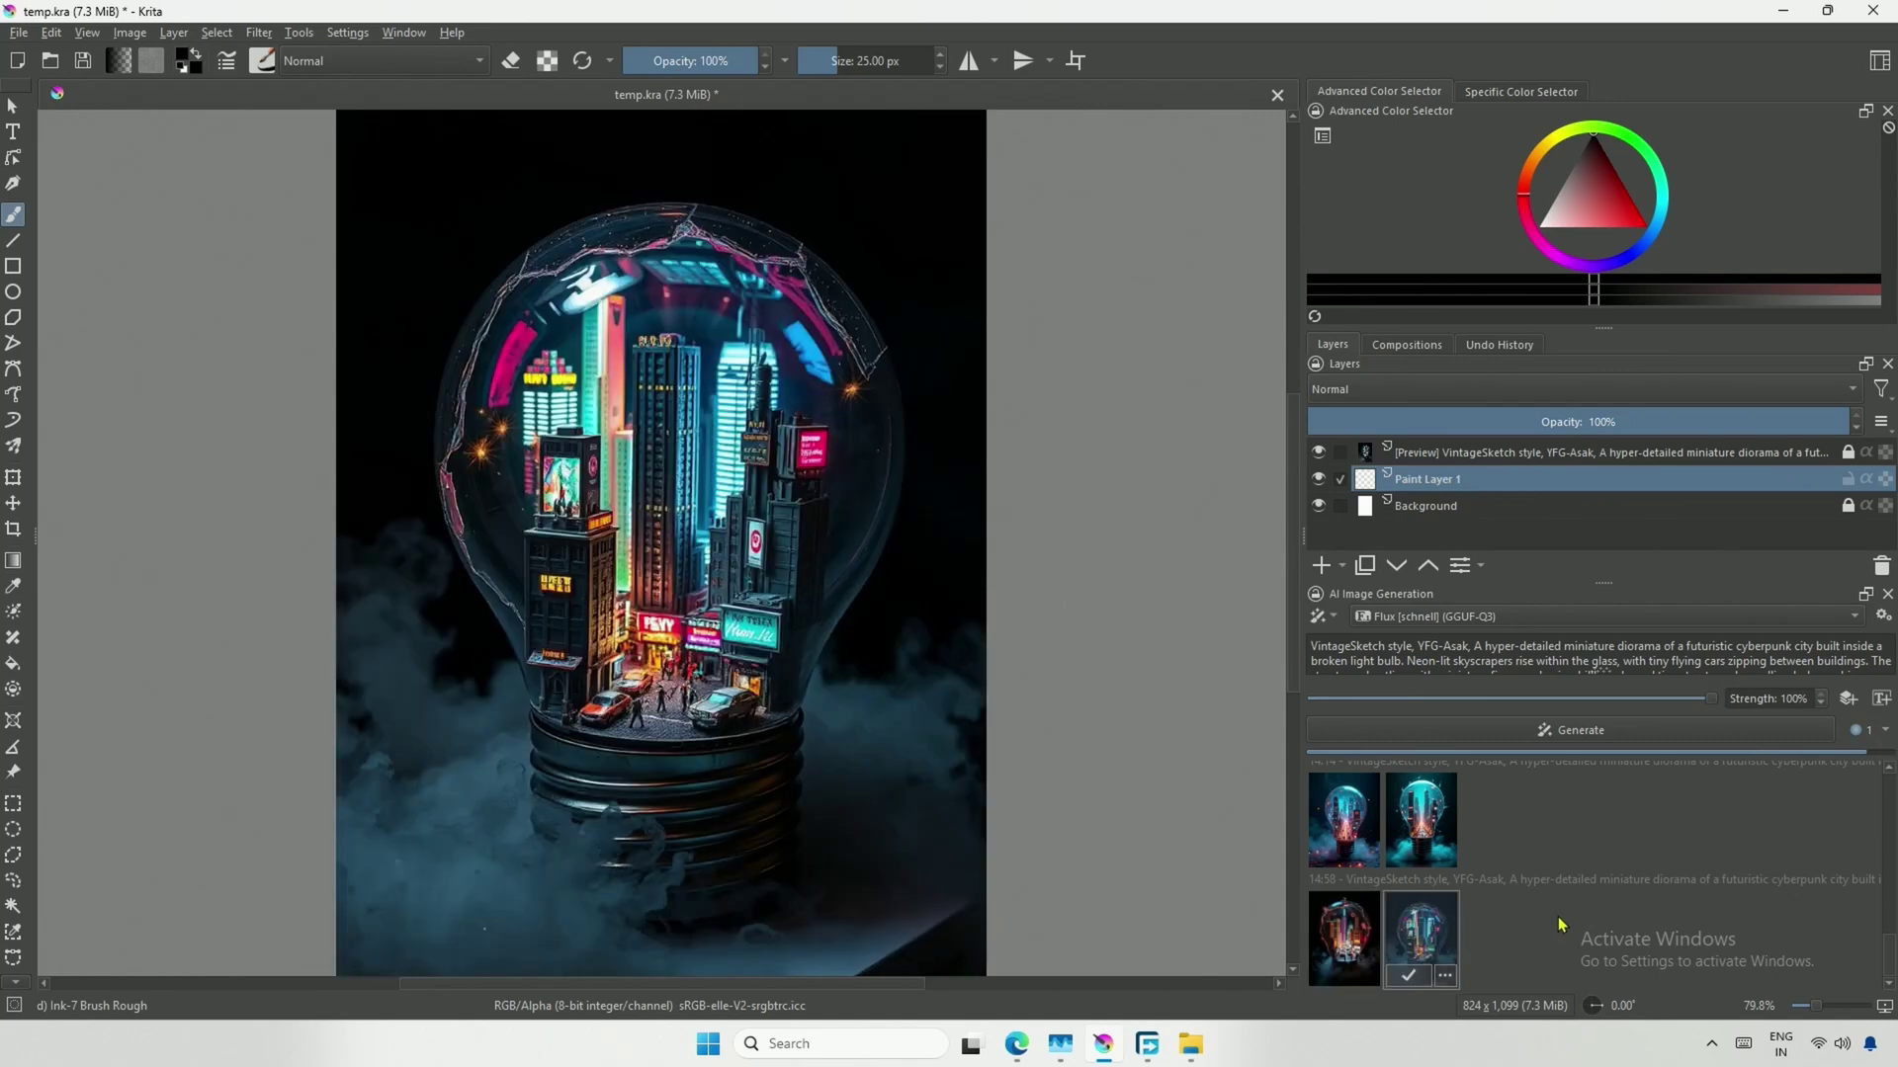
pyautogui.click(1510, 944)
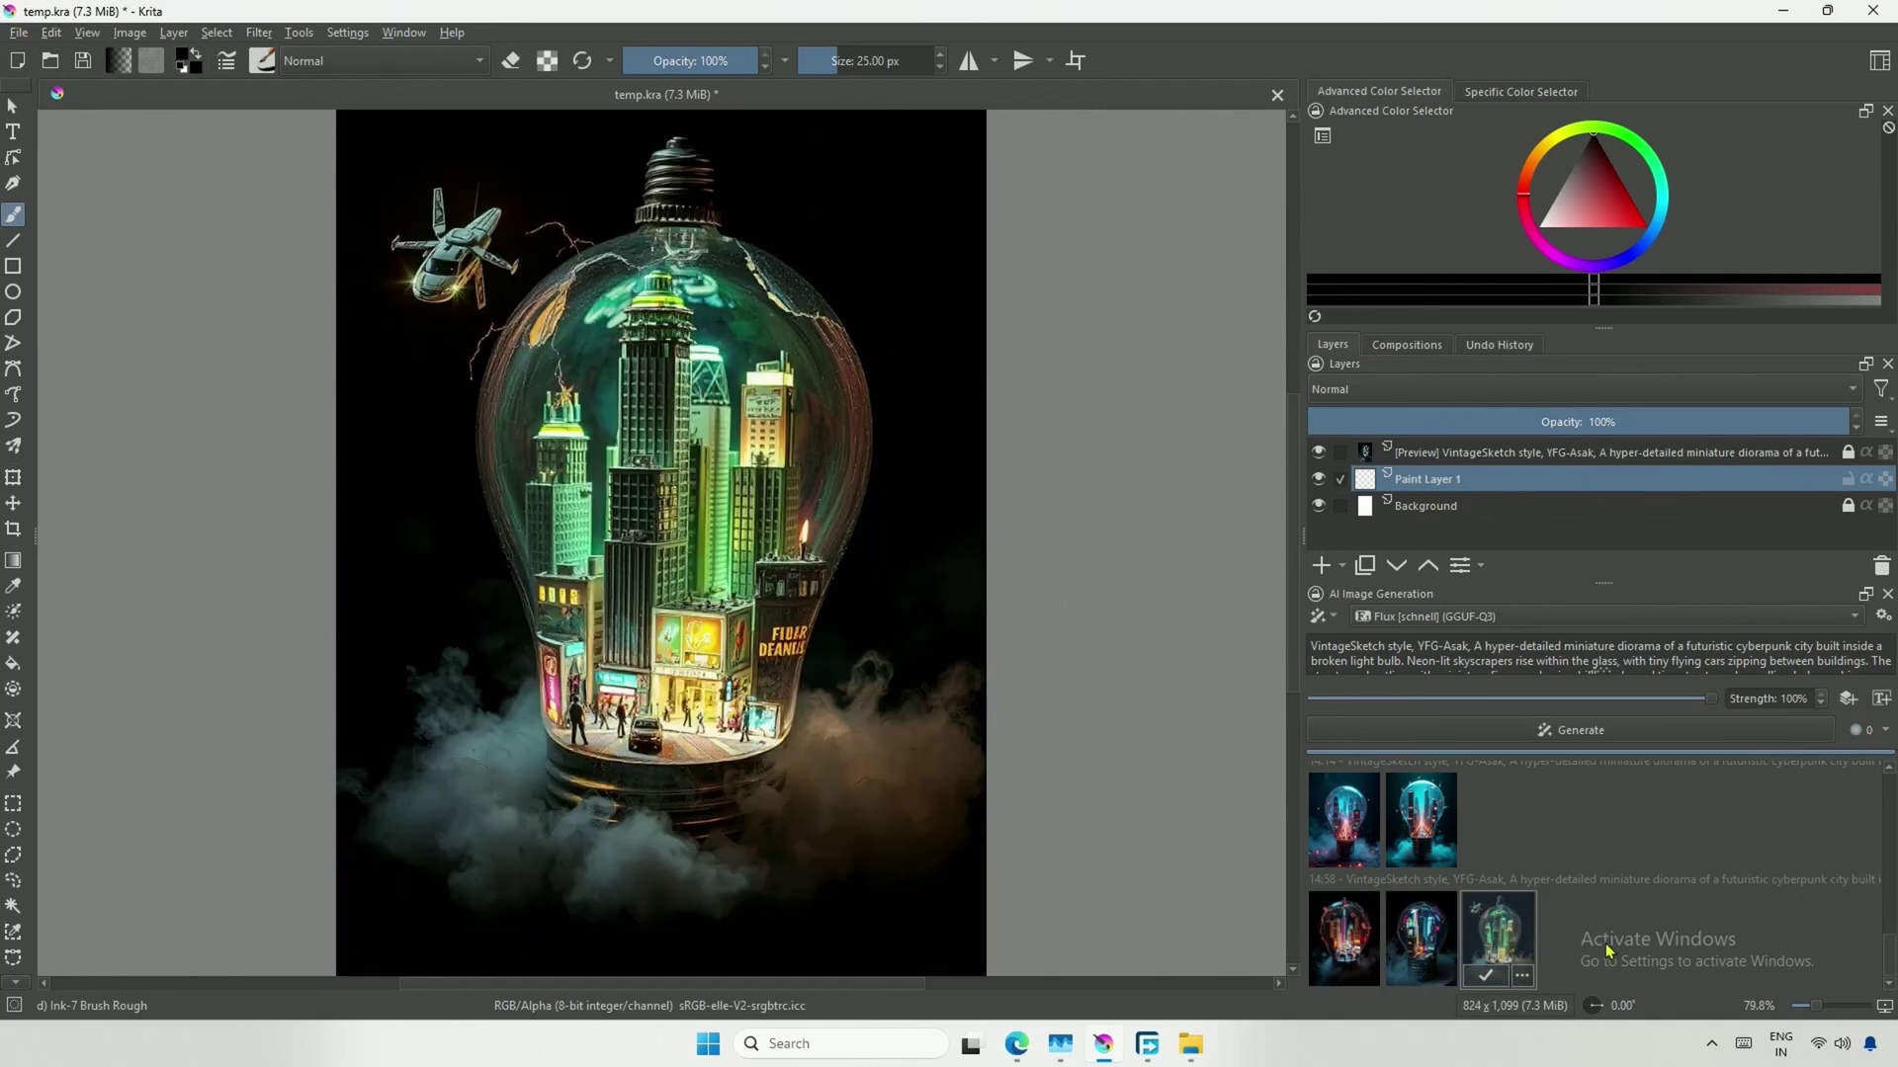
# Generate with Flux [schnell] (GGUF-Q6) and preview the second and third new results
pyautogui.click(1556, 617)
pyautogui.click(1532, 638)
pyautogui.click(1580, 731)
pyautogui.hotkey('ctrl', 'shift', 'Escape')
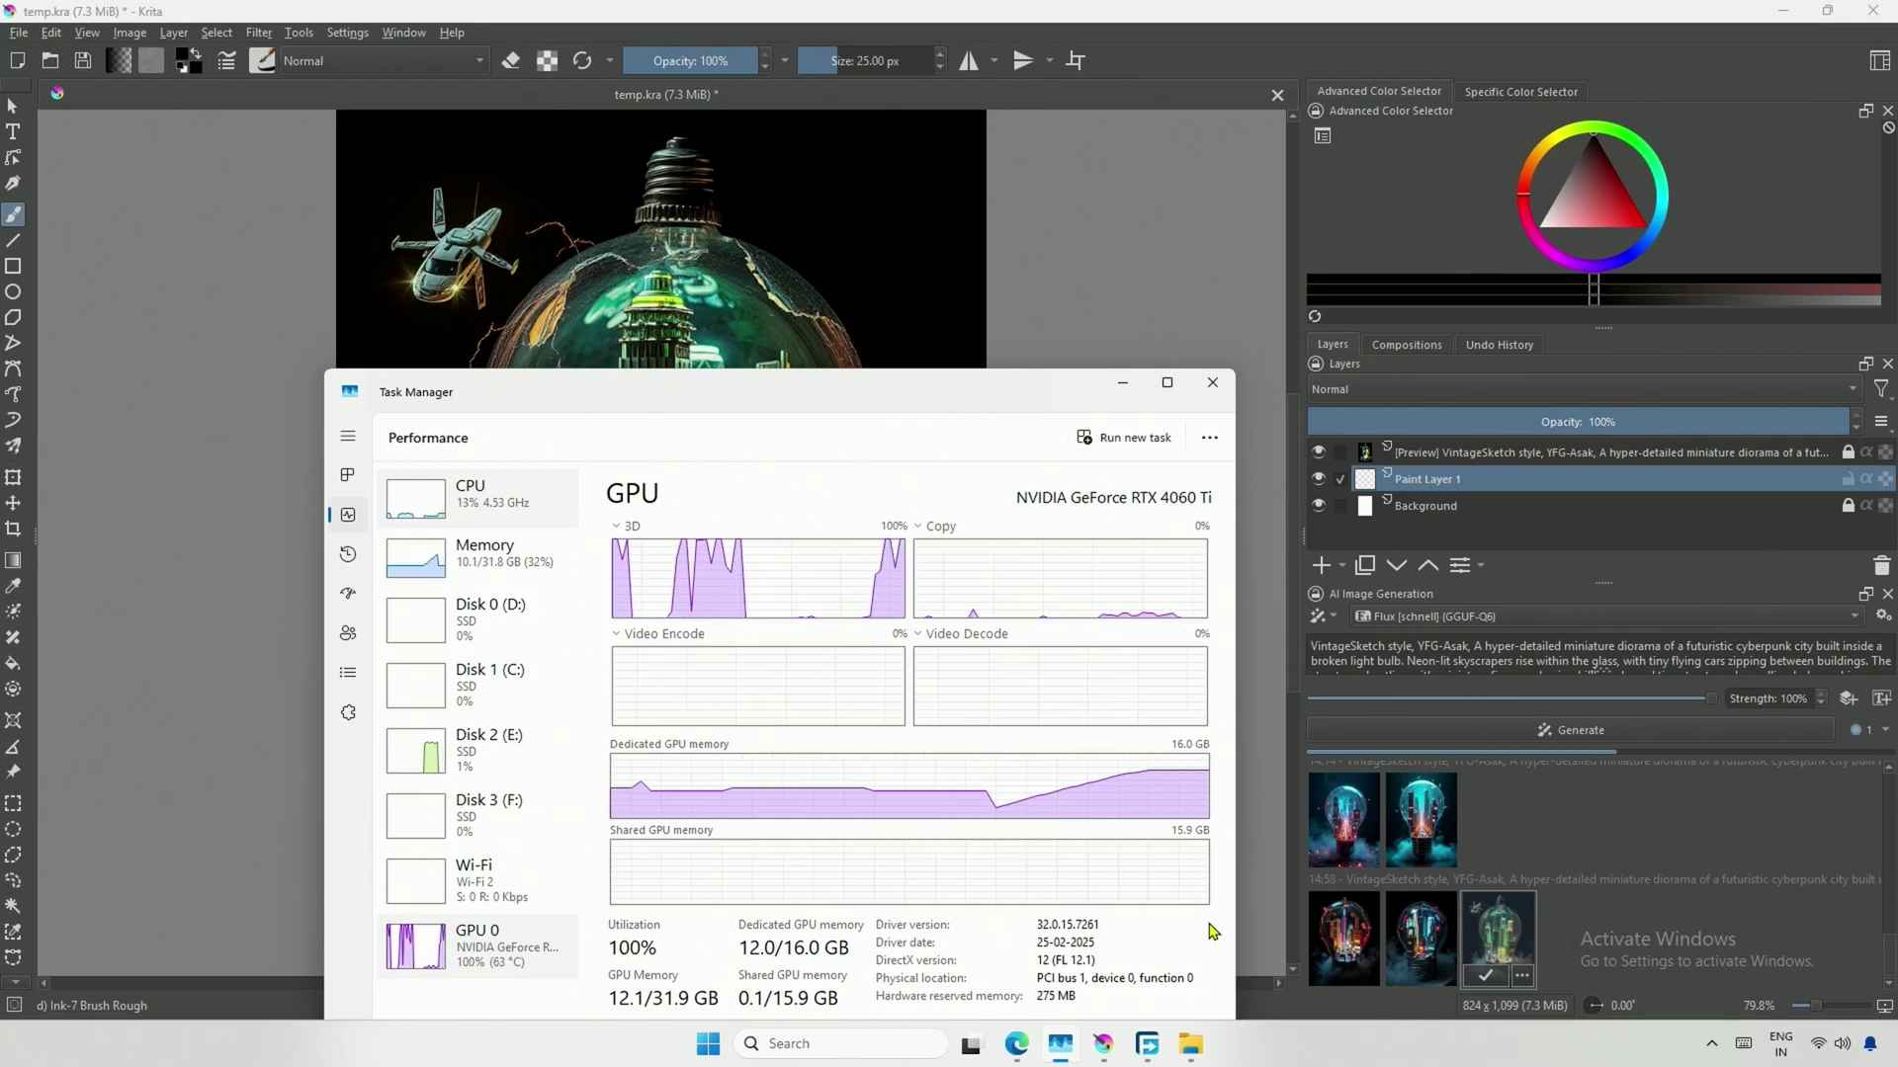
pyautogui.click(1346, 934)
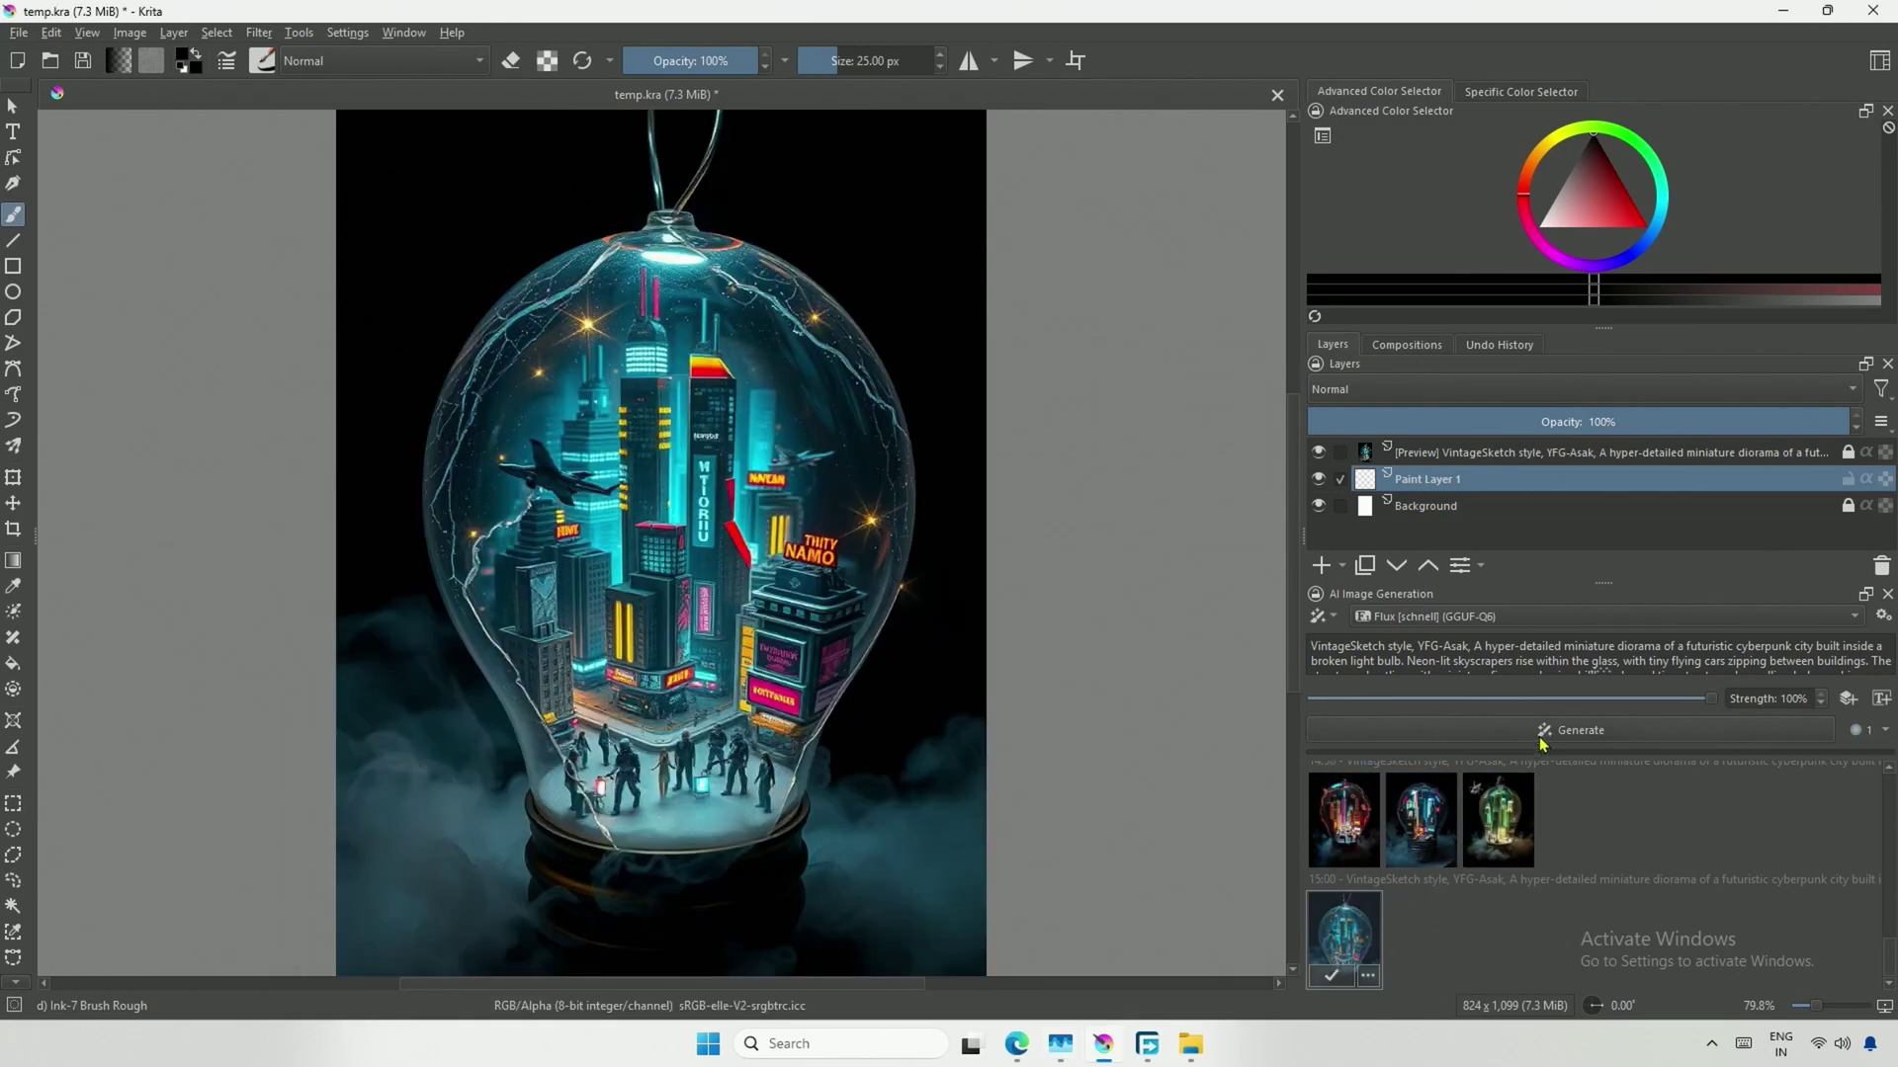
pyautogui.click(1429, 956)
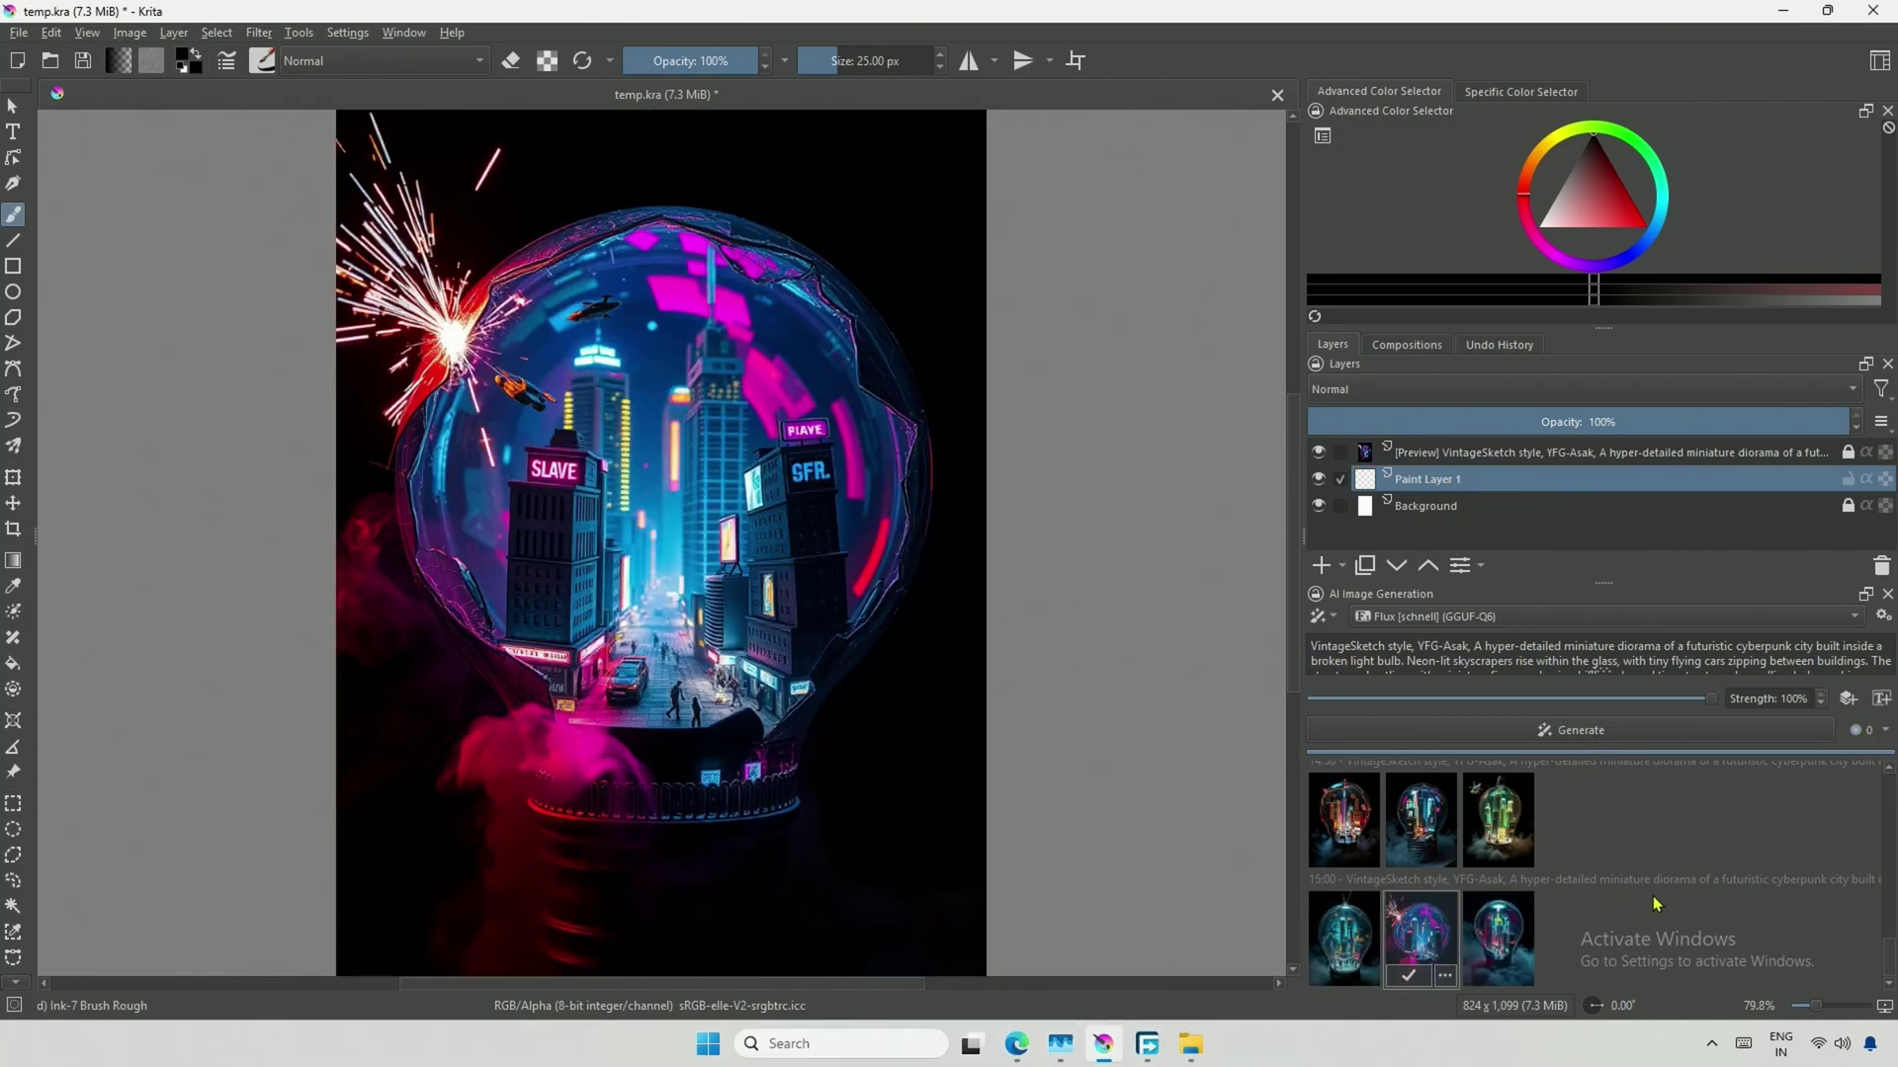
pyautogui.click(1498, 958)
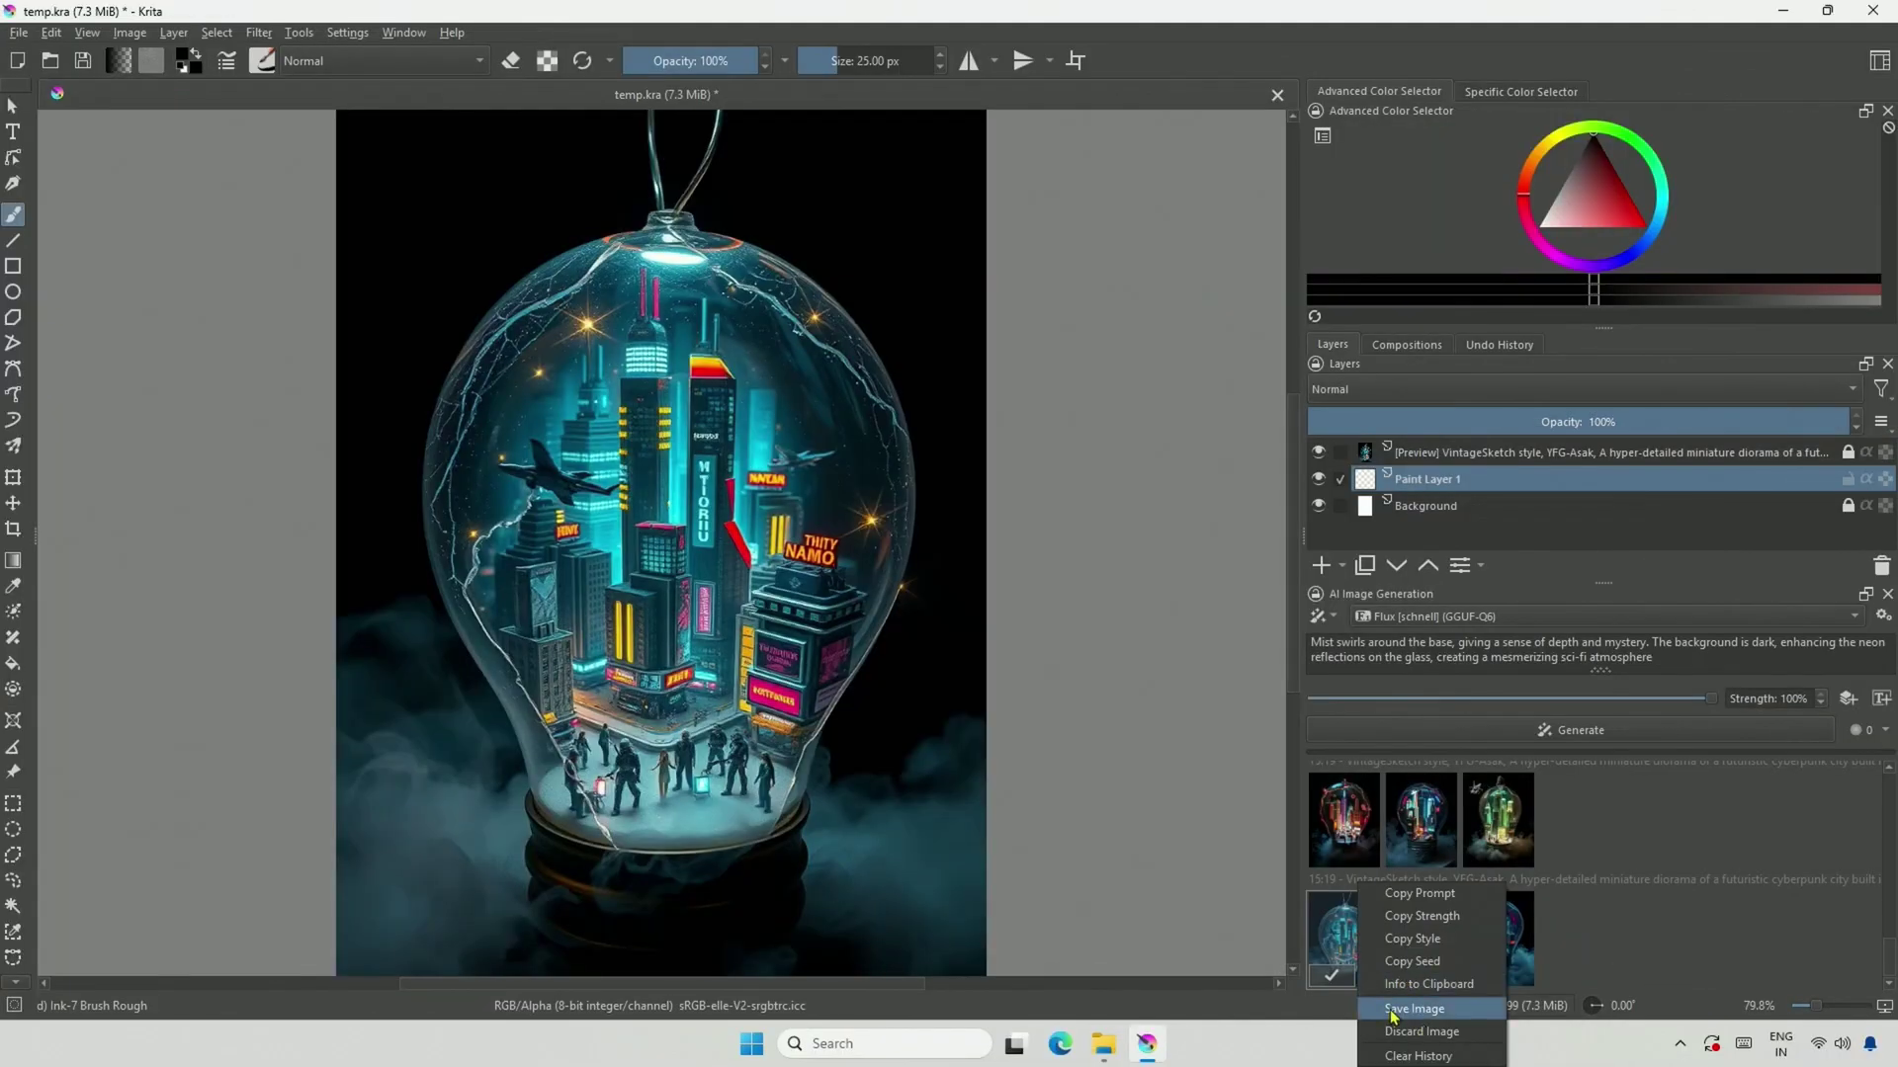
# Save the chosen lightbulb render as a PNG and select it in the AI-Applications folder
pyautogui.click(1411, 1009)
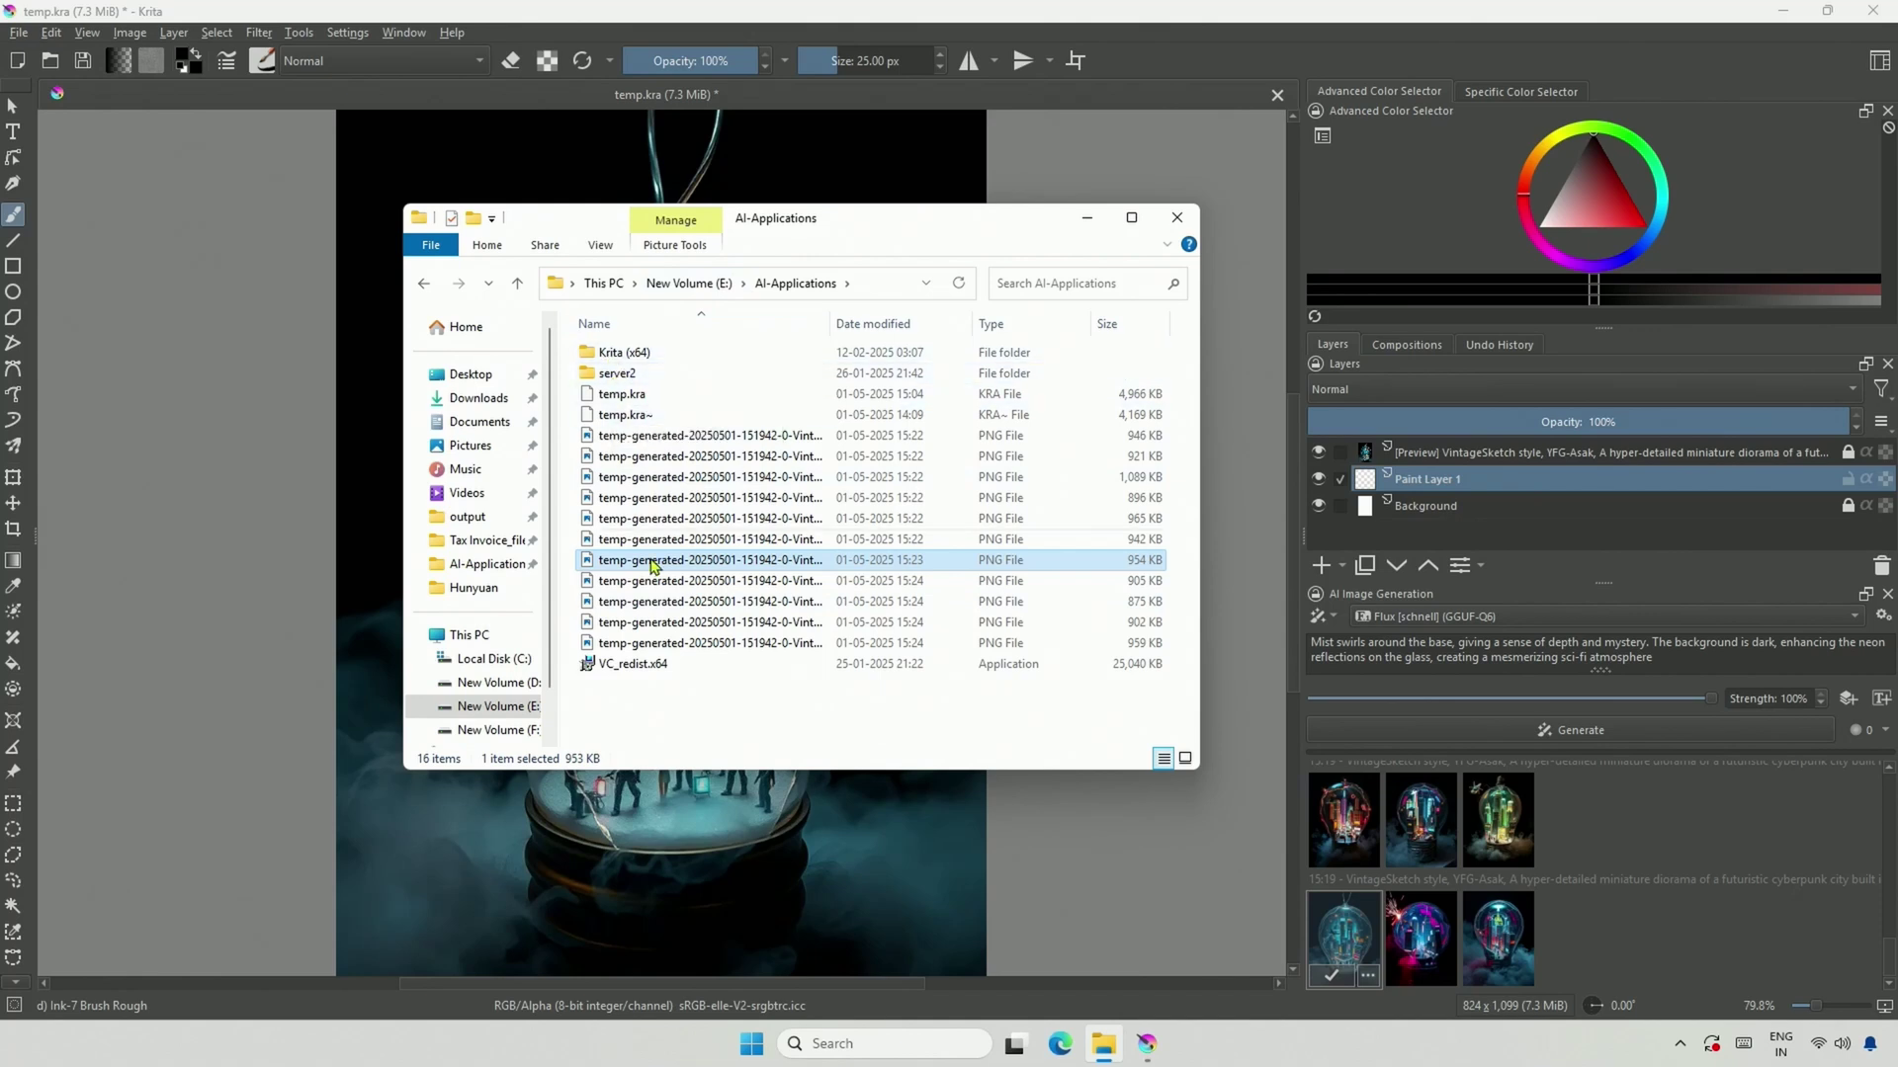
pyautogui.click(680, 643)
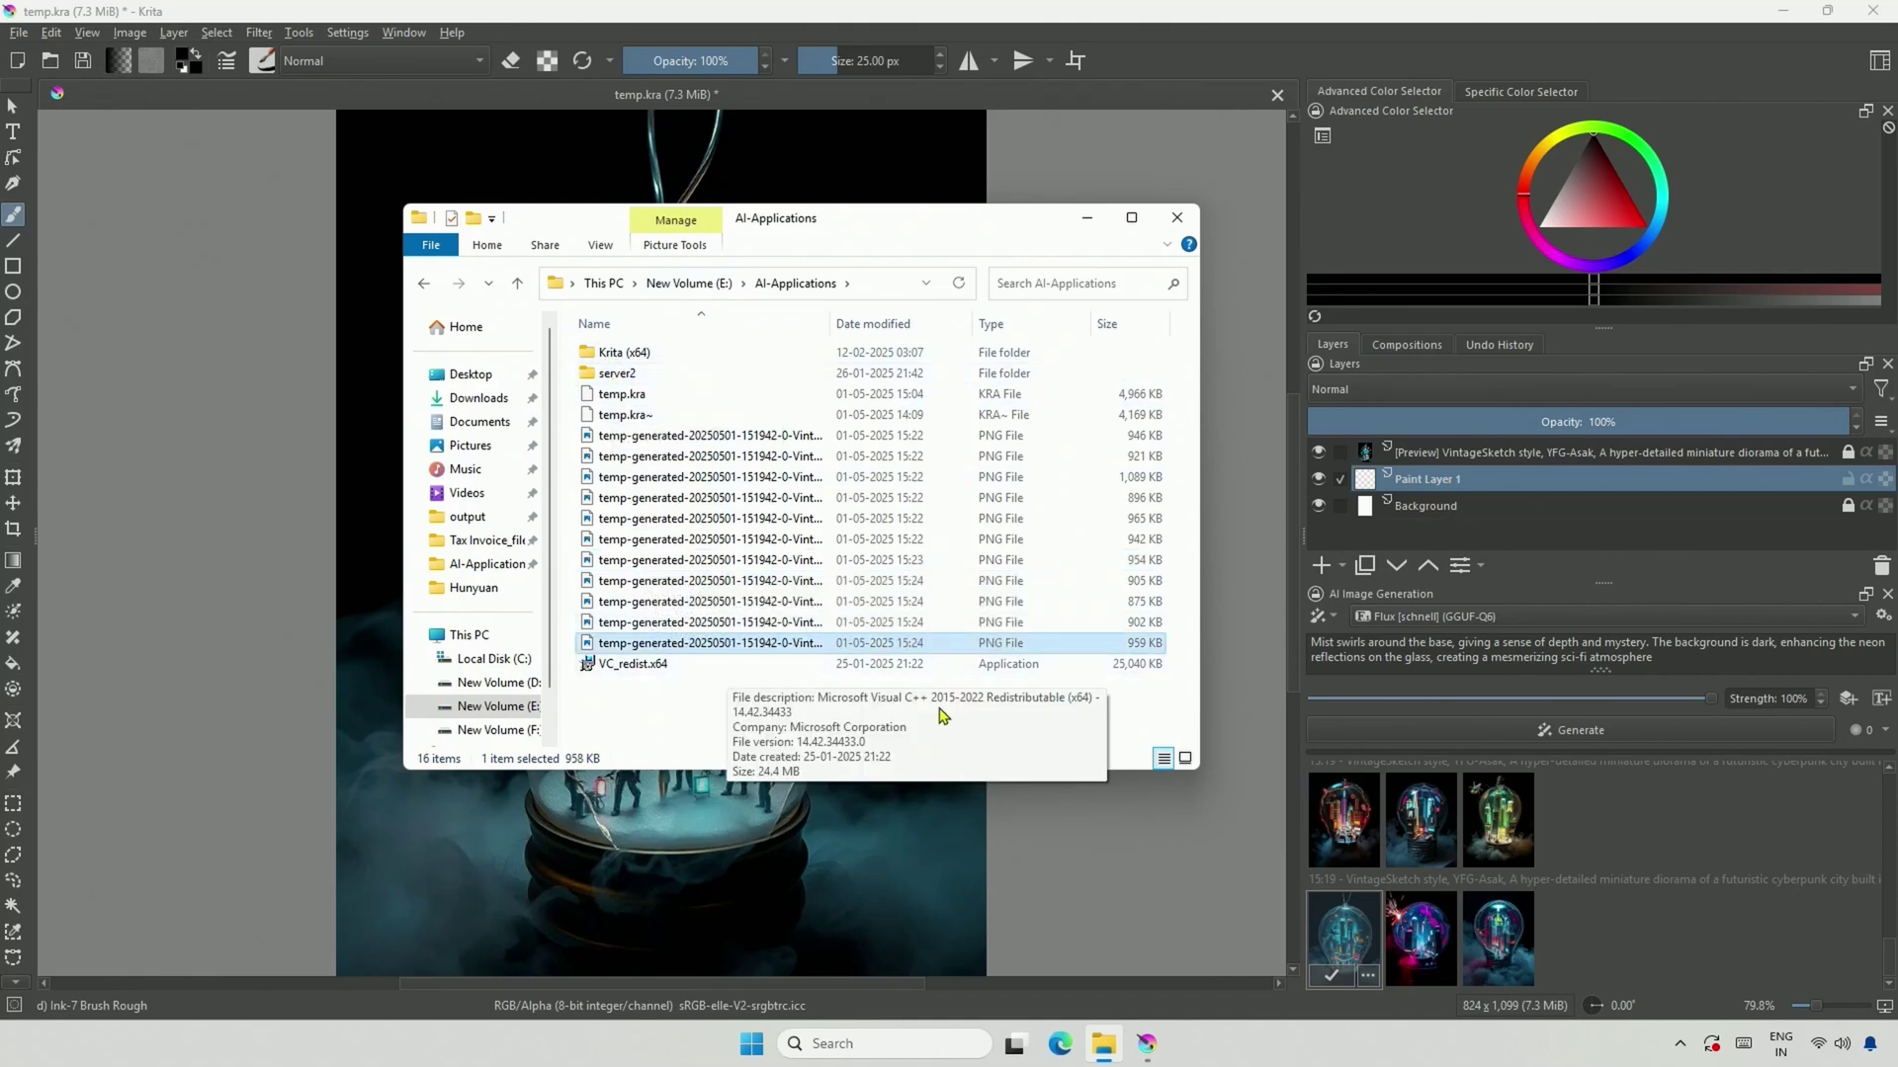